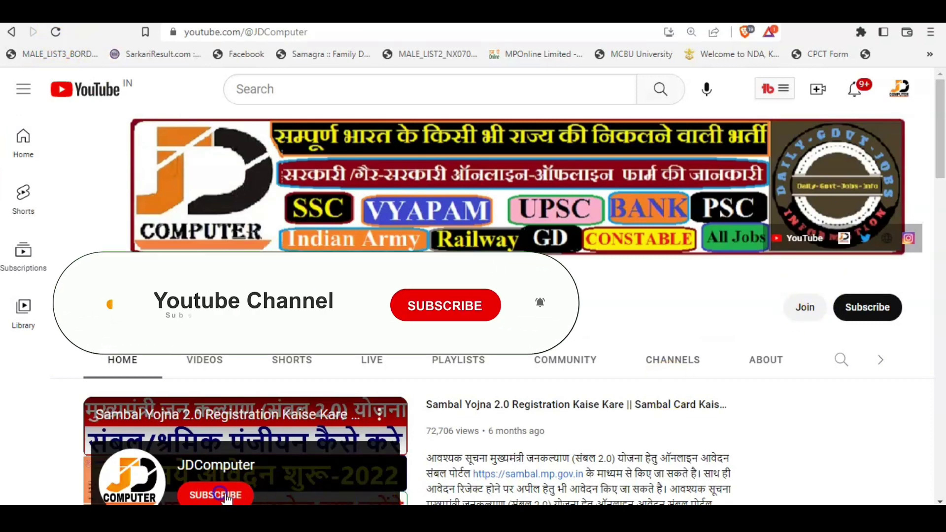
Subscribe to the JDComputer YouTube channel with notifications set to All
{"action": "left_click", "coordinate": [844, 305]}
{"action": "left_click", "coordinate": [843, 306]}
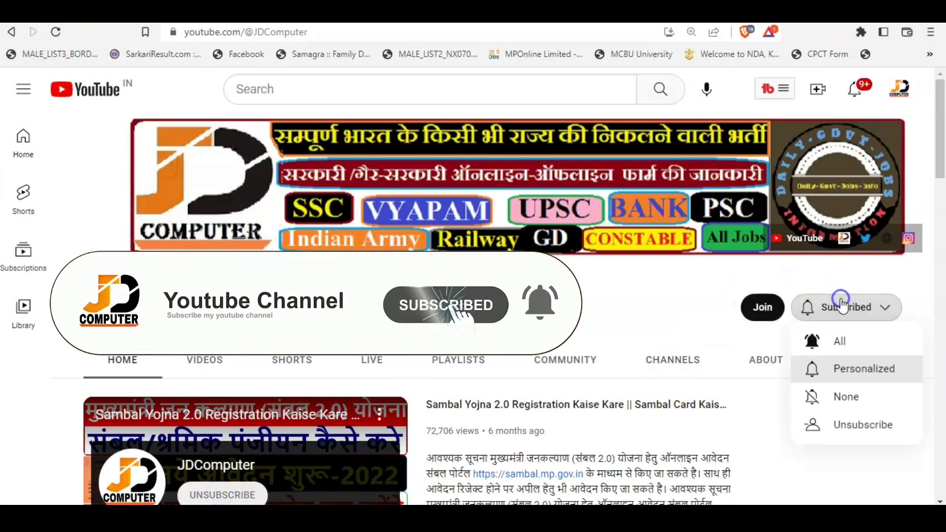
{"action": "left_click", "coordinate": [841, 339]}
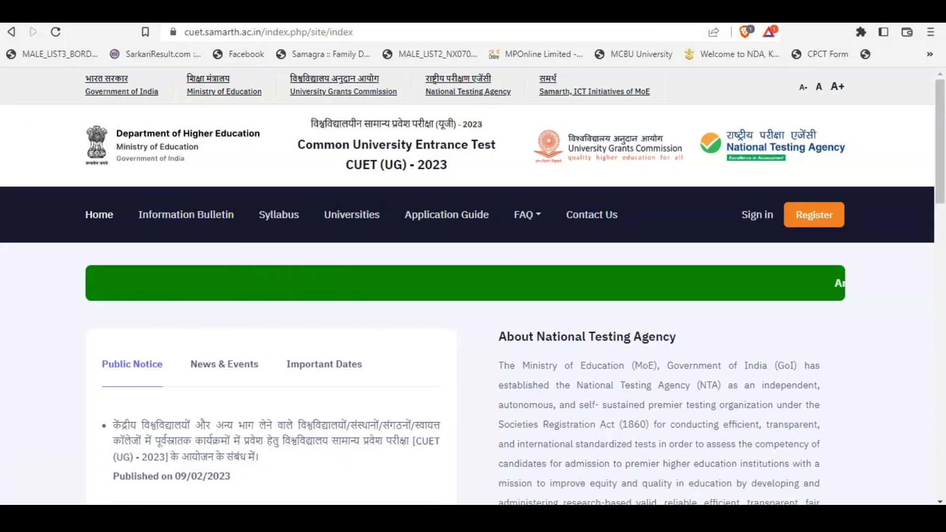
{"action": "left_click", "coordinate": [355, 245]}
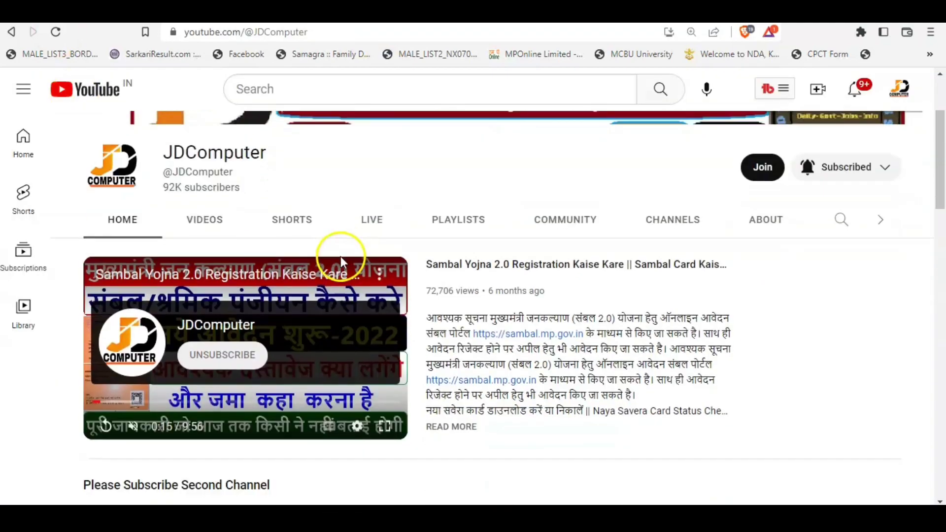
{"action": "left_click", "coordinate": [206, 219]}
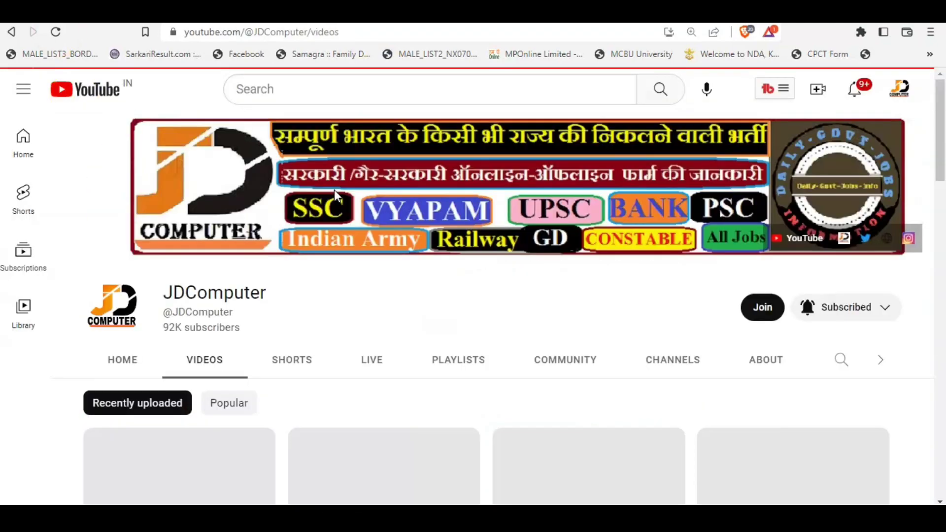
{"action": "scroll", "coordinate": [337, 196], "scroll_direction": "down", "scroll_amount": 5}
{"action": "scroll", "coordinate": [337, 196], "scroll_direction": "up", "scroll_amount": 1}
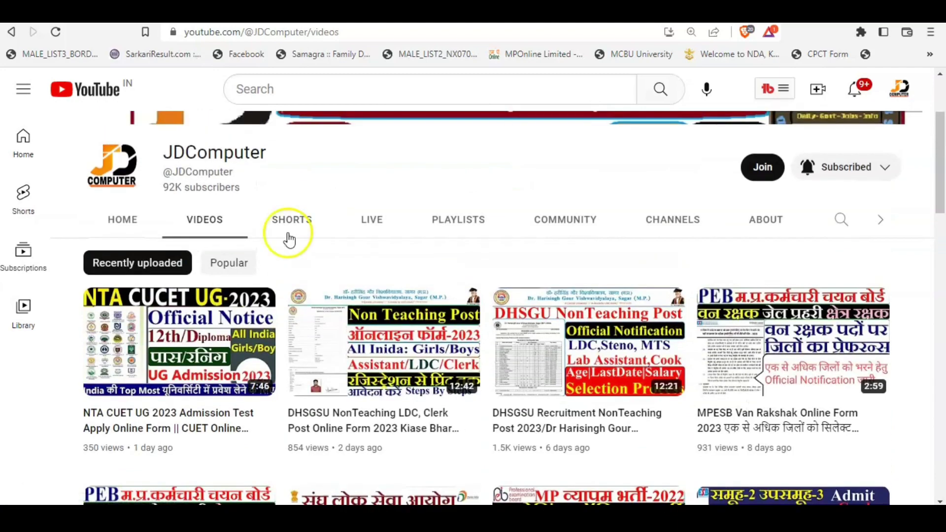
{"action": "mouse_move", "coordinate": [169, 333]}
{"action": "scroll", "coordinate": [281, 270], "scroll_direction": "up", "scroll_amount": 3}
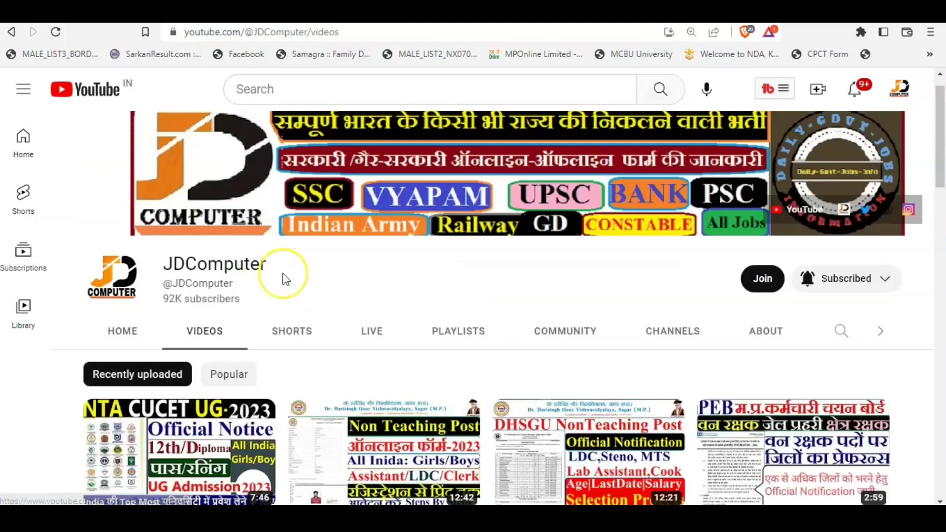
{"action": "scroll", "coordinate": [207, 268], "scroll_direction": "down", "scroll_amount": 4}
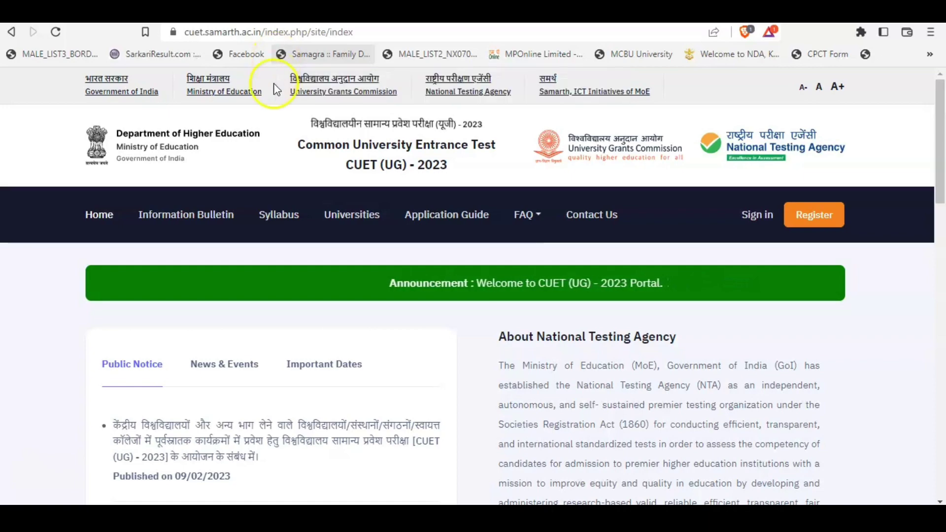
Start a new CUET registration and scroll through the registration instructions
{"action": "left_click", "coordinate": [828, 227]}
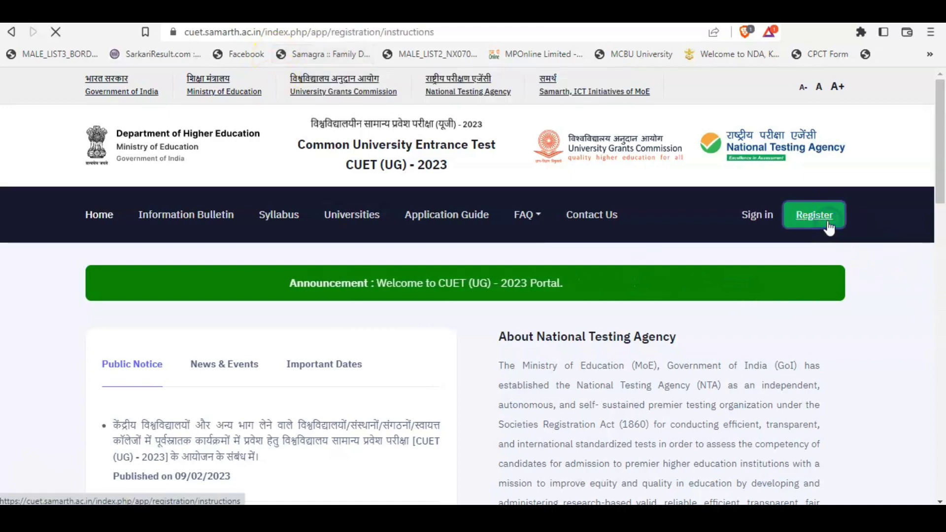
{"action": "scroll", "coordinate": [606, 402], "scroll_direction": "down", "scroll_amount": 3}
{"action": "scroll", "coordinate": [275, 403], "scroll_direction": "down", "scroll_amount": 20}
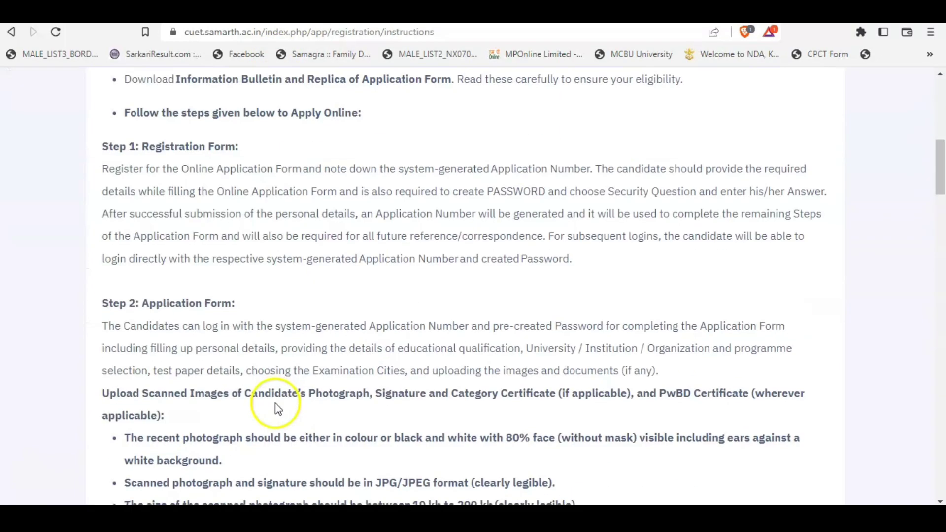
{"action": "scroll", "coordinate": [276, 402], "scroll_direction": "up", "scroll_amount": 10}
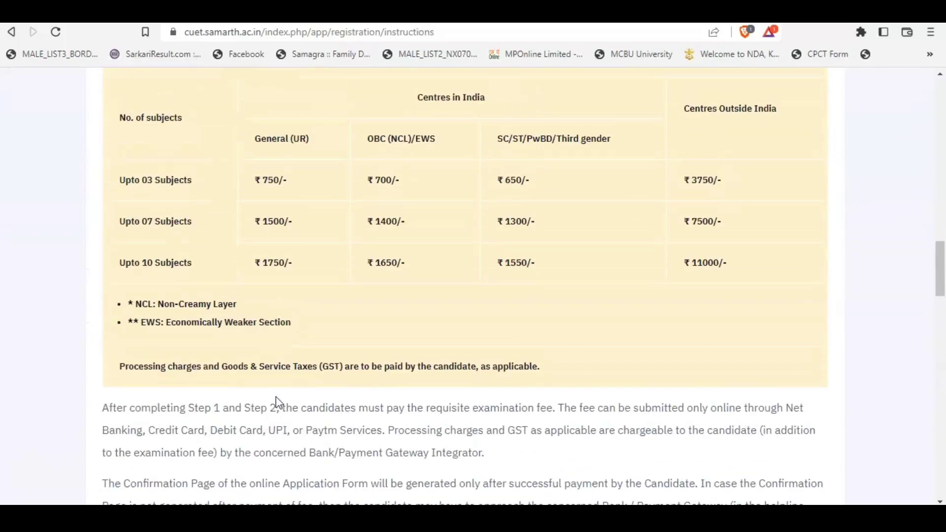
{"action": "left_click", "coordinate": [272, 368]}
{"action": "scroll", "coordinate": [288, 267], "scroll_direction": "down", "scroll_amount": 20}
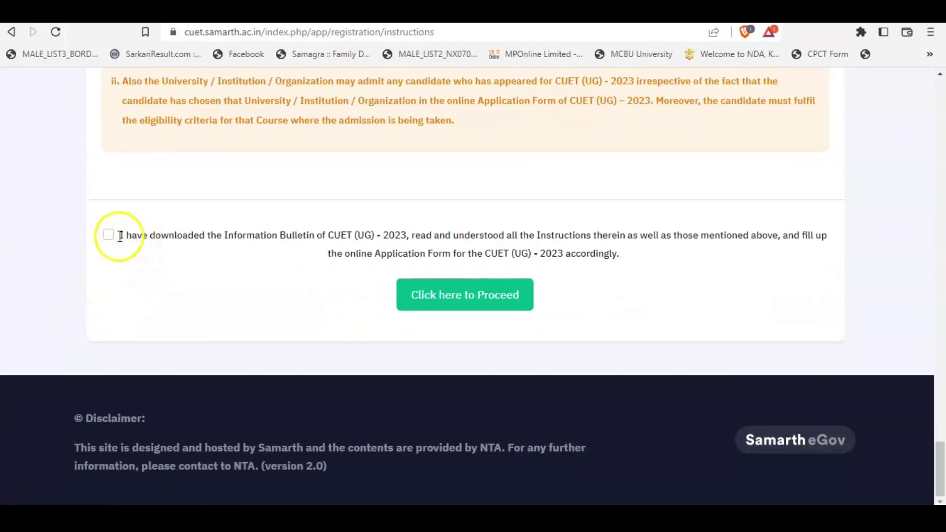
Accept the instructions declaration and proceed to the Registration Form
{"action": "left_click", "coordinate": [107, 234]}
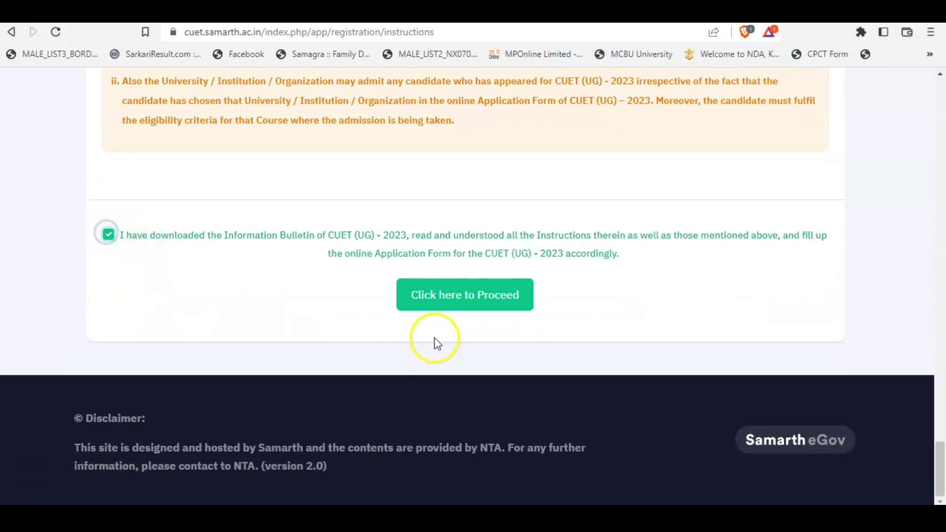
{"action": "left_click", "coordinate": [446, 297]}
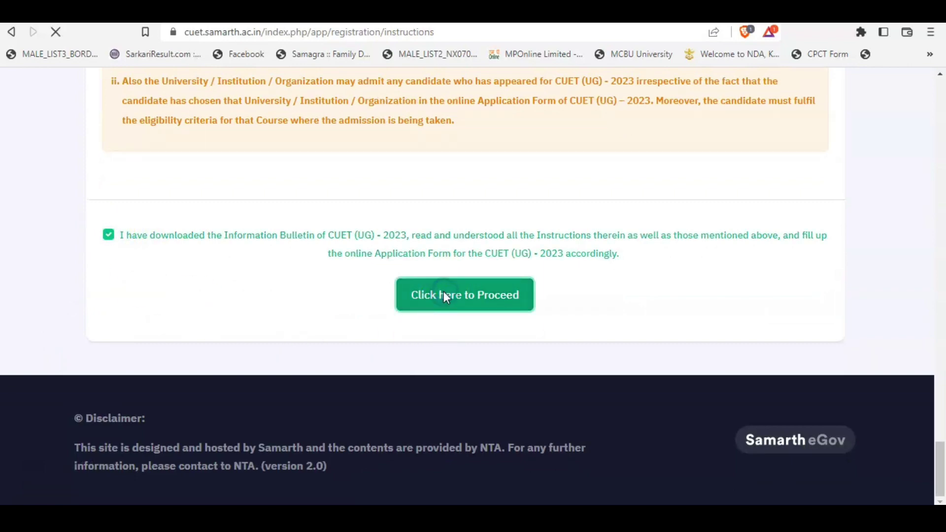
{"action": "scroll", "coordinate": [445, 294], "scroll_direction": "down", "scroll_amount": 4}
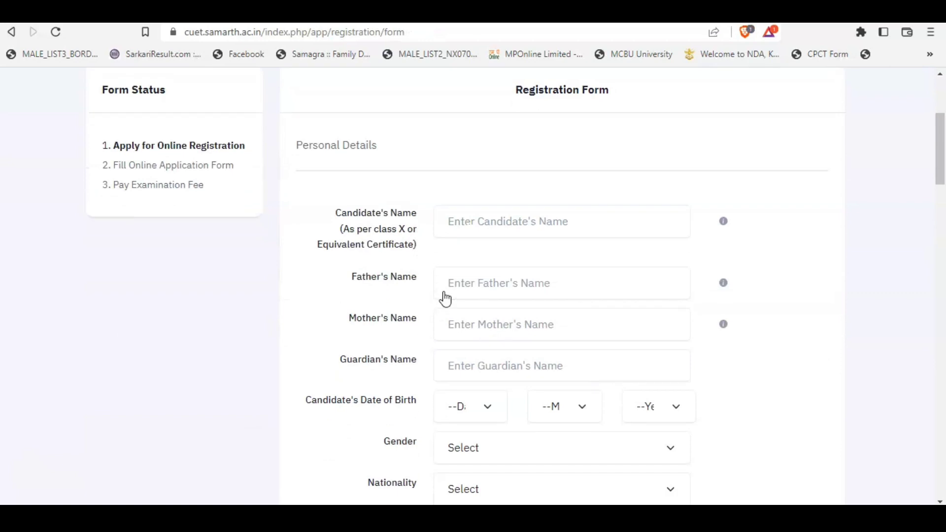
Enter the candidate's name in capitals, then the father's and mother's names
{"action": "scroll", "coordinate": [445, 298], "scroll_direction": "down", "scroll_amount": 1}
{"action": "left_click", "coordinate": [500, 154]}
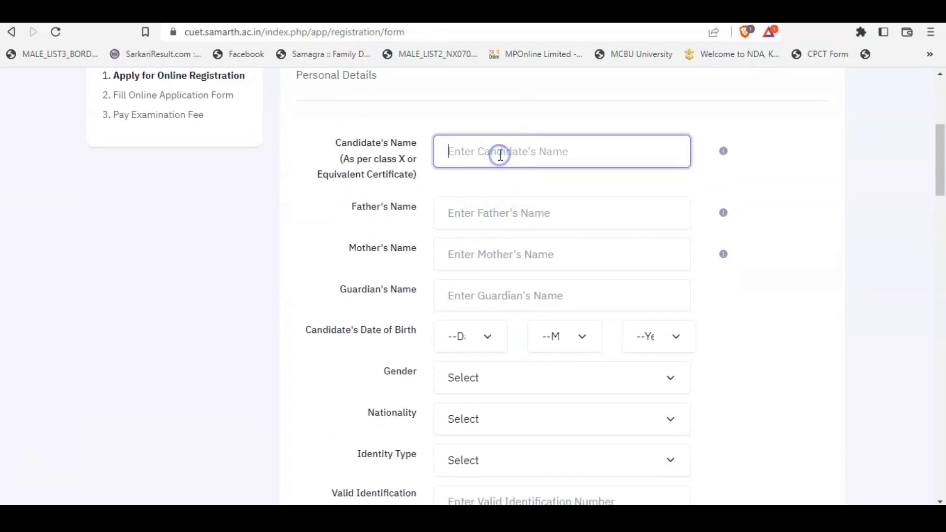
{"action": "type", "text": "jodha"}
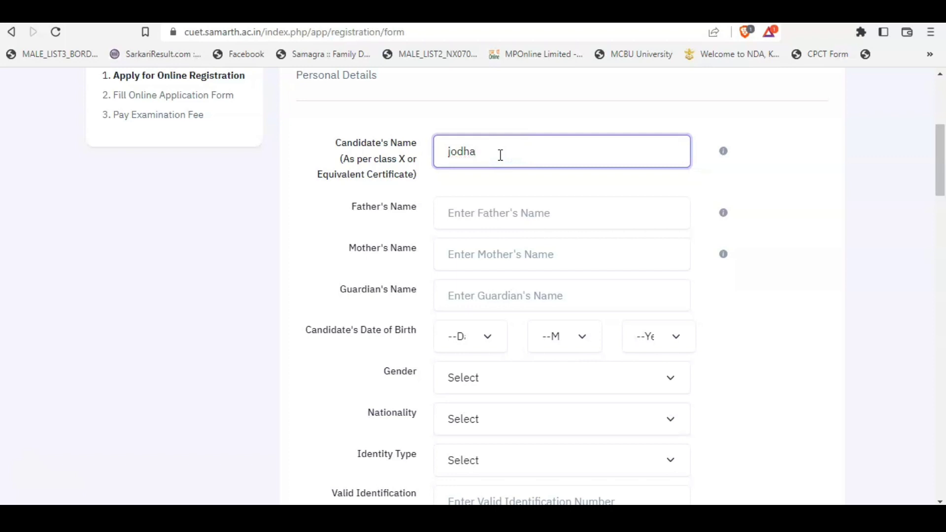
{"action": "key", "text": "BackSpace"}
{"action": "key", "text": "BackSpace"}
{"action": "key", "text": "BackSpace"}
{"action": "key", "text": "BackSpace"}
{"action": "key", "text": "BackSpace"}
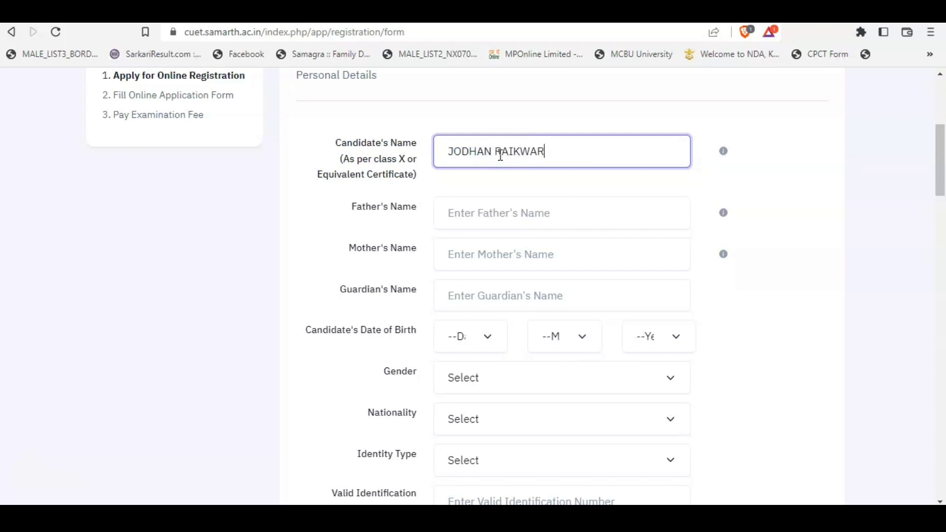
{"action": "key", "text": "Tab"}
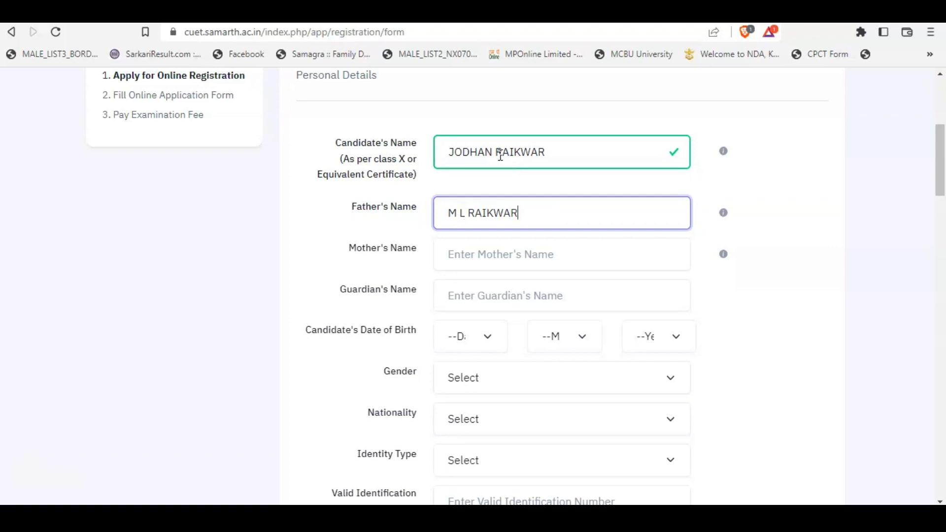
{"action": "key", "text": "Tab"}
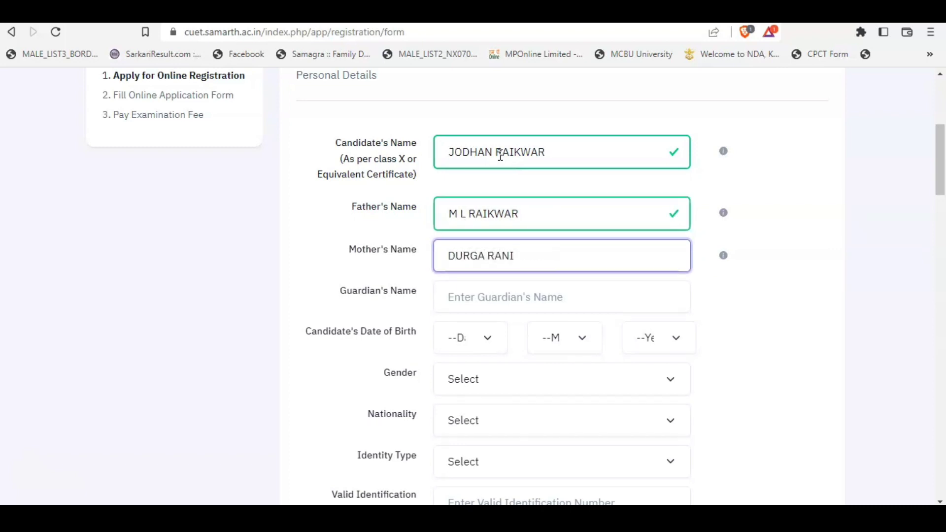
{"action": "key", "text": "Tab"}
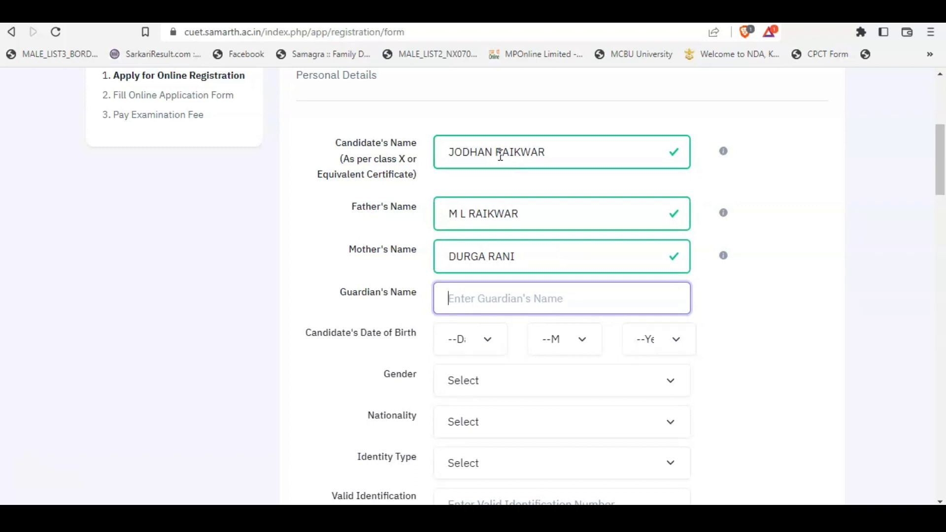
{"action": "scroll", "coordinate": [517, 180], "scroll_direction": "down", "scroll_amount": 1}
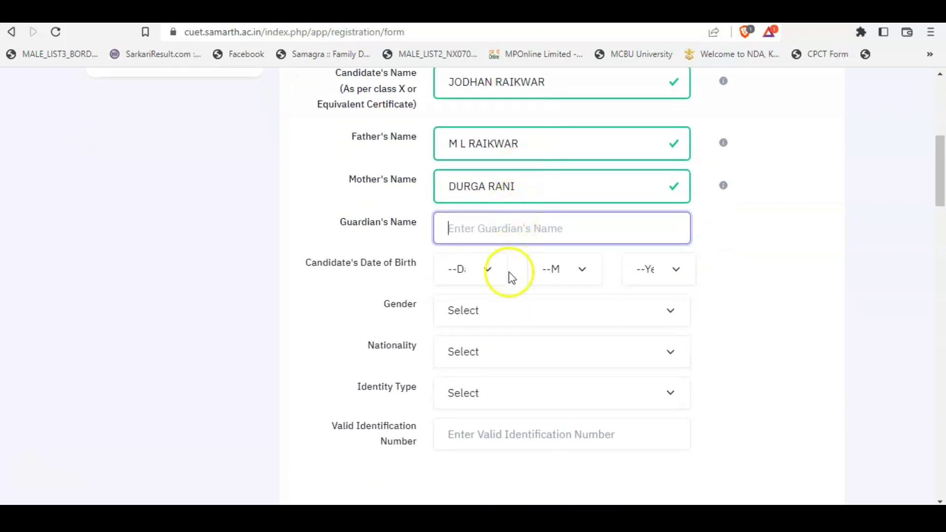
Set the date of birth to 24 March 2004
{"action": "left_click", "coordinate": [492, 266]}
{"action": "scroll", "coordinate": [468, 228], "scroll_direction": "down", "scroll_amount": 5}
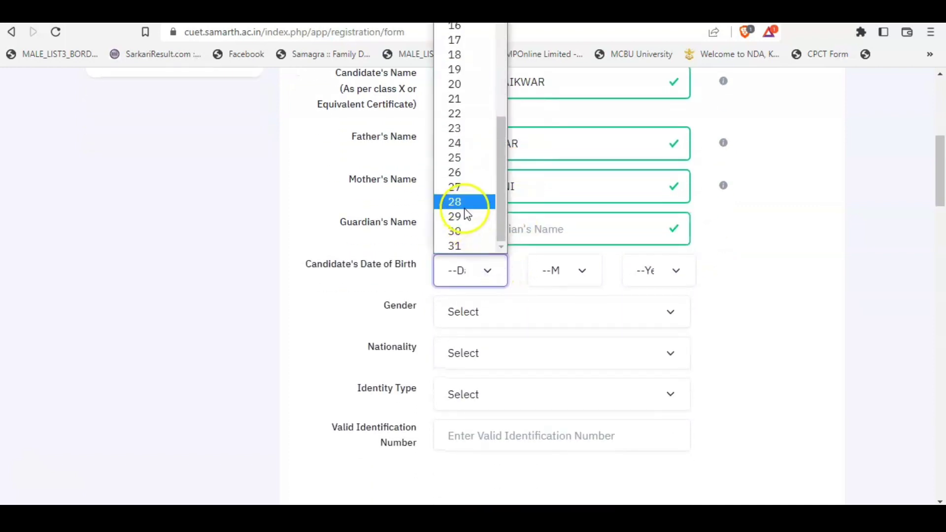
{"action": "left_click", "coordinate": [453, 147]}
{"action": "left_click", "coordinate": [572, 273]}
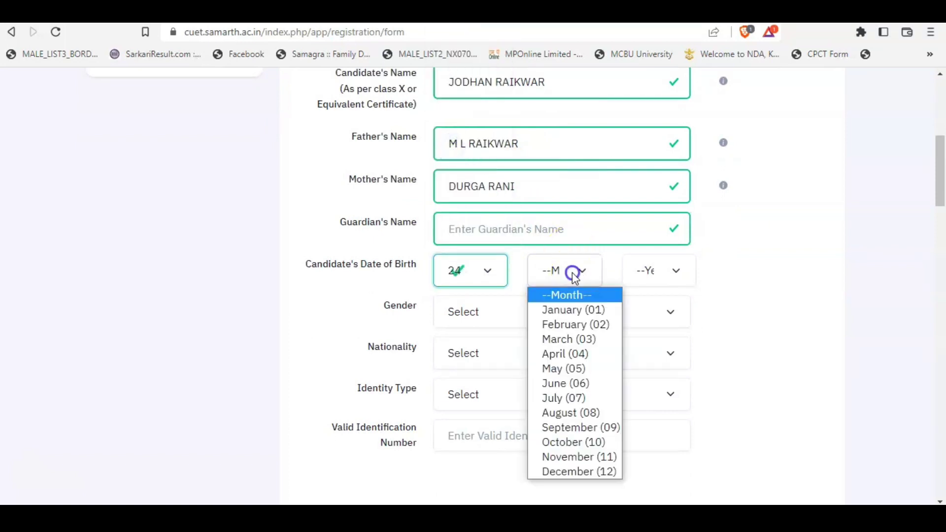
{"action": "left_click", "coordinate": [567, 340]}
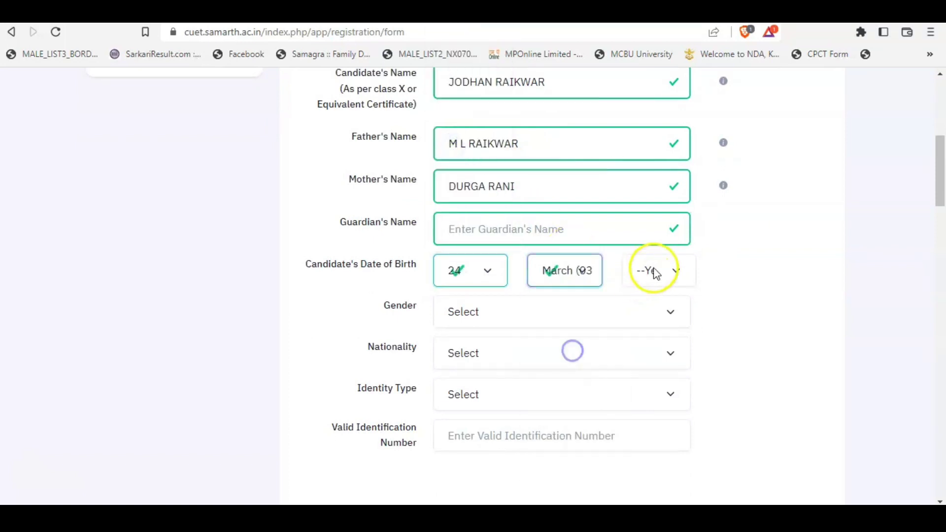
{"action": "left_click", "coordinate": [653, 270]}
{"action": "scroll", "coordinate": [651, 187], "scroll_direction": "down", "scroll_amount": 10}
{"action": "scroll", "coordinate": [652, 187], "scroll_direction": "up", "scroll_amount": 10}
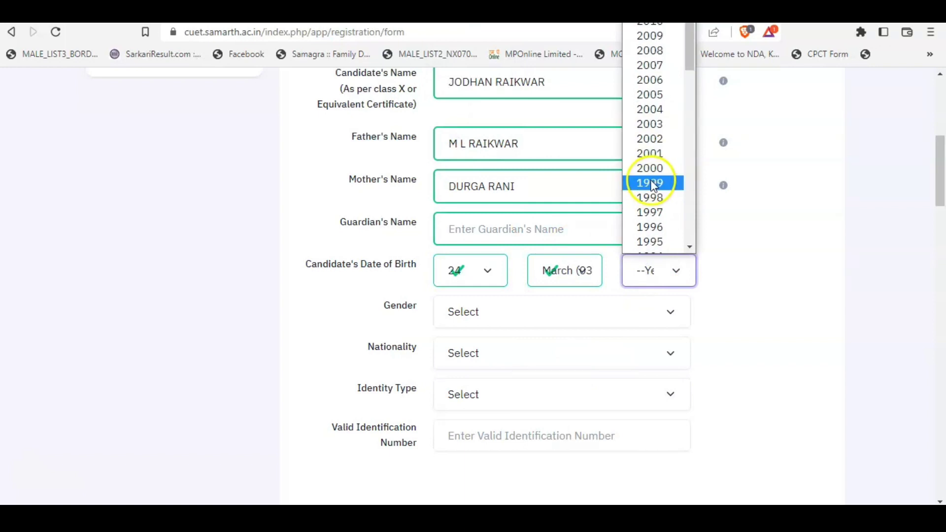
{"action": "left_click", "coordinate": [651, 191]}
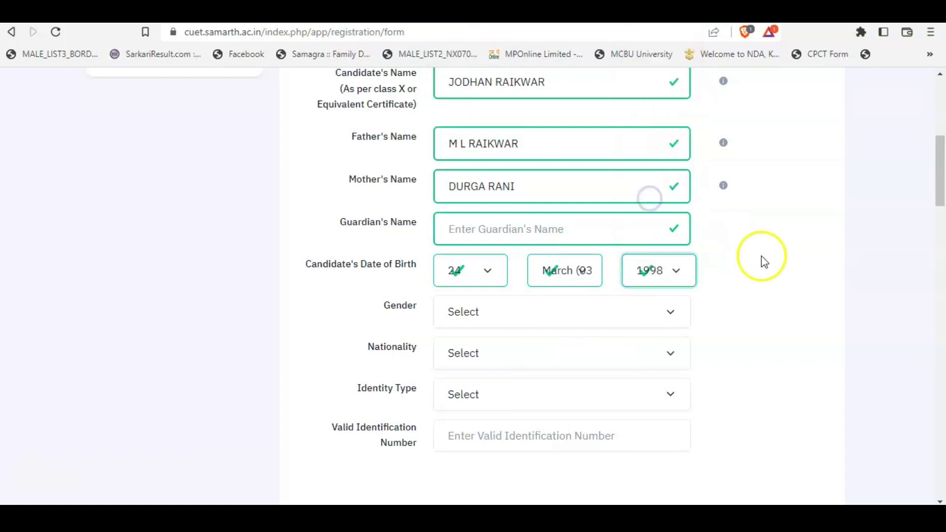
{"action": "scroll", "coordinate": [758, 255], "scroll_direction": "down", "scroll_amount": 3}
{"action": "left_click", "coordinate": [657, 136]}
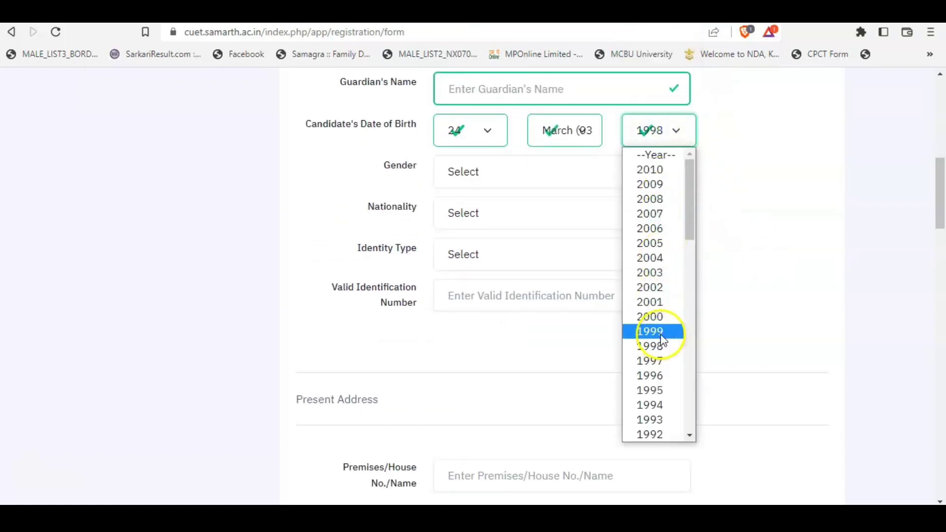
{"action": "left_click", "coordinate": [653, 258]}
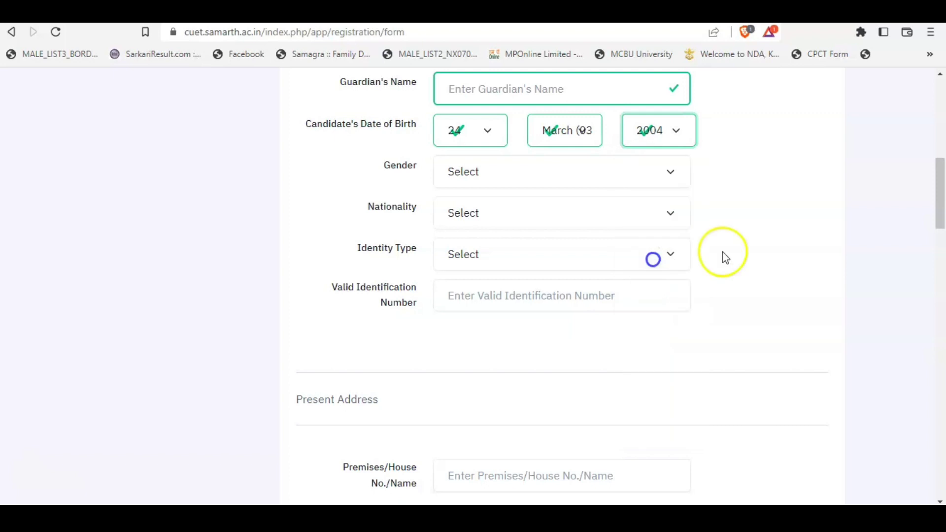
Set gender to Male and nationality to Indian
{"action": "left_click", "coordinate": [469, 173]}
{"action": "left_click", "coordinate": [471, 211]}
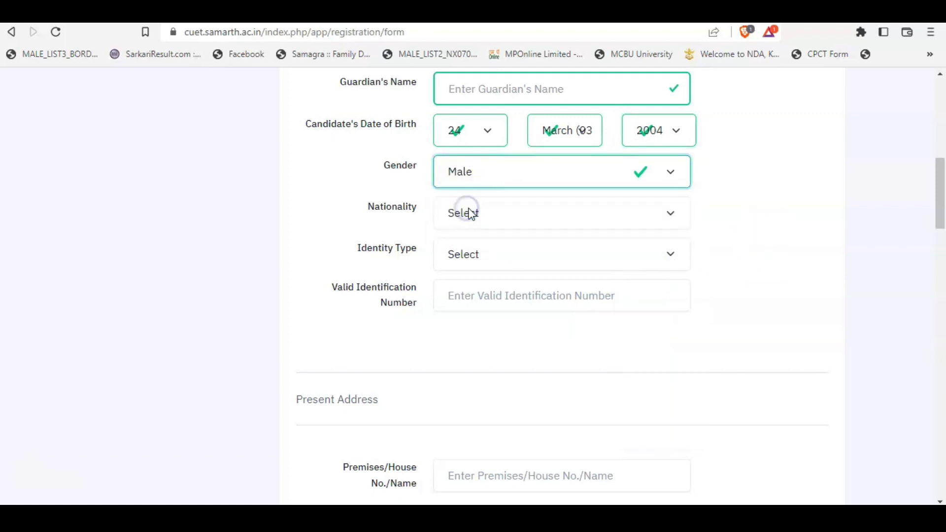
{"action": "left_click", "coordinate": [475, 221]}
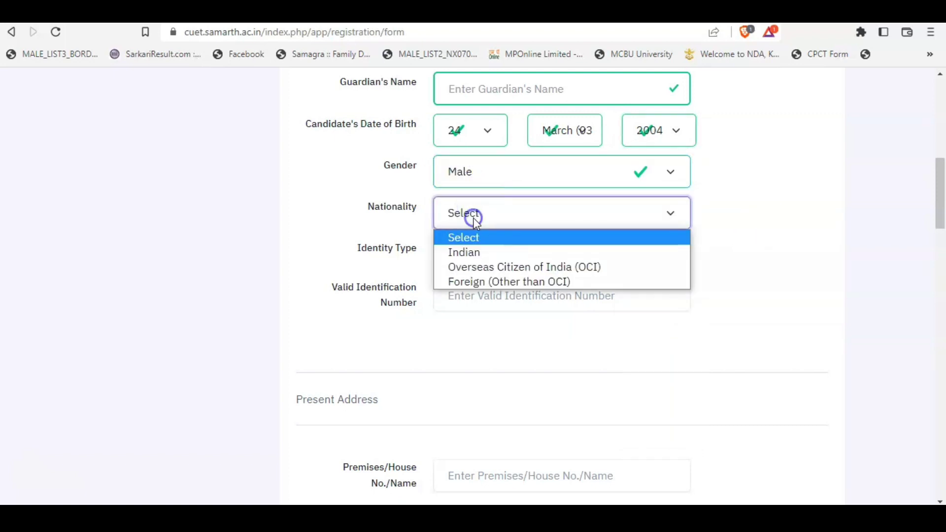
{"action": "left_click", "coordinate": [466, 252]}
Choose 'Other Valid Govt Identity with photograph' as identity type, then reach the present-address house field
{"action": "left_click", "coordinate": [503, 254]}
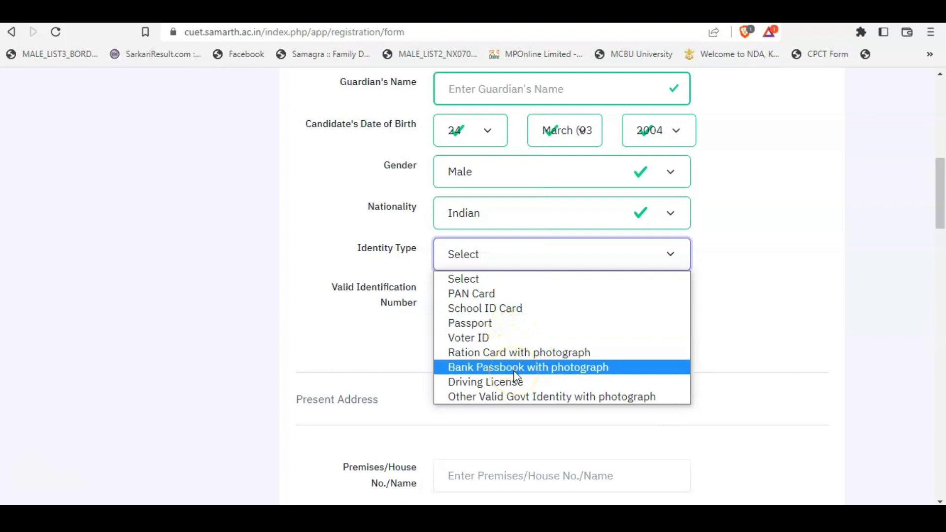
{"action": "left_click", "coordinate": [493, 397]}
{"action": "left_click", "coordinate": [491, 302]}
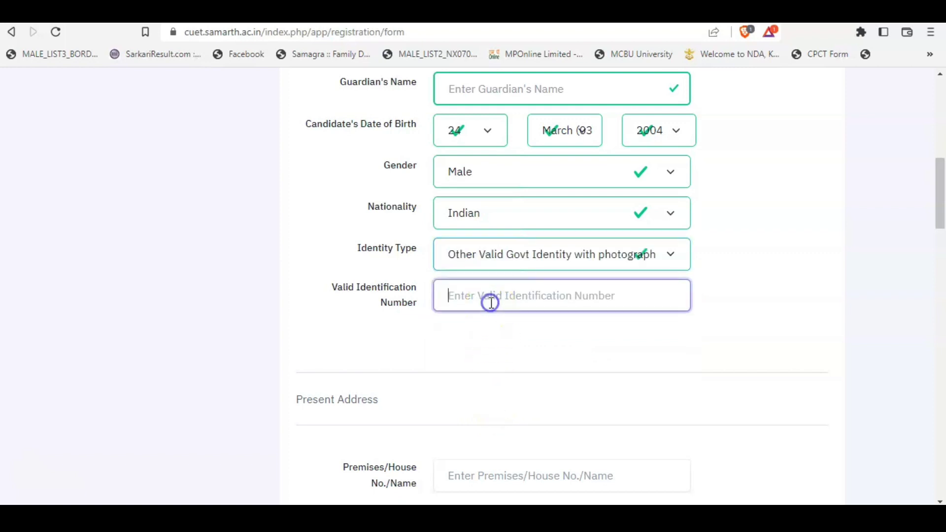
{"action": "scroll", "coordinate": [491, 303], "scroll_direction": "down", "scroll_amount": 3}
{"action": "scroll", "coordinate": [493, 309], "scroll_direction": "down", "scroll_amount": 3}
{"action": "left_click", "coordinate": [493, 194]}
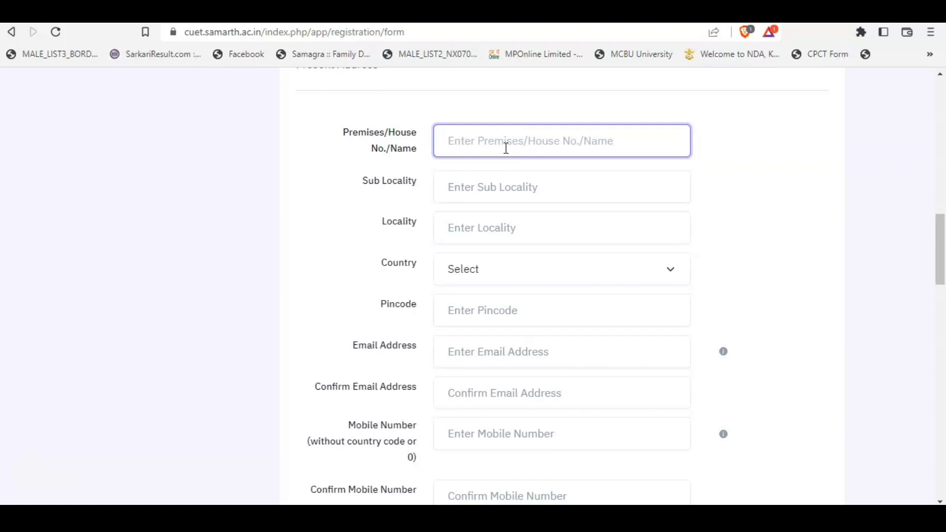
Set the present address to Country India, State MADHYA PRADESH, District SAGAR
{"action": "left_click", "coordinate": [507, 186]}
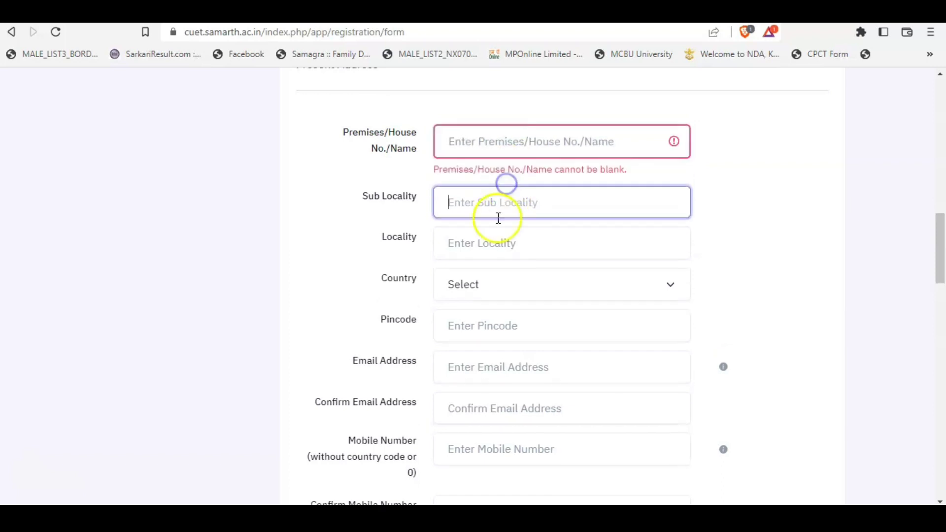
{"action": "left_click", "coordinate": [495, 286]}
{"action": "type", "text": "india"}
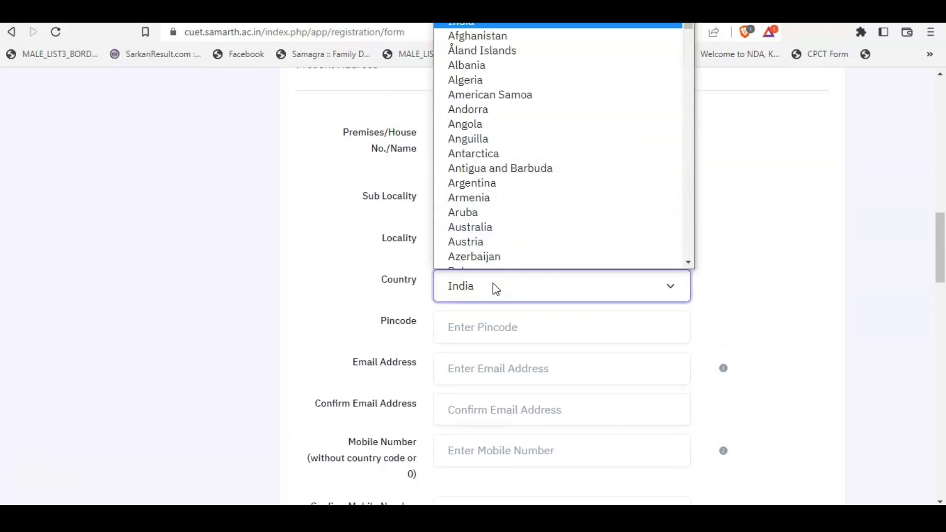
{"action": "key", "text": "Return"}
{"action": "scroll", "coordinate": [406, 270], "scroll_direction": "down", "scroll_amount": 3}
{"action": "left_click", "coordinate": [481, 190]}
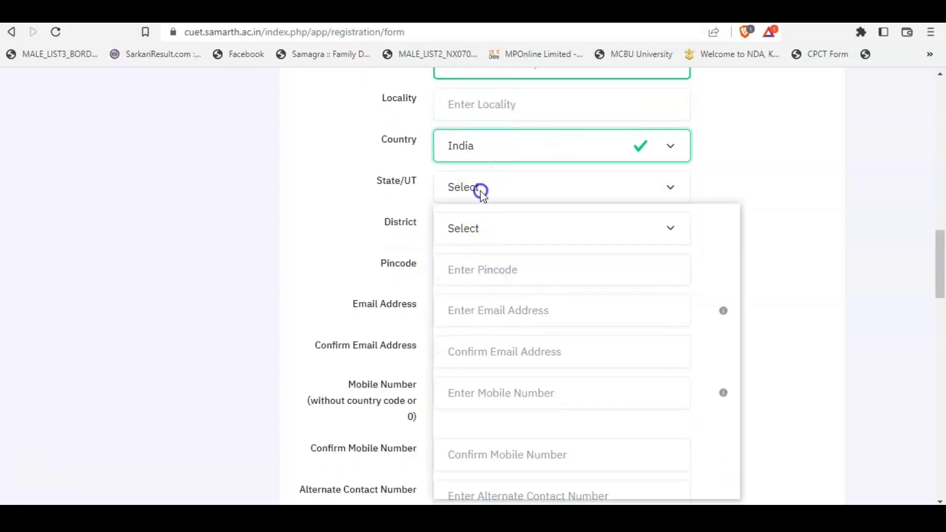
{"action": "type", "text": "m"}
{"action": "key", "text": "Return"}
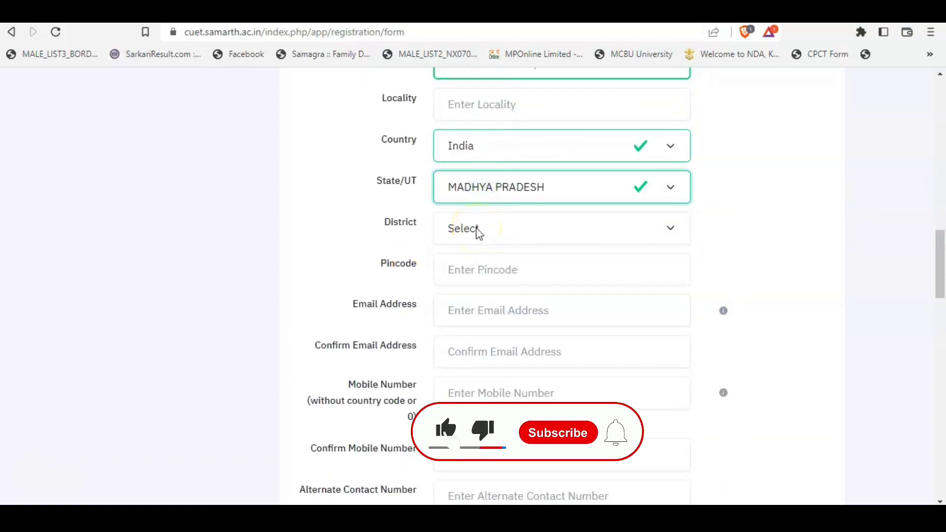
{"action": "left_click", "coordinate": [477, 231]}
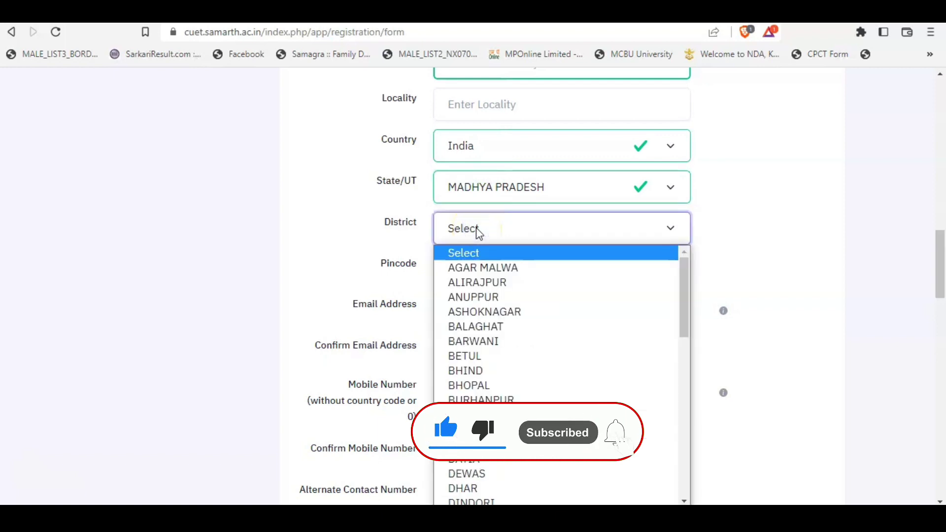
{"action": "type", "text": "s"}
{"action": "key", "text": "Return"}
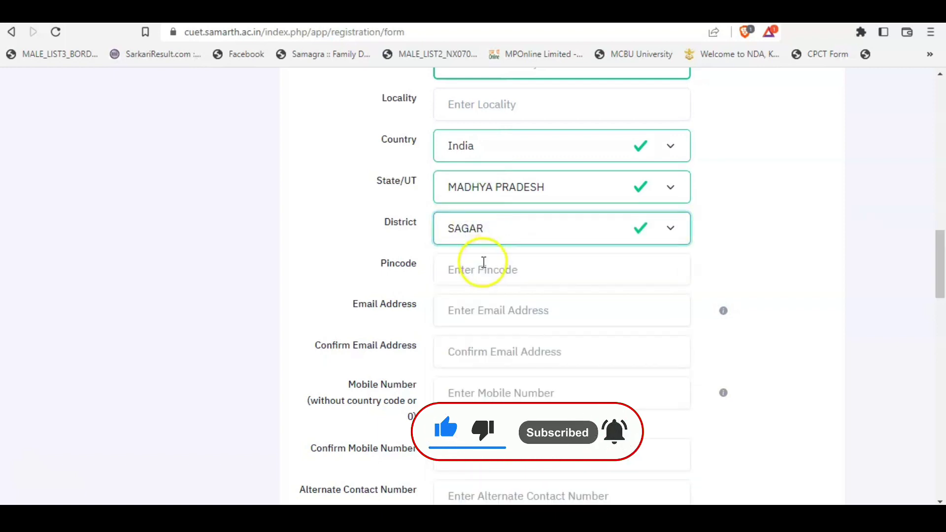
Move through the email, mobile and alternate contact fields, leaving them blank
{"action": "scroll", "coordinate": [481, 264], "scroll_direction": "down", "scroll_amount": 3}
{"action": "left_click", "coordinate": [498, 178]}
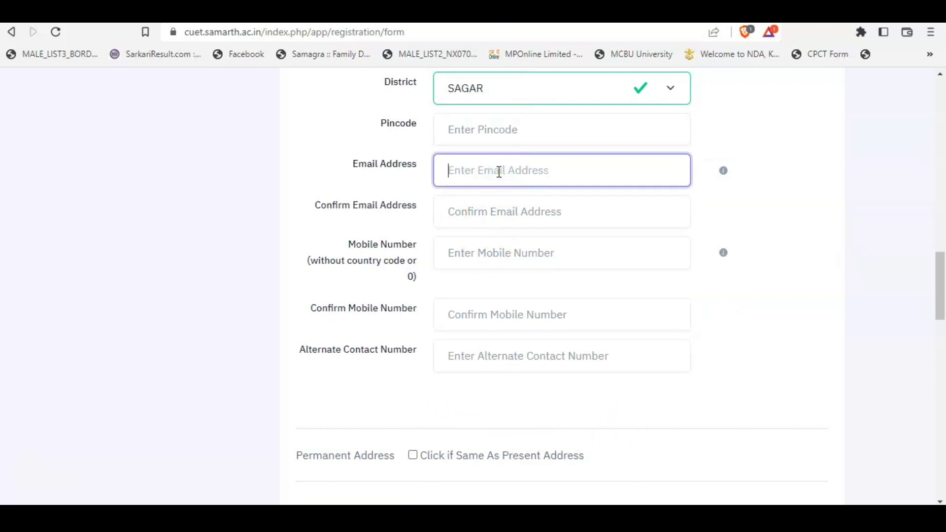
{"action": "left_click", "coordinate": [495, 212]}
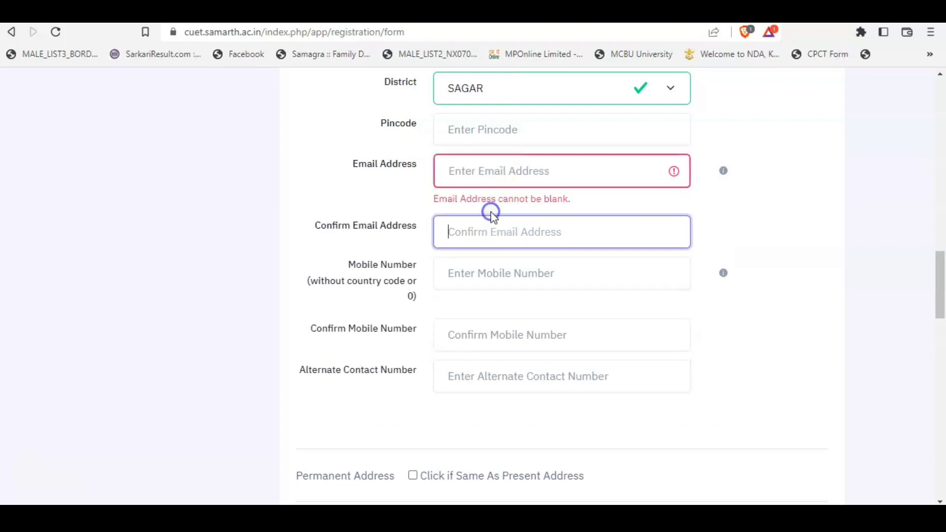
{"action": "scroll", "coordinate": [489, 207], "scroll_direction": "down", "scroll_amount": 3}
{"action": "left_click", "coordinate": [489, 133]}
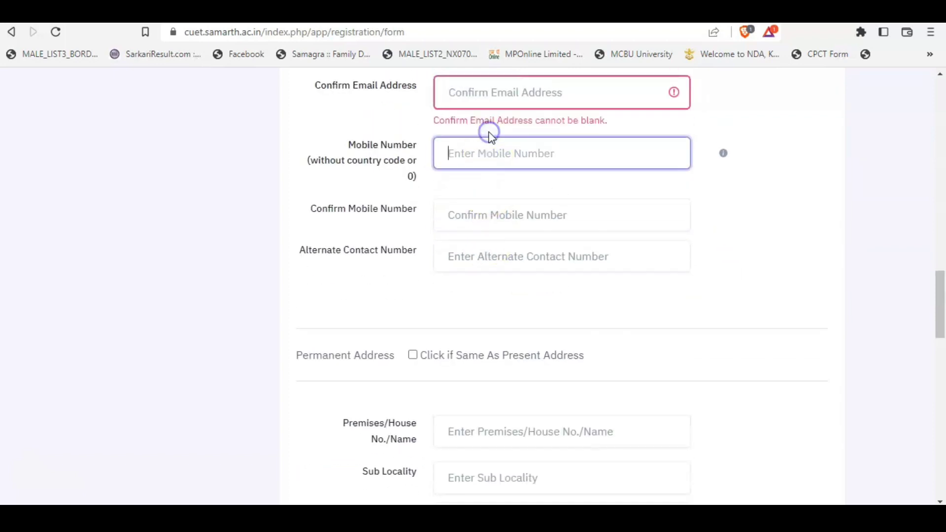
{"action": "left_click", "coordinate": [493, 206]}
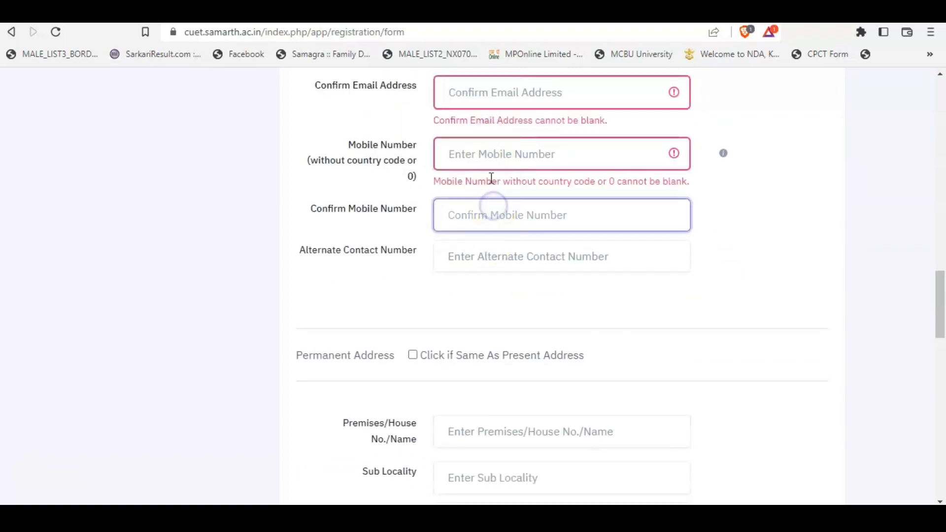
{"action": "scroll", "coordinate": [491, 155], "scroll_direction": "down", "scroll_amount": 2}
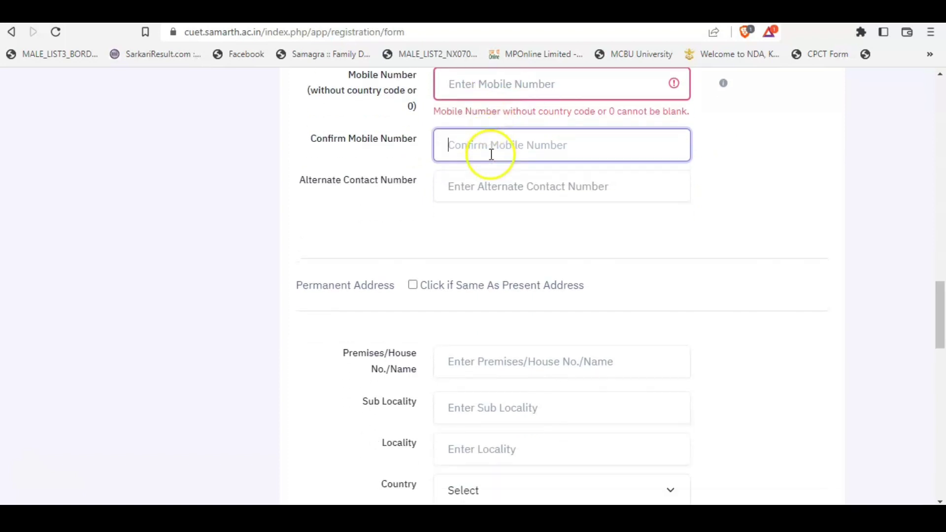
{"action": "left_click", "coordinate": [482, 187]}
{"action": "scroll", "coordinate": [485, 190], "scroll_direction": "down", "scroll_amount": 4}
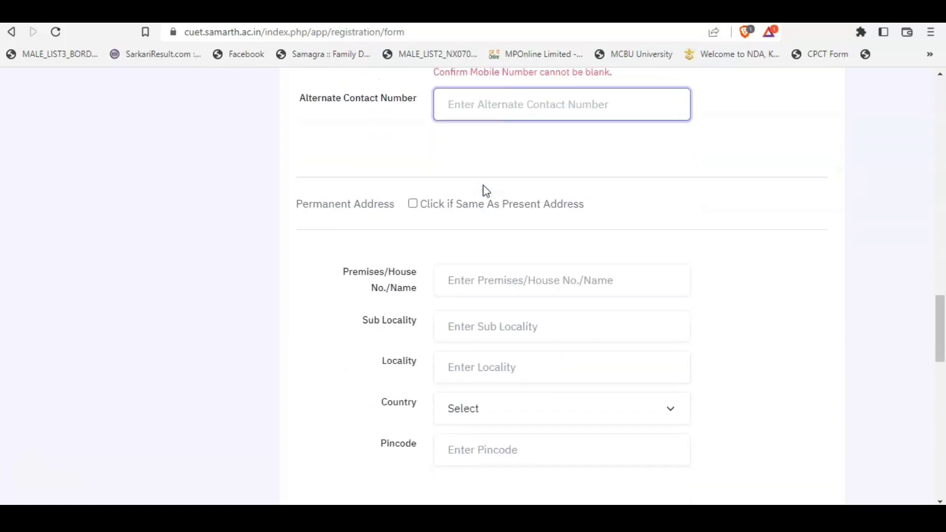
{"action": "scroll", "coordinate": [485, 188], "scroll_direction": "up", "scroll_amount": 3}
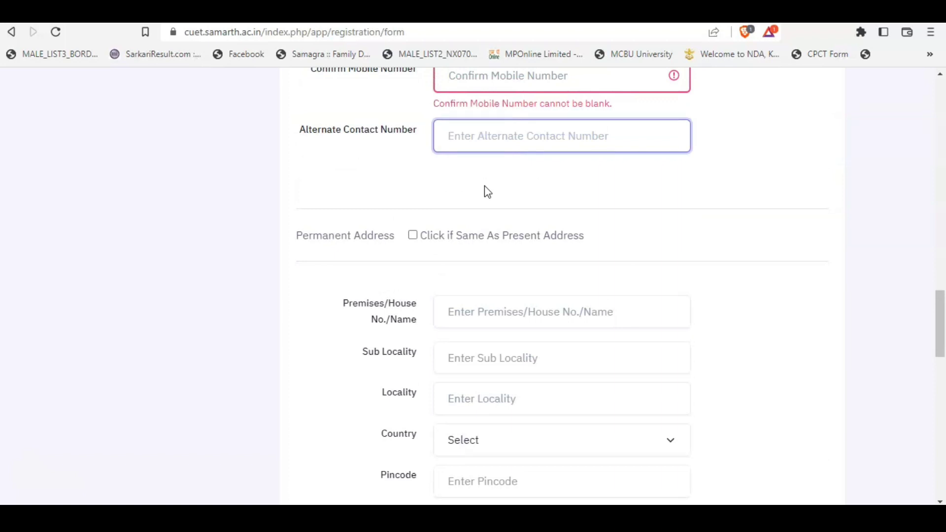
{"action": "key", "text": "ctrl+minus"}
{"action": "key", "text": "ctrl+minus"}
Restore the page to 100% and mark the permanent address same as present
{"action": "key", "text": "ctrl+plus"}
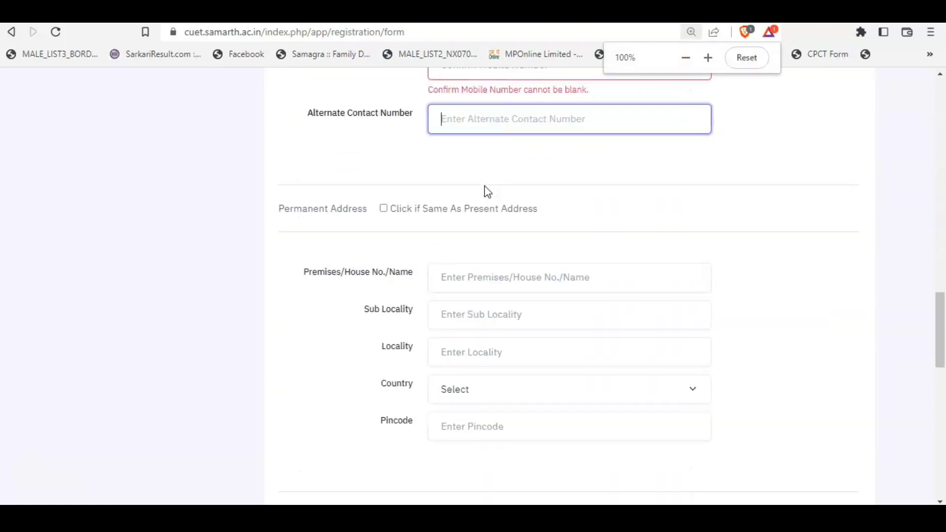
{"action": "key", "text": "ctrl+plus"}
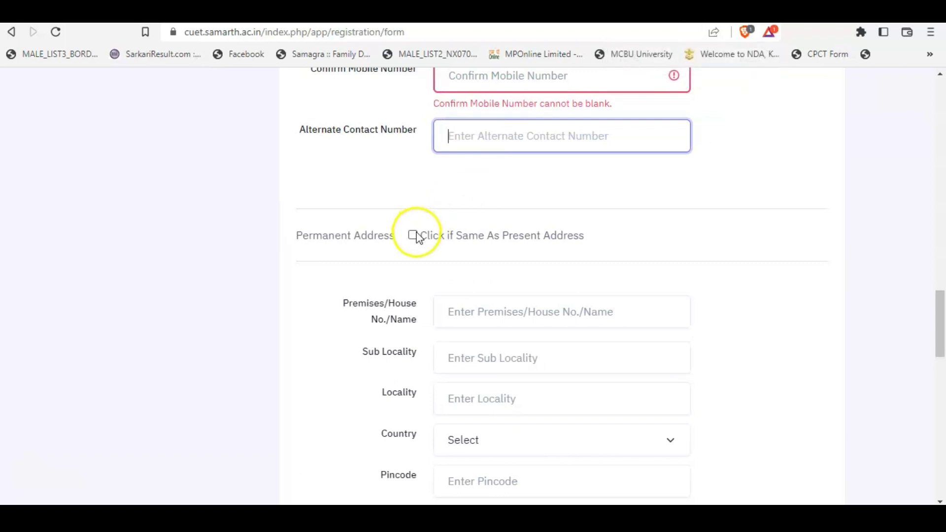
{"action": "left_click", "coordinate": [494, 317]}
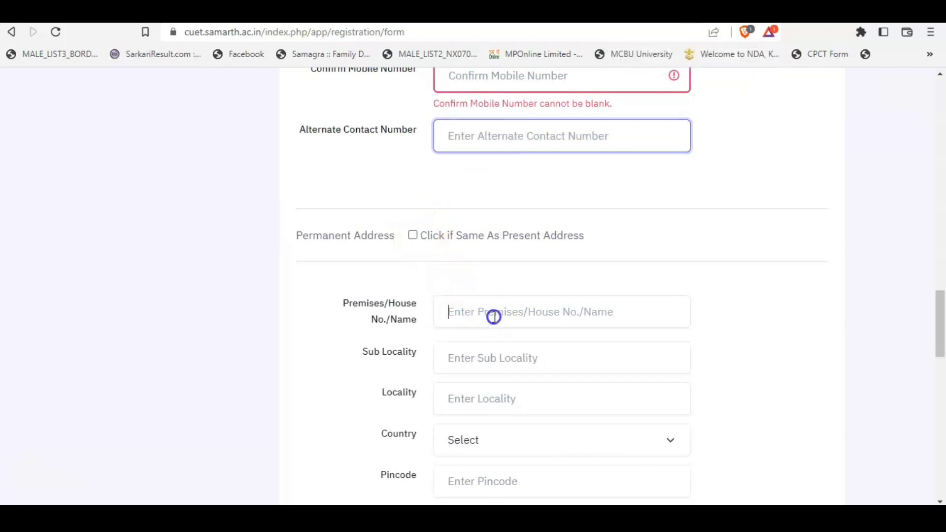
{"action": "left_click", "coordinate": [412, 238]}
{"action": "scroll", "coordinate": [413, 251], "scroll_direction": "down", "scroll_amount": 8}
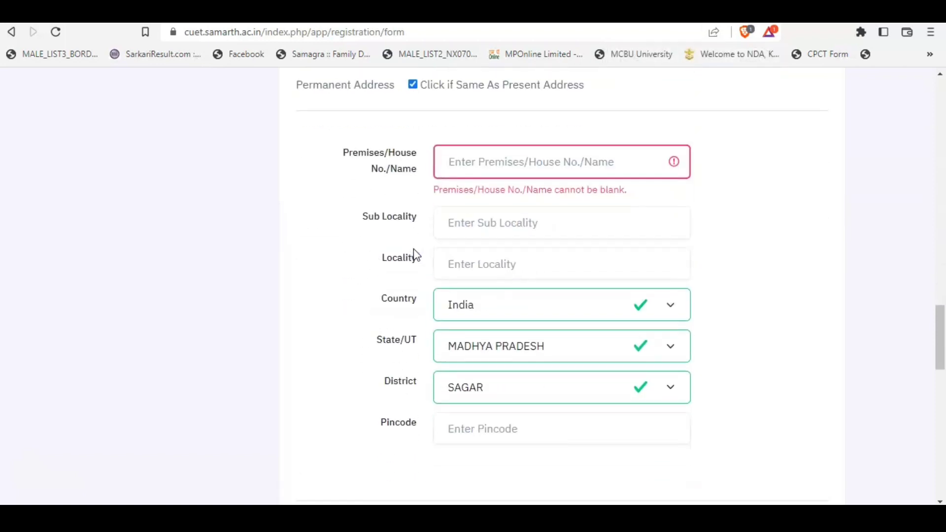
{"action": "scroll", "coordinate": [413, 249], "scroll_direction": "down", "scroll_amount": 5}
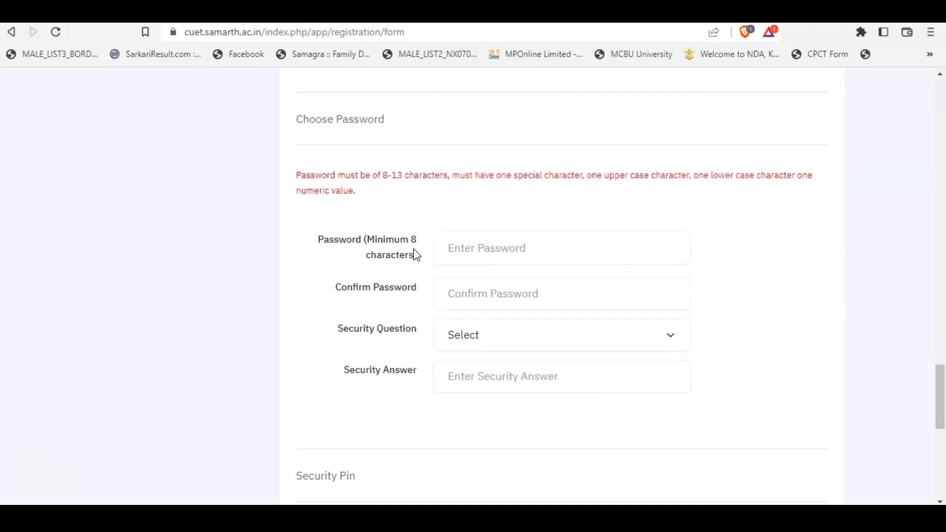
{"action": "scroll", "coordinate": [413, 250], "scroll_direction": "up", "scroll_amount": 3}
{"action": "left_click", "coordinate": [418, 241]}
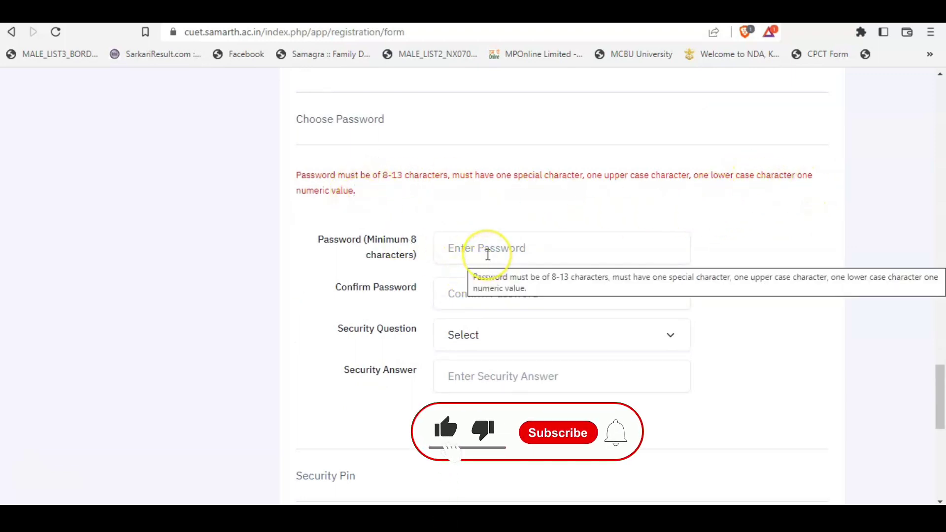
Type the house name into the permanent Premises/House field
{"action": "scroll", "coordinate": [487, 255], "scroll_direction": "up", "scroll_amount": 8}
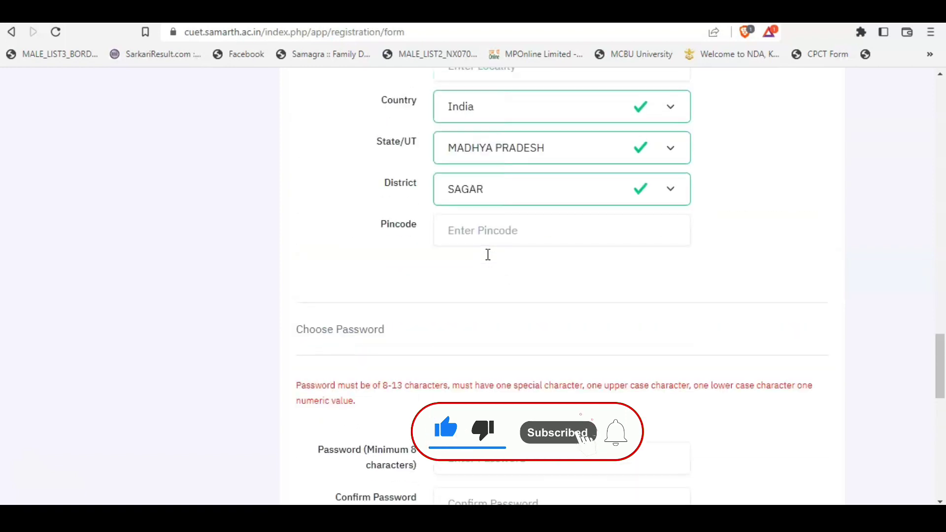
{"action": "left_click", "coordinate": [482, 196]}
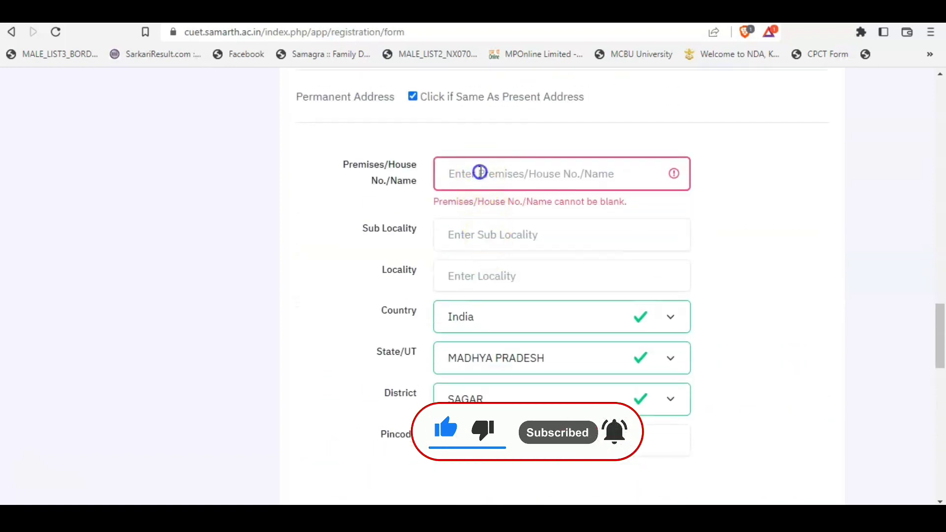
{"action": "left_click", "coordinate": [481, 172]}
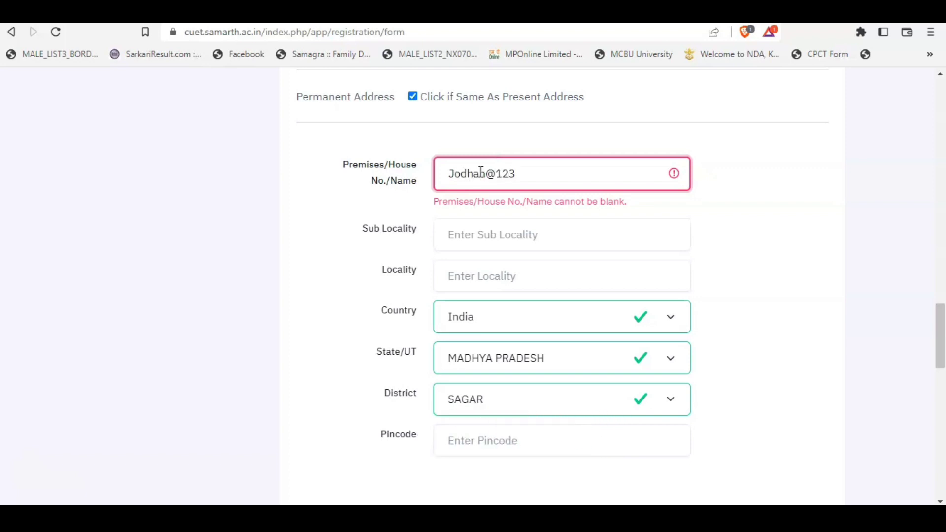
{"action": "scroll", "coordinate": [547, 255], "scroll_direction": "down", "scroll_amount": 10}
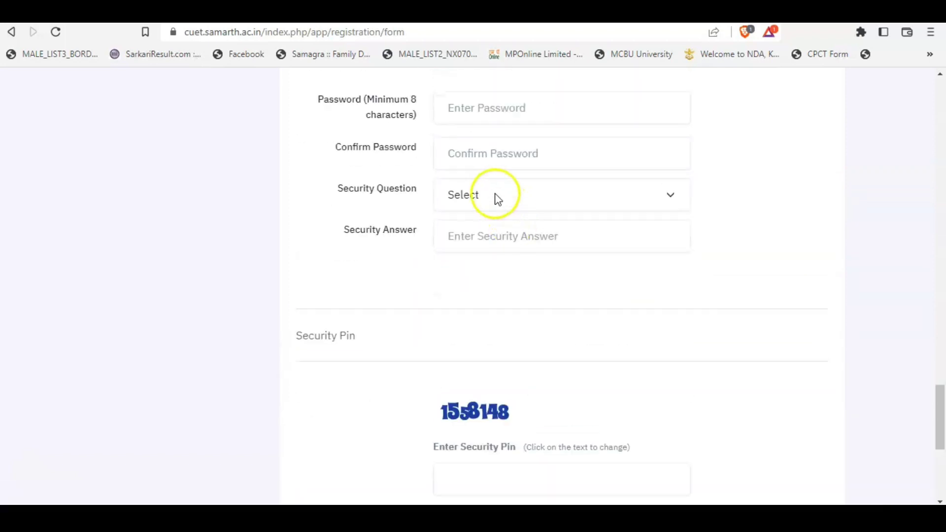
Choose 'Which is your favourite book ?' as security question, refresh the pin and submit
{"action": "left_click", "coordinate": [496, 195]}
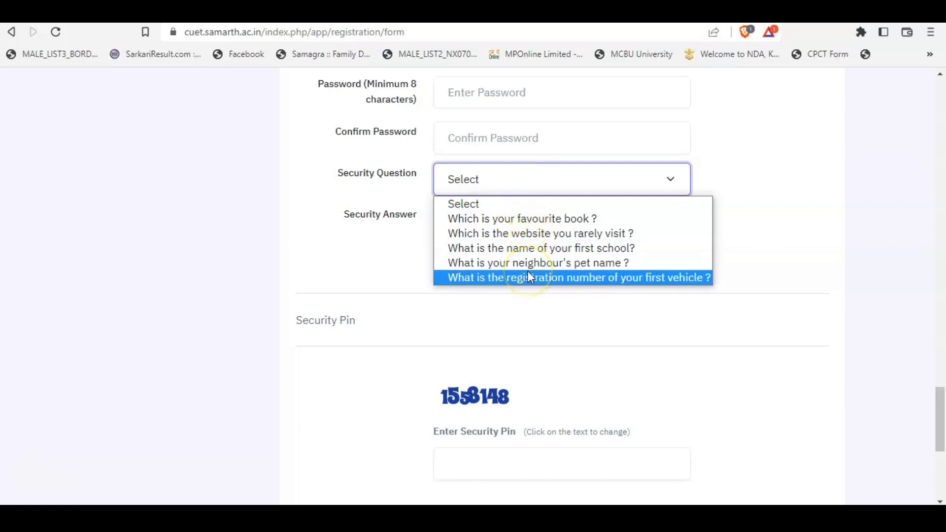
{"action": "left_click", "coordinate": [533, 216]}
{"action": "scroll", "coordinate": [482, 313], "scroll_direction": "down", "scroll_amount": 3}
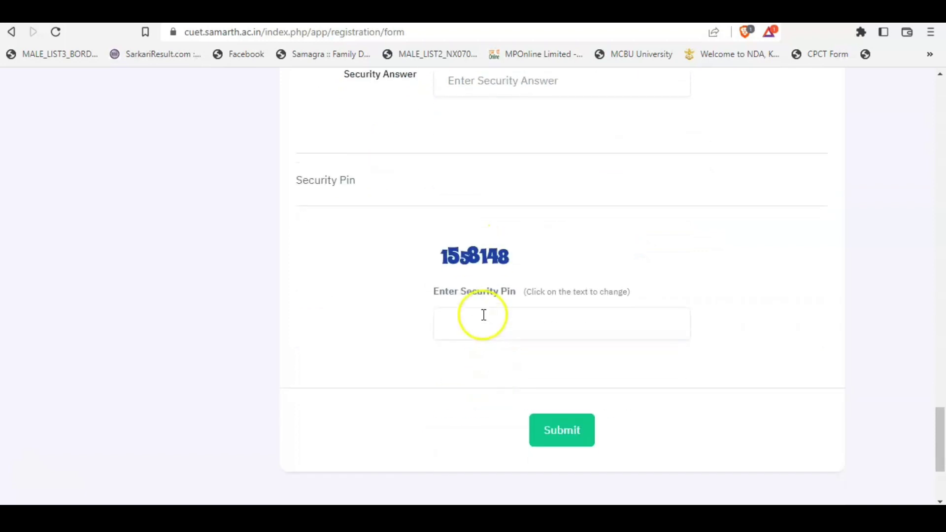
{"action": "left_click", "coordinate": [480, 256]}
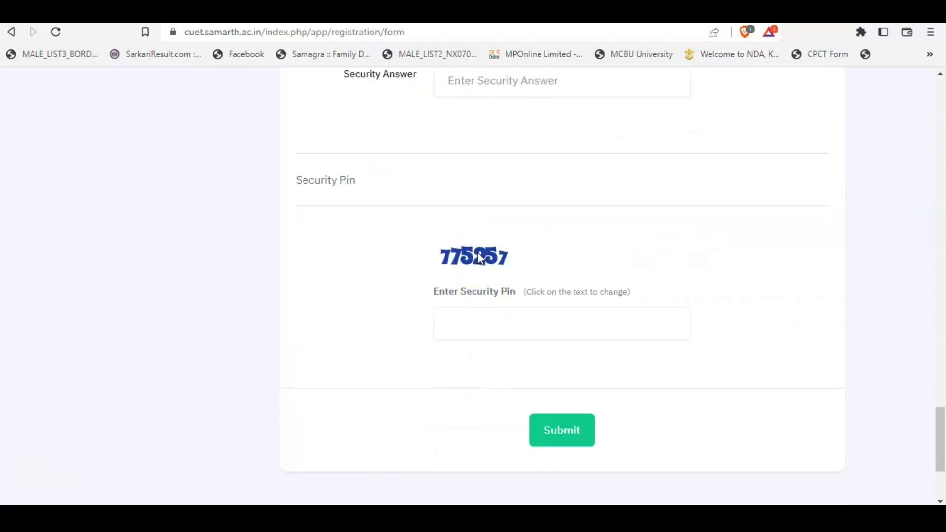
{"action": "left_click", "coordinate": [556, 433]}
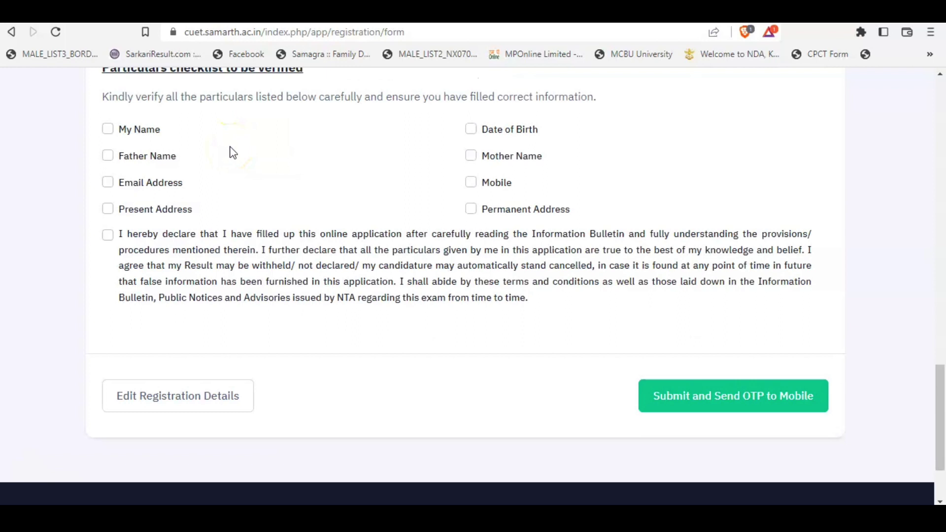
Tick every particular in the verification checklist, through both addresses, and the declaration
{"action": "left_click", "coordinate": [108, 129]}
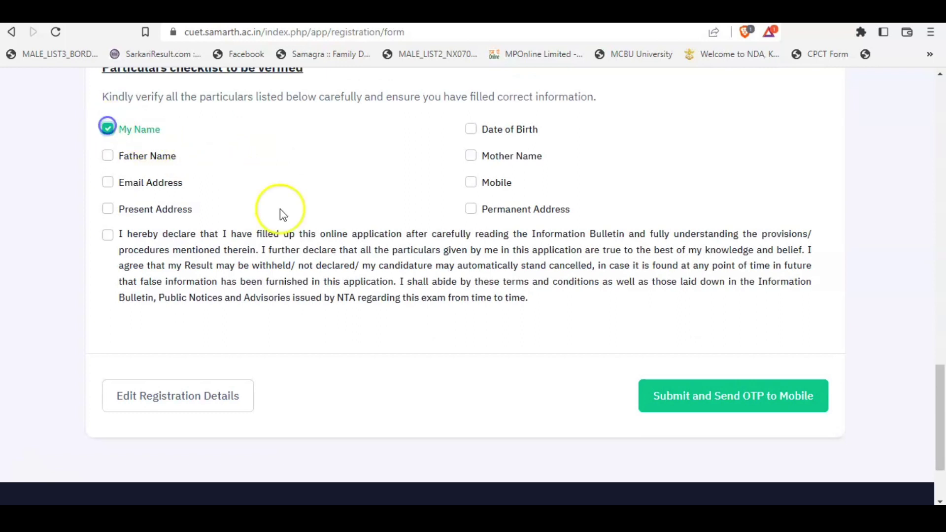
{"action": "key", "text": "Tab"}
{"action": "key", "text": "space"}
{"action": "key", "text": "Tab"}
{"action": "key", "text": "space"}
{"action": "key", "text": "Tab"}
{"action": "key", "text": "space"}
{"action": "key", "text": "Tab"}
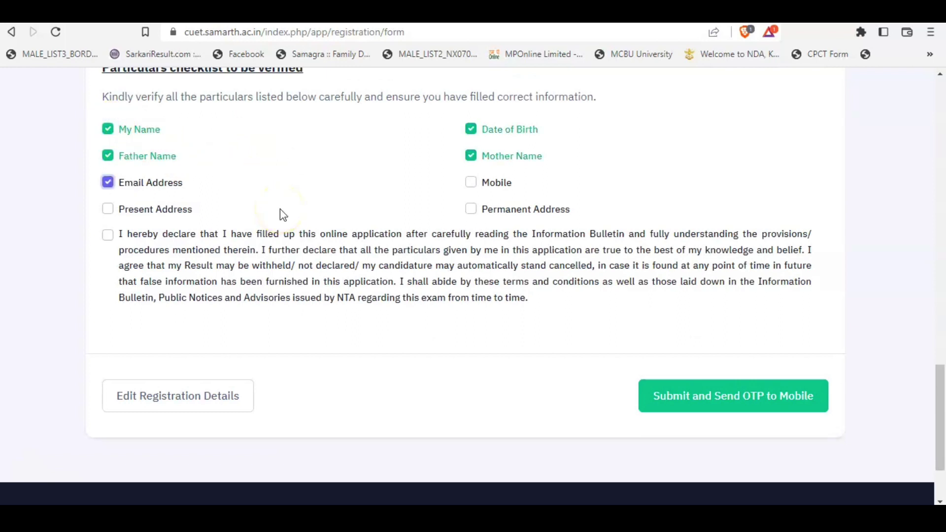
{"action": "key", "text": "space"}
{"action": "key", "text": "Tab"}
{"action": "key", "text": "space"}
{"action": "key", "text": "Tab"}
{"action": "key", "text": "space"}
{"action": "key", "text": "Tab"}
{"action": "key", "text": "space"}
{"action": "key", "text": "Tab"}
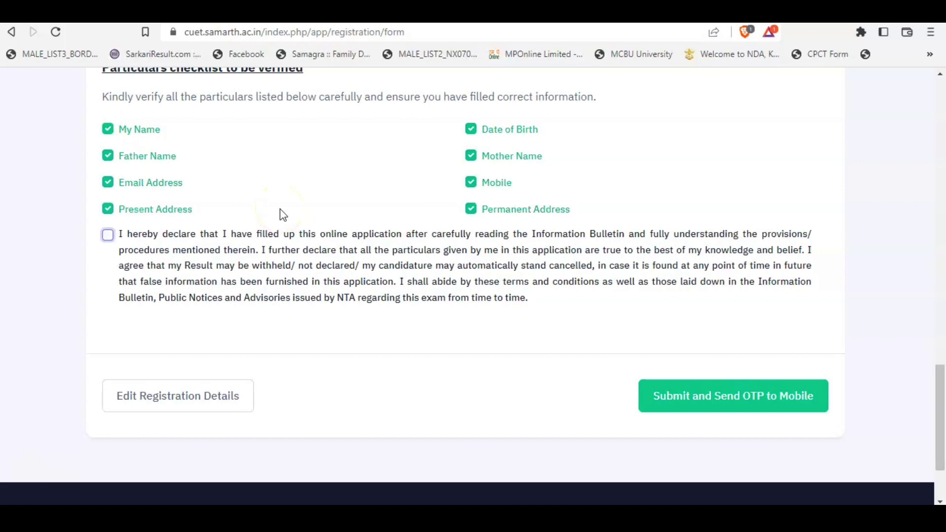
{"action": "key", "text": "space"}
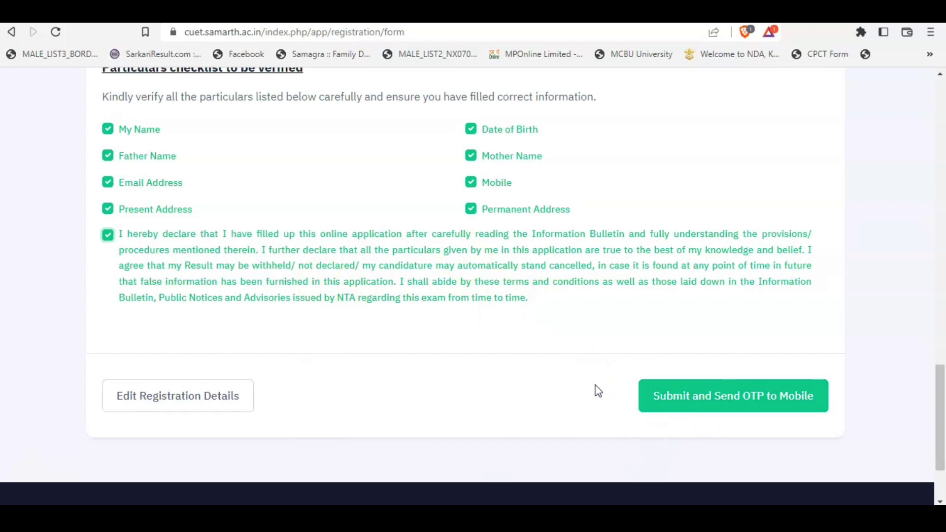
Submit the verified registration and send the OTP to reach the dashboard
{"action": "left_click", "coordinate": [210, 372]}
{"action": "left_click", "coordinate": [4, 469]}
{"action": "left_click", "coordinate": [370, 324]}
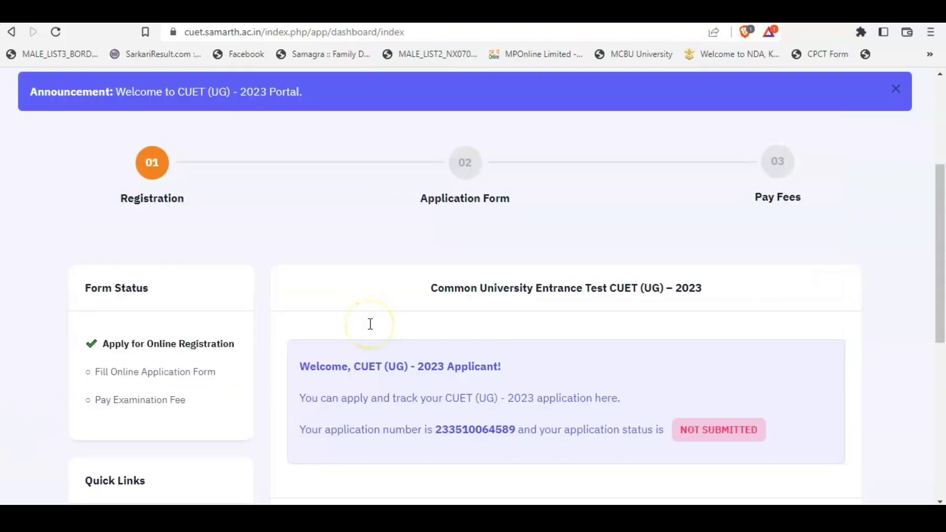
{"action": "scroll", "coordinate": [371, 323], "scroll_direction": "down", "scroll_amount": 5}
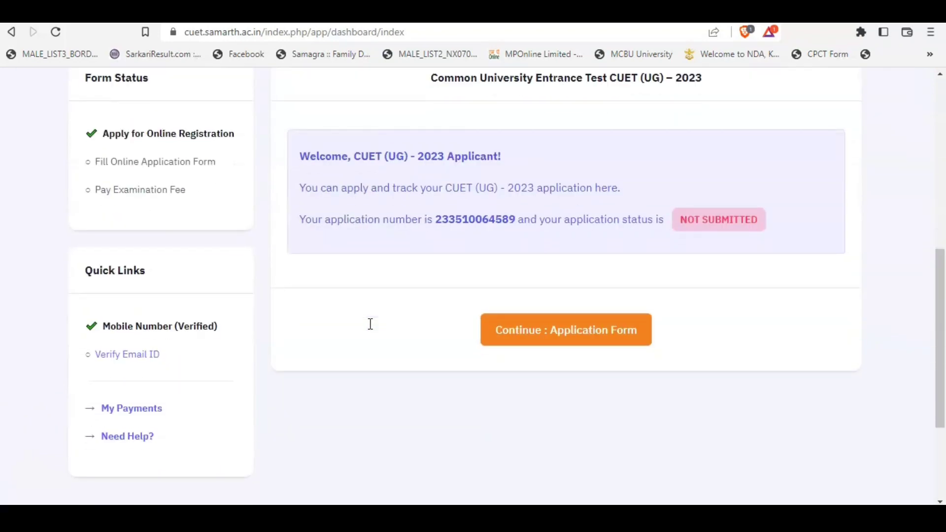
Open email verification, confirm the email address and security pin, and request a code
{"action": "key", "text": "ctrl+minus"}
{"action": "key", "text": "ctrl+minus"}
{"action": "key", "text": "ctrl+plus"}
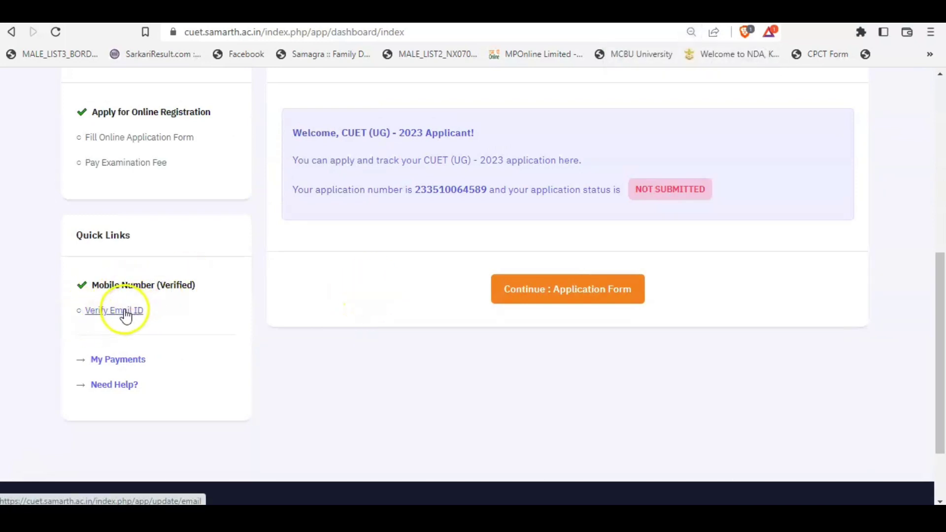
{"action": "left_click", "coordinate": [126, 315]}
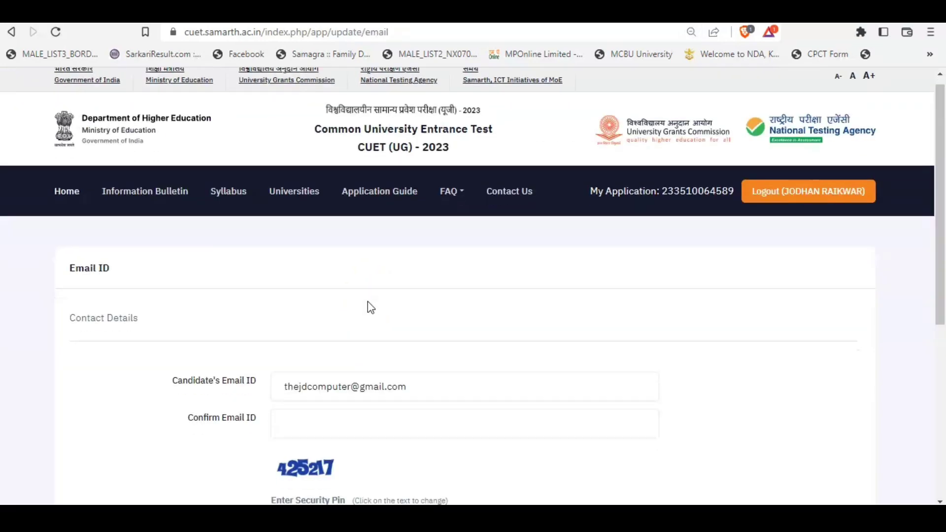
{"action": "scroll", "coordinate": [371, 308], "scroll_direction": "down", "scroll_amount": 4}
{"action": "left_click", "coordinate": [348, 223]}
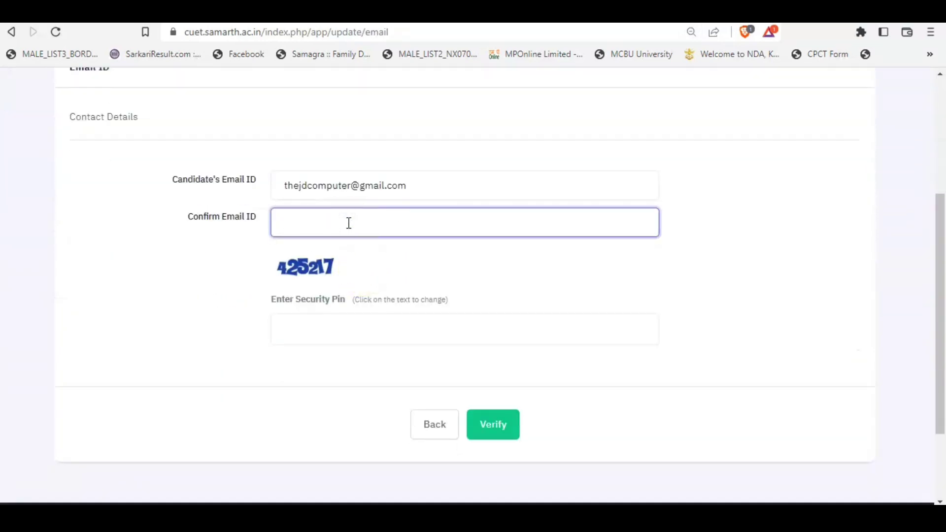
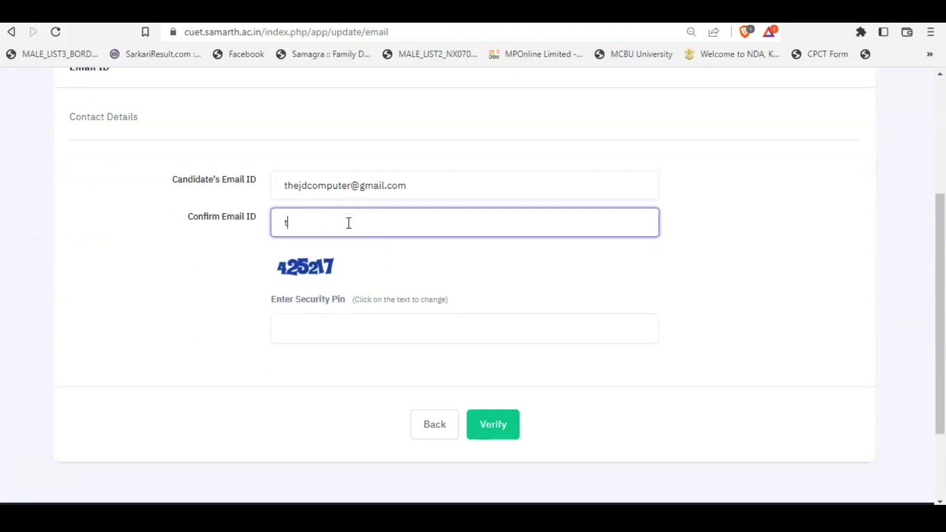
{"action": "key", "text": "Tab"}
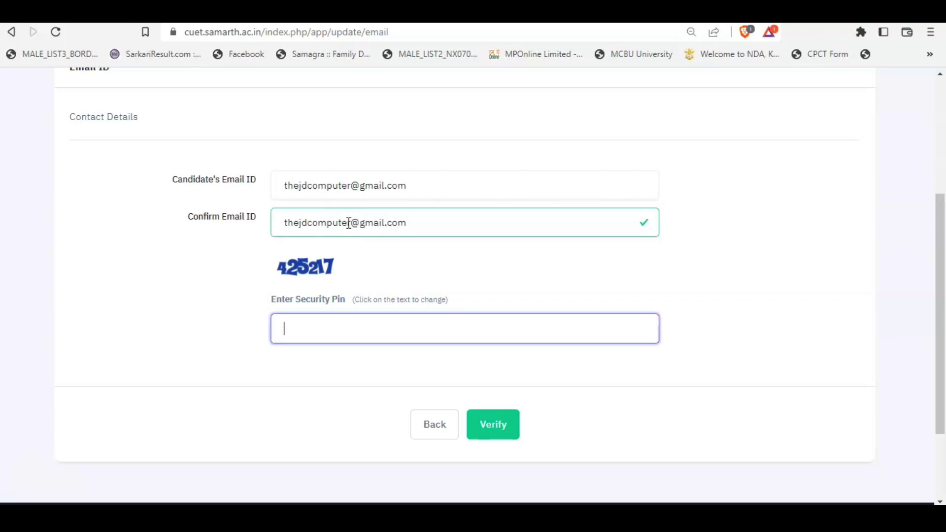
{"action": "left_click", "coordinate": [499, 426]}
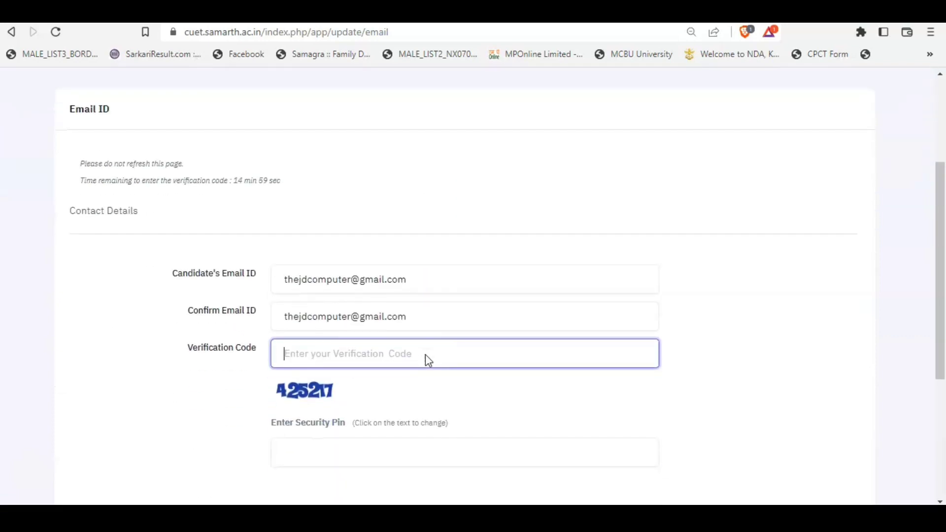
Enter the emailed verification code and security pin to verify the email
{"action": "left_click", "coordinate": [413, 353]}
{"action": "scroll", "coordinate": [414, 353], "scroll_direction": "down", "scroll_amount": 1}
{"action": "left_click", "coordinate": [370, 378]}
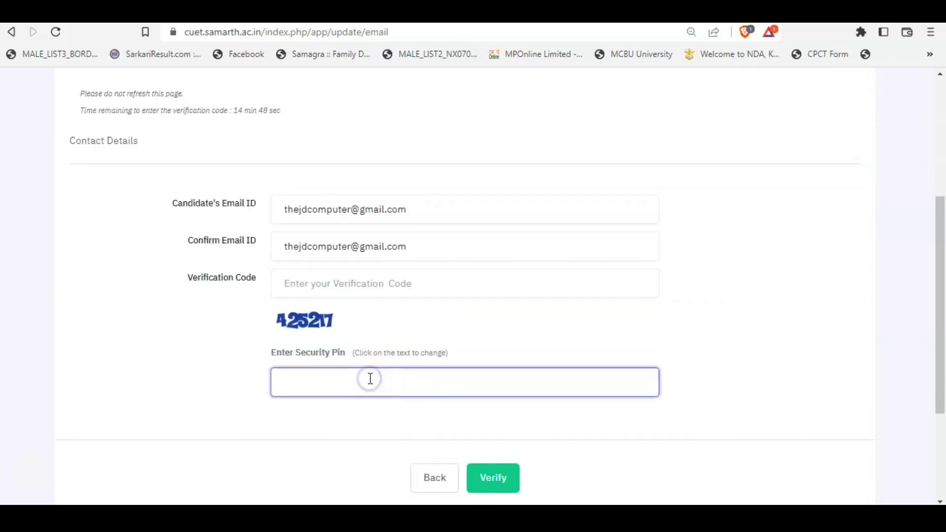
{"action": "left_click", "coordinate": [363, 280]}
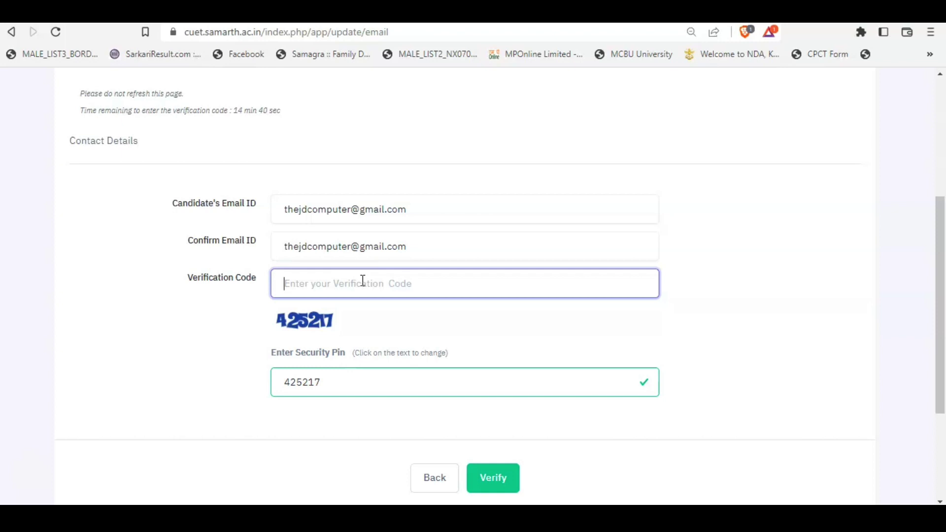
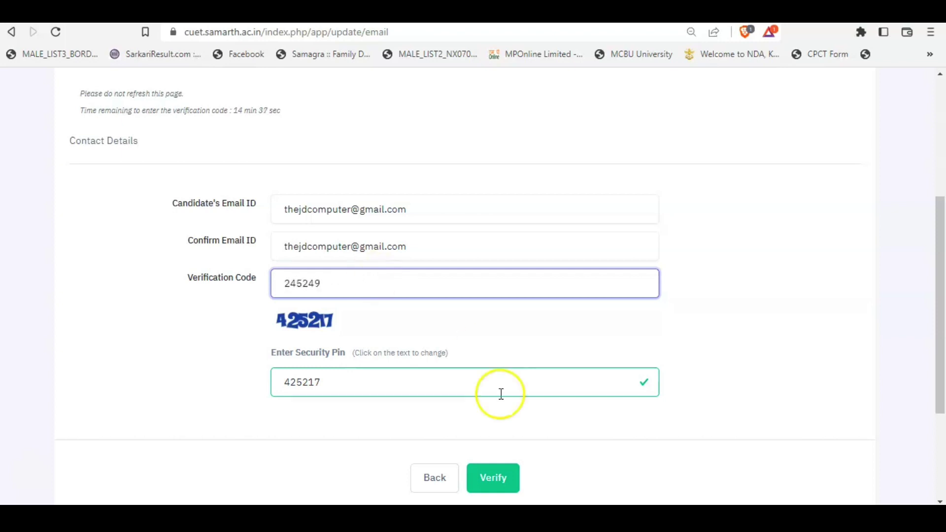
{"action": "left_click", "coordinate": [493, 489]}
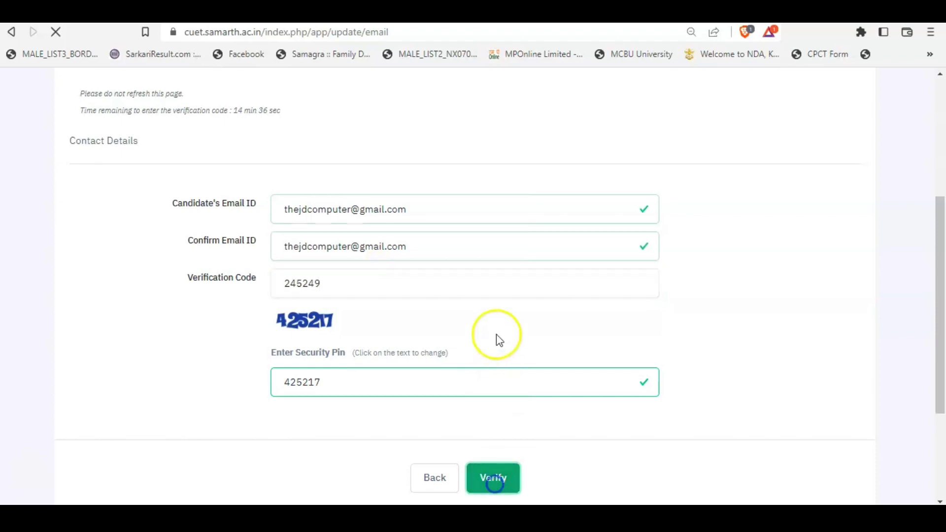
{"action": "scroll", "coordinate": [506, 338], "scroll_direction": "down", "scroll_amount": 5}
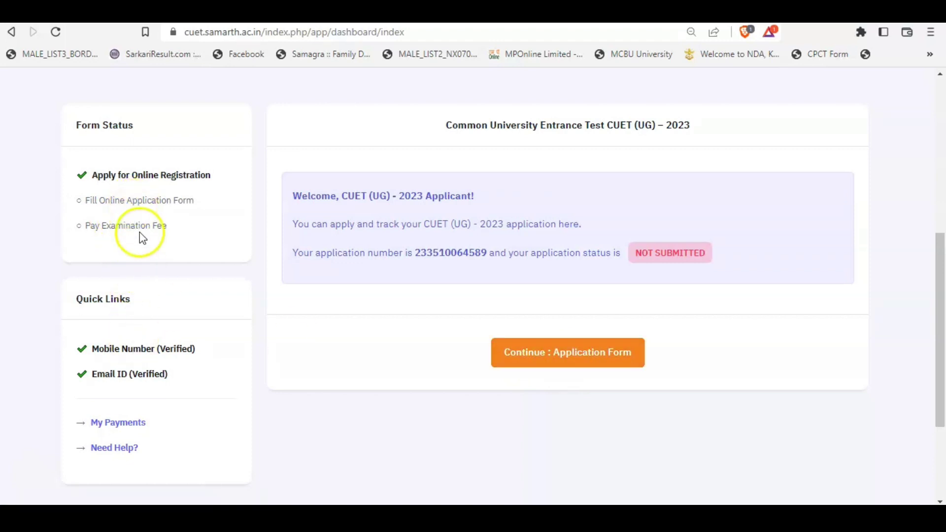
Open the application form and set Category to OBC-NCL
{"action": "left_click", "coordinate": [522, 361]}
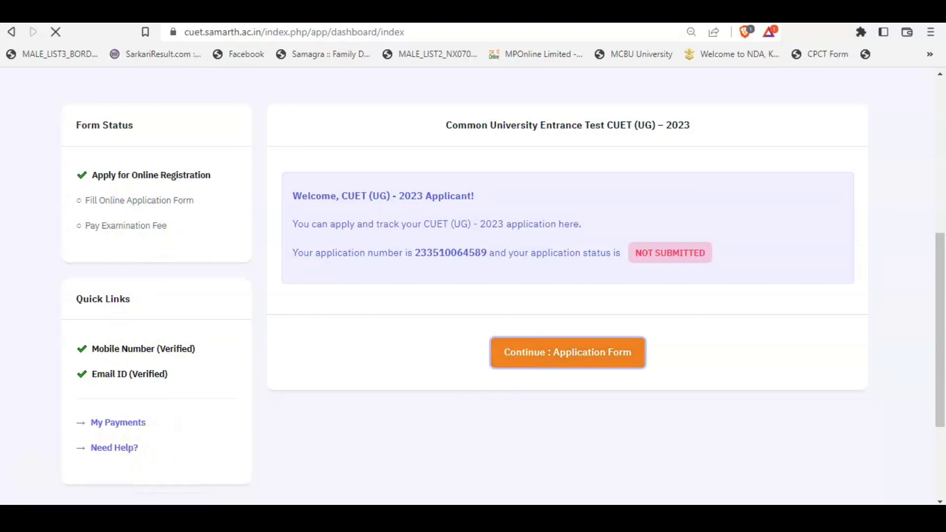
{"action": "scroll", "coordinate": [459, 246], "scroll_direction": "down", "scroll_amount": 3}
{"action": "scroll", "coordinate": [461, 248], "scroll_direction": "down", "scroll_amount": 1}
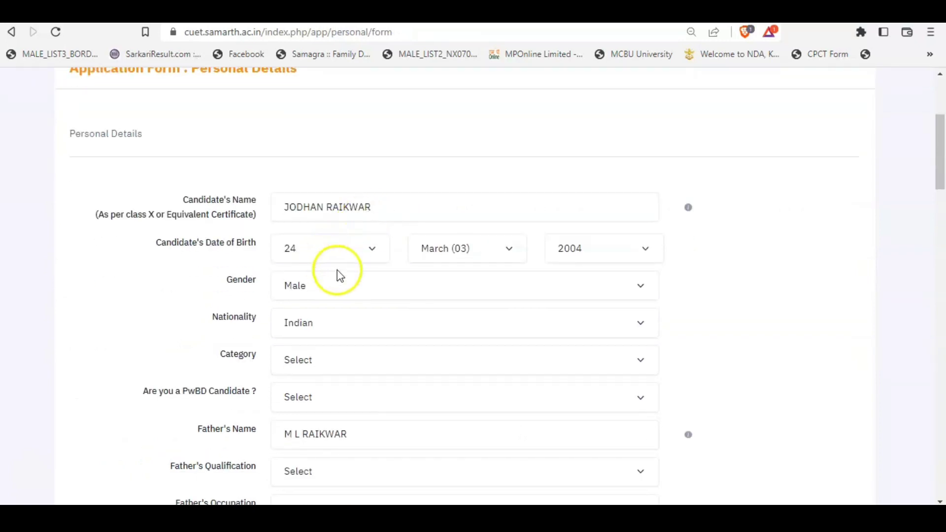
{"action": "scroll", "coordinate": [404, 315], "scroll_direction": "down", "scroll_amount": 2}
{"action": "left_click", "coordinate": [390, 293]}
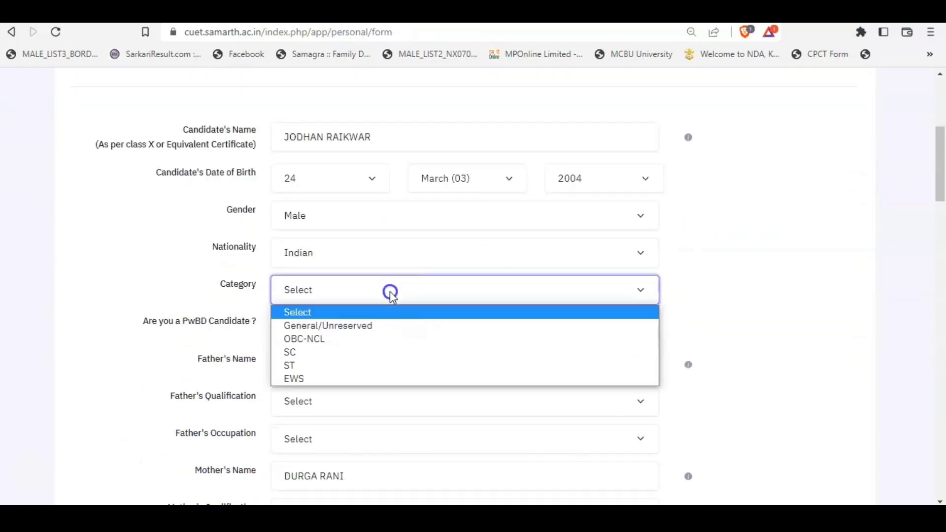
{"action": "left_click", "coordinate": [367, 345]}
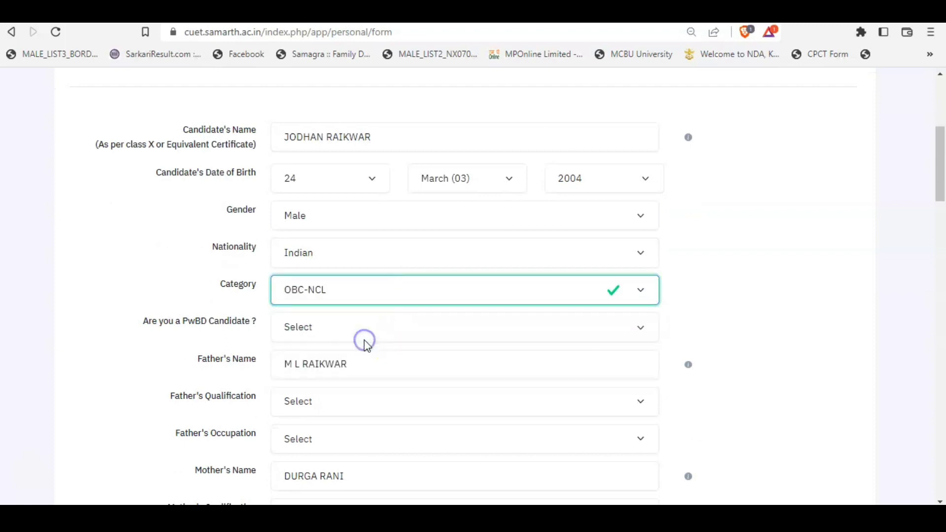
Answer the PwBD Candidate question No after briefly choosing Yes
{"action": "scroll", "coordinate": [365, 340], "scroll_direction": "down", "scroll_amount": 2}
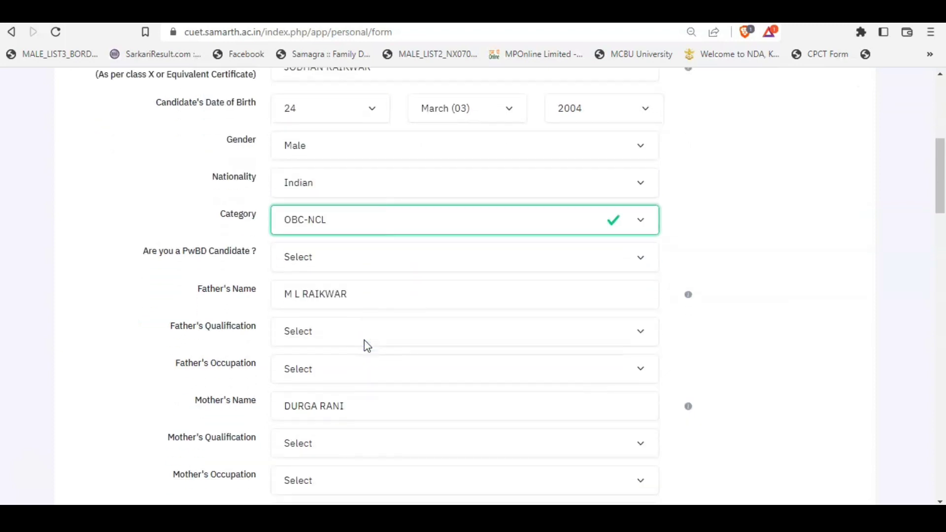
{"action": "left_click", "coordinate": [347, 254]}
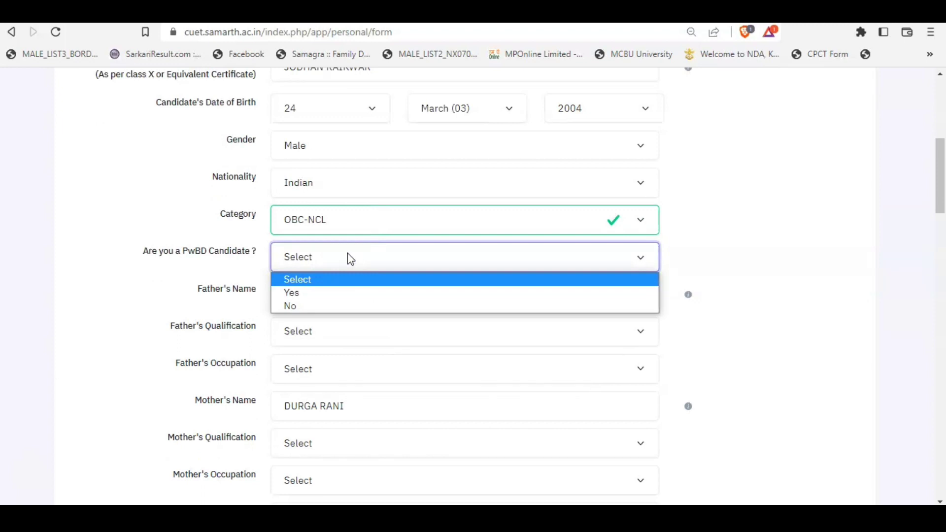
{"action": "left_click", "coordinate": [330, 294]}
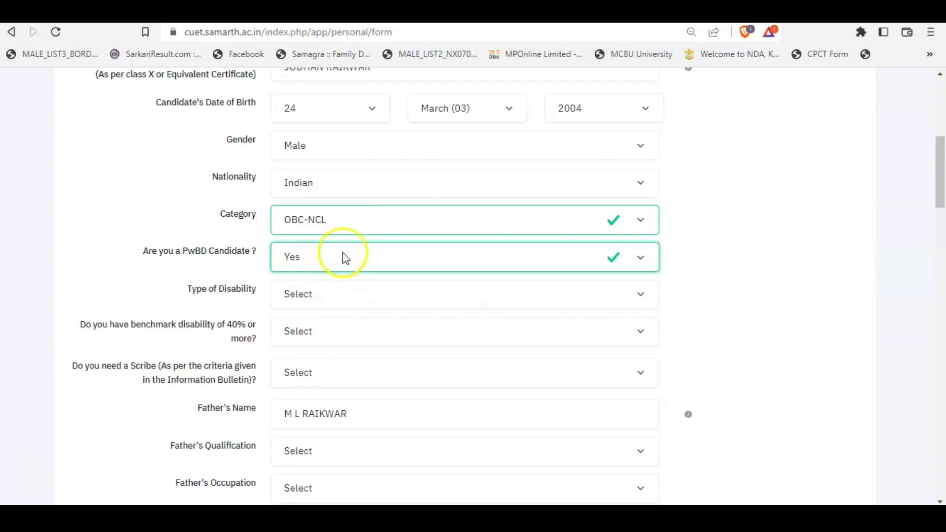
{"action": "left_click", "coordinate": [339, 296]}
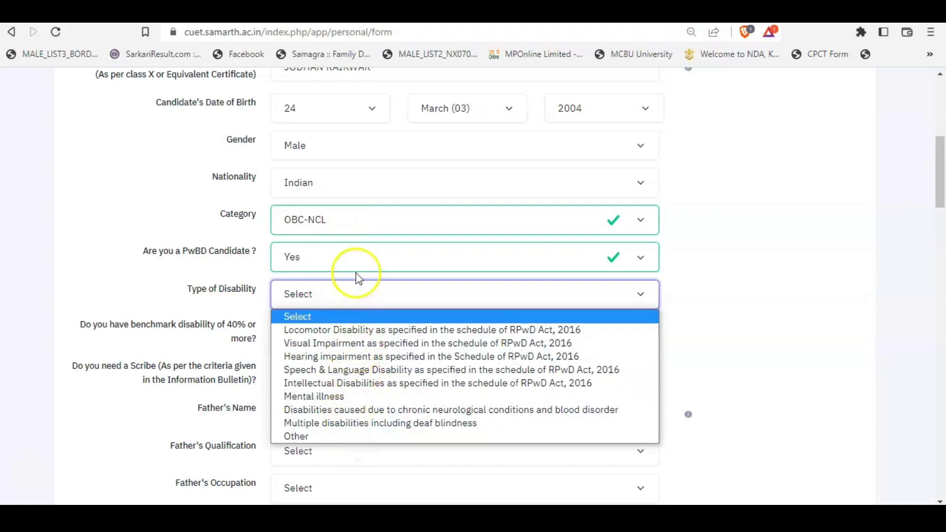
{"action": "left_click", "coordinate": [356, 259]}
{"action": "left_click", "coordinate": [333, 306]}
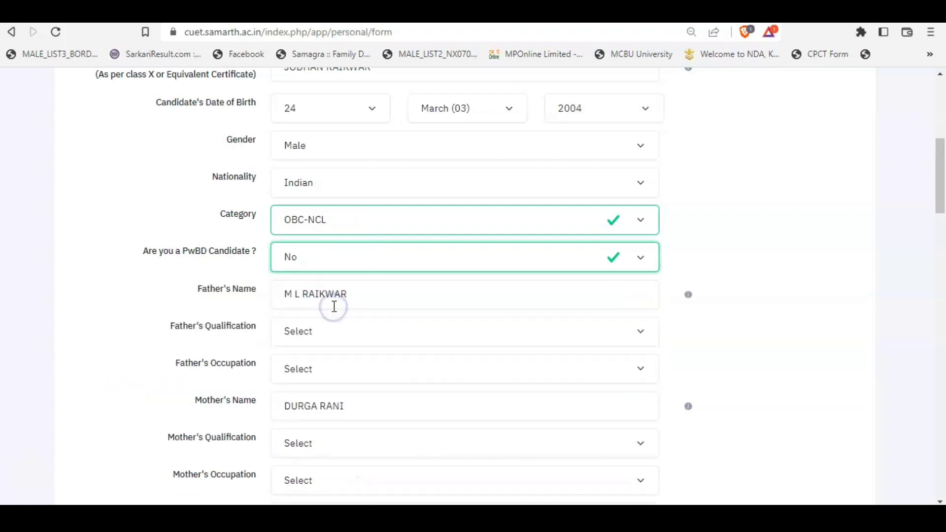
{"action": "left_click", "coordinate": [343, 336]}
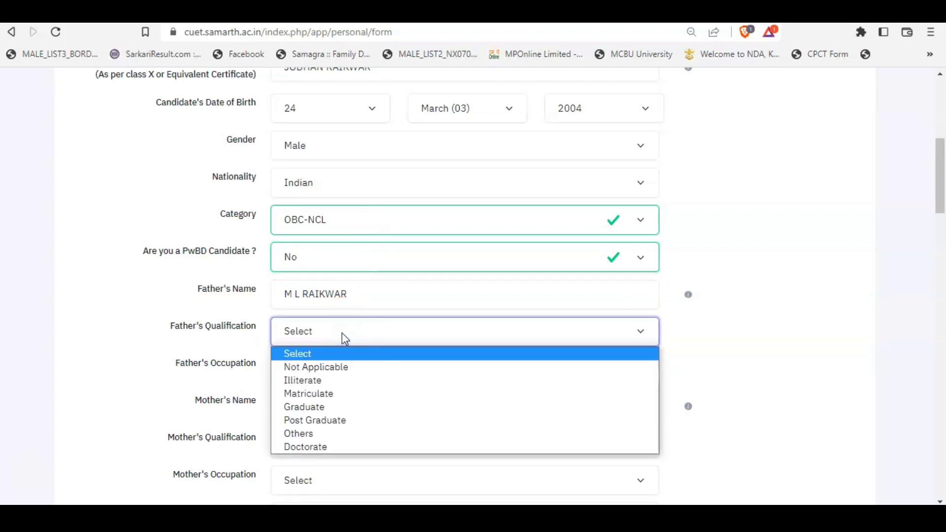
Set the father's qualification to Graduate and his occupation to Government Service
{"action": "left_click", "coordinate": [422, 328]}
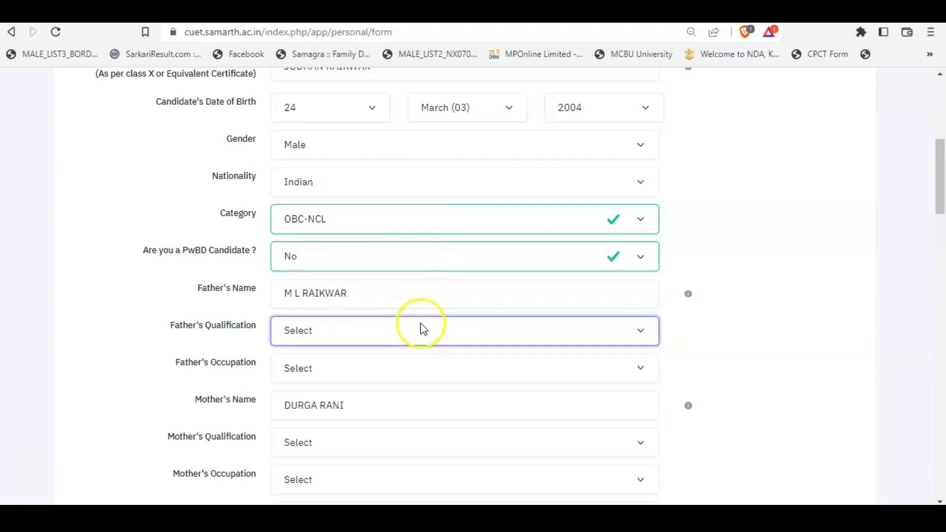
{"action": "scroll", "coordinate": [421, 326], "scroll_direction": "down", "scroll_amount": 3}
{"action": "key", "text": "ctrl+plus"}
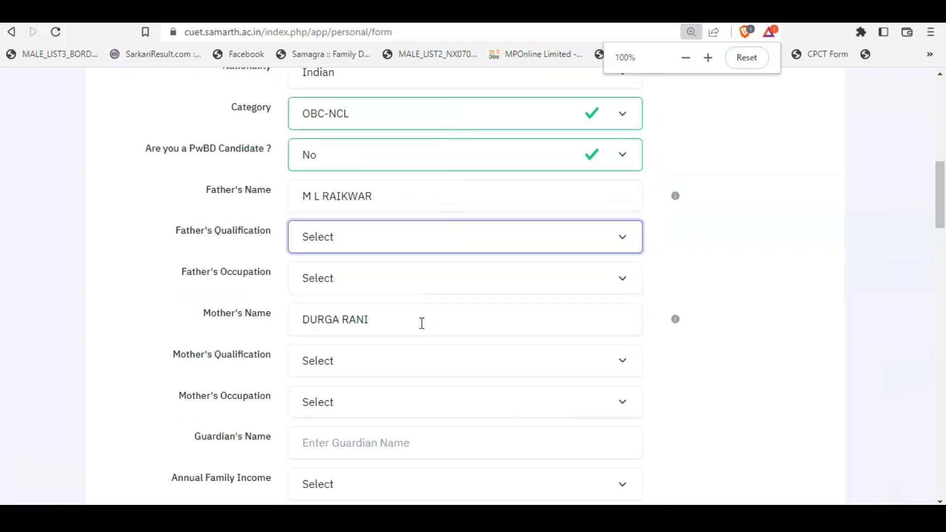
{"action": "left_click", "coordinate": [386, 236]}
{"action": "left_click", "coordinate": [373, 327]}
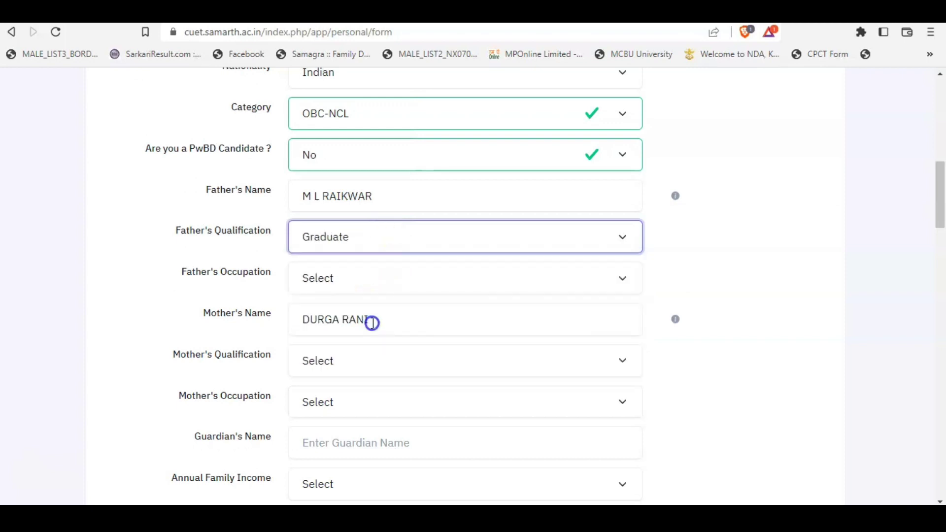
{"action": "left_click", "coordinate": [360, 284]}
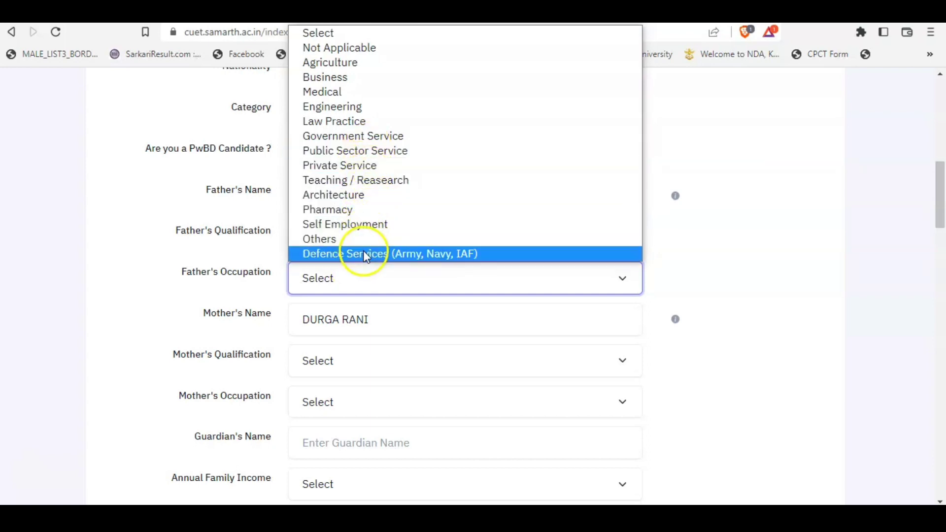
{"action": "left_click", "coordinate": [388, 138]}
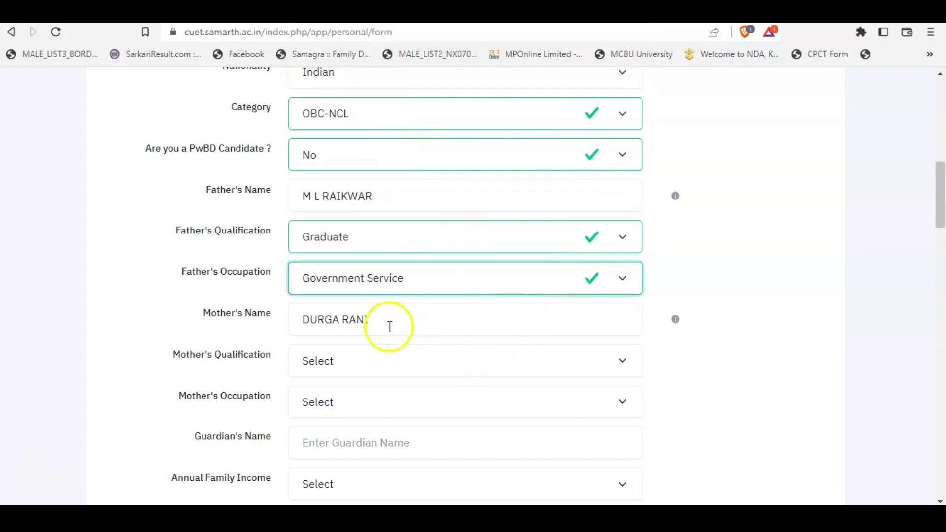
Set the mother's qualification to Graduate and her occupation to Others (Including House Wife)
{"action": "scroll", "coordinate": [390, 327], "scroll_direction": "down", "scroll_amount": 3}
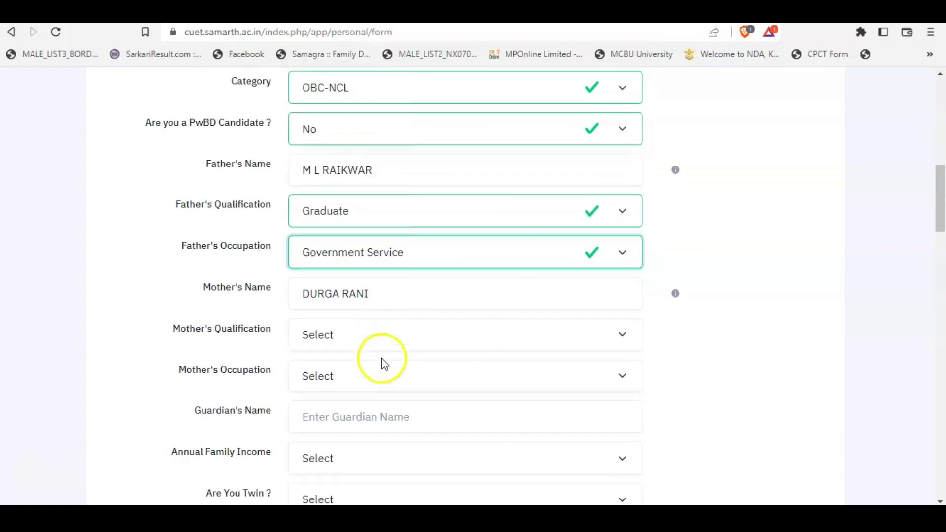
{"action": "left_click", "coordinate": [355, 224]}
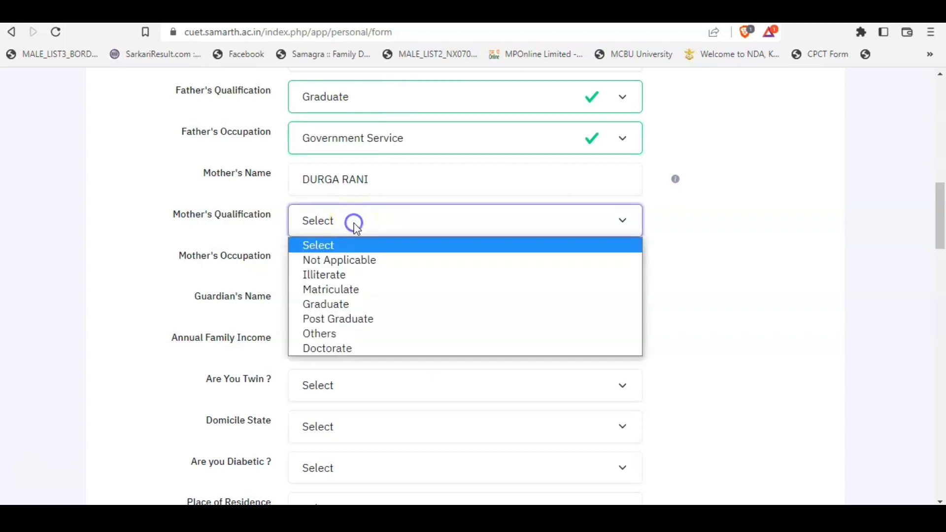
{"action": "left_click", "coordinate": [345, 305]}
{"action": "left_click", "coordinate": [349, 232]}
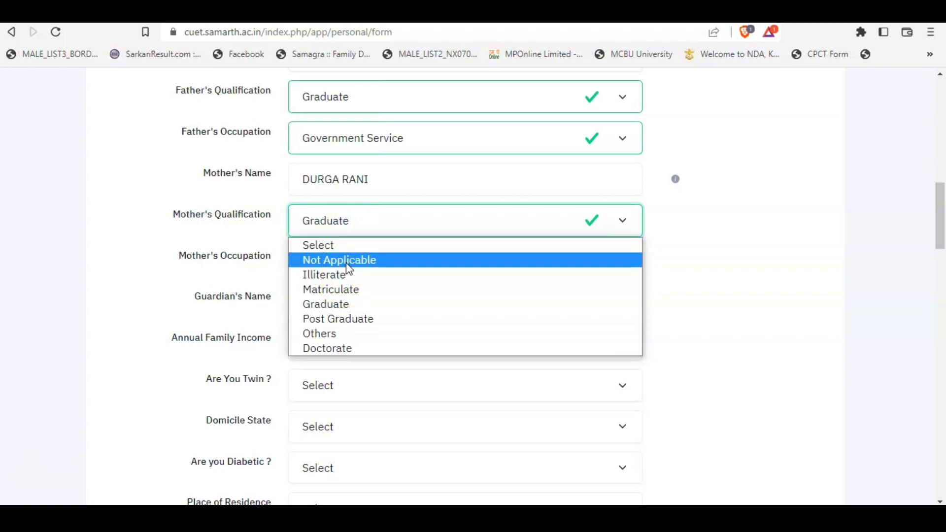
{"action": "left_click", "coordinate": [342, 304]}
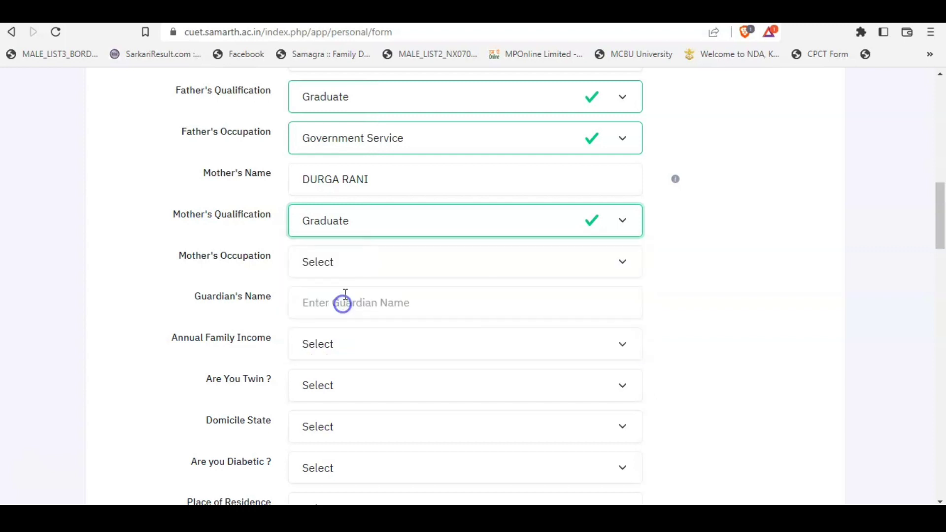
{"action": "left_click", "coordinate": [351, 266]}
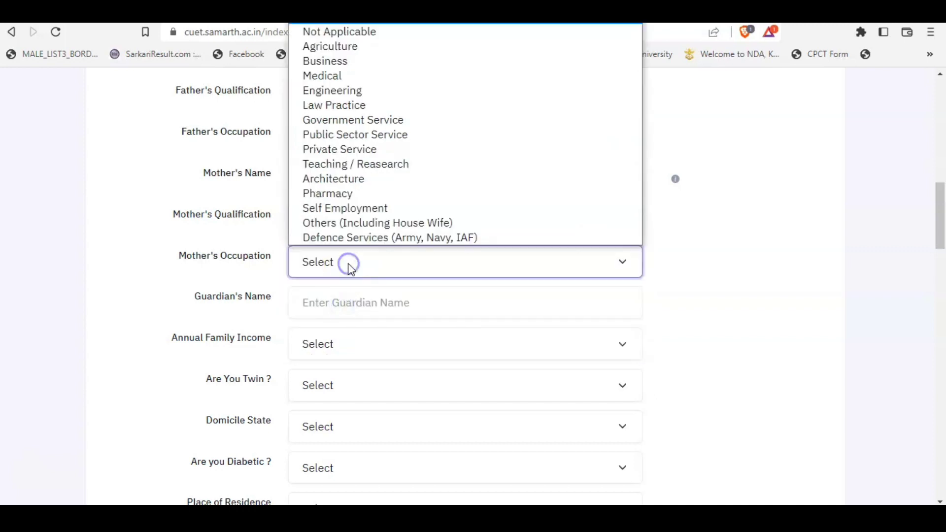
{"action": "left_click", "coordinate": [379, 226]}
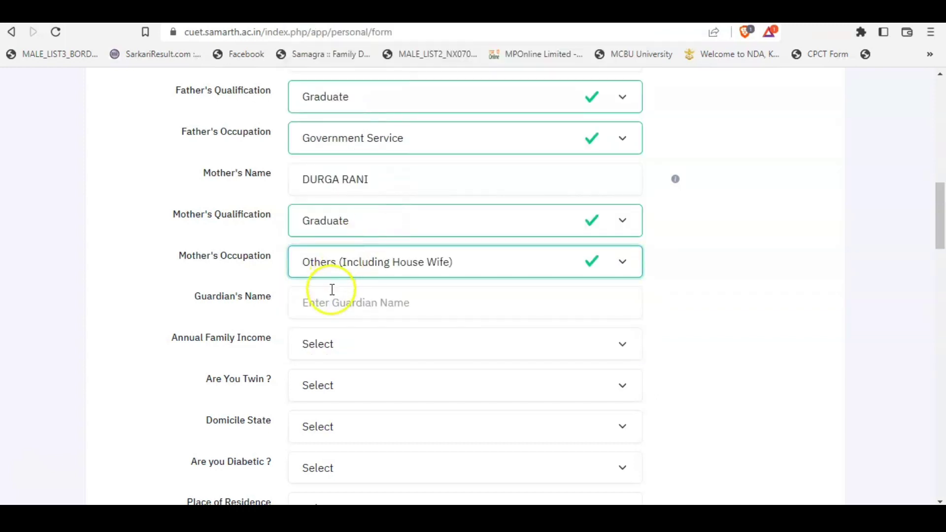
Set the annual family income to RS. 500001 - 600000
{"action": "scroll", "coordinate": [327, 311], "scroll_direction": "down", "scroll_amount": 3}
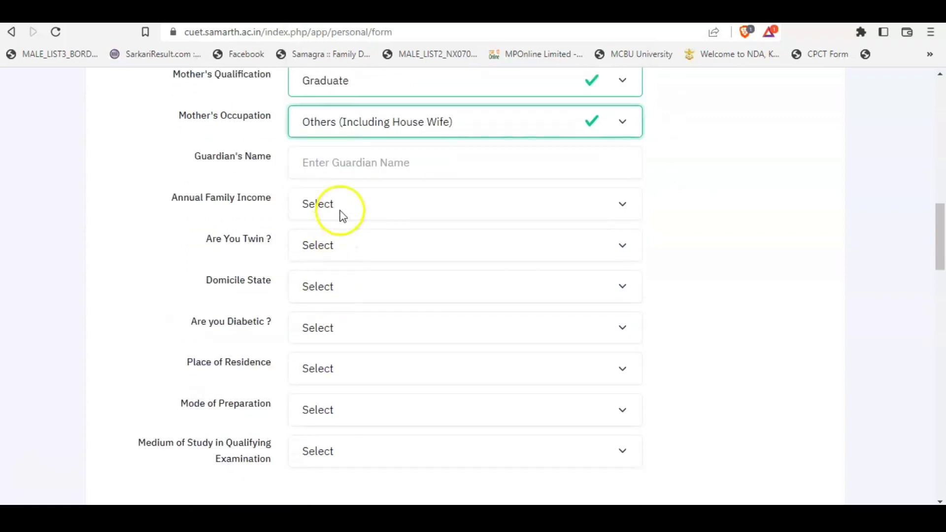
{"action": "left_click", "coordinate": [339, 211]}
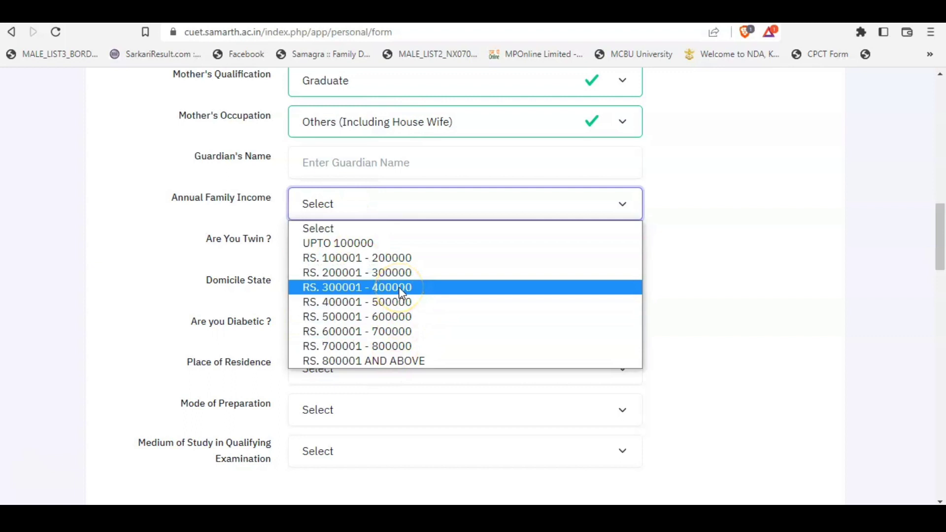
{"action": "left_click", "coordinate": [394, 302]}
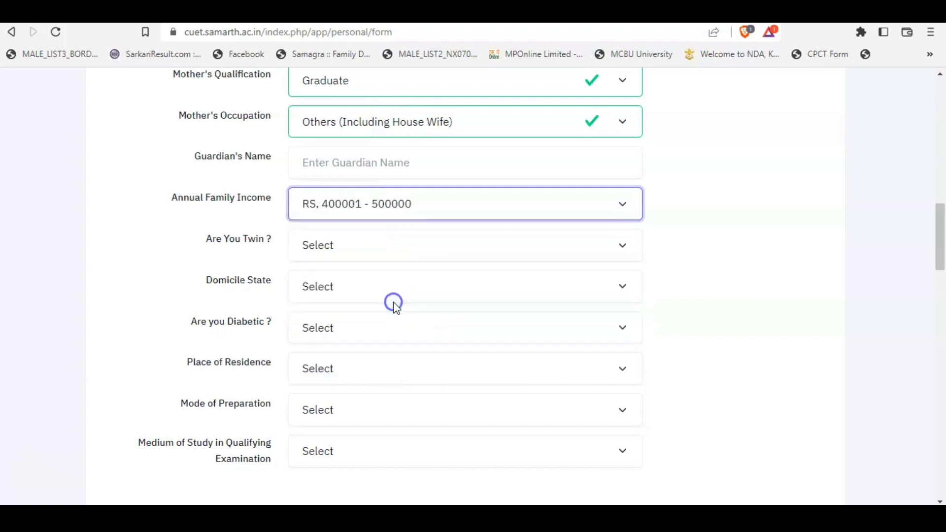
{"action": "left_click", "coordinate": [379, 212]}
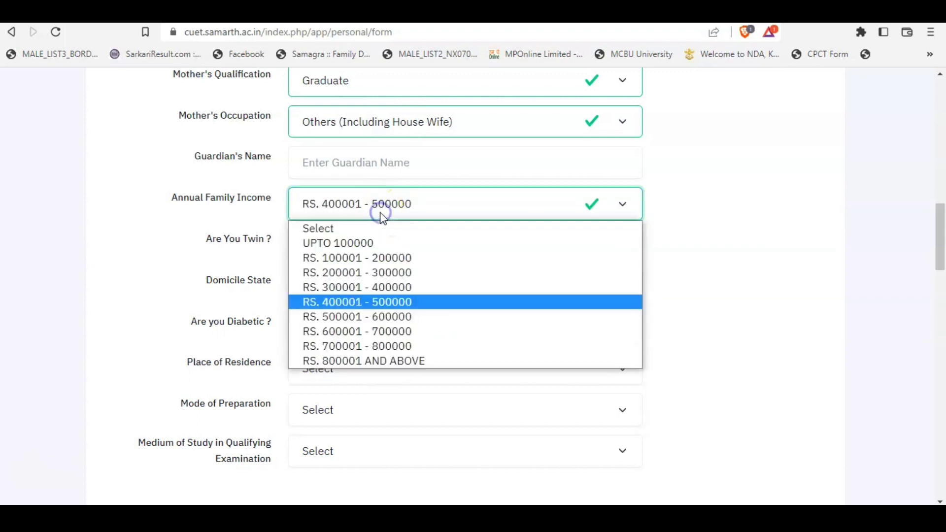
{"action": "left_click", "coordinate": [373, 244]}
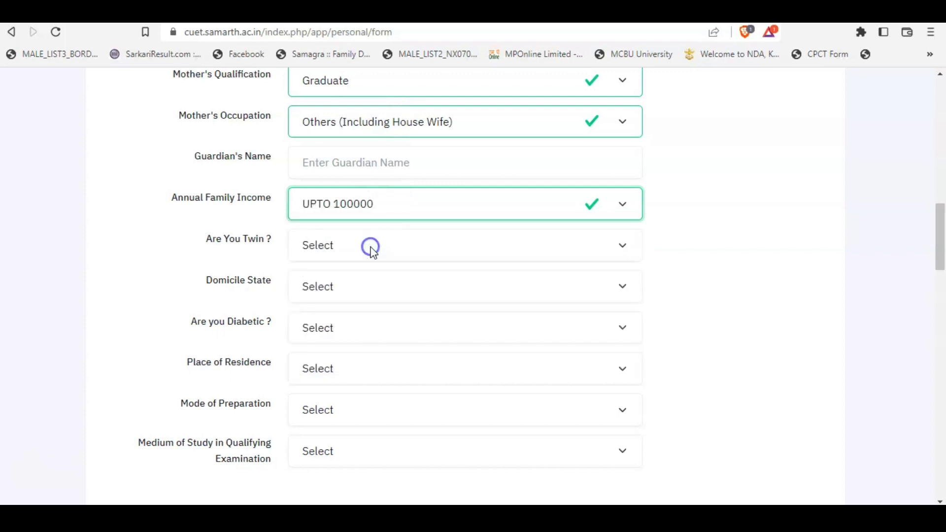
{"action": "left_click", "coordinate": [374, 213]}
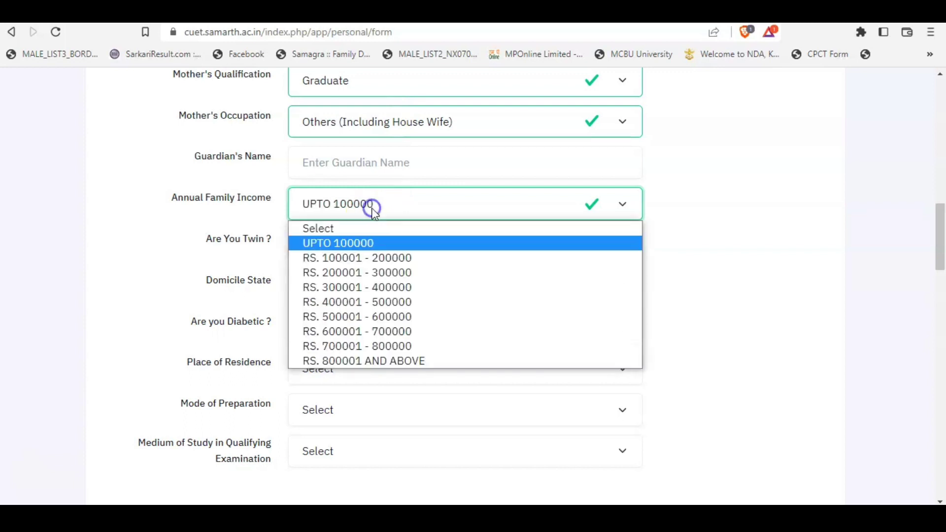
{"action": "left_click", "coordinate": [407, 317]}
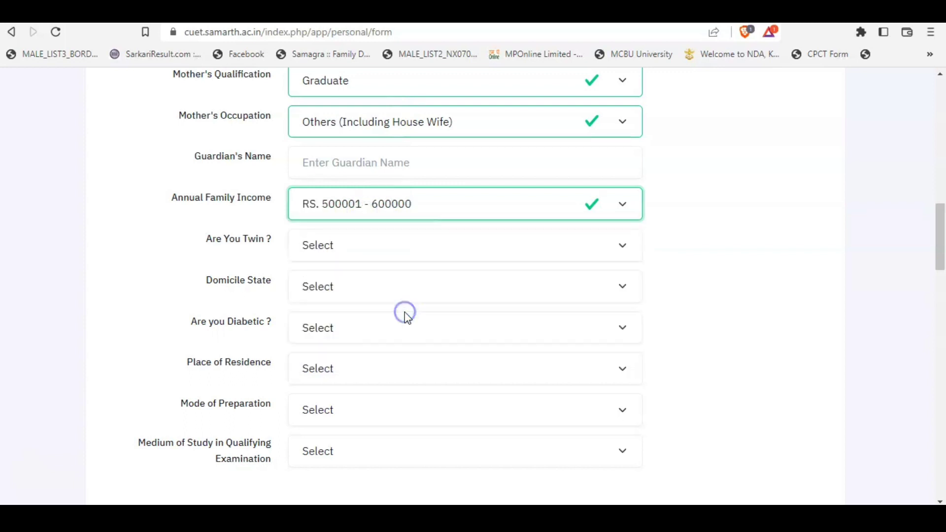
Answer No to Are You Twin and set the domicile state to MADHYA PRADESH
{"action": "left_click", "coordinate": [371, 250]}
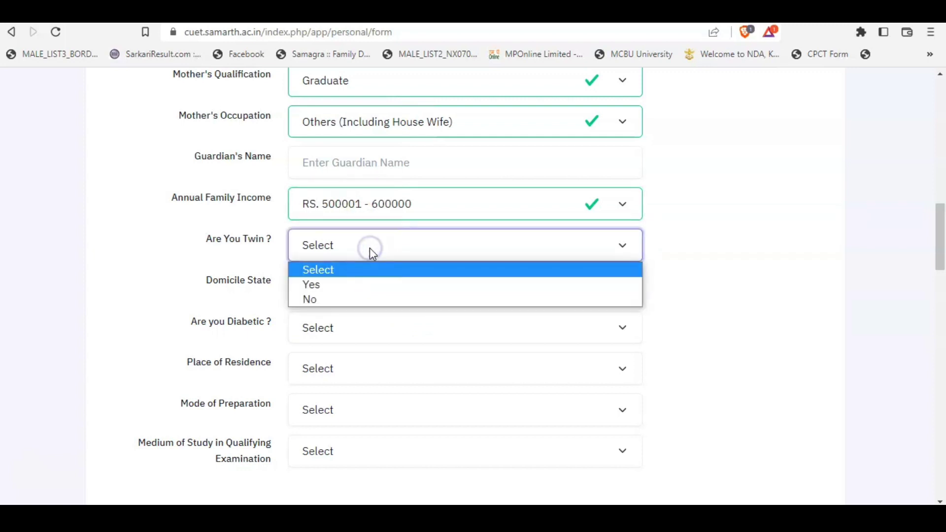
{"action": "left_click", "coordinate": [354, 285]}
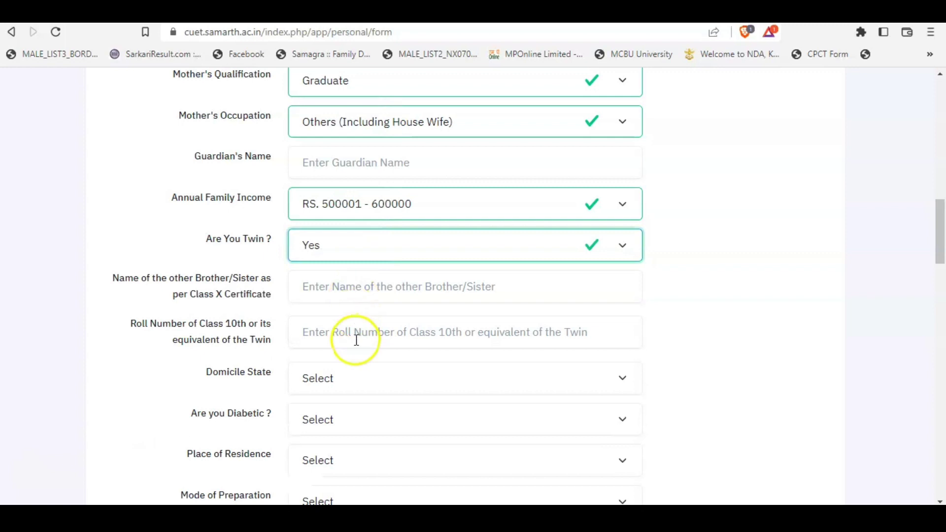
{"action": "left_click", "coordinate": [355, 243]}
{"action": "left_click", "coordinate": [337, 298]}
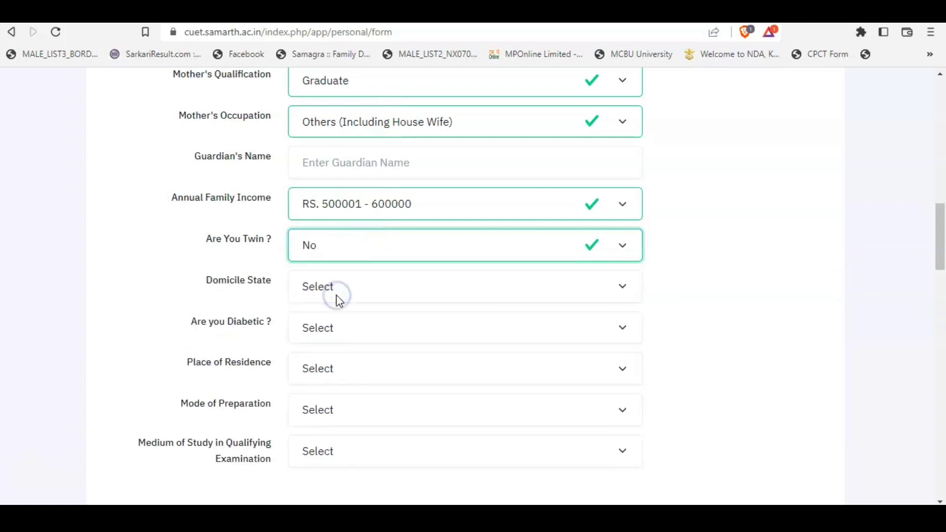
{"action": "left_click", "coordinate": [338, 295]}
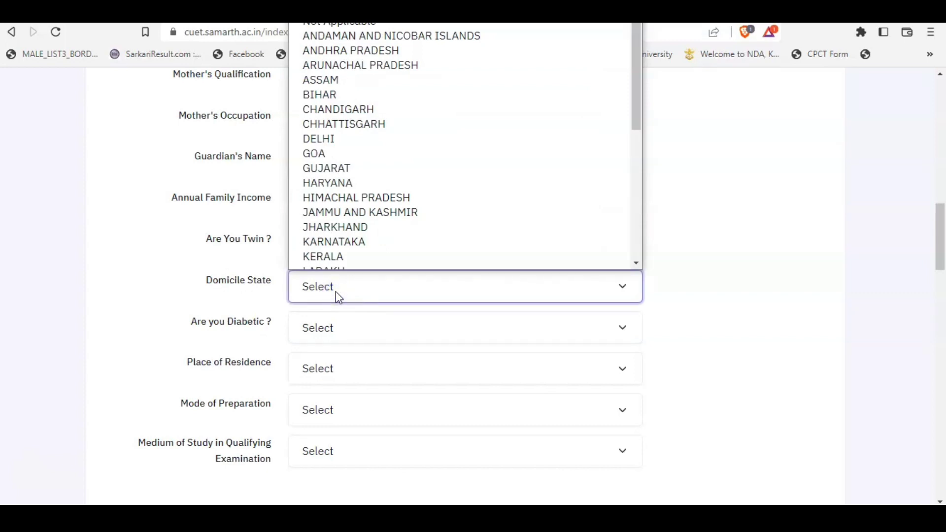
{"action": "key", "text": "m"}
{"action": "left_click", "coordinate": [336, 292]}
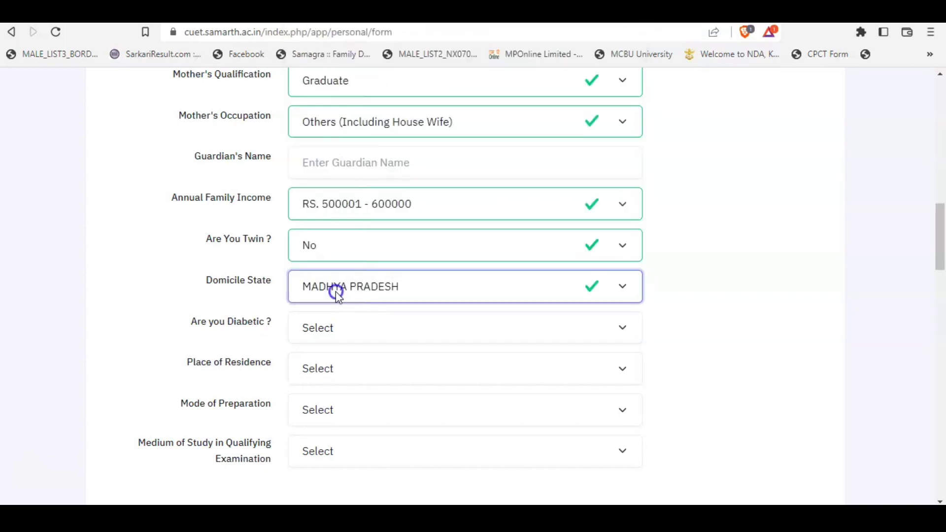
Answer No to Diabetic and set the place of residence to Urban
{"action": "left_click", "coordinate": [331, 333]}
{"action": "left_click", "coordinate": [319, 382]}
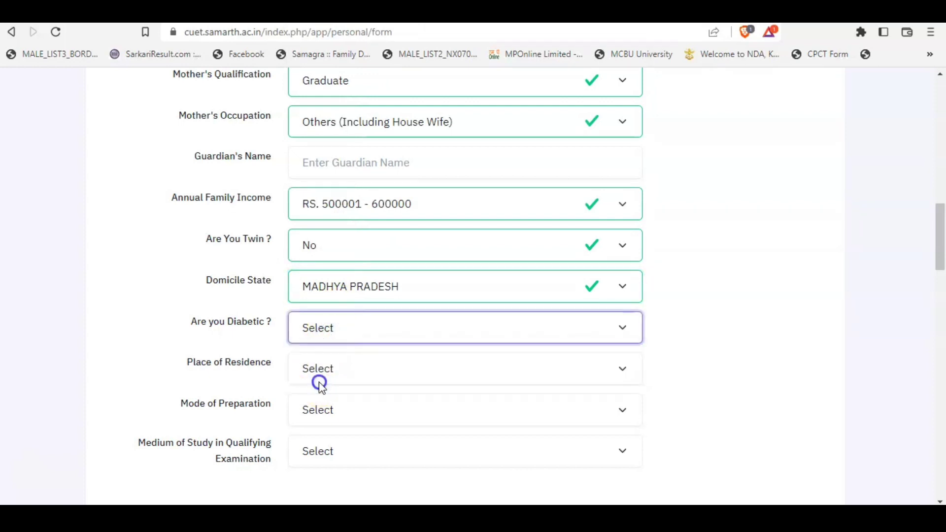
{"action": "left_click", "coordinate": [331, 369]}
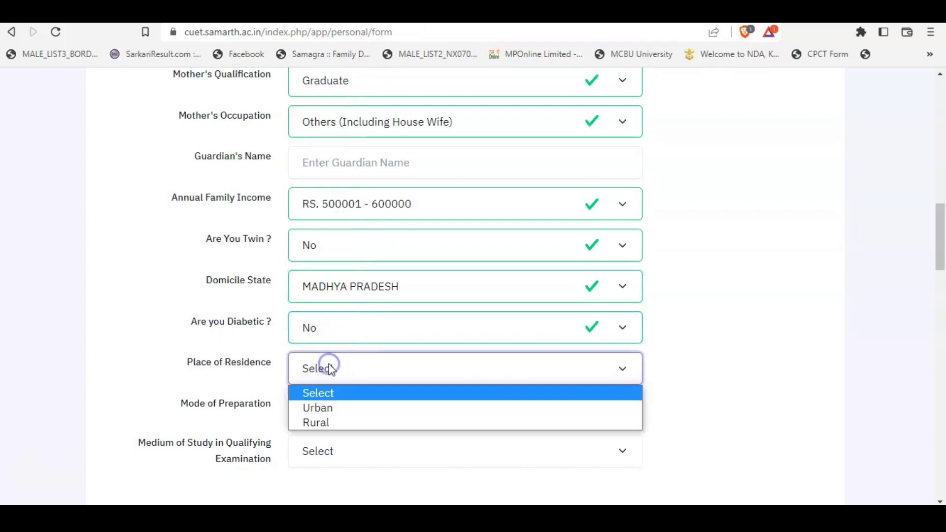
{"action": "left_click", "coordinate": [327, 408]}
Set the mode of preparation to Self and the medium of study to Hindi
{"action": "scroll", "coordinate": [342, 388], "scroll_direction": "down", "scroll_amount": 1}
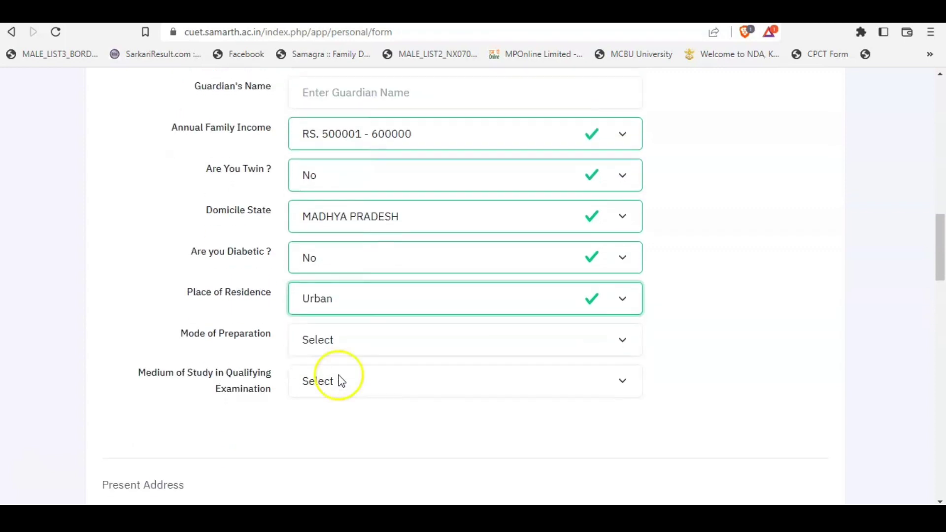
{"action": "left_click", "coordinate": [341, 340]}
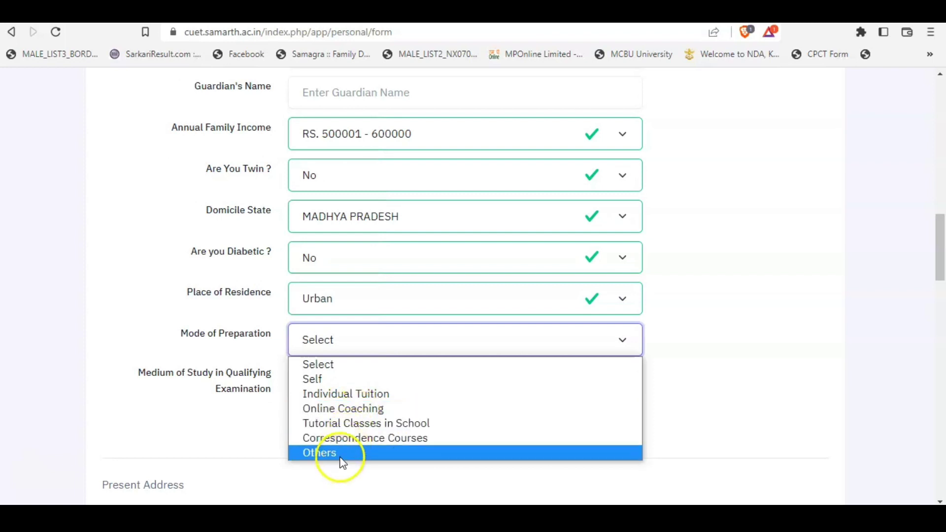
{"action": "left_click", "coordinate": [337, 380]}
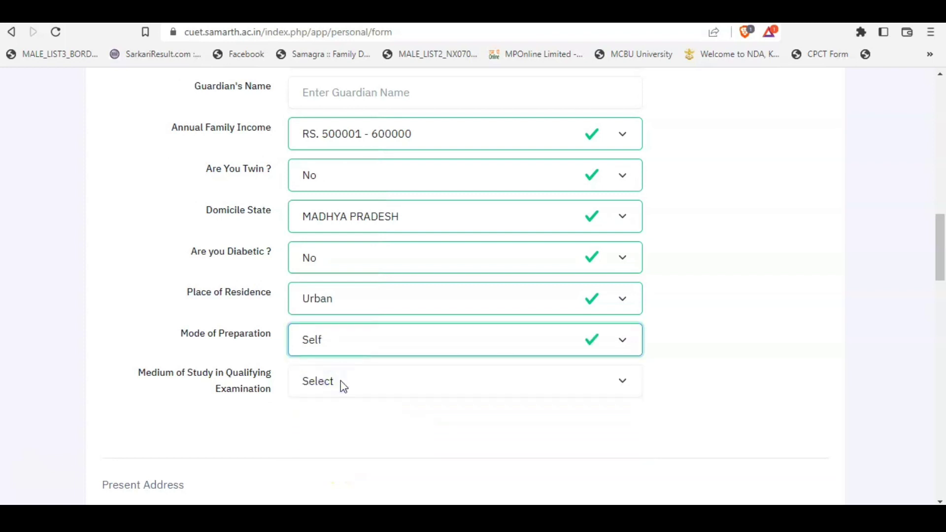
{"action": "left_click", "coordinate": [341, 381]}
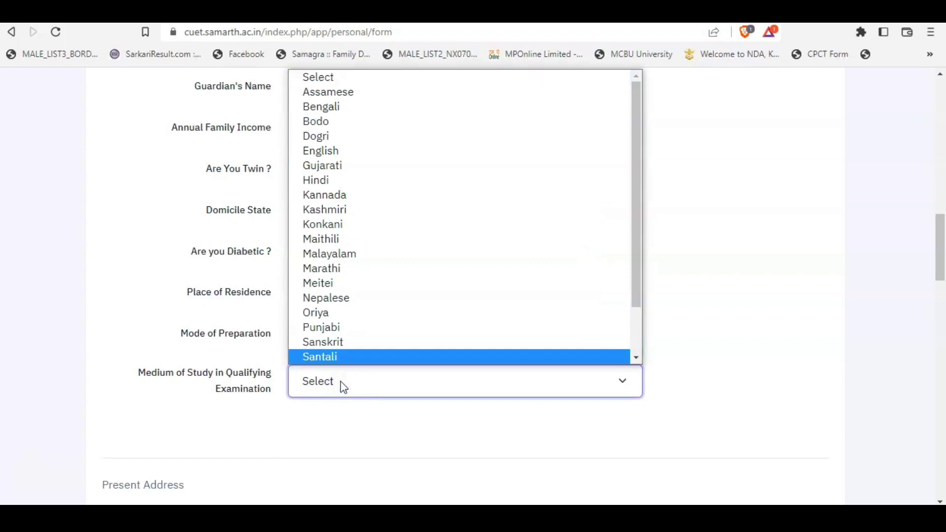
{"action": "left_click", "coordinate": [344, 181]}
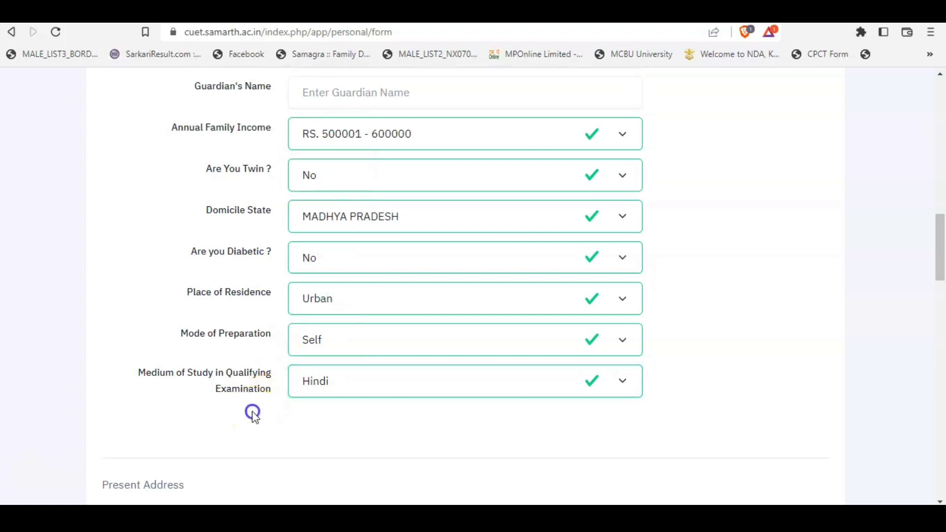
{"action": "scroll", "coordinate": [252, 413], "scroll_direction": "down", "scroll_amount": 1}
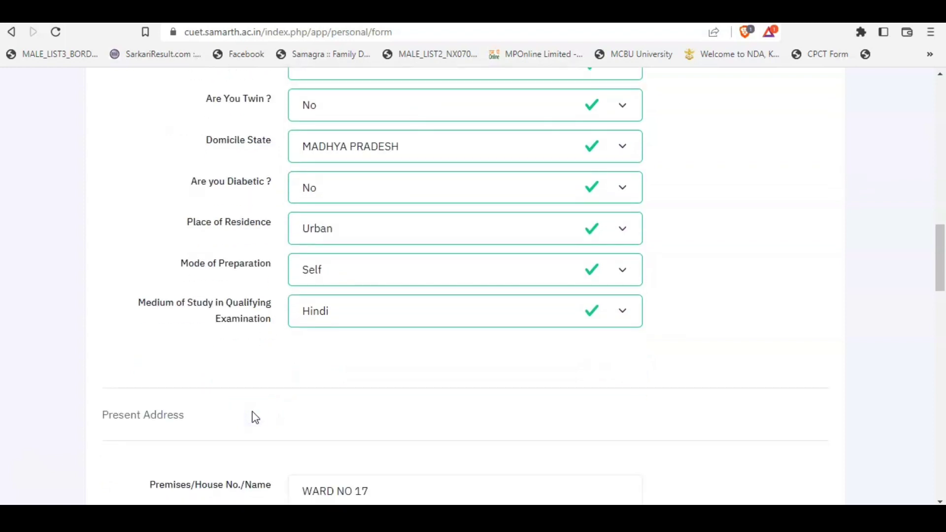
Answer Yes to the Below Poverty Line question under Other Quota & Category
{"action": "scroll", "coordinate": [412, 211], "scroll_direction": "down", "scroll_amount": 15}
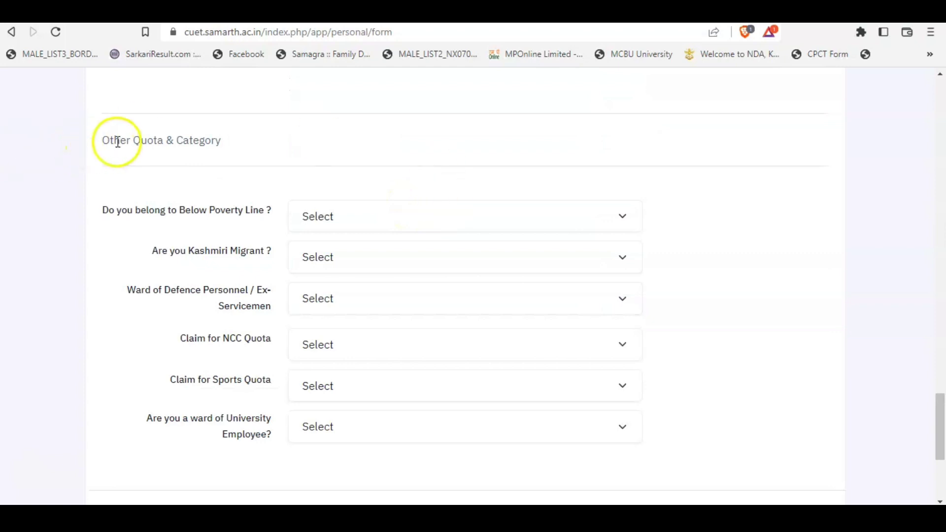
{"action": "left_click_drag", "start_coordinate": [105, 140], "coordinate": [229, 145]}
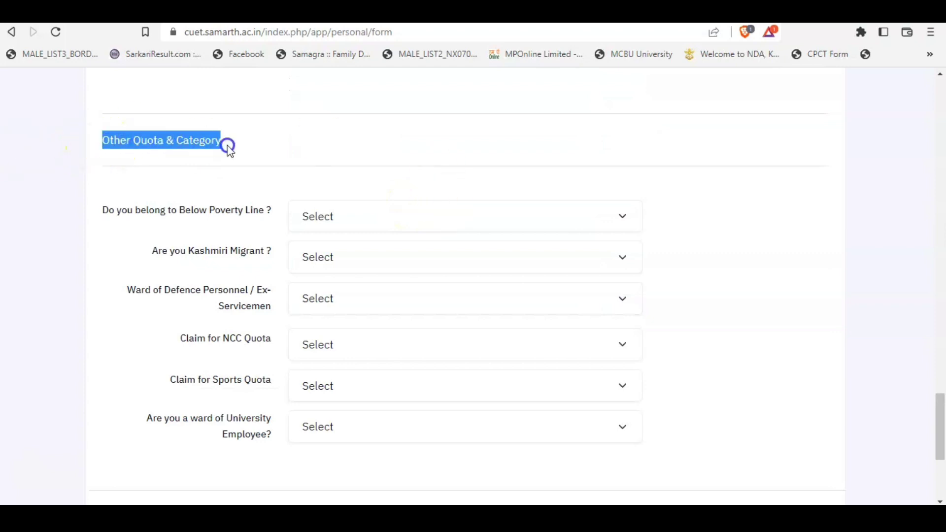
{"action": "left_click", "coordinate": [253, 147]}
{"action": "scroll", "coordinate": [252, 148], "scroll_direction": "down", "scroll_amount": 1}
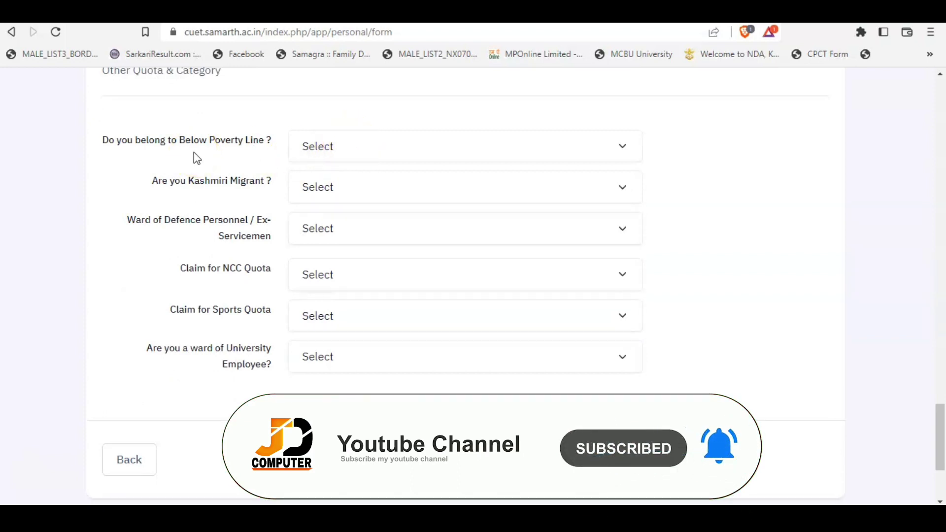
{"action": "left_click_drag", "start_coordinate": [181, 140], "coordinate": [268, 138]}
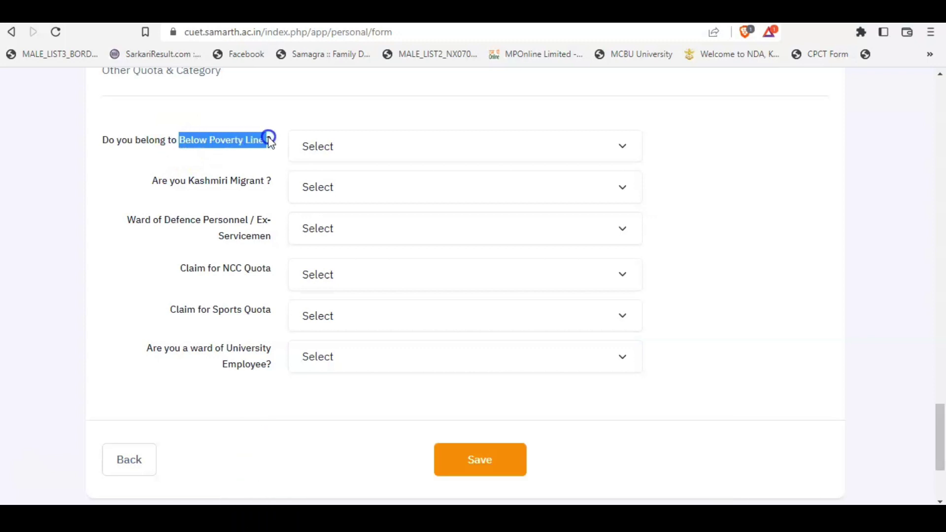
{"action": "left_click", "coordinate": [389, 150]}
{"action": "left_click", "coordinate": [377, 185]}
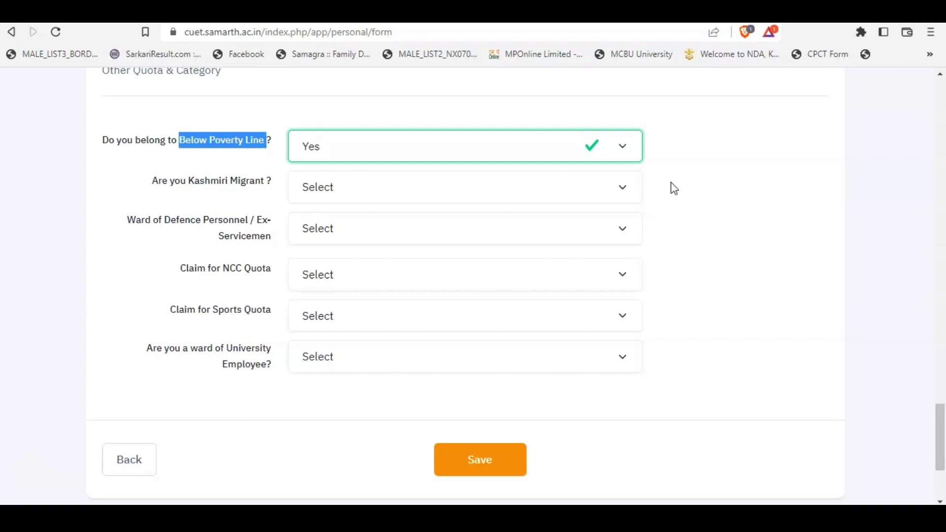
Answer No for Kashmiri Migrant and Defence Personnel ward, and Yes to the NCC Quota claim
{"action": "left_click", "coordinate": [389, 190]}
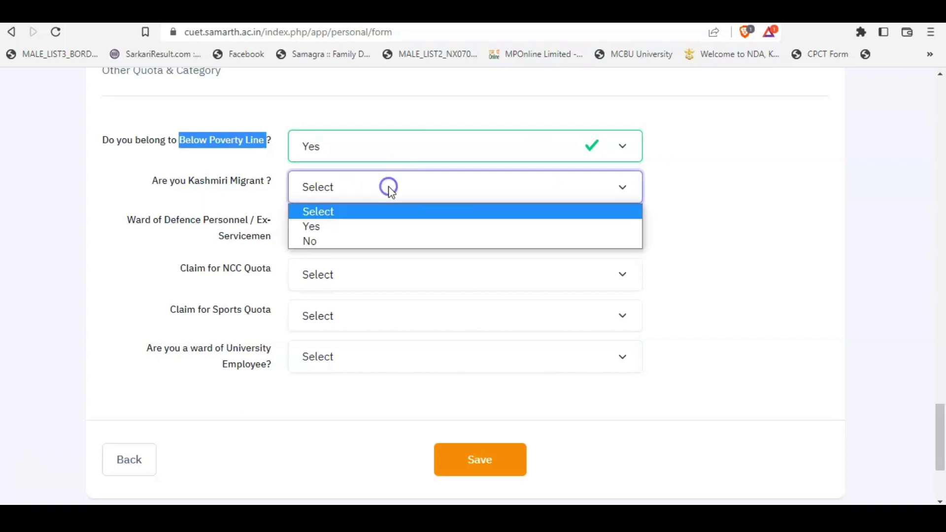
{"action": "left_click", "coordinate": [358, 241]}
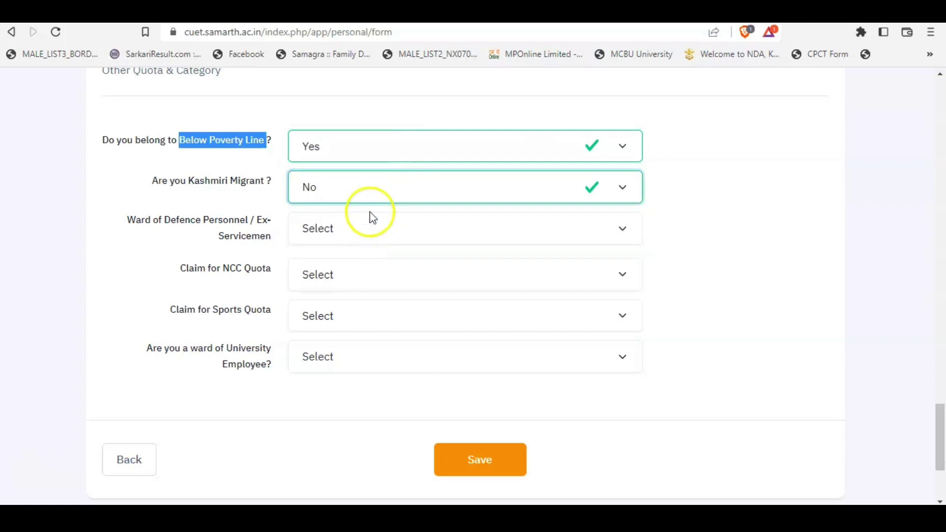
{"action": "left_click", "coordinate": [366, 233]}
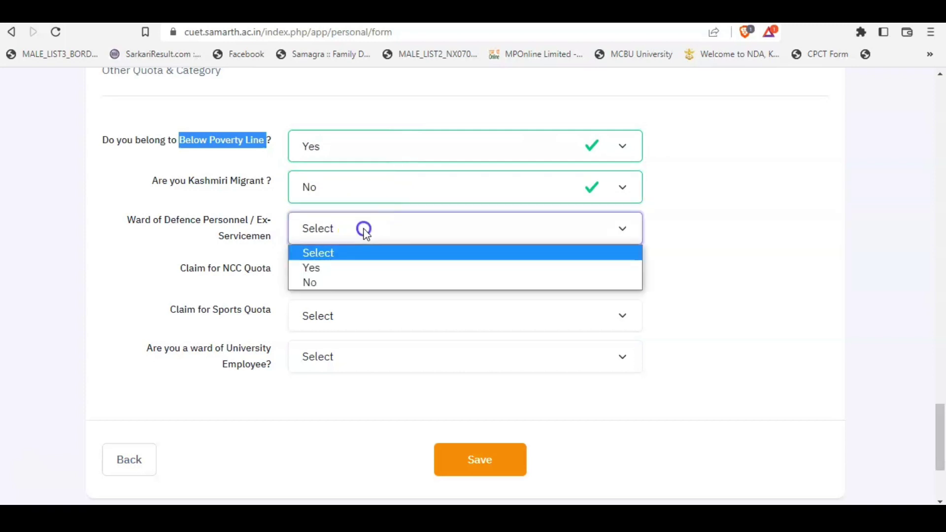
{"action": "left_click", "coordinate": [344, 281]}
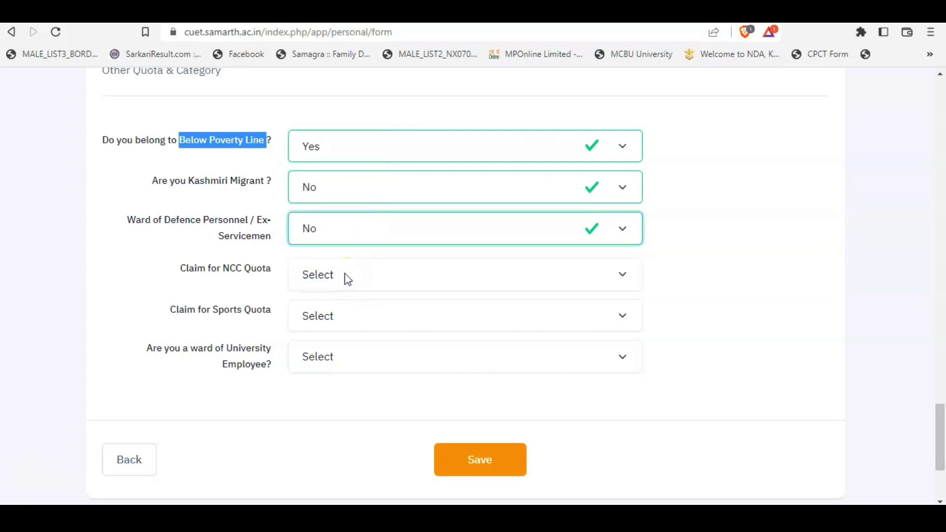
{"action": "left_click", "coordinate": [347, 279]}
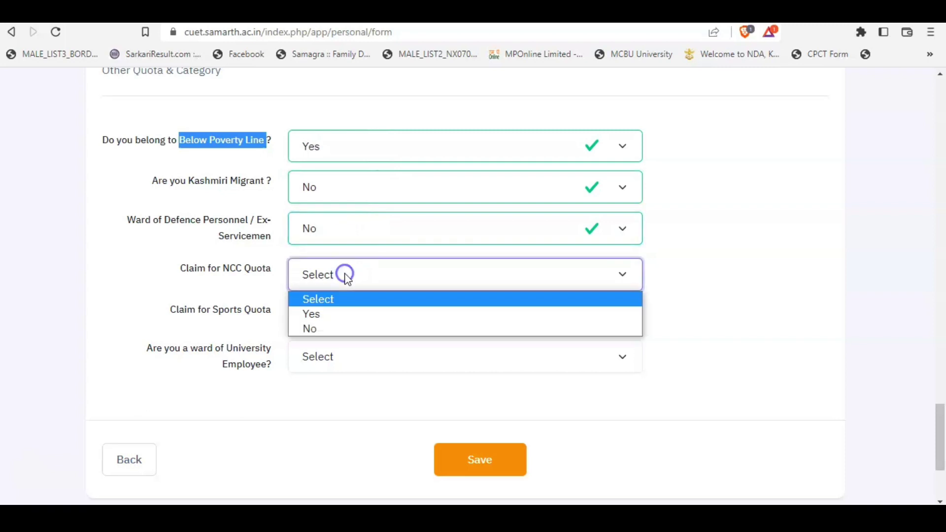
{"action": "left_click", "coordinate": [329, 313]}
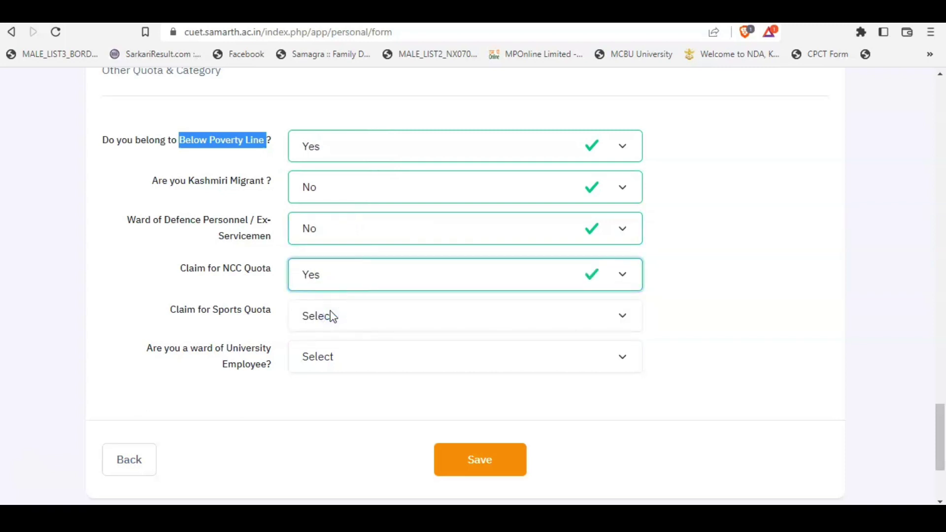
Answer No for Sports Quota and University Employee ward, then save the personal details
{"action": "left_click", "coordinate": [335, 319]}
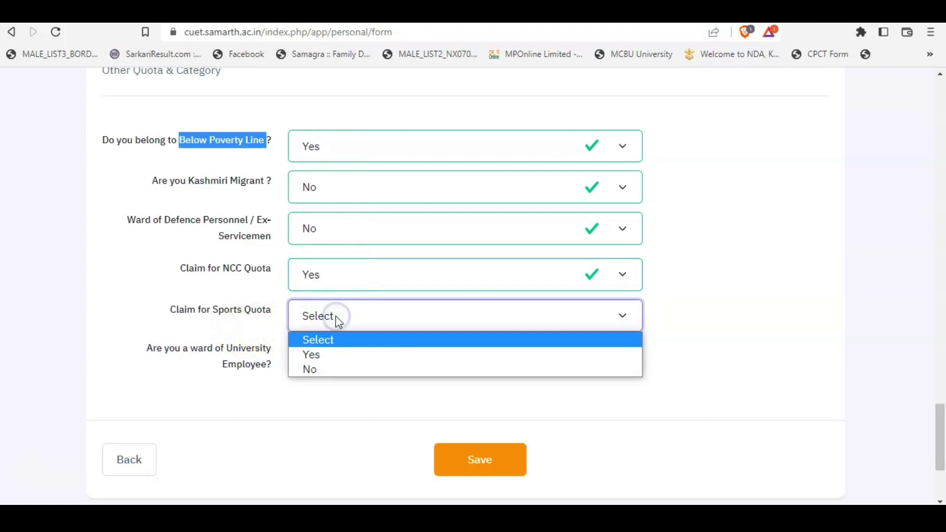
{"action": "left_click", "coordinate": [327, 370]}
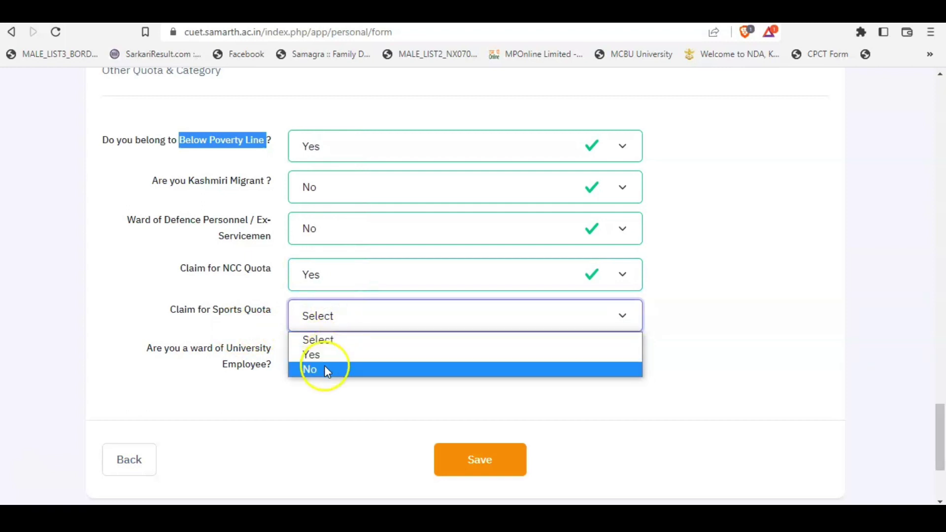
{"action": "left_click", "coordinate": [326, 371]}
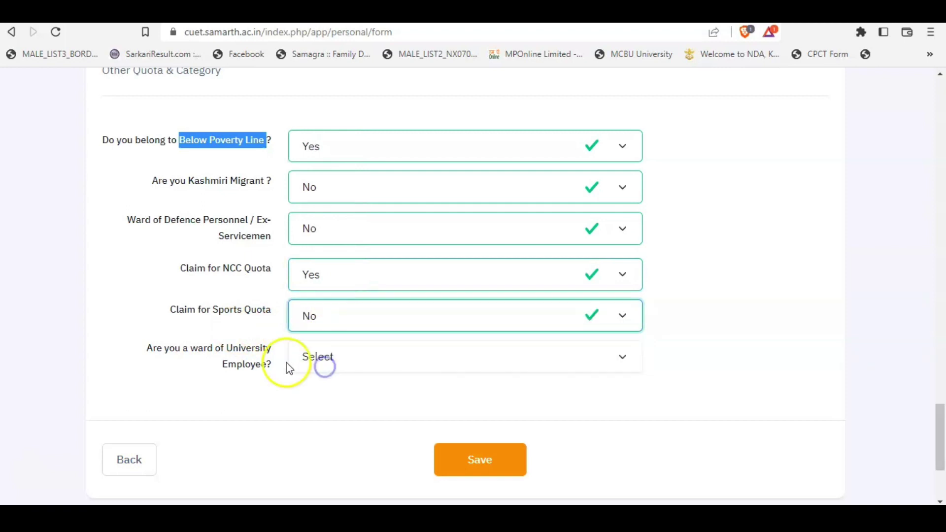
{"action": "left_click", "coordinate": [345, 365]}
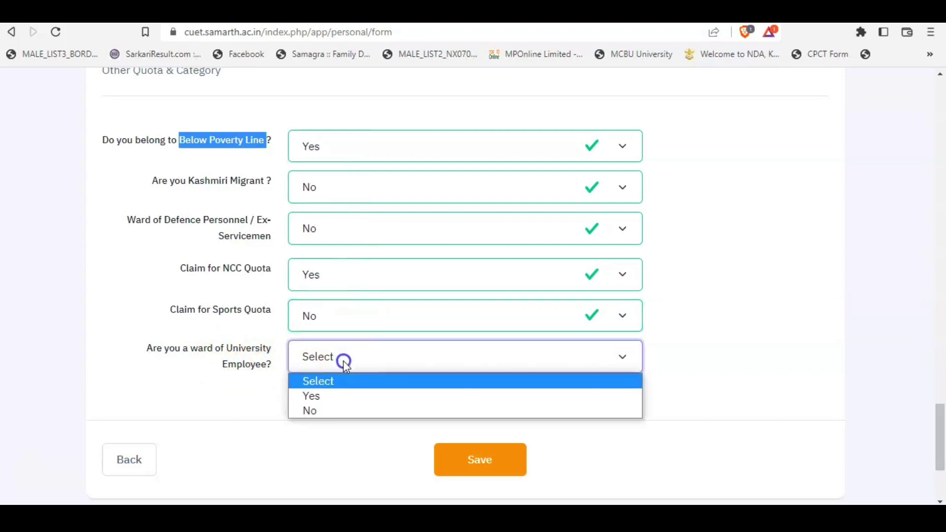
{"action": "left_click", "coordinate": [327, 411]}
{"action": "scroll", "coordinate": [328, 412], "scroll_direction": "down", "scroll_amount": 3}
{"action": "left_click", "coordinate": [450, 309]}
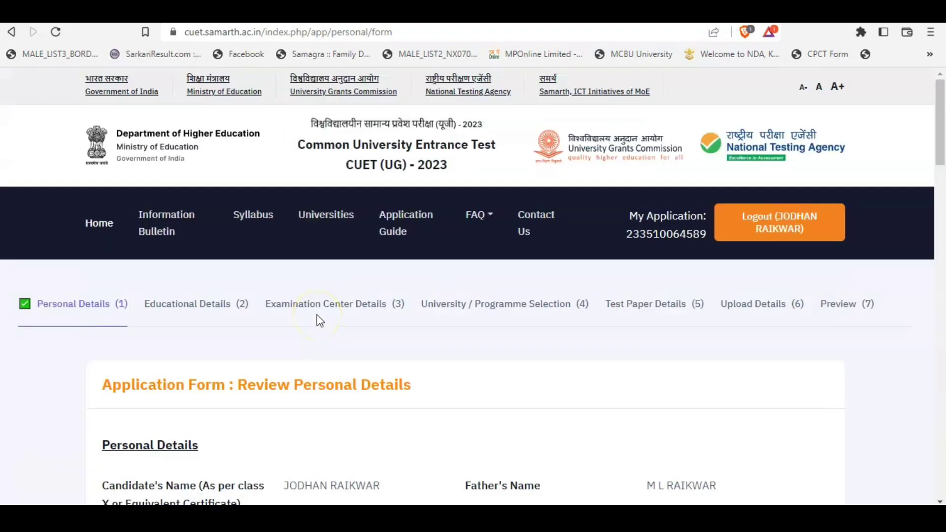
Scroll through the reviewed personal details and proceed to the Educational Details section
{"action": "scroll", "coordinate": [317, 315], "scroll_direction": "down", "scroll_amount": 2}
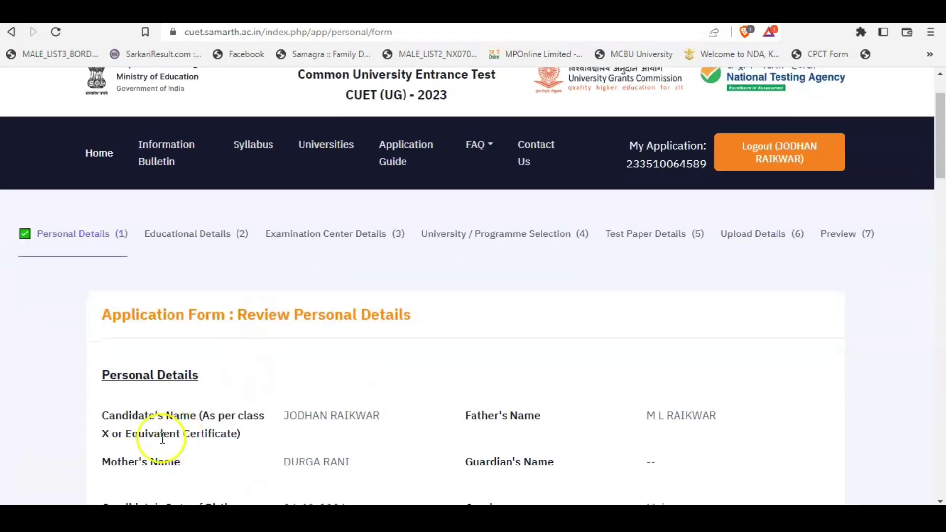
{"action": "scroll", "coordinate": [323, 264], "scroll_direction": "down", "scroll_amount": 10}
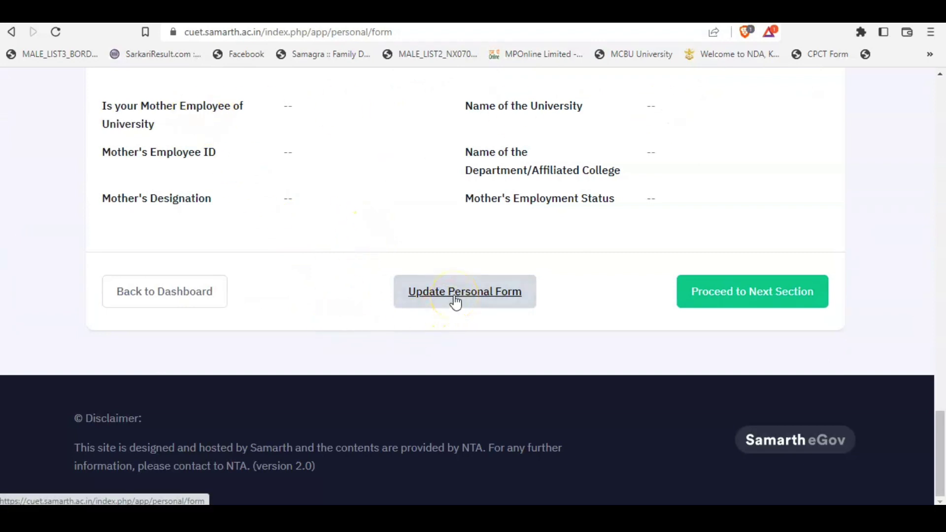
{"action": "left_click", "coordinate": [776, 300]}
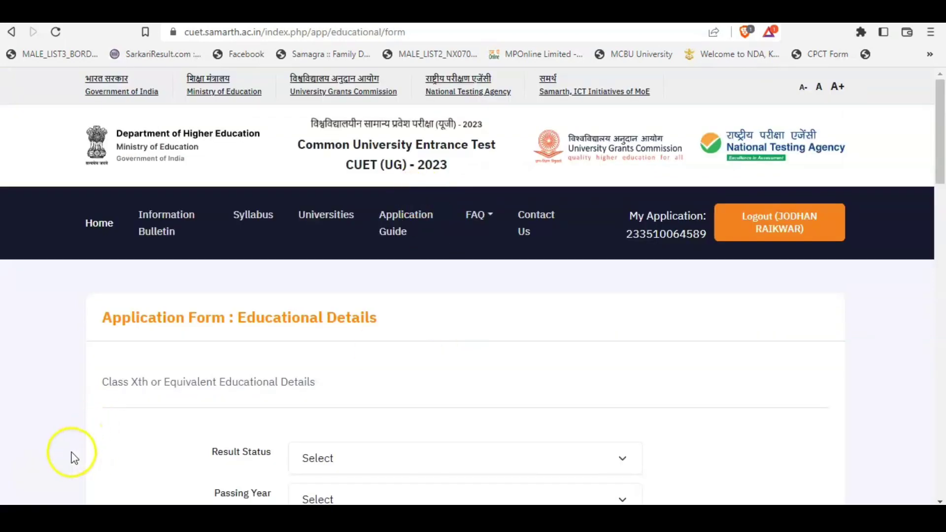
Set the Class Xth Result Status to Passed and the passing year to 2021
{"action": "scroll", "coordinate": [188, 259], "scroll_direction": "down", "scroll_amount": 5}
{"action": "scroll", "coordinate": [187, 259], "scroll_direction": "up", "scroll_amount": 2}
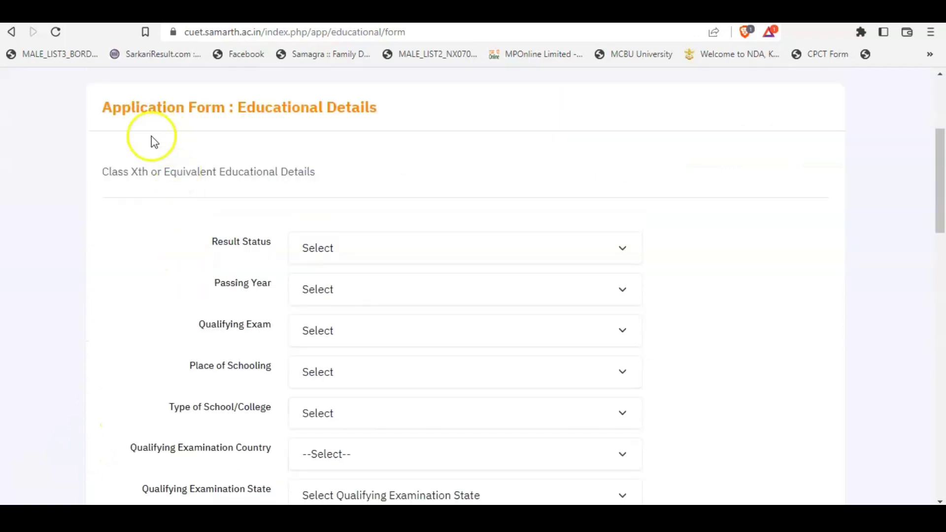
{"action": "left_click_drag", "start_coordinate": [113, 169], "coordinate": [315, 186]}
{"action": "left_click", "coordinate": [427, 203]}
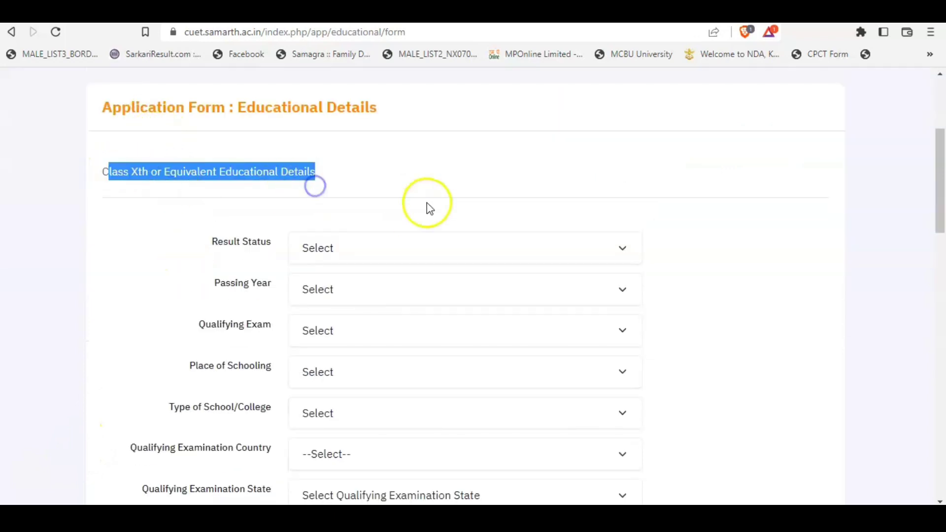
{"action": "scroll", "coordinate": [427, 203], "scroll_direction": "down", "scroll_amount": 3}
{"action": "left_click", "coordinate": [400, 109]}
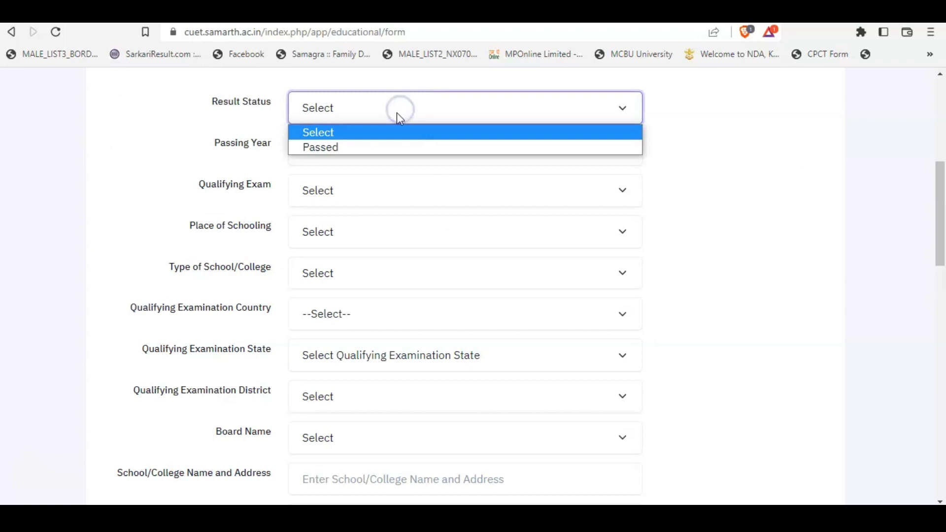
{"action": "left_click", "coordinate": [377, 147]}
{"action": "left_click", "coordinate": [377, 150]}
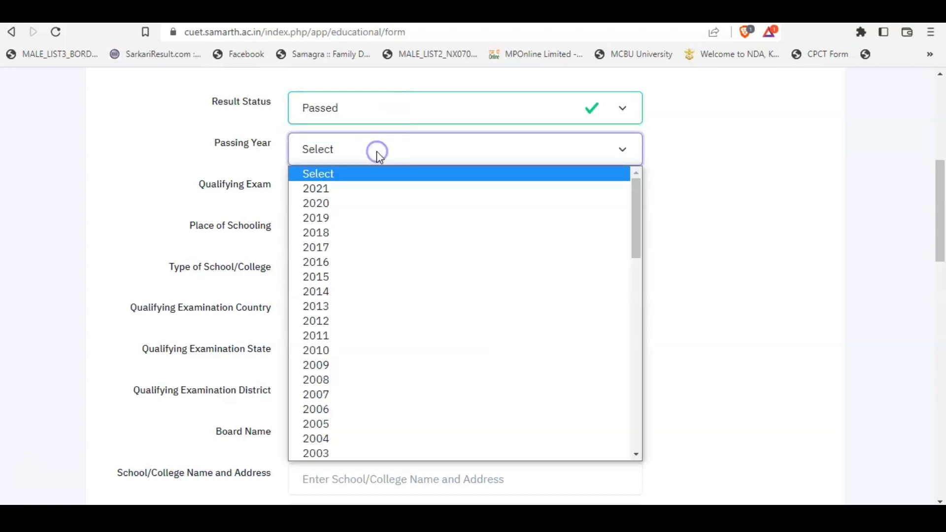
{"action": "scroll", "coordinate": [370, 323], "scroll_direction": "down", "scroll_amount": 6}
{"action": "scroll", "coordinate": [368, 323], "scroll_direction": "up", "scroll_amount": 6}
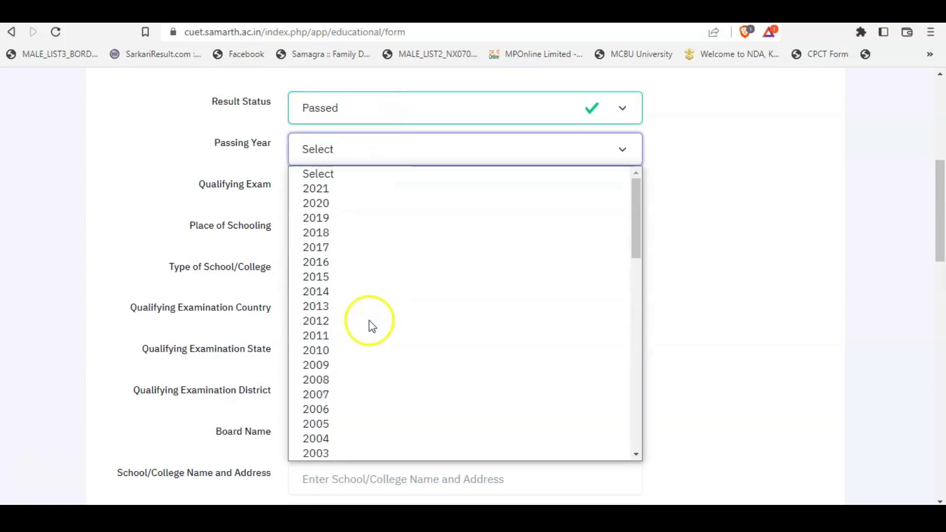
{"action": "left_click", "coordinate": [327, 190]}
Choose 10th or Equivalent, Urban schooling, Government School, and India as the examination country
{"action": "left_click", "coordinate": [329, 192]}
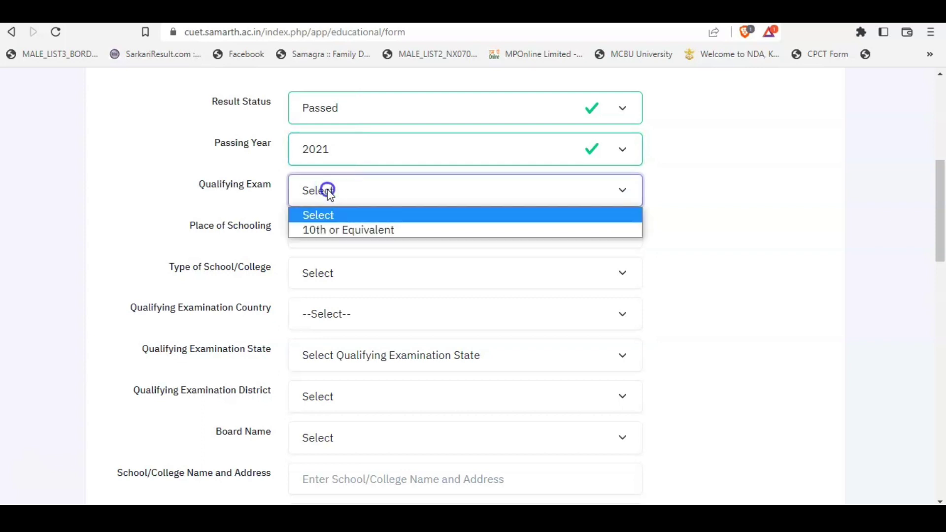
{"action": "left_click", "coordinate": [346, 228]}
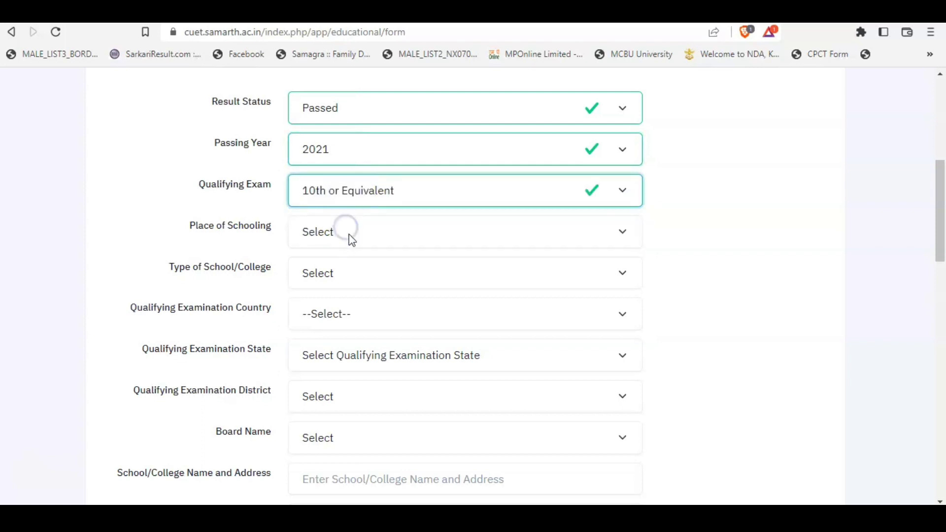
{"action": "left_click", "coordinate": [350, 236]}
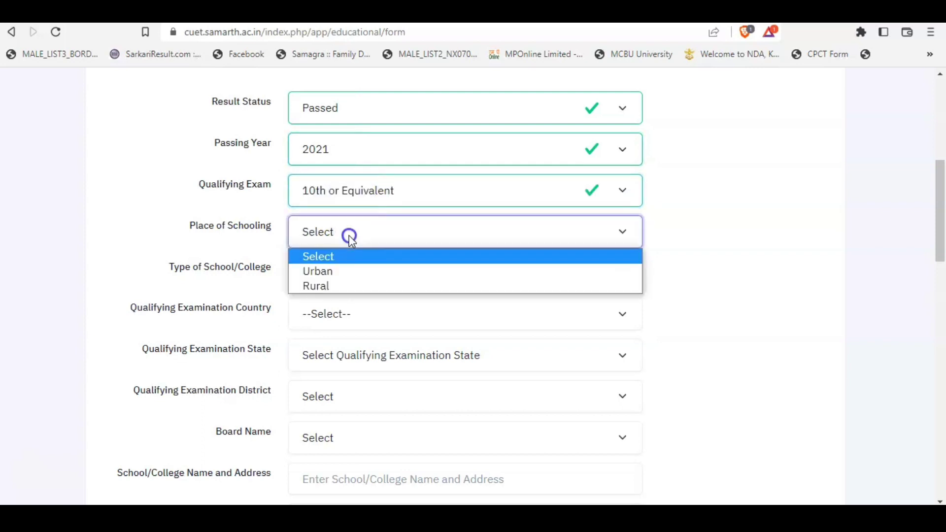
{"action": "left_click", "coordinate": [346, 272]}
{"action": "left_click", "coordinate": [345, 272]}
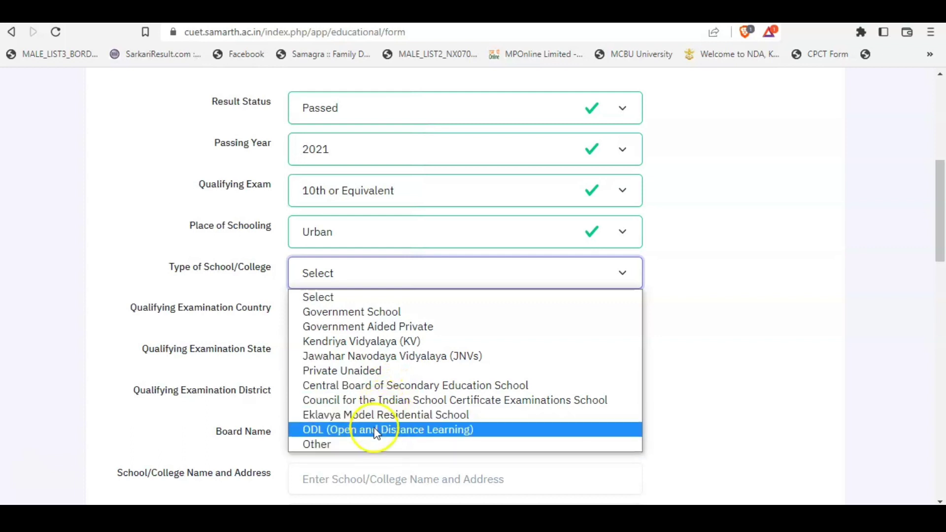
{"action": "left_click", "coordinate": [390, 313]}
{"action": "left_click", "coordinate": [385, 315]}
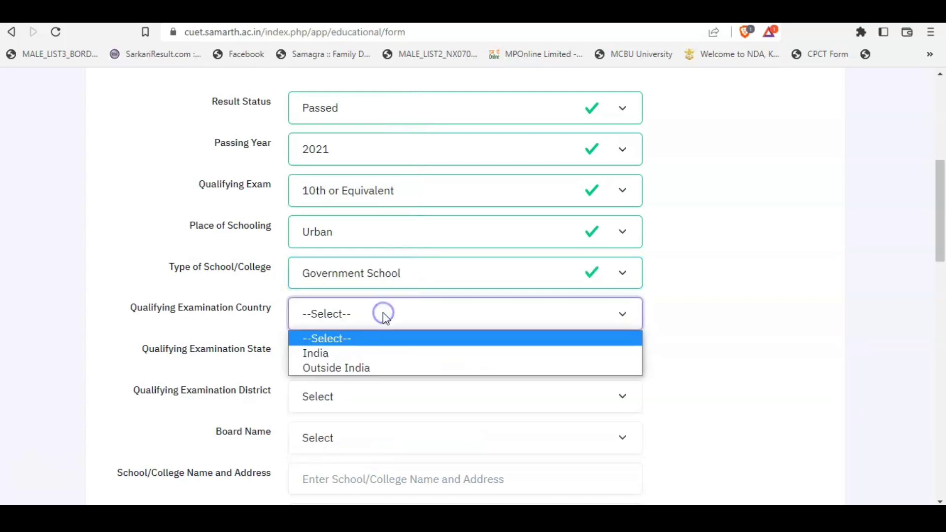
{"action": "left_click", "coordinate": [367, 353]}
Set the examination state to MADHYA PRADESH and the district to SAGAR
{"action": "scroll", "coordinate": [374, 325], "scroll_direction": "down", "scroll_amount": 2}
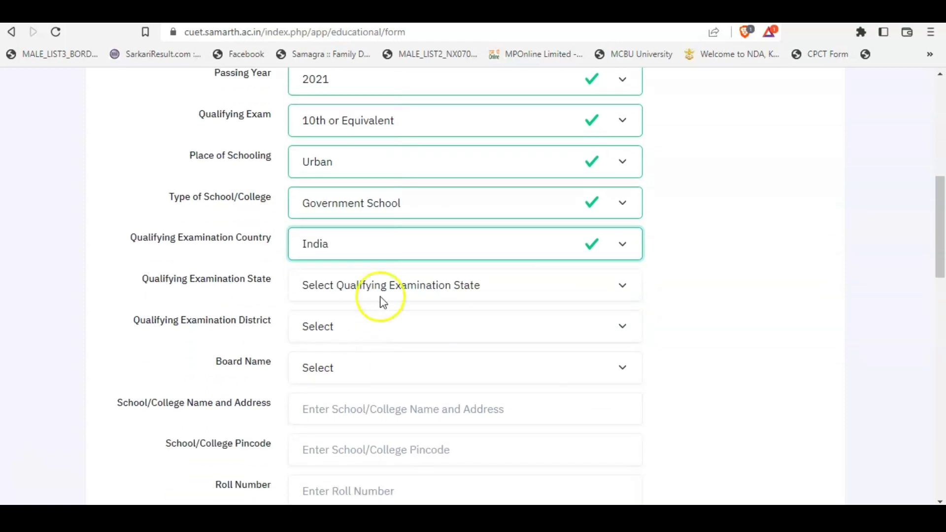
{"action": "left_click", "coordinate": [383, 298]}
{"action": "scroll", "coordinate": [387, 242], "scroll_direction": "down", "scroll_amount": 5}
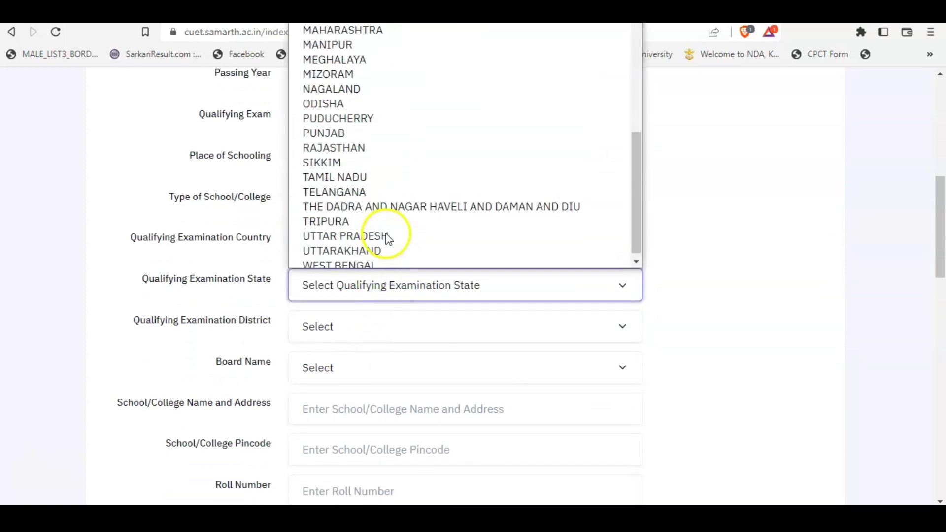
{"action": "scroll", "coordinate": [369, 92], "scroll_direction": "up", "scroll_amount": 3}
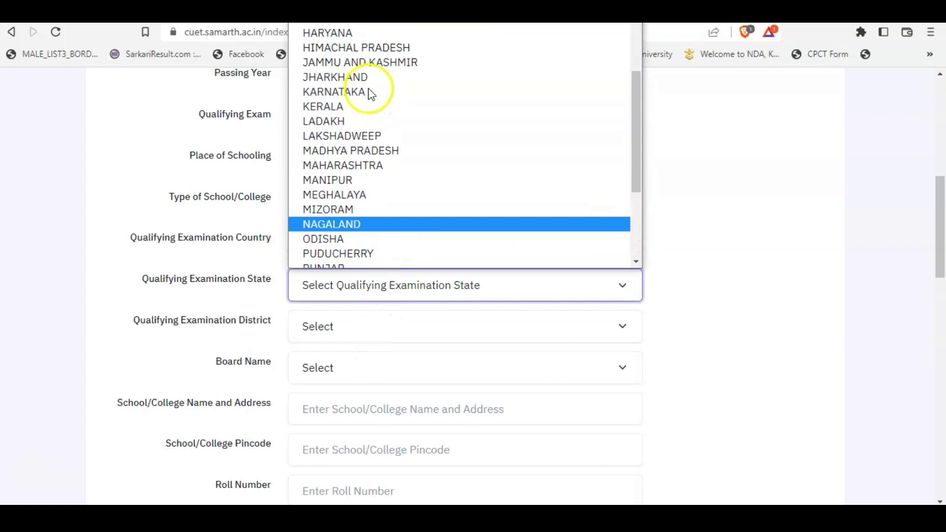
{"action": "left_click", "coordinate": [379, 150]}
{"action": "left_click", "coordinate": [344, 333]}
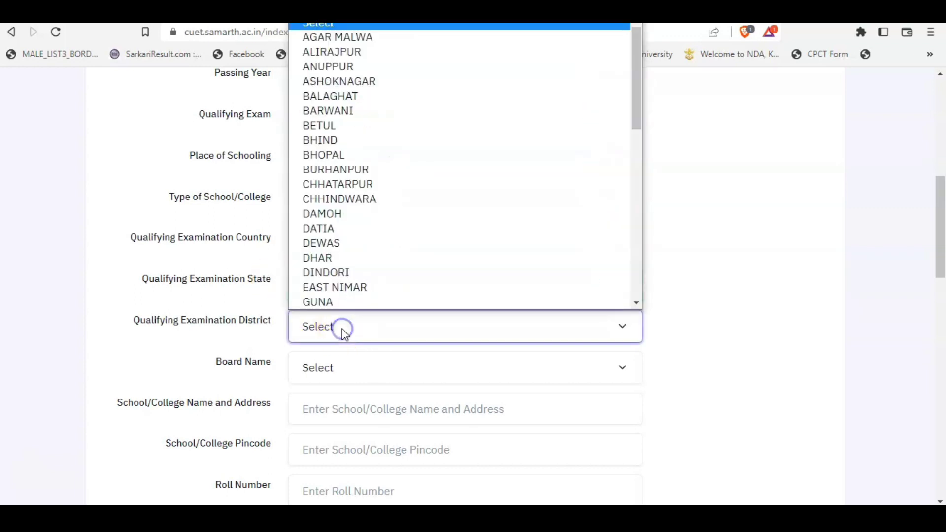
{"action": "key", "text": "s"}
{"action": "left_click", "coordinate": [343, 329]}
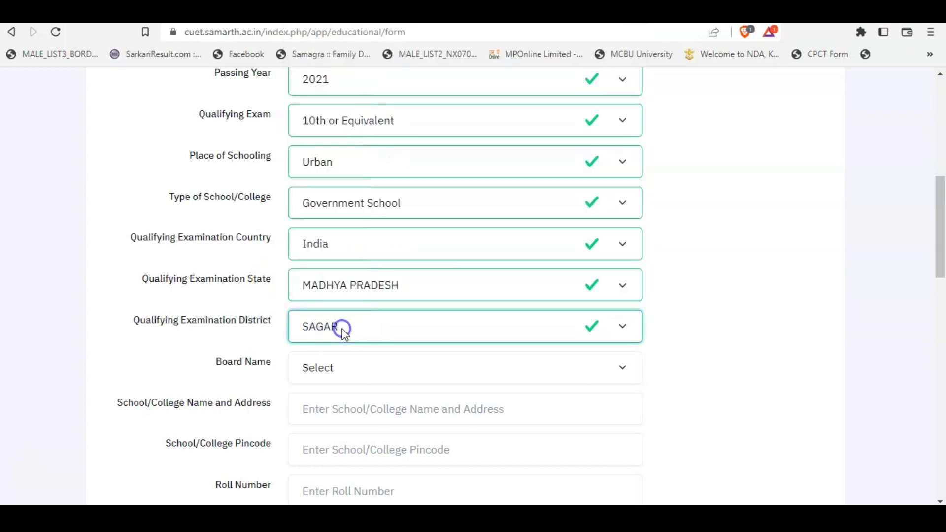
Select MADHYA PRADESH BOARD OF SECONDARY EDUCATION as the board name
{"action": "left_click", "coordinate": [349, 368]}
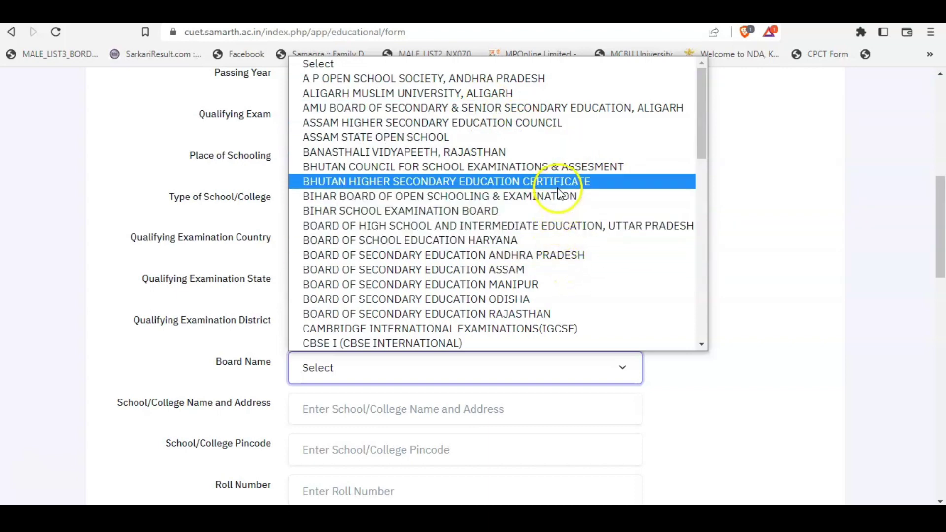
{"action": "scroll", "coordinate": [553, 232], "scroll_direction": "down", "scroll_amount": 3}
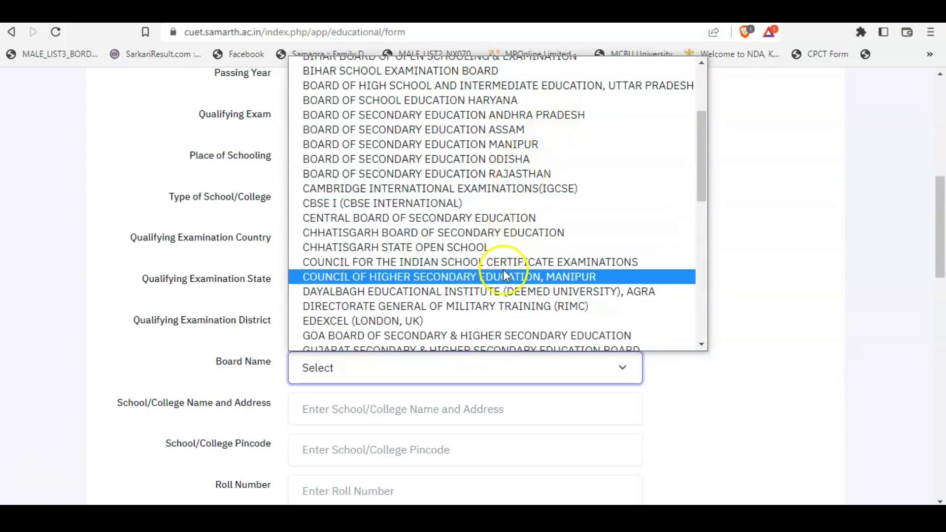
{"action": "scroll", "coordinate": [505, 271], "scroll_direction": "down", "scroll_amount": 3}
{"action": "key", "text": "m"}
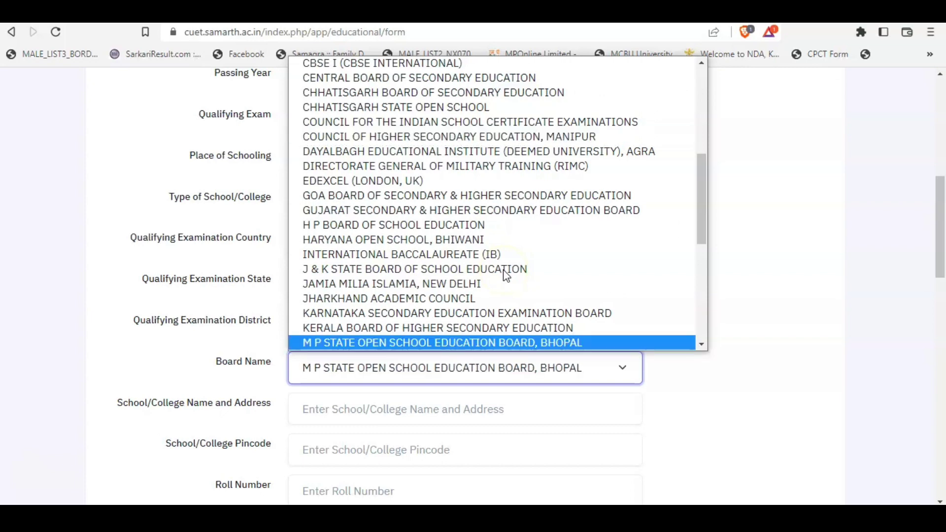
{"action": "key", "text": "Down"}
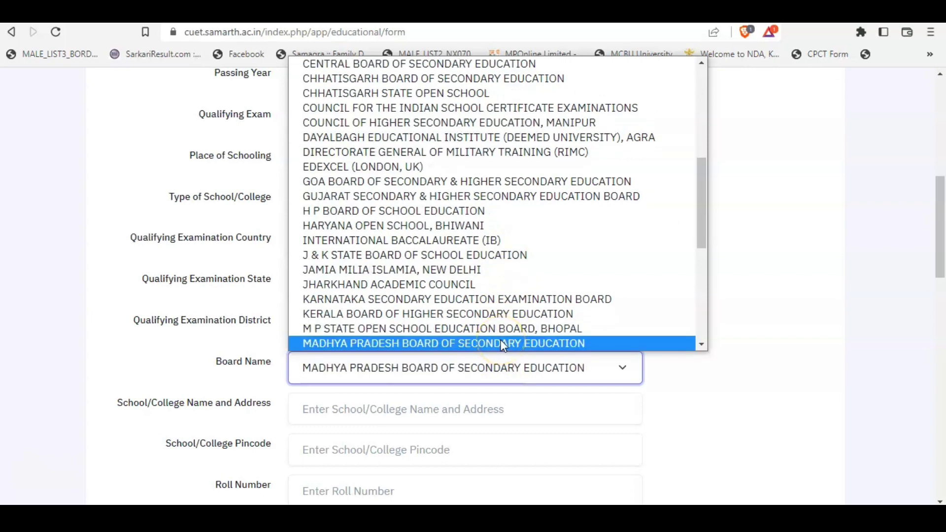
{"action": "left_click", "coordinate": [503, 343]}
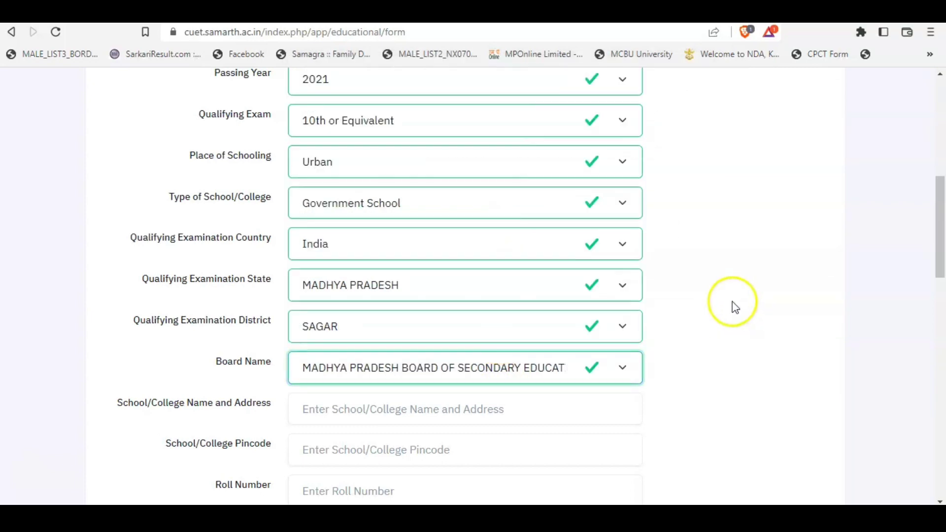
{"action": "scroll", "coordinate": [733, 306], "scroll_direction": "down", "scroll_amount": 2}
{"action": "left_click", "coordinate": [398, 344]}
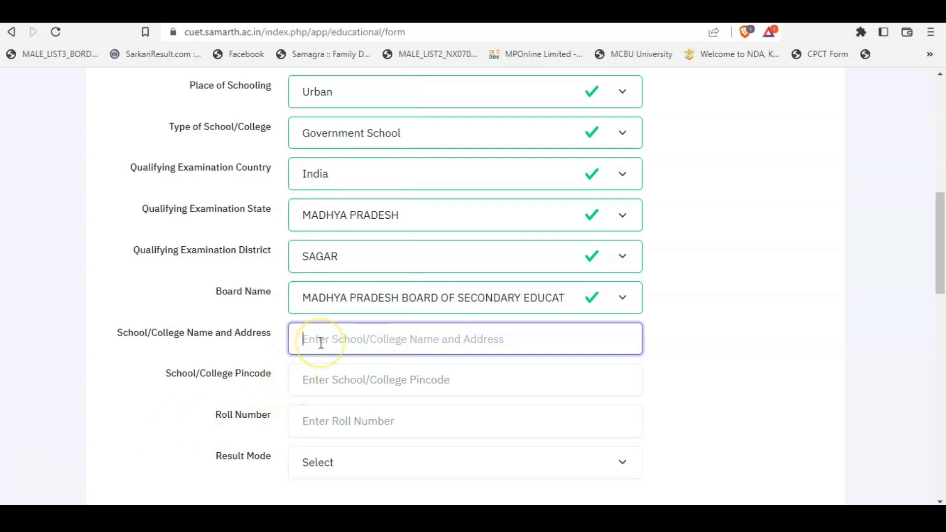
Enter the school name and address, retyping 'govt h s school' in capitals
{"action": "type", "text": "govt"}
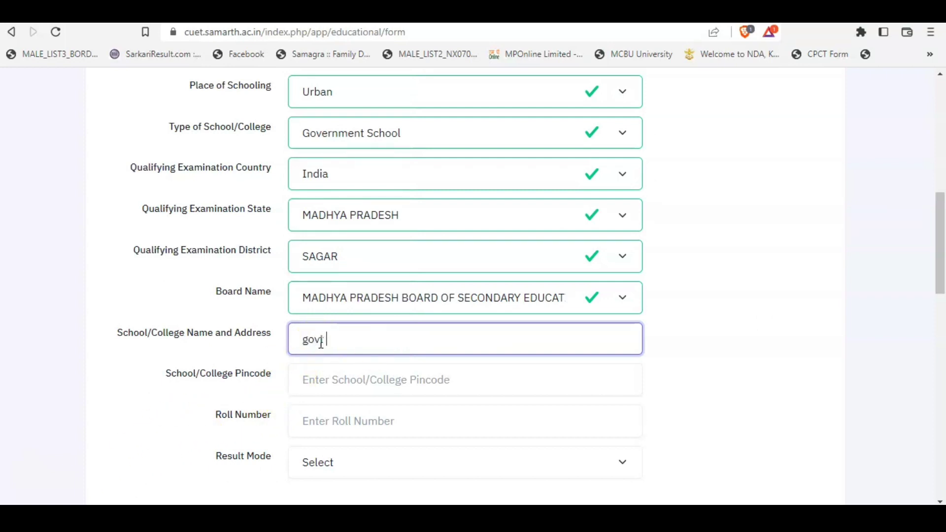
{"action": "type", "text": " h s school"}
{"action": "key", "text": "ctrl+a"}
{"action": "key", "text": "BackSpace"}
{"action": "type", "text": "G"}
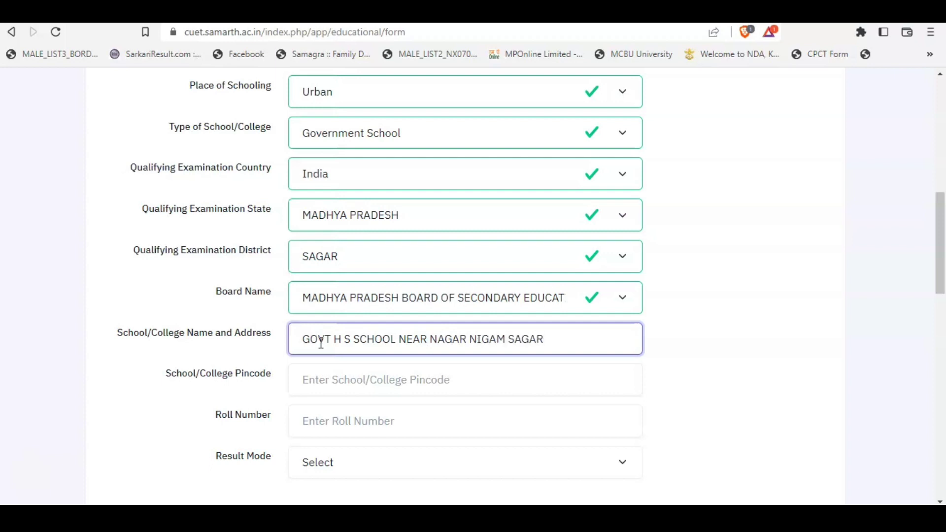
Fill in the school pincode and the Class Xth roll number
{"action": "left_click", "coordinate": [387, 380]}
{"action": "type", "text": "470002"}
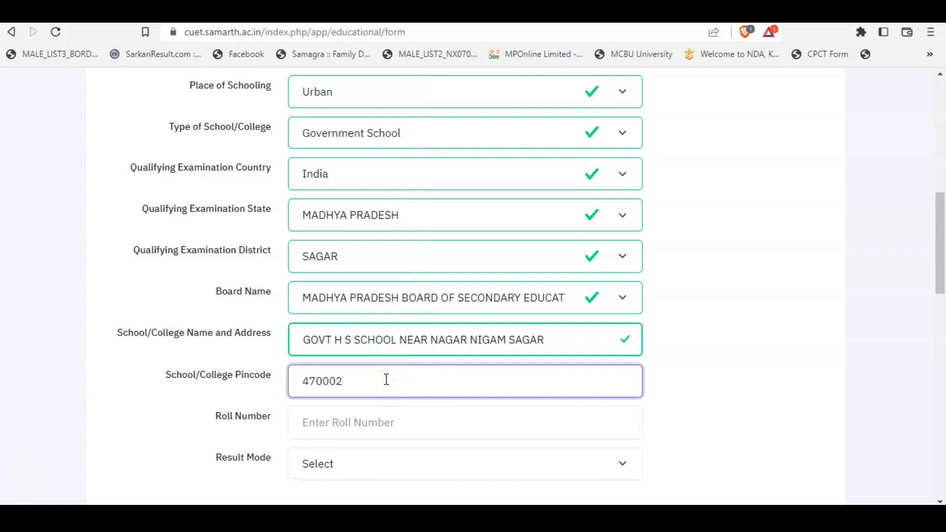
{"action": "scroll", "coordinate": [386, 379], "scroll_direction": "down", "scroll_amount": 3}
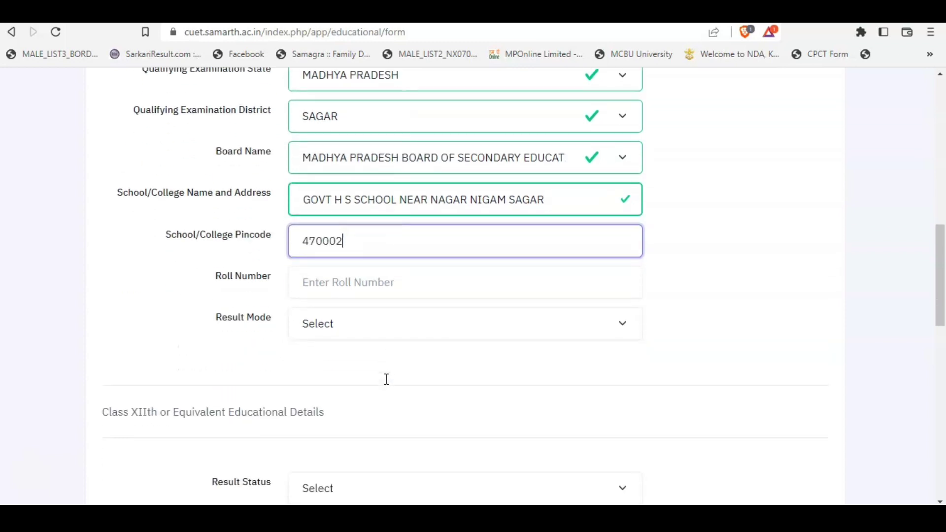
{"action": "left_click", "coordinate": [372, 286]}
{"action": "type", "text": "14"}
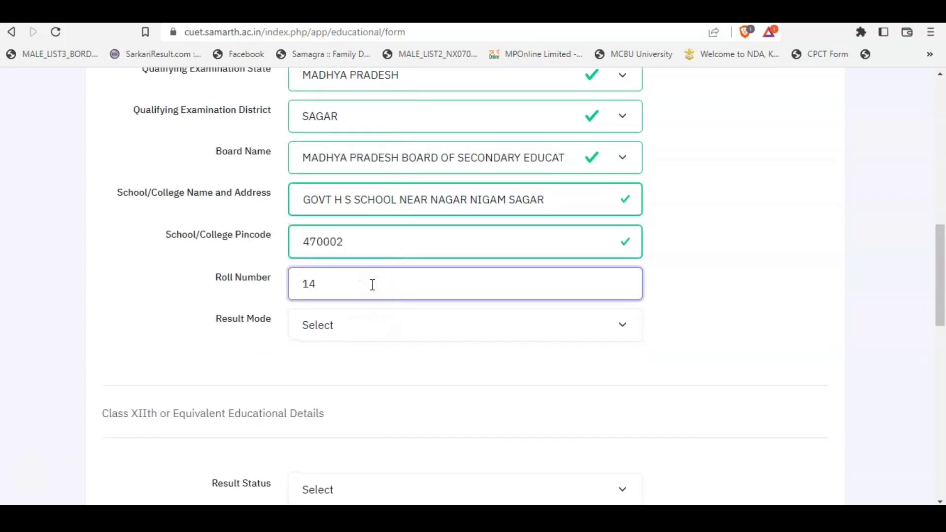
{"action": "key", "text": "BackSpace"}
{"action": "key", "text": "BackSpace"}
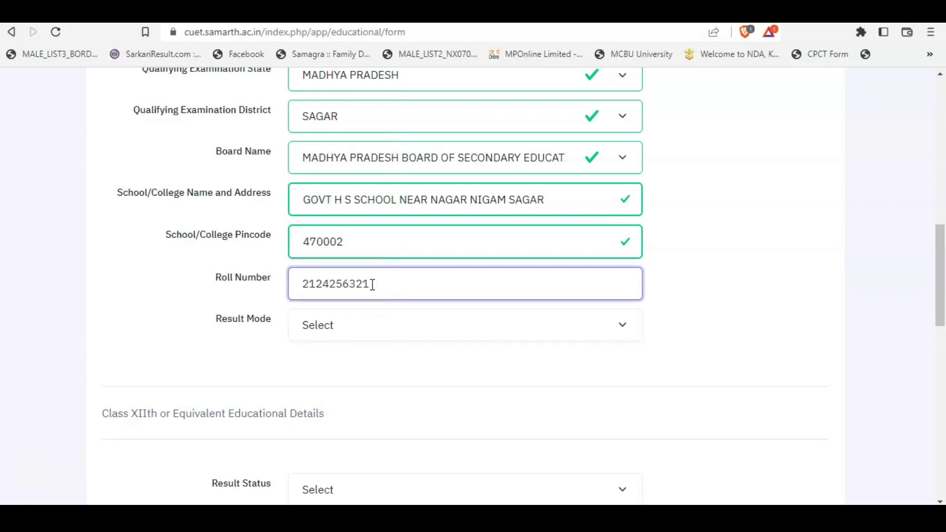
Set Result Mode to Percentage with maximum marks 600 and marks obtained 580, giving 96.67
{"action": "left_click", "coordinate": [363, 321]}
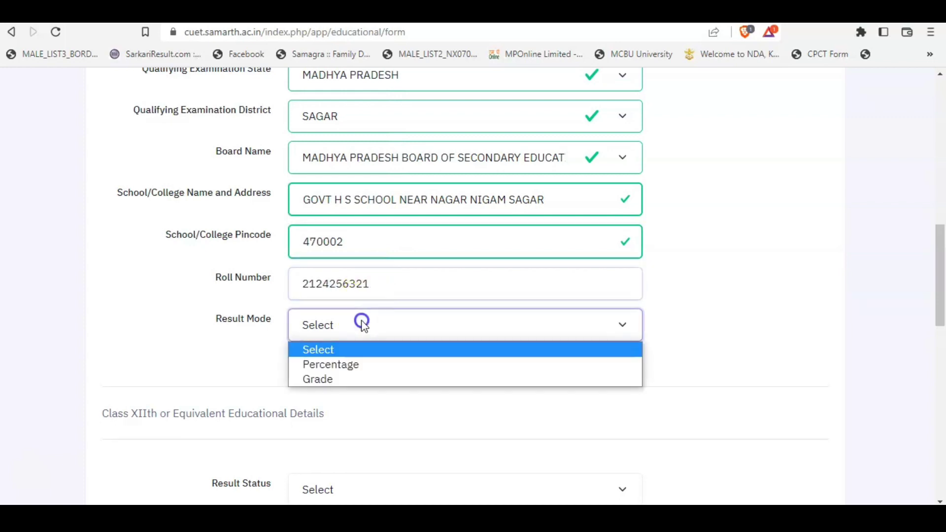
{"action": "left_click", "coordinate": [351, 365]}
{"action": "scroll", "coordinate": [352, 367], "scroll_direction": "down", "scroll_amount": 3}
{"action": "left_click", "coordinate": [355, 228]}
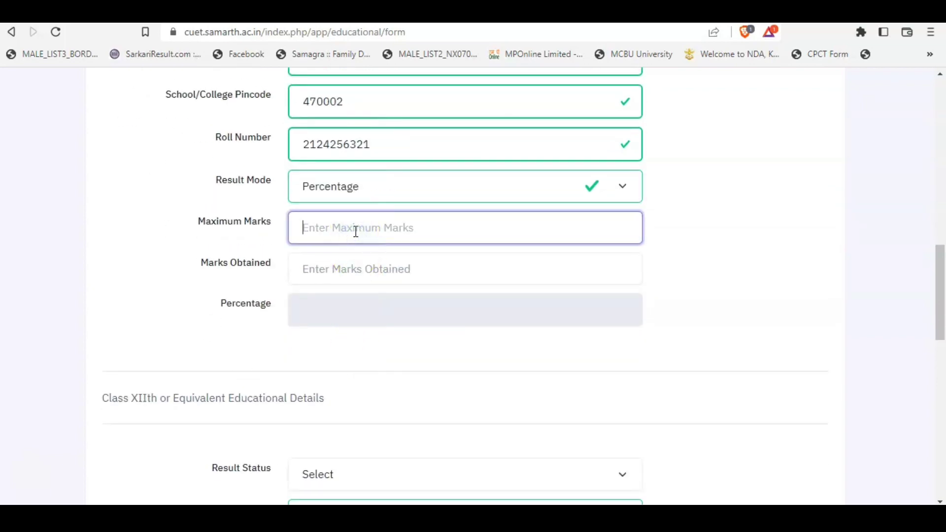
{"action": "type", "text": "5"}
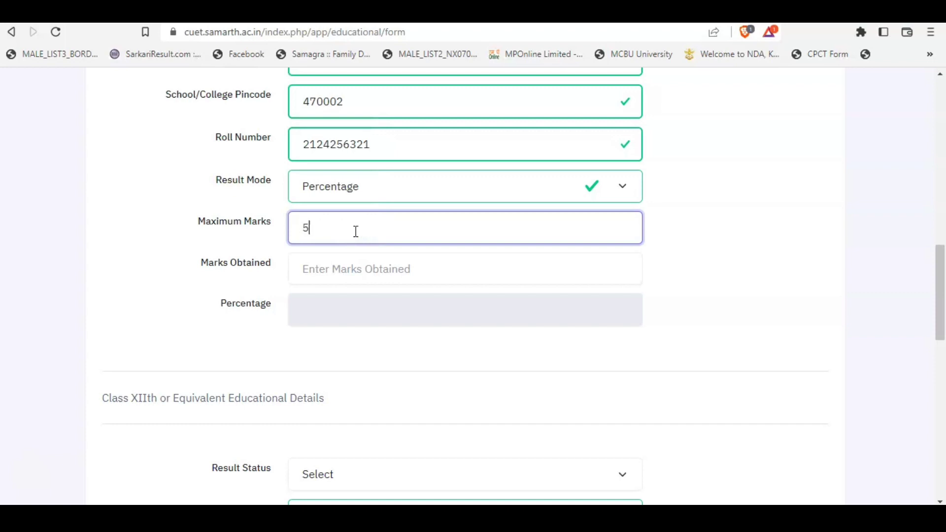
{"action": "key", "text": "BackSpace"}
{"action": "type", "text": "600"}
{"action": "key", "text": "Tab"}
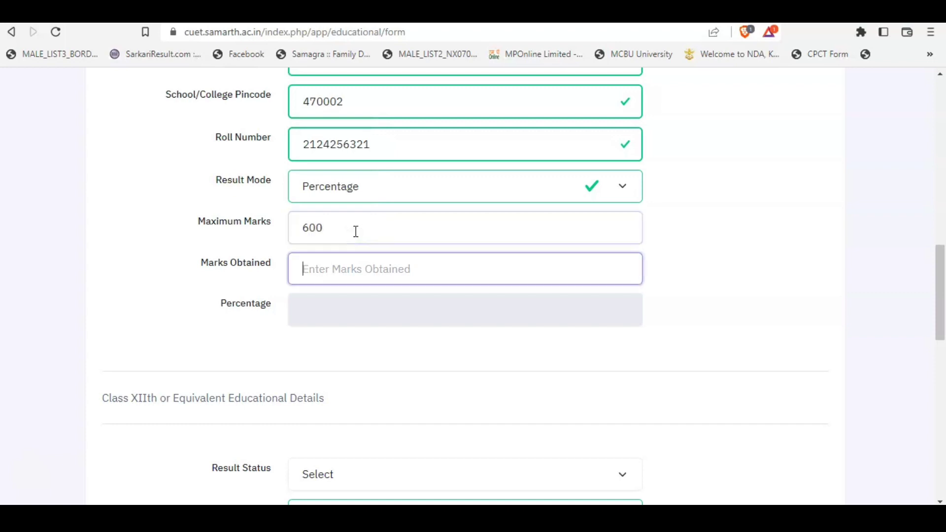
{"action": "type", "text": "580"}
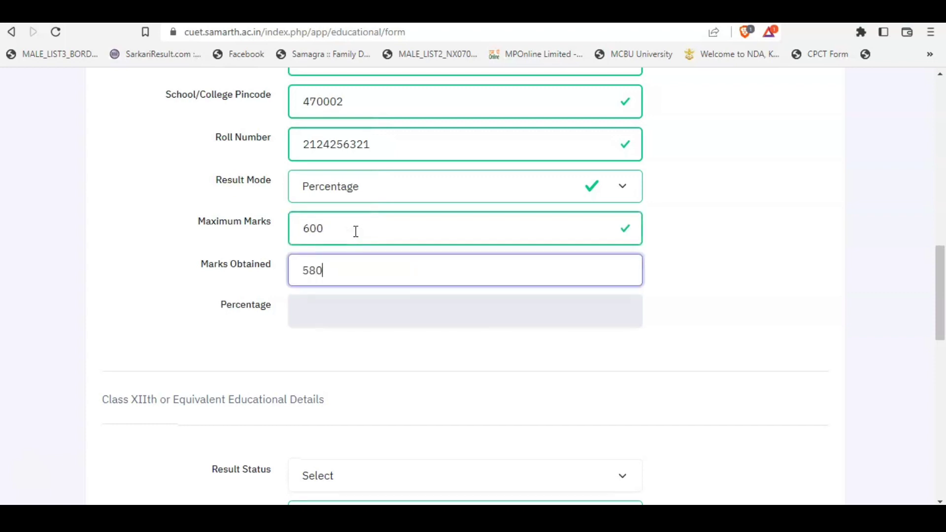
{"action": "key", "text": "Tab"}
{"action": "left_click", "coordinate": [181, 307]}
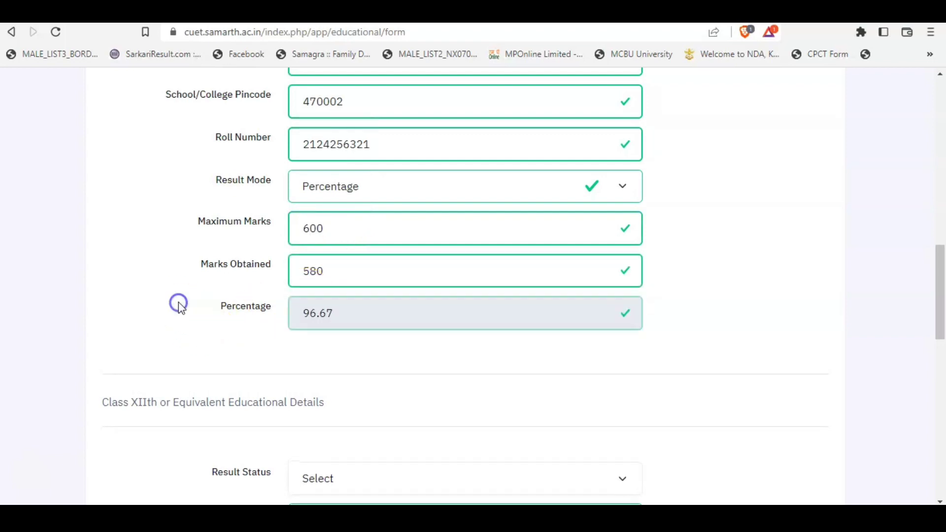
Set the Class XIIth result status to Appearing
{"action": "scroll", "coordinate": [179, 302], "scroll_direction": "down", "scroll_amount": 4}
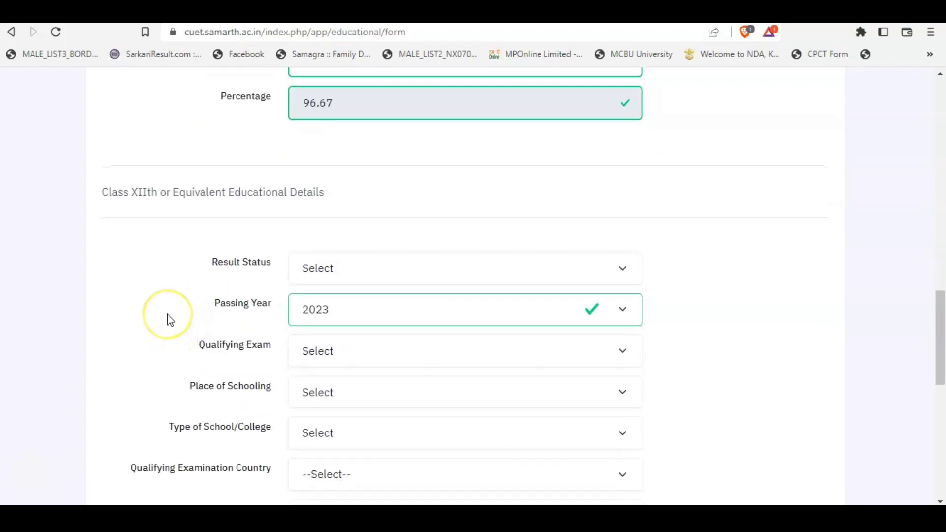
{"action": "scroll", "coordinate": [171, 320], "scroll_direction": "down", "scroll_amount": 1}
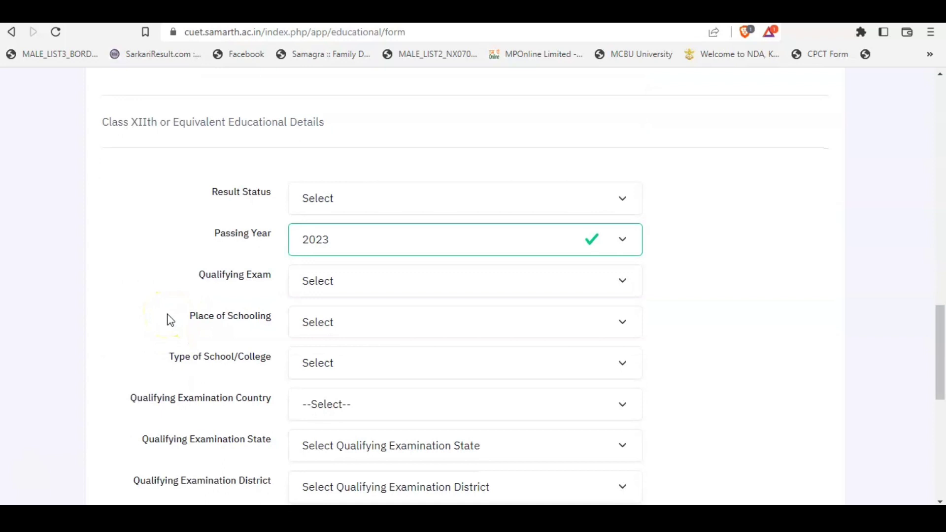
{"action": "left_click", "coordinate": [375, 189]}
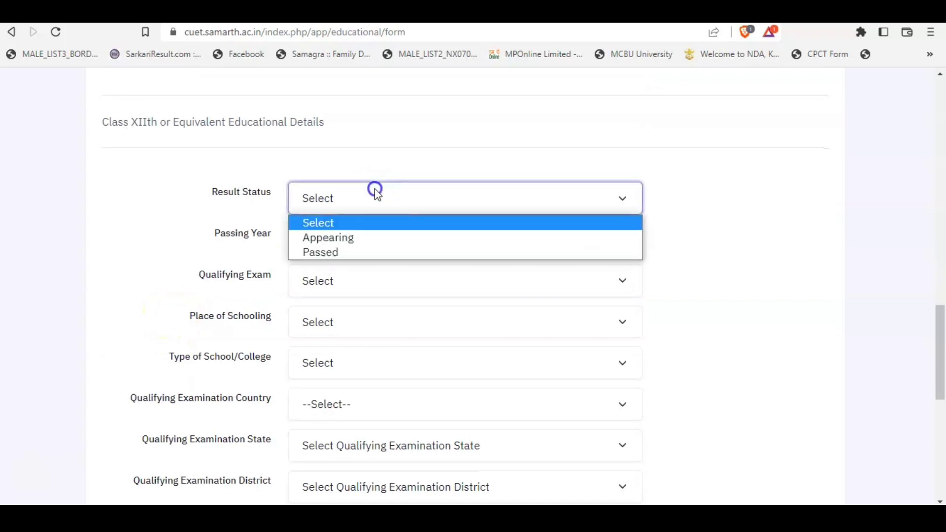
{"action": "left_click", "coordinate": [368, 251]}
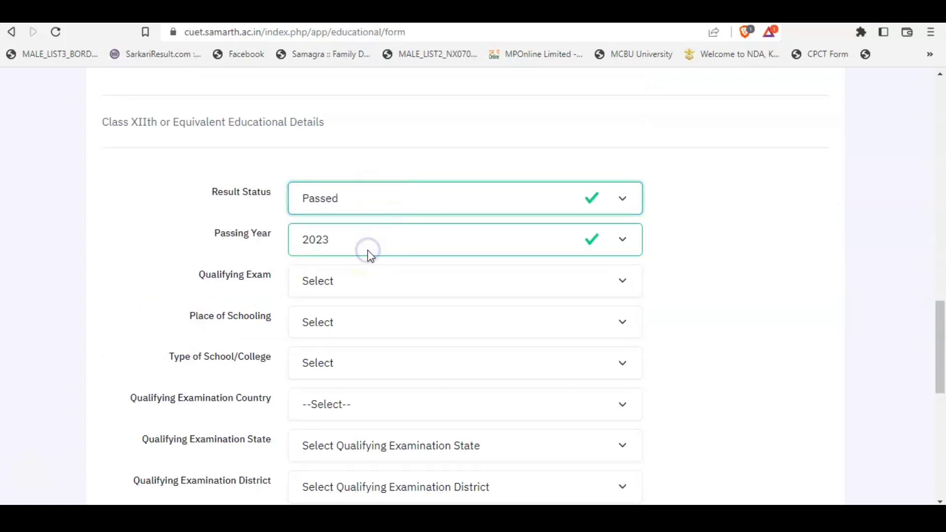
{"action": "scroll", "coordinate": [368, 251], "scroll_direction": "down", "scroll_amount": 3}
{"action": "scroll", "coordinate": [368, 251], "scroll_direction": "up", "scroll_amount": 4}
{"action": "scroll", "coordinate": [368, 250], "scroll_direction": "up", "scroll_amount": 10}
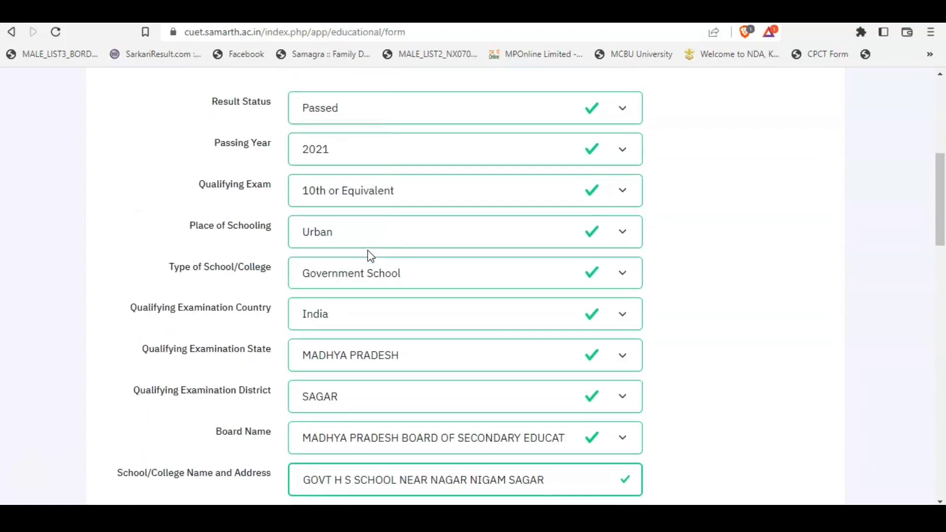
{"action": "scroll", "coordinate": [367, 250], "scroll_direction": "down", "scroll_amount": 1}
{"action": "scroll", "coordinate": [368, 250], "scroll_direction": "down", "scroll_amount": 8}
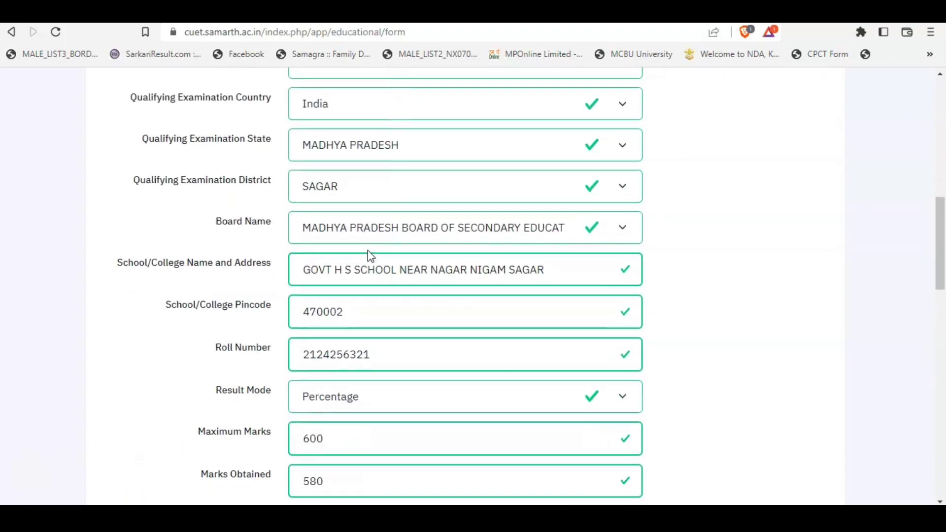
{"action": "scroll", "coordinate": [368, 250], "scroll_direction": "down", "scroll_amount": 10}
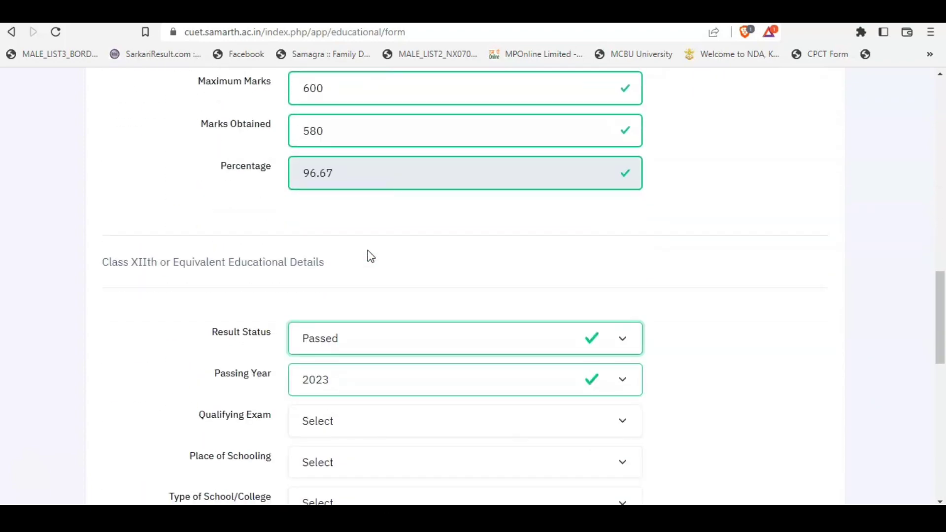
{"action": "scroll", "coordinate": [368, 250], "scroll_direction": "up", "scroll_amount": 3}
{"action": "left_click", "coordinate": [365, 198]}
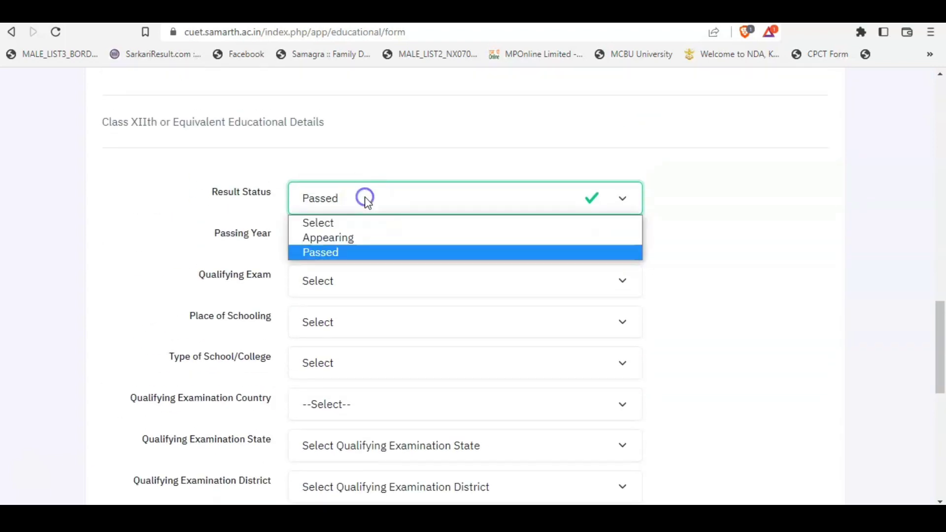
{"action": "left_click", "coordinate": [360, 239]}
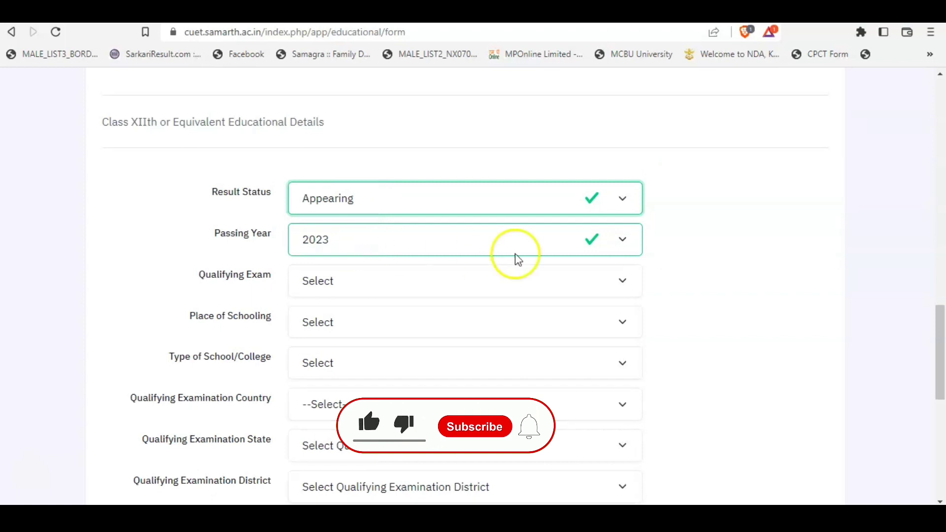
Choose 12th or Equivalent as qualifying exam, Urban schooling and Government School type
{"action": "scroll", "coordinate": [533, 258], "scroll_direction": "down", "scroll_amount": 2}
{"action": "left_click", "coordinate": [394, 206]}
{"action": "left_click", "coordinate": [376, 249]}
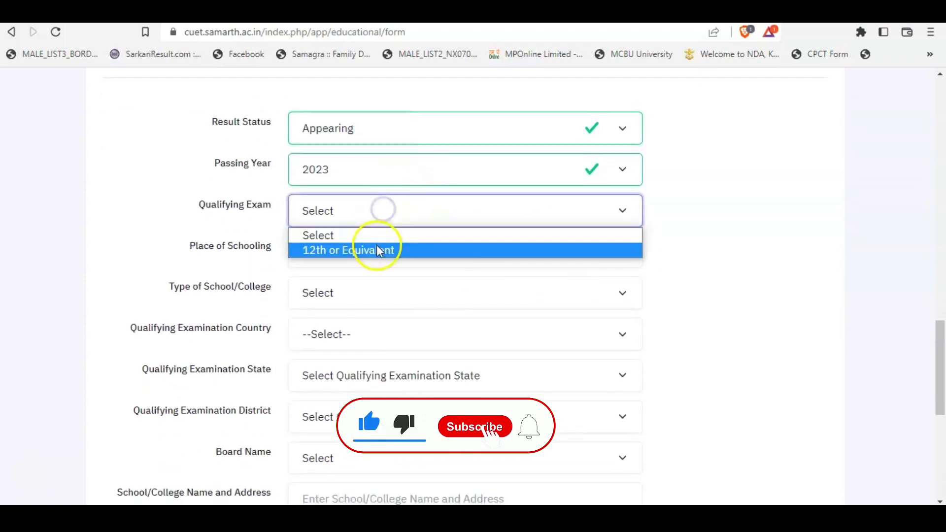
{"action": "left_click", "coordinate": [356, 252]}
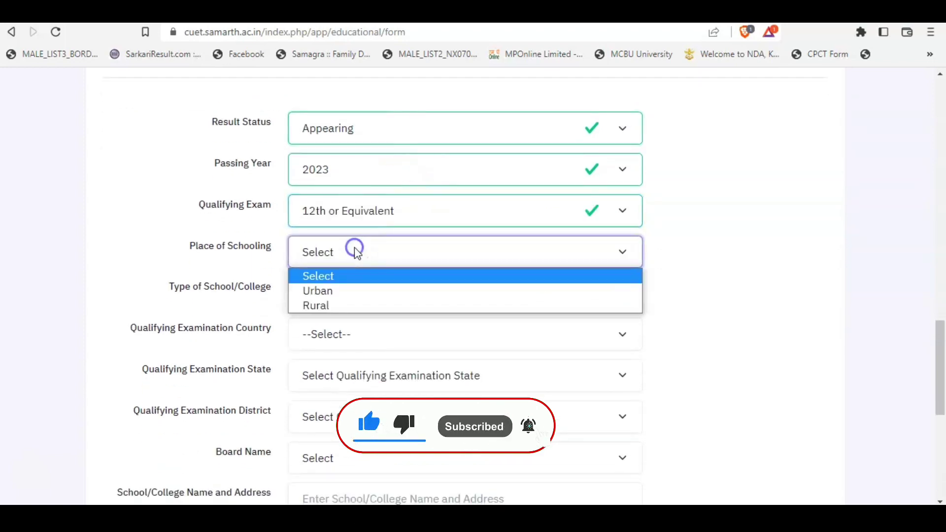
{"action": "left_click", "coordinate": [334, 291]}
{"action": "left_click", "coordinate": [348, 297]}
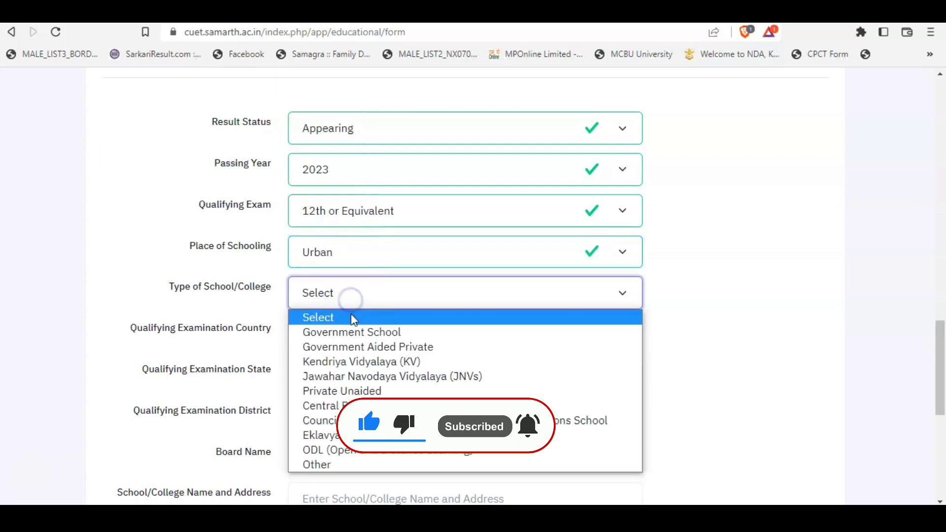
{"action": "left_click", "coordinate": [359, 334]}
Set the qualifying exam location to India, MADHYA PRADESH, district SATNA
{"action": "scroll", "coordinate": [359, 340], "scroll_direction": "down", "scroll_amount": 1}
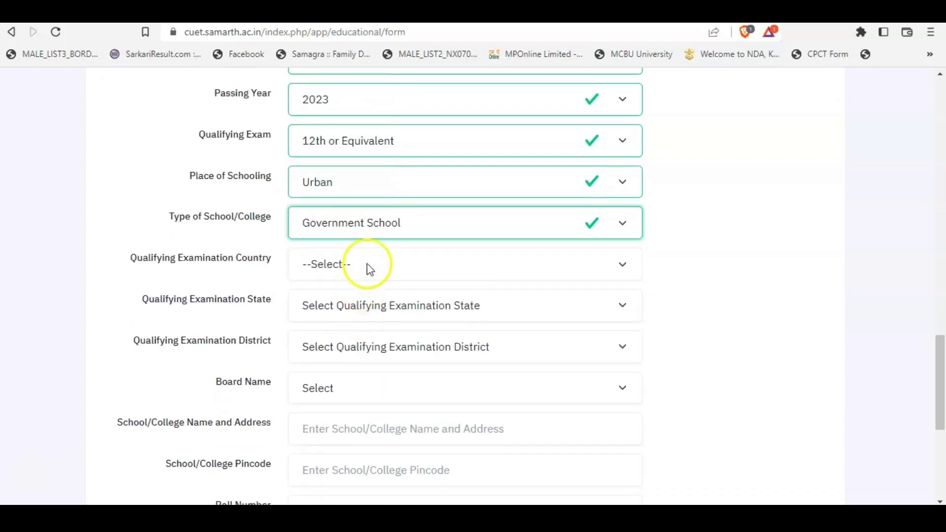
{"action": "left_click", "coordinate": [367, 261]}
{"action": "left_click", "coordinate": [351, 303]}
{"action": "left_click", "coordinate": [392, 306]}
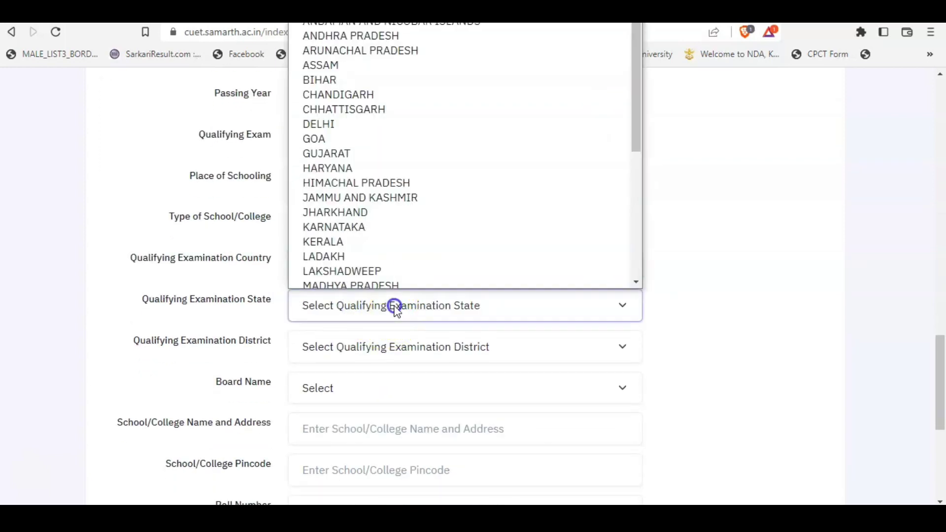
{"action": "scroll", "coordinate": [417, 226], "scroll_direction": "down", "scroll_amount": 2}
{"action": "scroll", "coordinate": [416, 227], "scroll_direction": "up", "scroll_amount": 2}
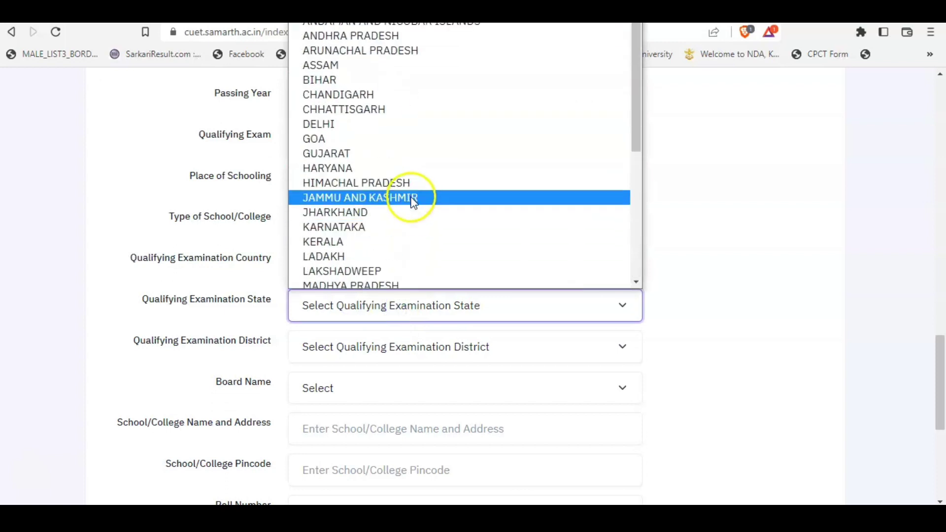
{"action": "scroll", "coordinate": [394, 266], "scroll_direction": "down", "scroll_amount": 3}
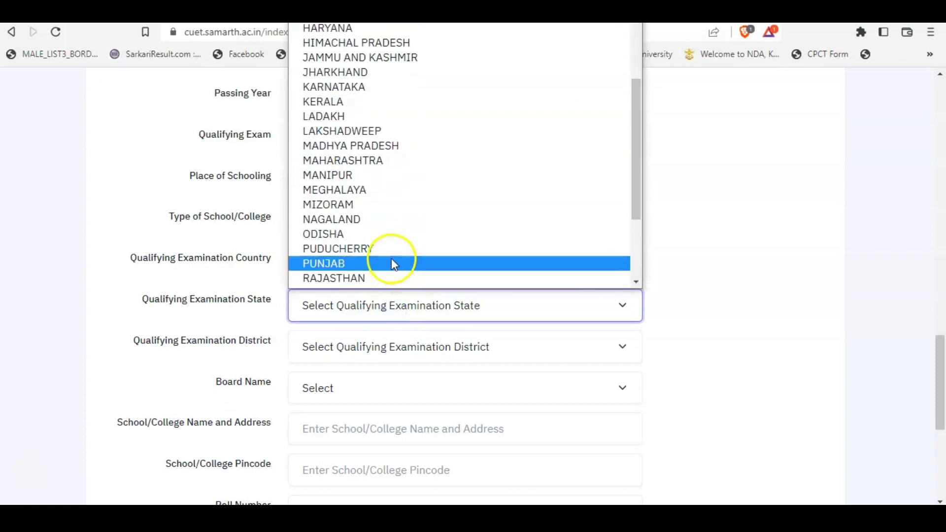
{"action": "left_click", "coordinate": [395, 146]}
{"action": "left_click", "coordinate": [379, 348]}
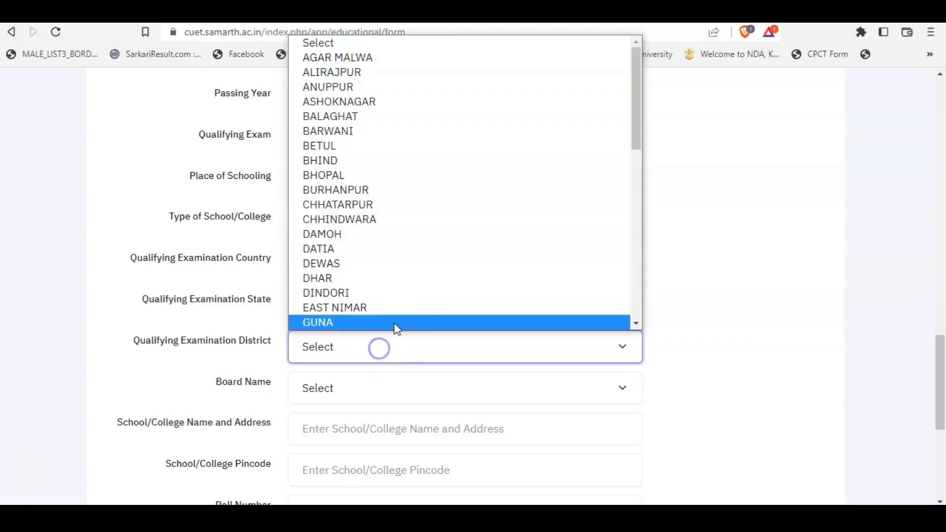
{"action": "scroll", "coordinate": [406, 271], "scroll_direction": "down", "scroll_amount": 10}
{"action": "key", "text": "s"}
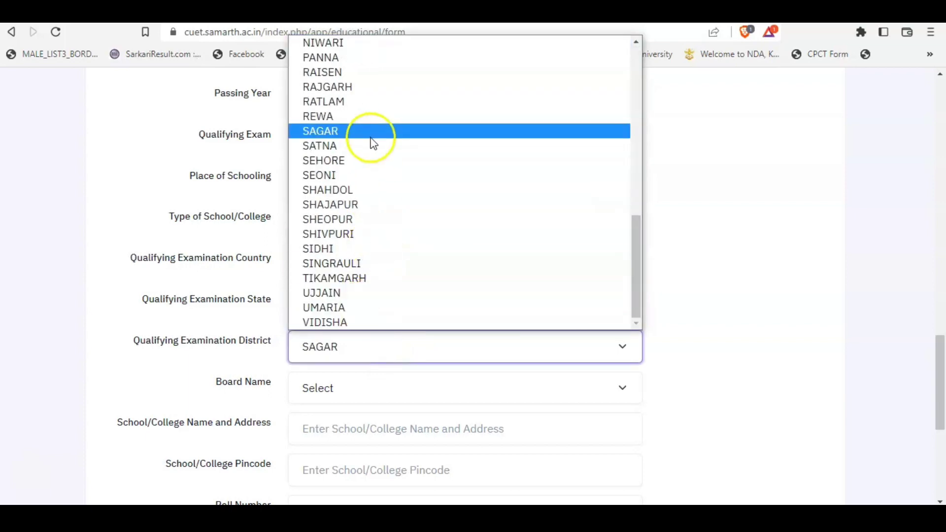
{"action": "left_click", "coordinate": [359, 145]}
Select MADHYA PRADESH BOARD OF SECONDARY EDUCATION as the school board
{"action": "scroll", "coordinate": [226, 317], "scroll_direction": "down", "scroll_amount": 1}
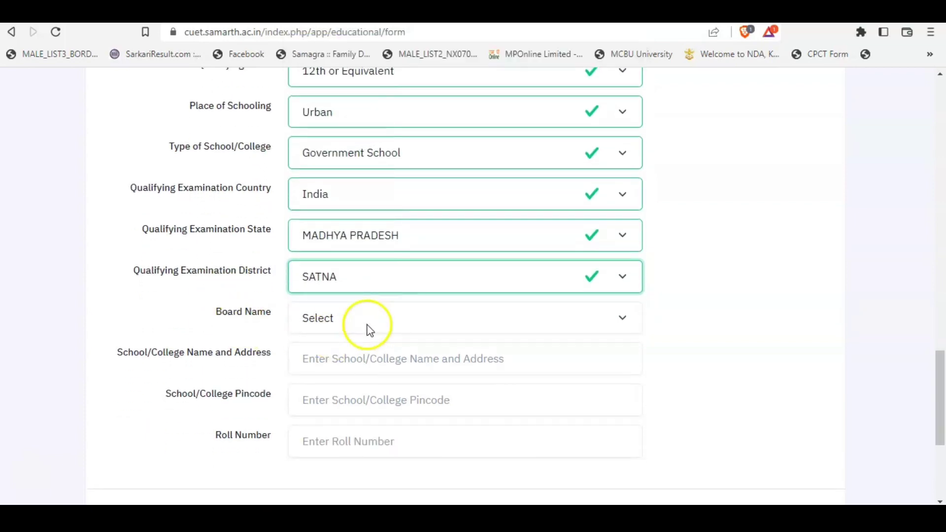
{"action": "left_click", "coordinate": [365, 321]}
{"action": "scroll", "coordinate": [518, 259], "scroll_direction": "down", "scroll_amount": 6}
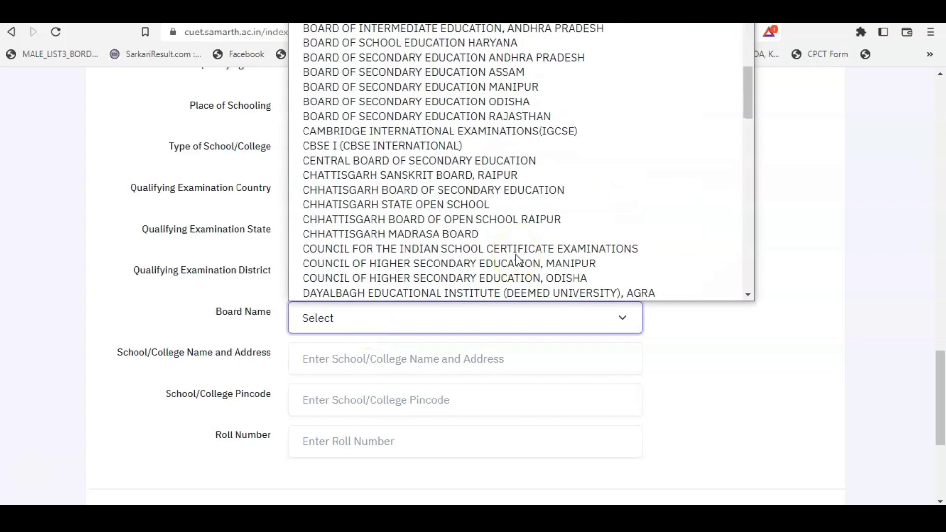
{"action": "key", "text": "m"}
{"action": "key", "text": "a"}
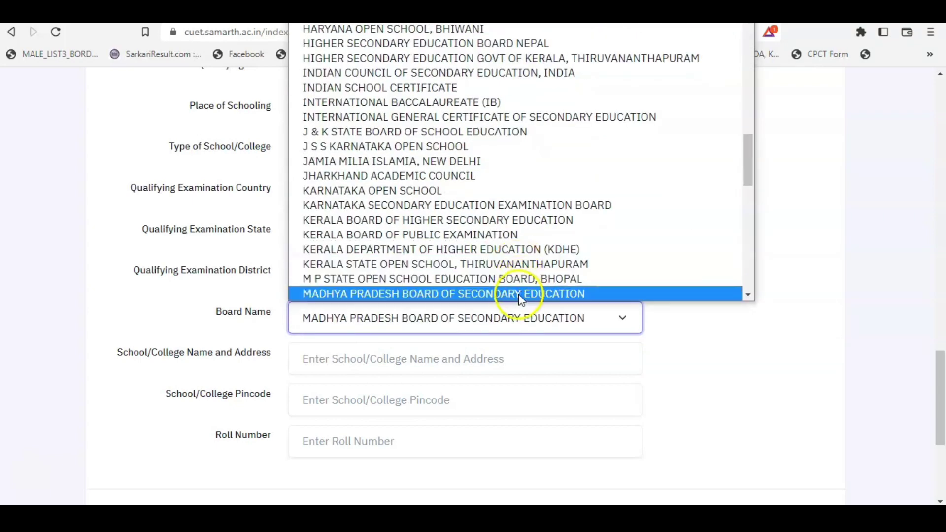
{"action": "left_click", "coordinate": [519, 294]}
Replace the school name and address with the pasted text
{"action": "scroll", "coordinate": [327, 295], "scroll_direction": "down", "scroll_amount": 1}
{"action": "left_click", "coordinate": [341, 281]}
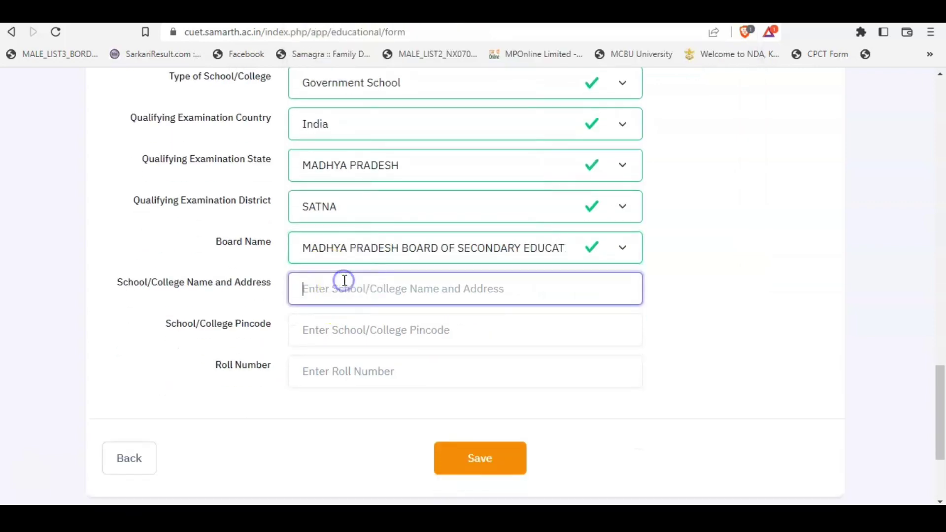
{"action": "scroll", "coordinate": [451, 316], "scroll_direction": "up", "scroll_amount": 5}
{"action": "scroll", "coordinate": [451, 316], "scroll_direction": "down", "scroll_amount": 6}
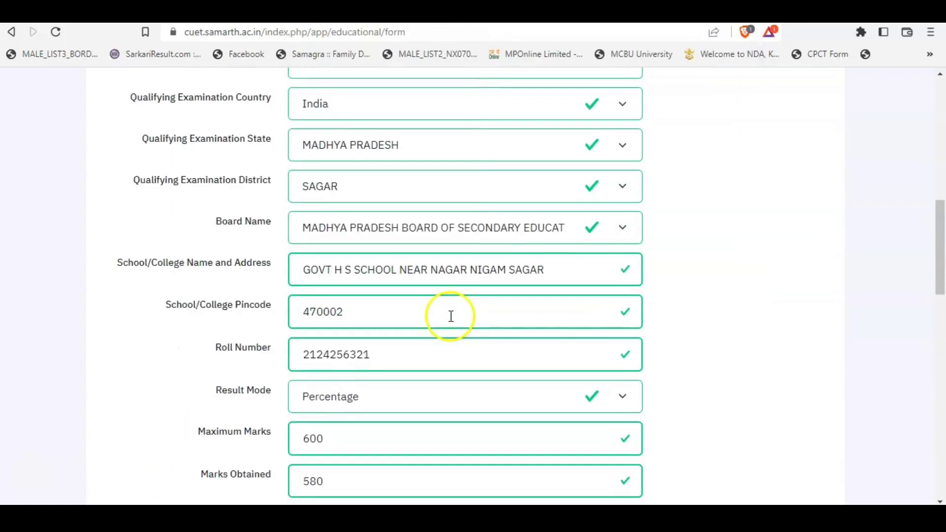
{"action": "double_click", "coordinate": [459, 269]}
{"action": "triple_click", "coordinate": [459, 270]}
{"action": "key", "text": "ctrl+c"}
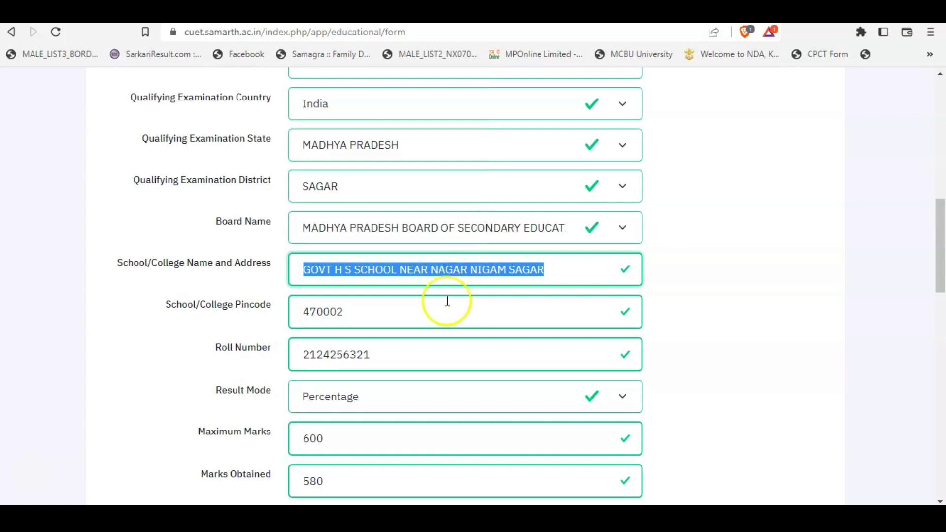
{"action": "scroll", "coordinate": [446, 310], "scroll_direction": "up", "scroll_amount": 5}
{"action": "scroll", "coordinate": [442, 319], "scroll_direction": "down", "scroll_amount": 7}
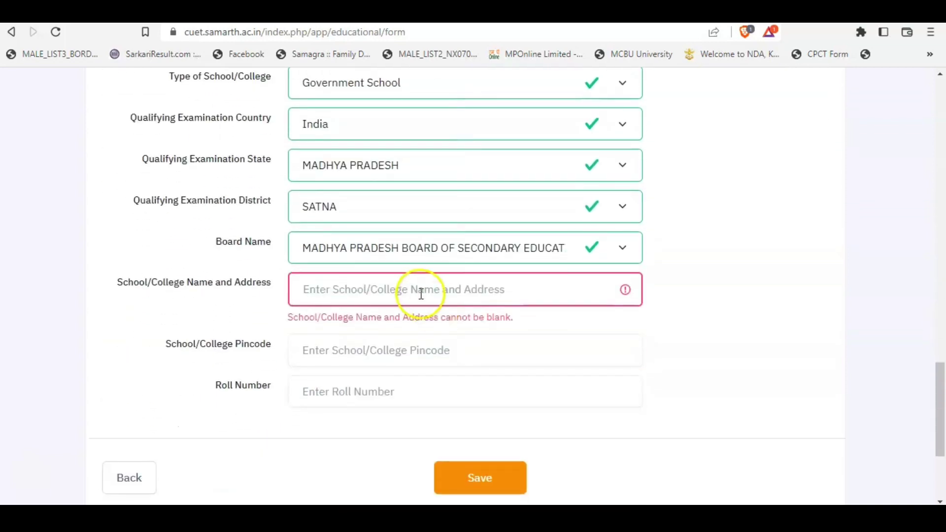
{"action": "left_click", "coordinate": [420, 294]}
{"action": "key", "text": "ctrl+v"}
Enter school pincode 470002 and the roll number, save, and proceed onward
{"action": "left_click", "coordinate": [368, 353]}
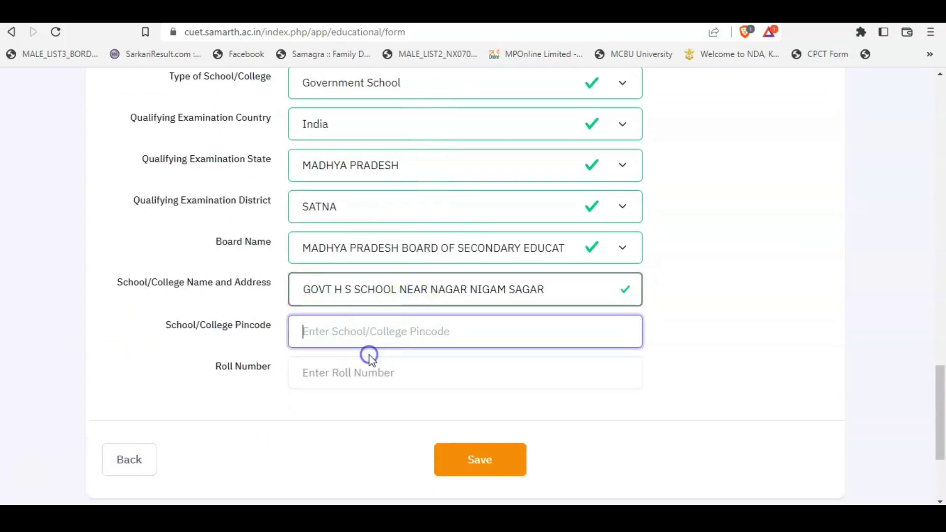
{"action": "type", "text": "47000"}
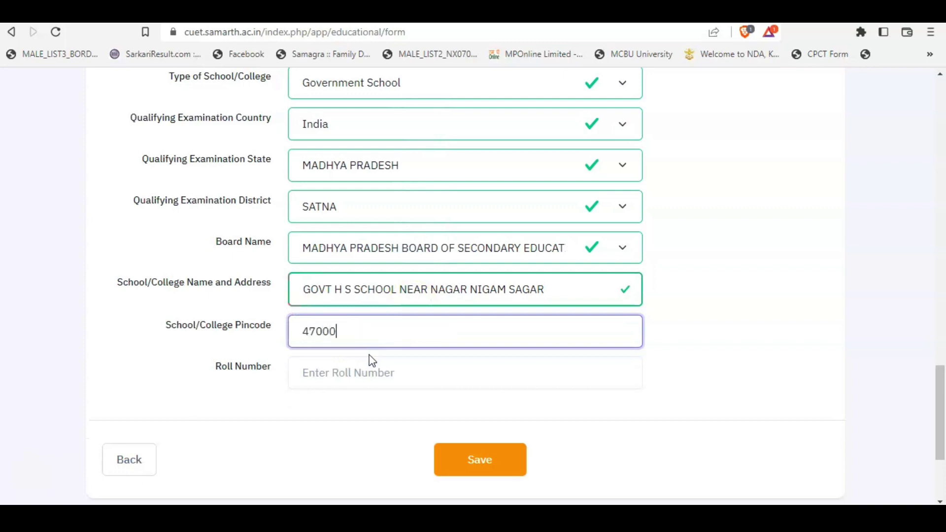
{"action": "type", "text": "2"}
{"action": "left_click", "coordinate": [372, 362]}
{"action": "scroll", "coordinate": [369, 359], "scroll_direction": "down", "scroll_amount": 3}
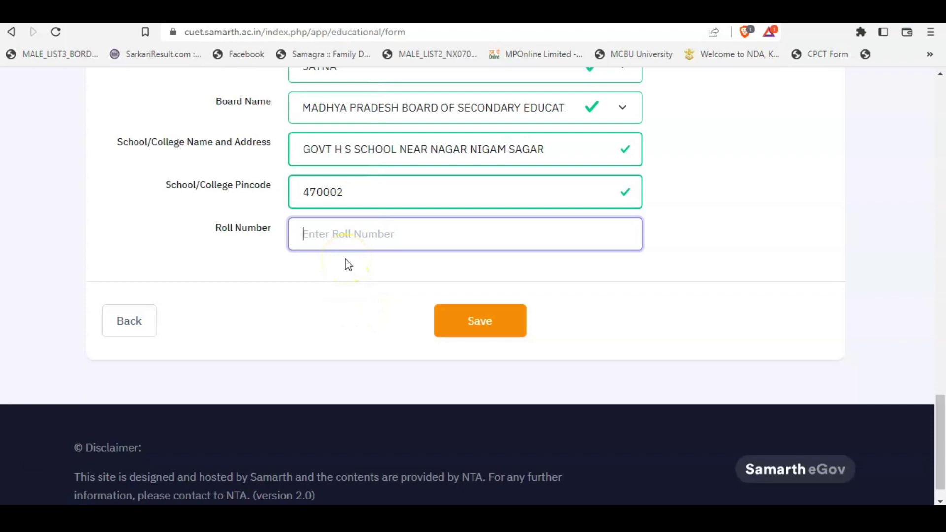
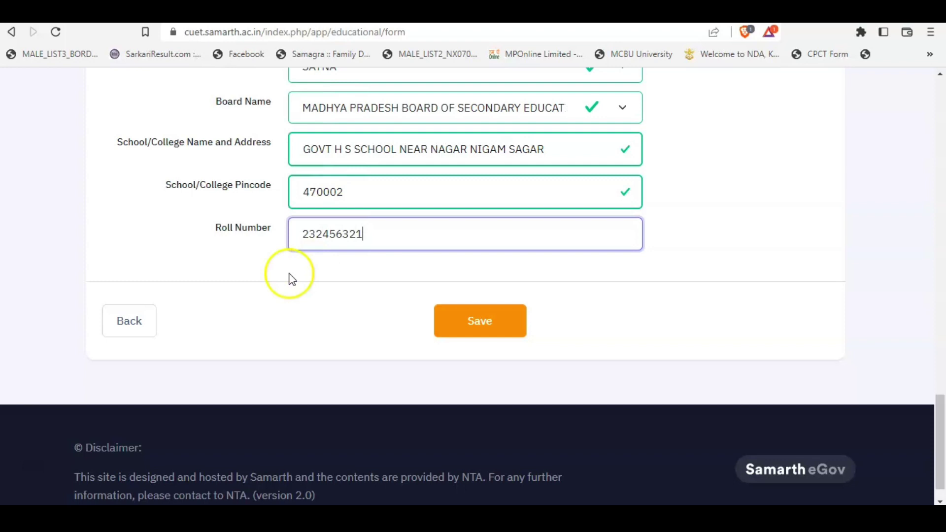
{"action": "left_click", "coordinate": [492, 324]}
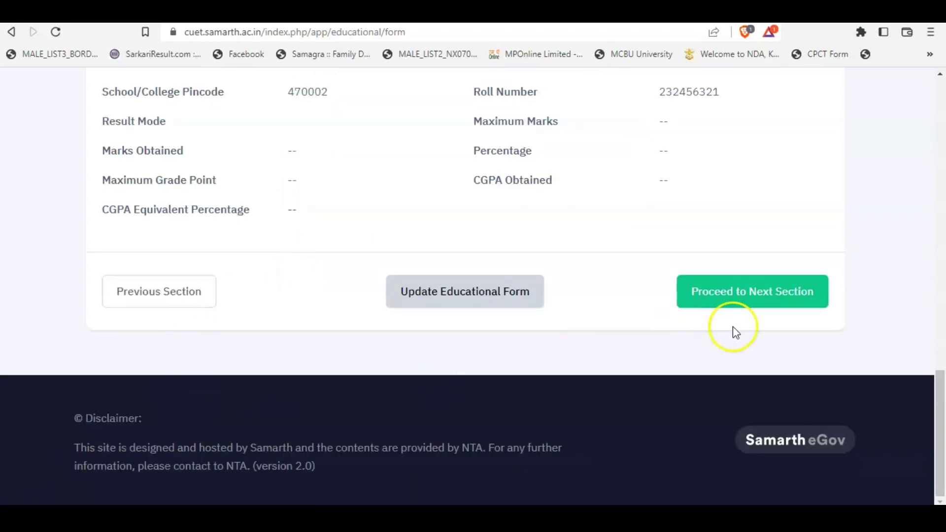
{"action": "left_click", "coordinate": [756, 298]}
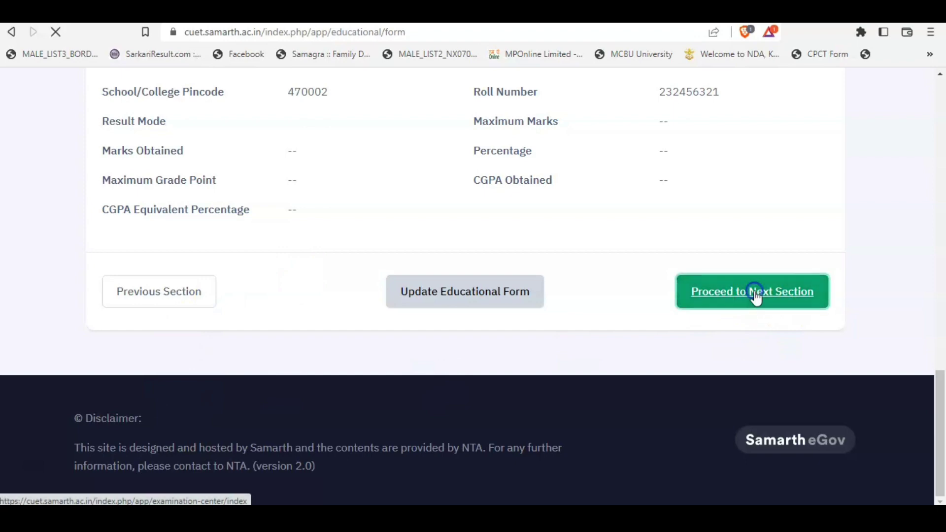
Set centre preferences to Madhya Pradesh SAGAR (MP15) then BHOPAL (MP03), and save
{"action": "scroll", "coordinate": [545, 370], "scroll_direction": "down", "scroll_amount": 5}
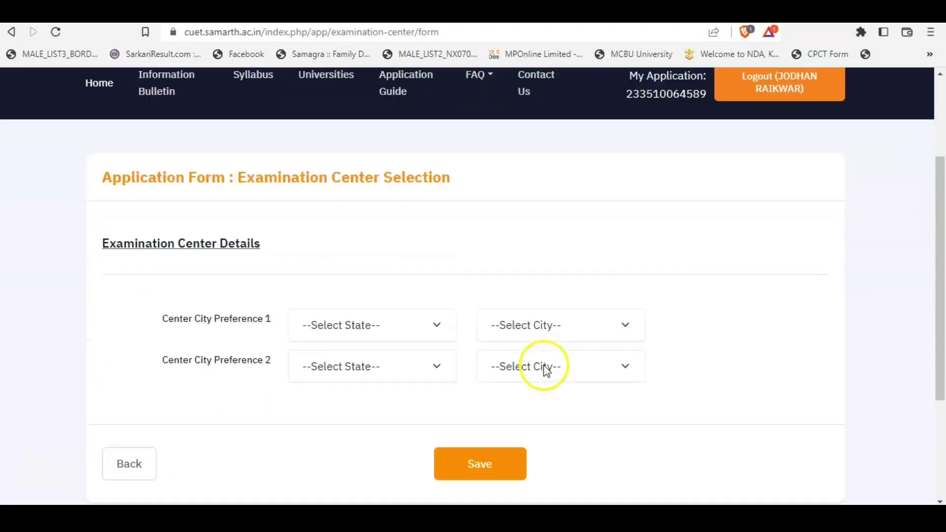
{"action": "scroll", "coordinate": [277, 335], "scroll_direction": "up", "scroll_amount": 1}
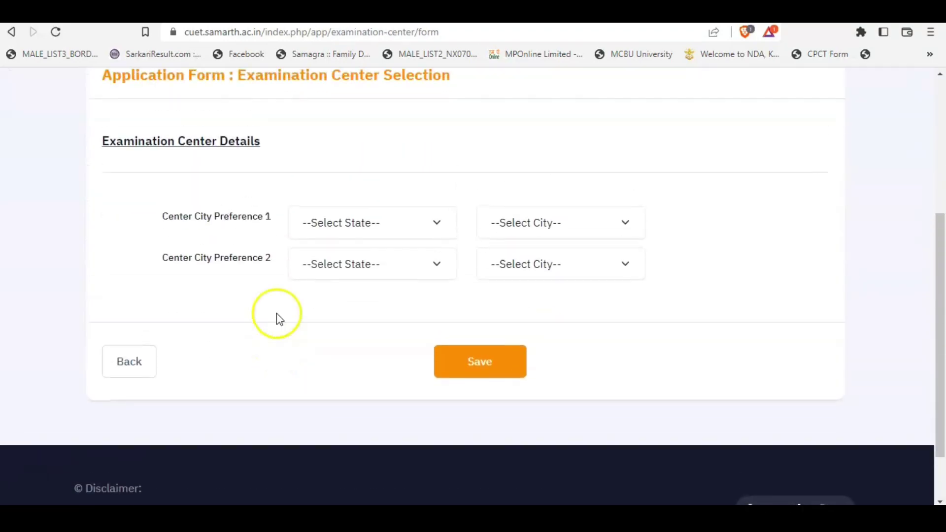
{"action": "left_click", "coordinate": [345, 229]}
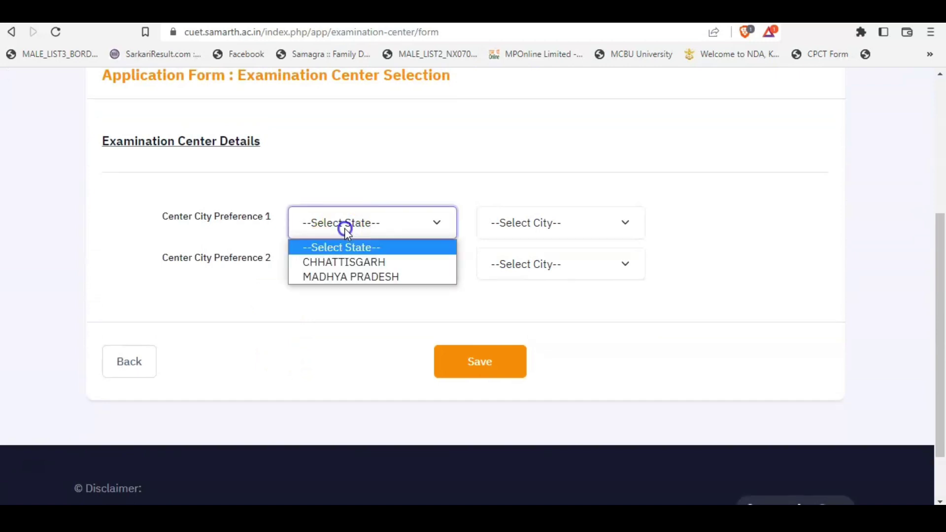
{"action": "left_click", "coordinate": [350, 277]}
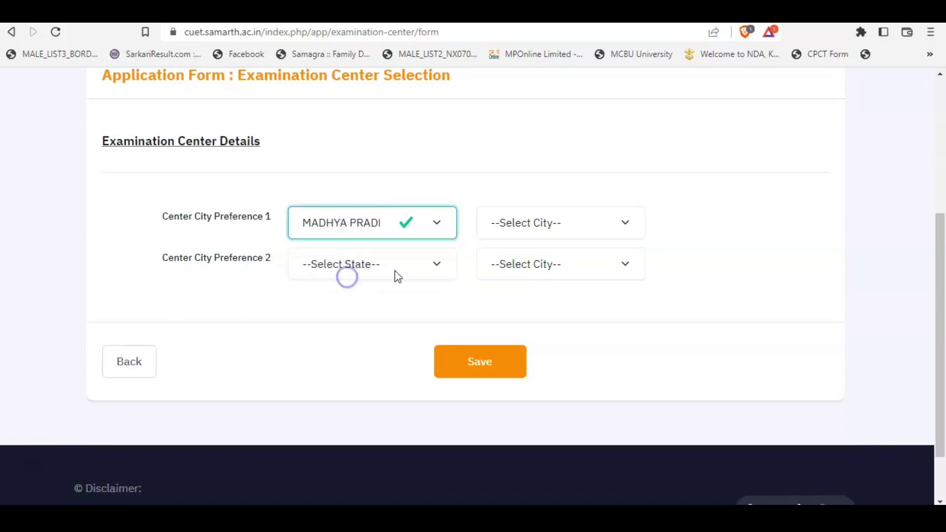
{"action": "left_click", "coordinate": [585, 223]}
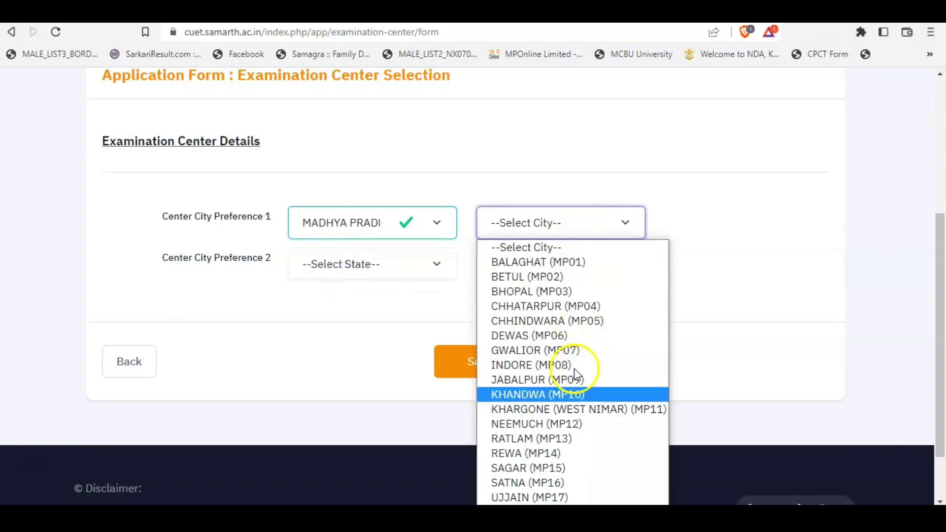
{"action": "left_click", "coordinate": [549, 472]}
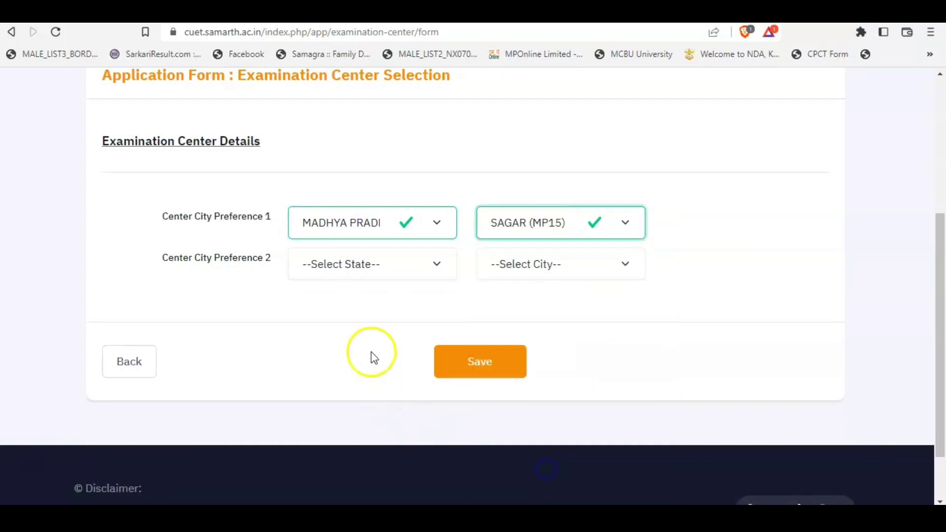
{"action": "left_click", "coordinate": [372, 264]}
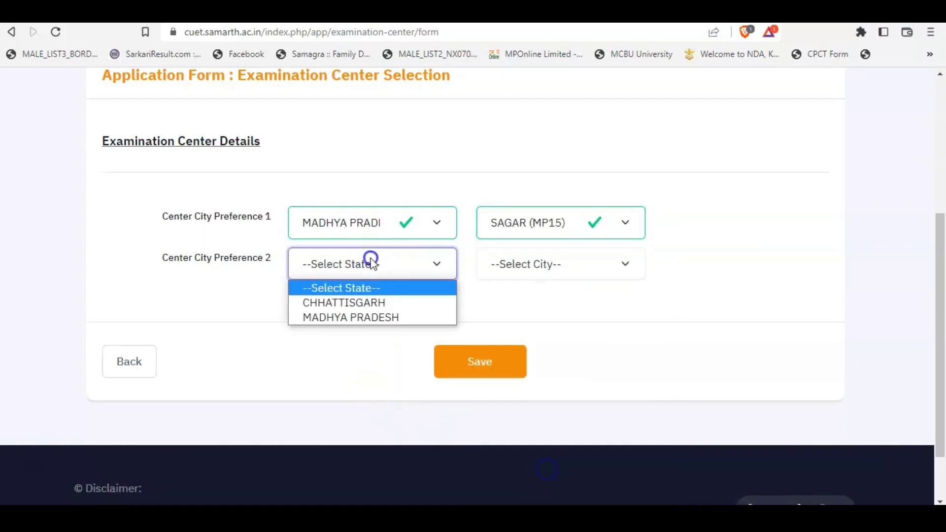
{"action": "left_click", "coordinate": [362, 317]}
{"action": "left_click", "coordinate": [538, 280]}
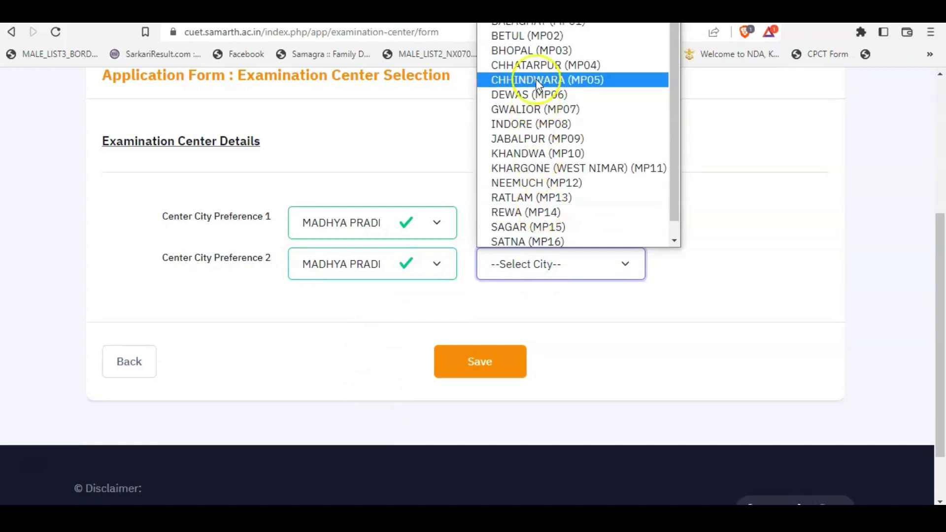
{"action": "left_click", "coordinate": [539, 51]}
{"action": "left_click", "coordinate": [502, 365]}
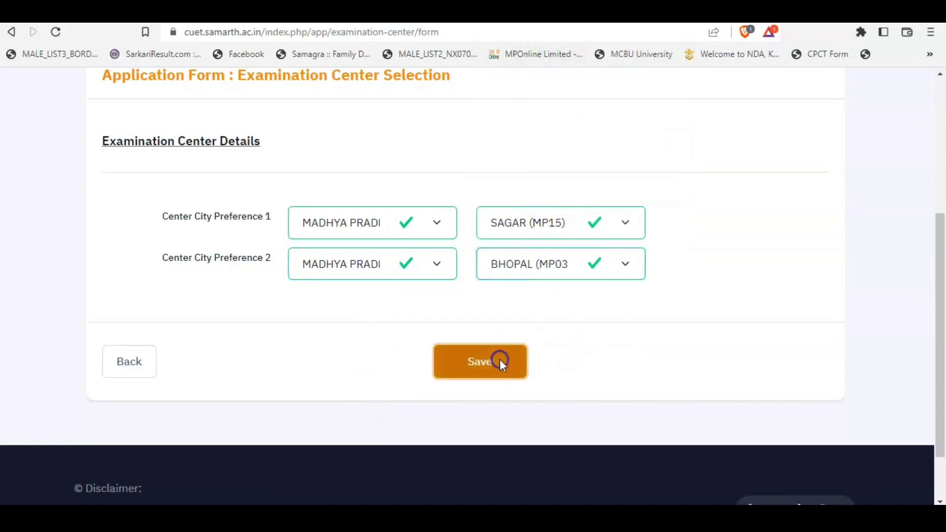
{"action": "scroll", "coordinate": [473, 376], "scroll_direction": "down", "scroll_amount": 2}
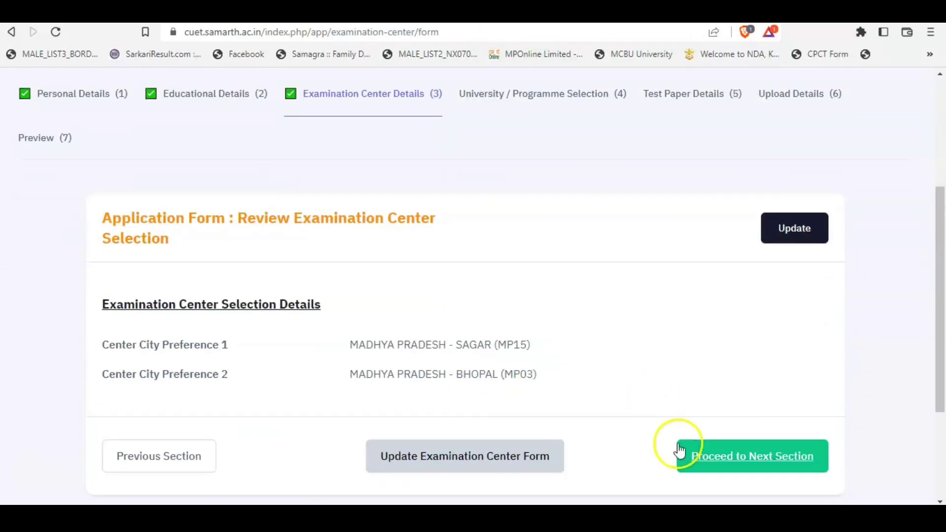
Move on to University / Programme Selection and open the Information Bulletin IBCUETUG2023.pdf
{"action": "left_click", "coordinate": [712, 461]}
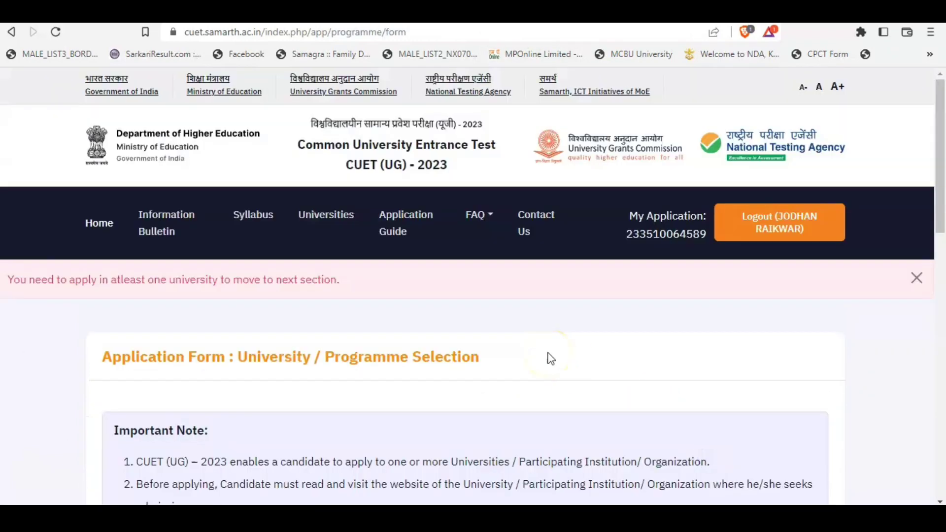
{"action": "scroll", "coordinate": [551, 359], "scroll_direction": "down", "scroll_amount": 4}
{"action": "scroll", "coordinate": [551, 359], "scroll_direction": "up", "scroll_amount": 1}
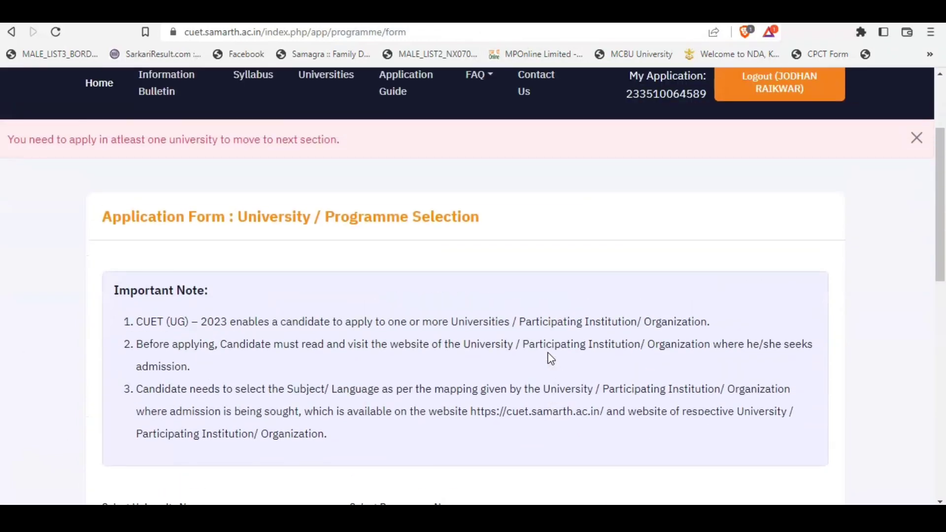
{"action": "scroll", "coordinate": [551, 359], "scroll_direction": "down", "scroll_amount": 6}
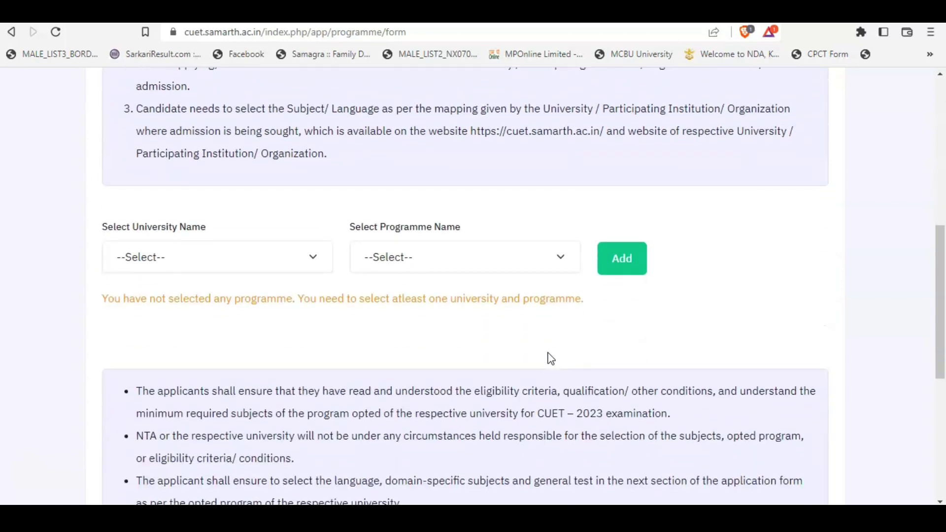
{"action": "left_click", "coordinate": [343, 329]}
{"action": "scroll", "coordinate": [211, 296], "scroll_direction": "up", "scroll_amount": 1}
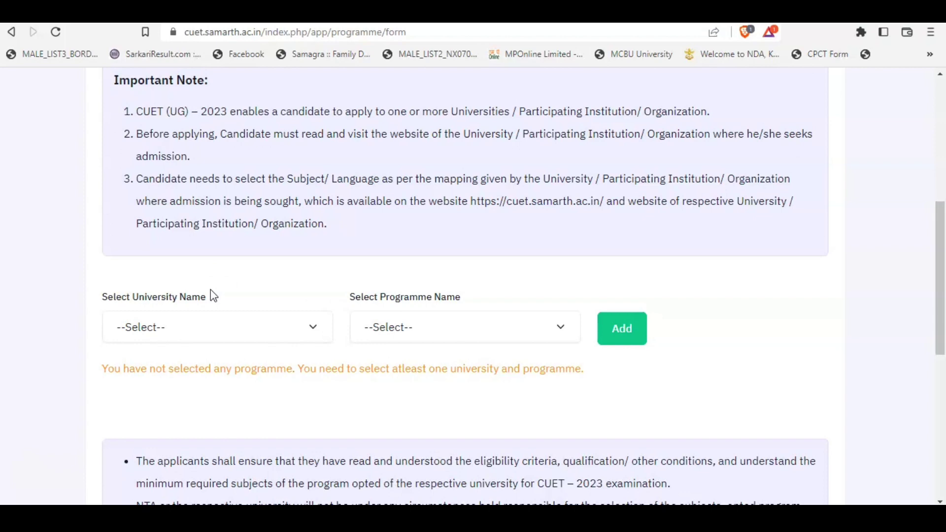
{"action": "scroll", "coordinate": [213, 296], "scroll_direction": "down", "scroll_amount": 1}
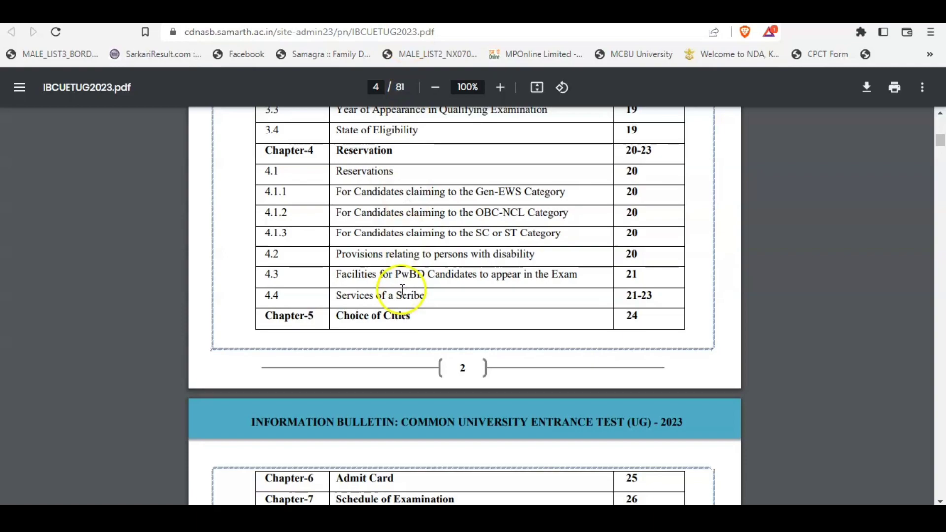
{"action": "scroll", "coordinate": [394, 295], "scroll_direction": "up", "scroll_amount": 15}
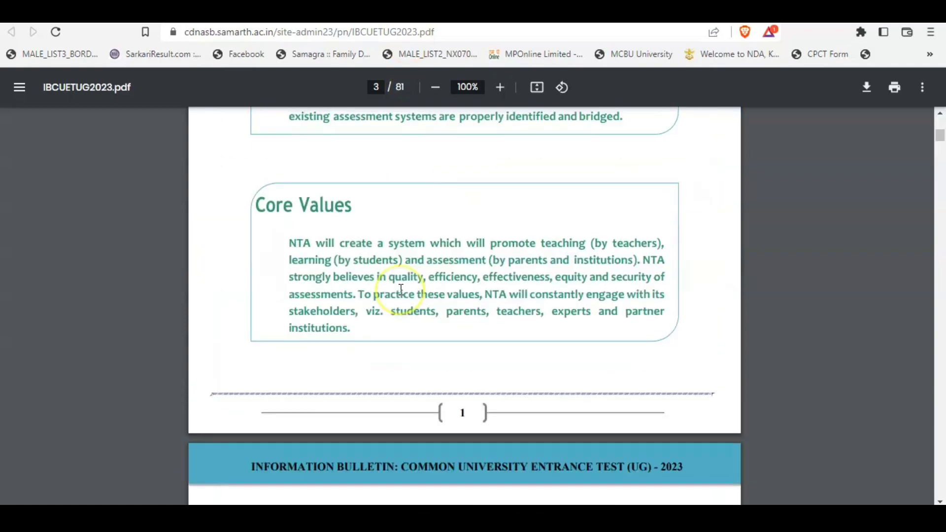
Review the notice's Annexure 1 subject-code tables, then return to the programme form
{"action": "scroll", "coordinate": [401, 291], "scroll_direction": "up", "scroll_amount": 10}
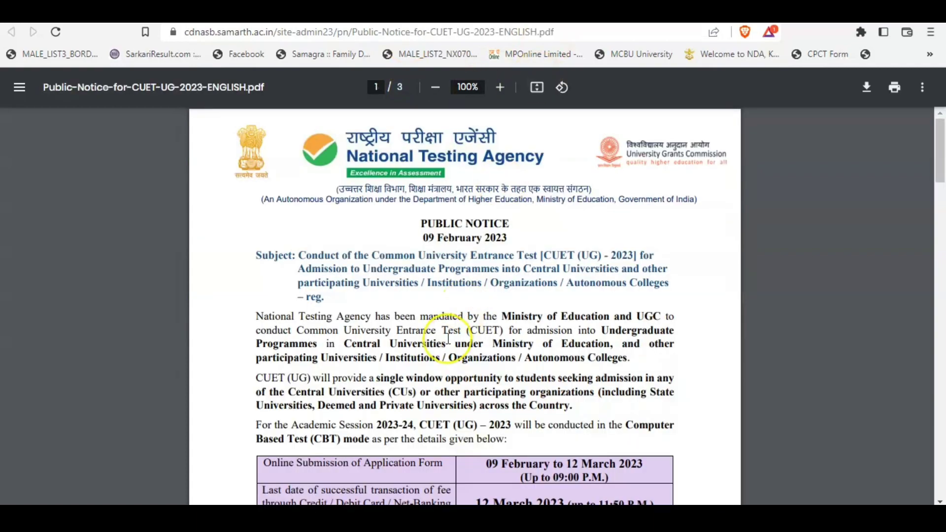
{"action": "scroll", "coordinate": [449, 339], "scroll_direction": "down", "scroll_amount": 10}
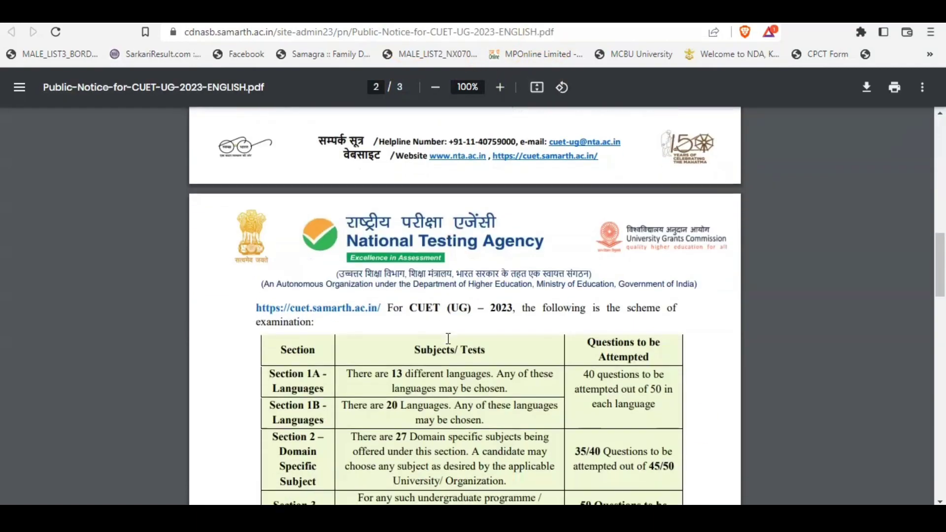
{"action": "scroll", "coordinate": [449, 339], "scroll_direction": "down", "scroll_amount": 10}
{"action": "scroll", "coordinate": [400, 265], "scroll_direction": "up", "scroll_amount": 7}
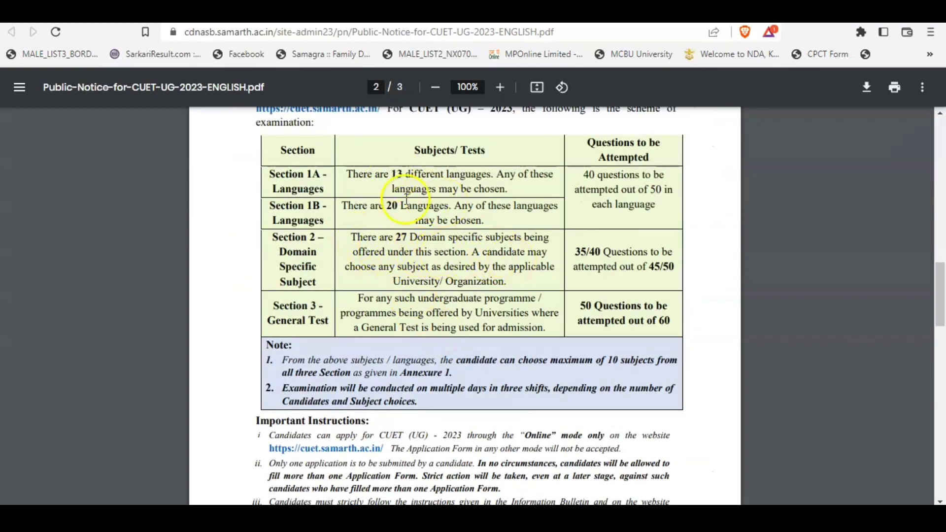
{"action": "scroll", "coordinate": [497, 342], "scroll_direction": "down", "scroll_amount": 14}
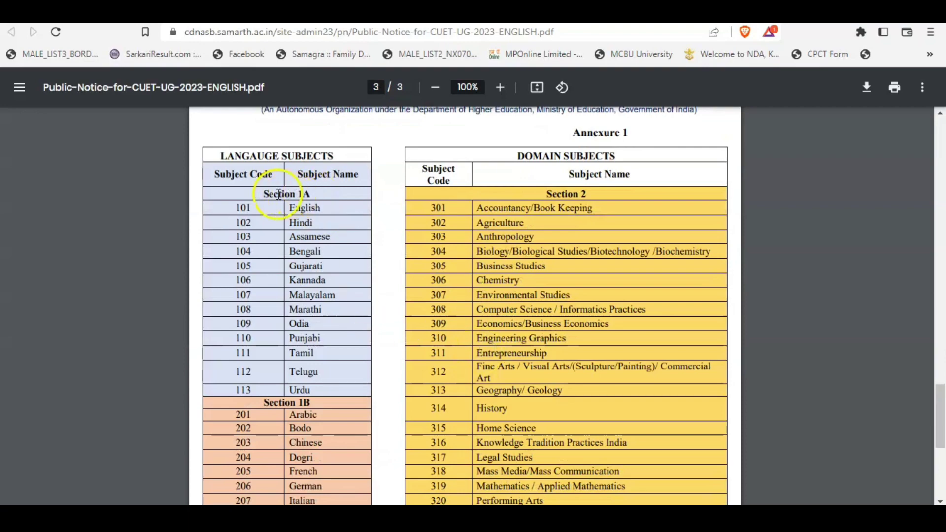
{"action": "scroll", "coordinate": [313, 367], "scroll_direction": "down", "scroll_amount": 3}
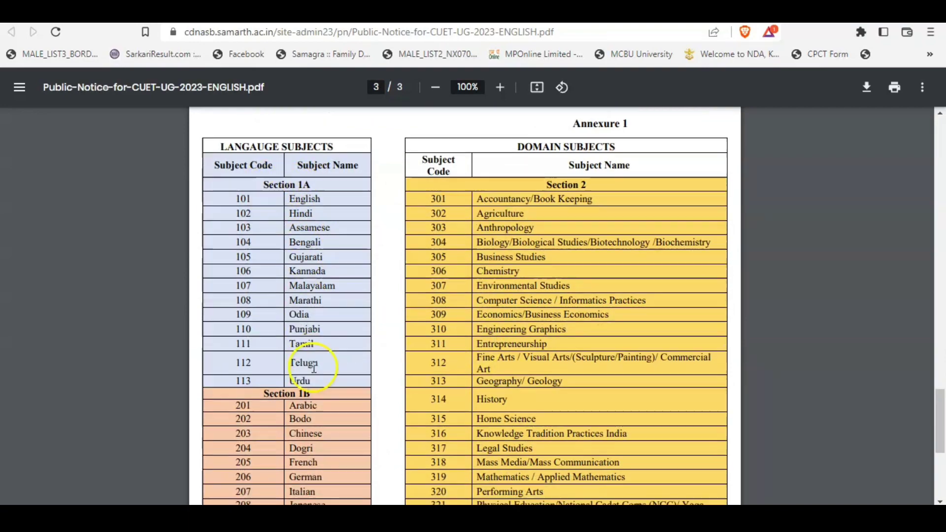
{"action": "scroll", "coordinate": [313, 394], "scroll_direction": "down", "scroll_amount": 3}
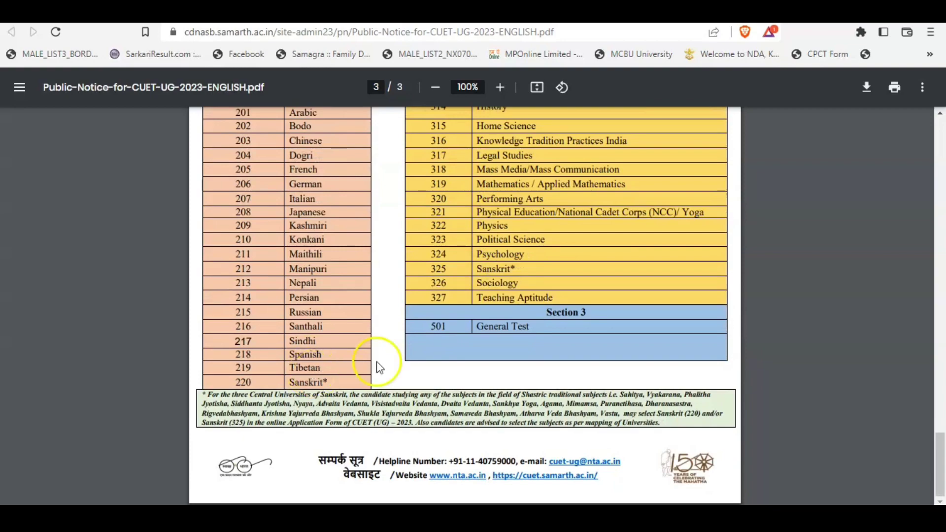
{"action": "scroll", "coordinate": [491, 325], "scroll_direction": "up", "scroll_amount": 5}
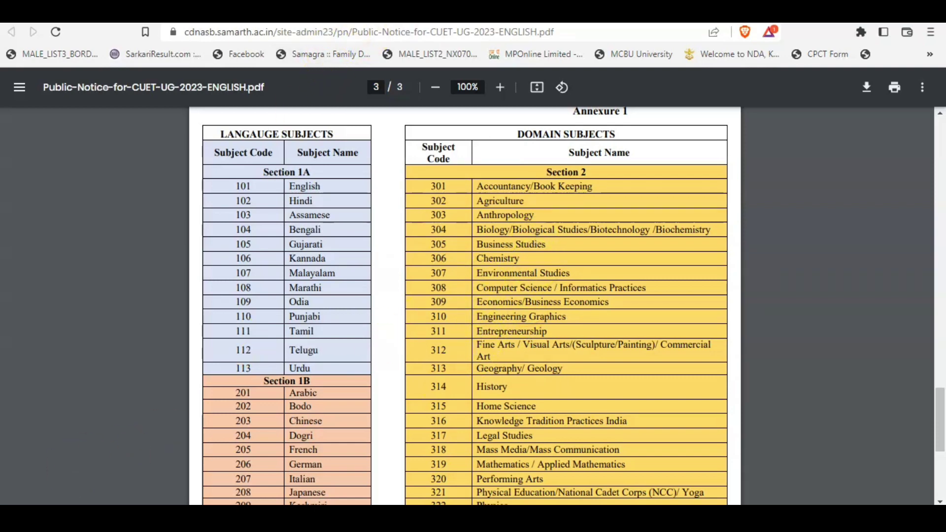
{"action": "left_click", "coordinate": [344, 17]}
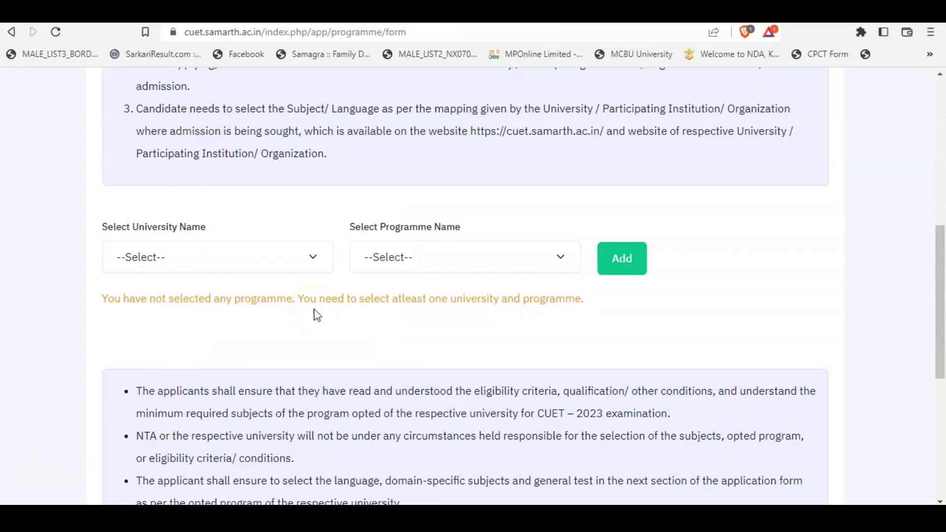
Browse the Select University Name list without choosing any university
{"action": "scroll", "coordinate": [317, 316], "scroll_direction": "down", "scroll_amount": 1}
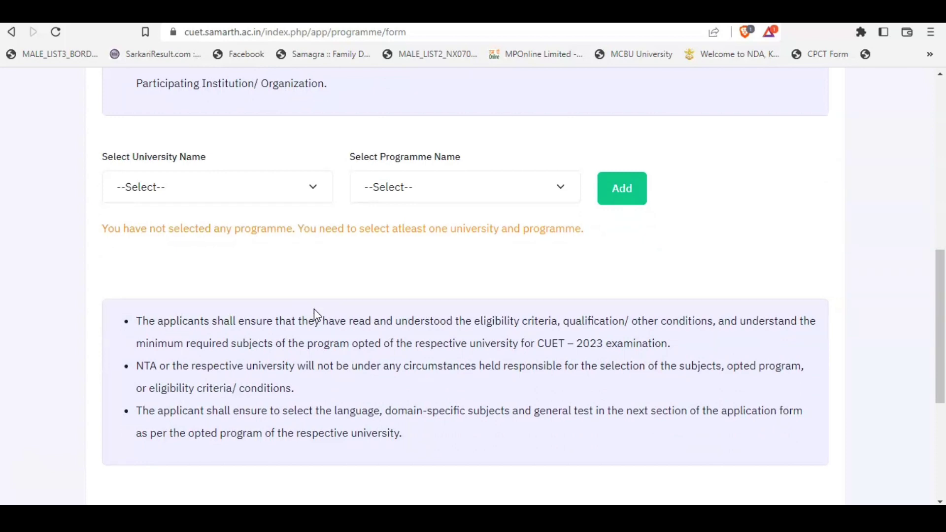
{"action": "left_click", "coordinate": [240, 186]}
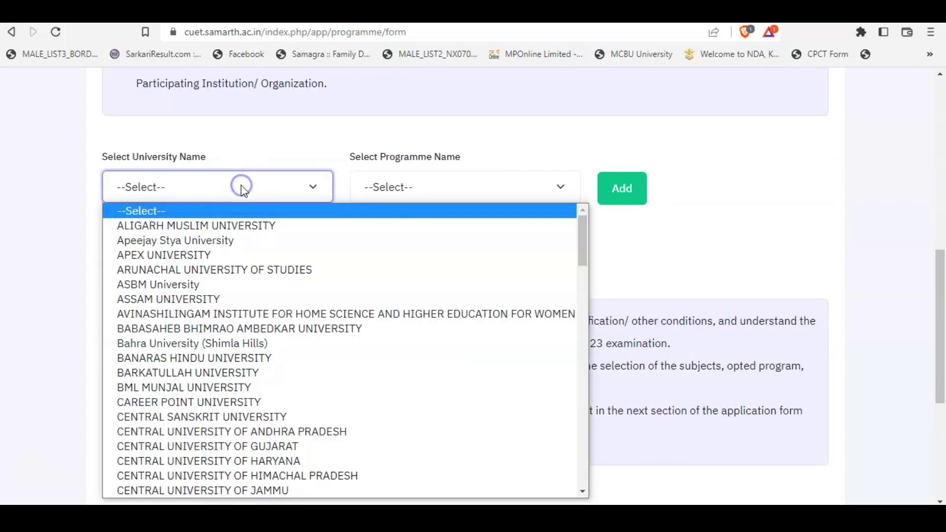
{"action": "scroll", "coordinate": [470, 171], "scroll_direction": "down", "scroll_amount": 2}
{"action": "scroll", "coordinate": [412, 169], "scroll_direction": "up", "scroll_amount": 2}
{"action": "left_click", "coordinate": [261, 190]}
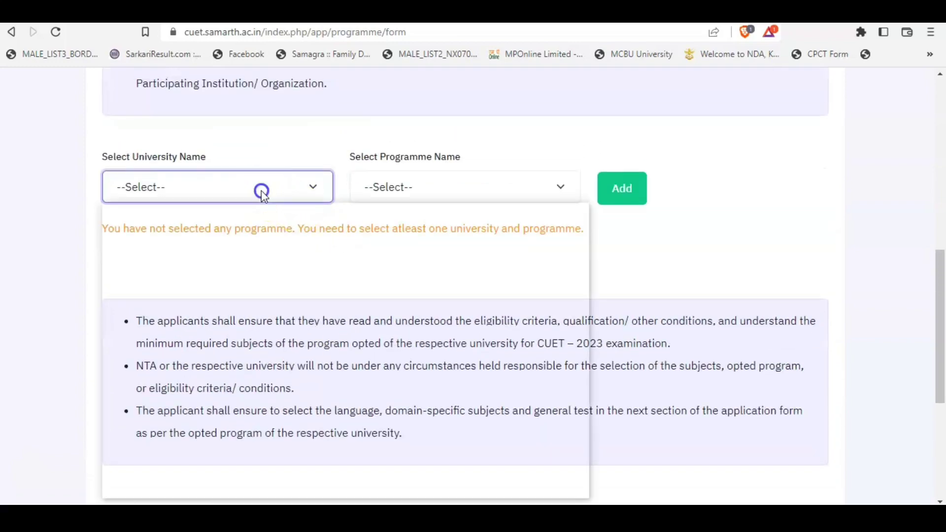
{"action": "scroll", "coordinate": [261, 319], "scroll_direction": "down", "scroll_amount": 1}
{"action": "scroll", "coordinate": [261, 320], "scroll_direction": "down", "scroll_amount": 20}
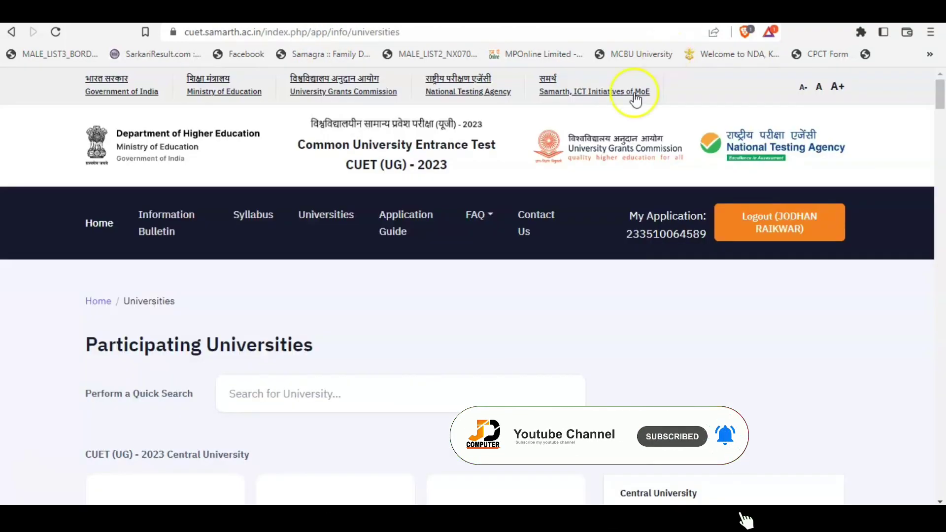
{"action": "scroll", "coordinate": [471, 266], "scroll_direction": "down", "scroll_amount": 7}
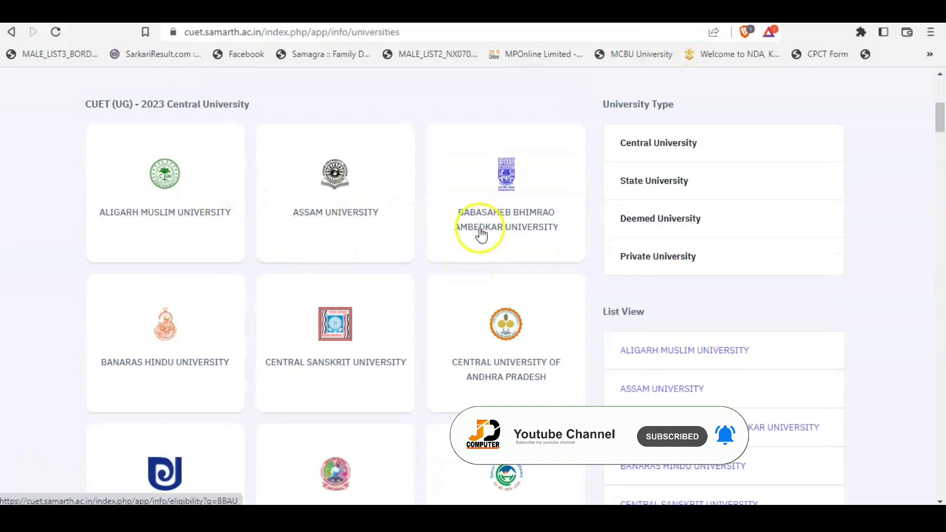
{"action": "scroll", "coordinate": [394, 332], "scroll_direction": "down", "scroll_amount": 20}
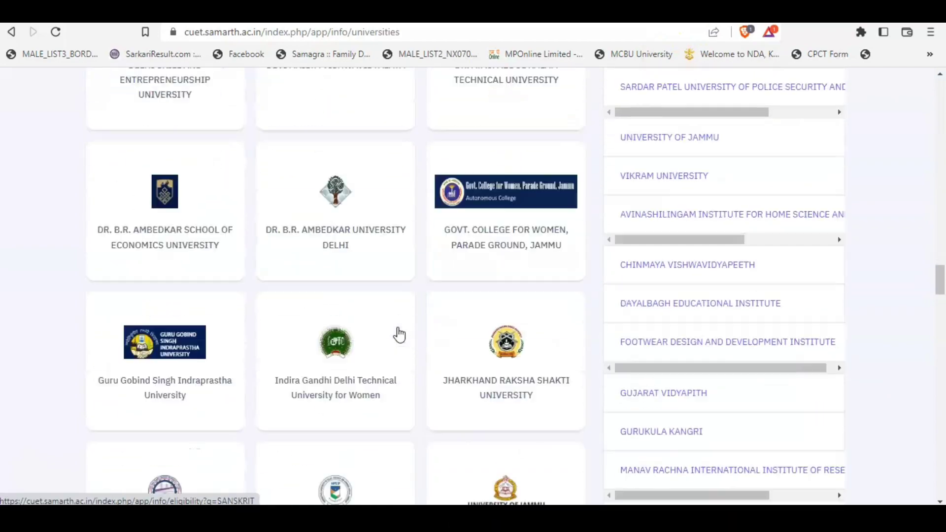
{"action": "scroll", "coordinate": [399, 335], "scroll_direction": "down", "scroll_amount": 20}
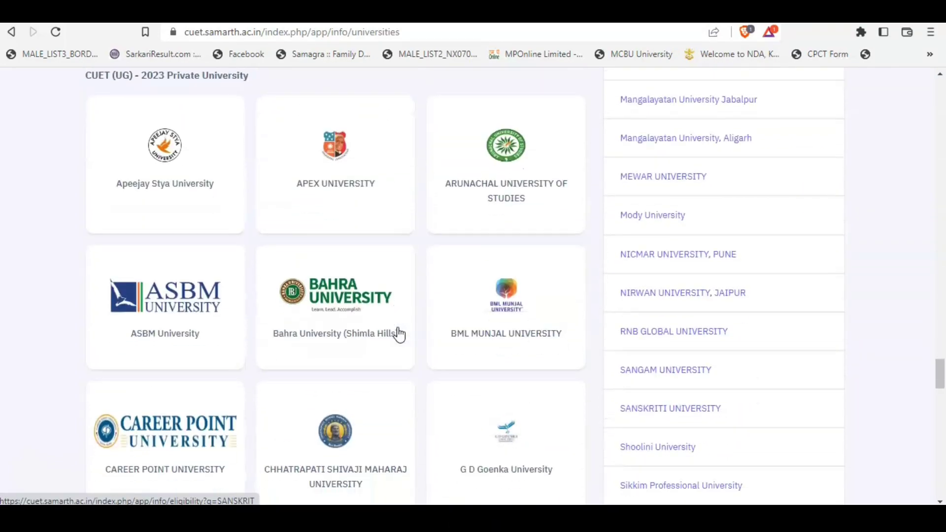
{"action": "scroll", "coordinate": [399, 335], "scroll_direction": "down", "scroll_amount": 10}
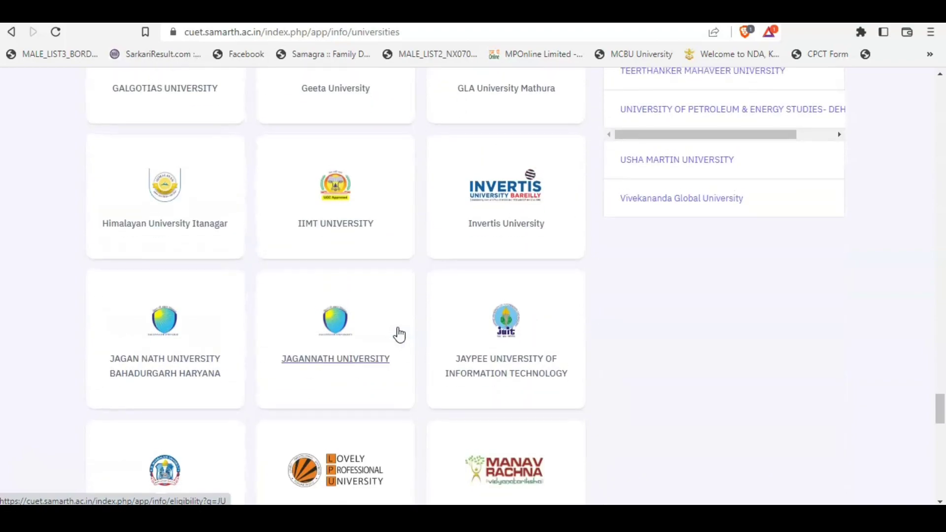
{"action": "scroll", "coordinate": [399, 335], "scroll_direction": "down", "scroll_amount": 4}
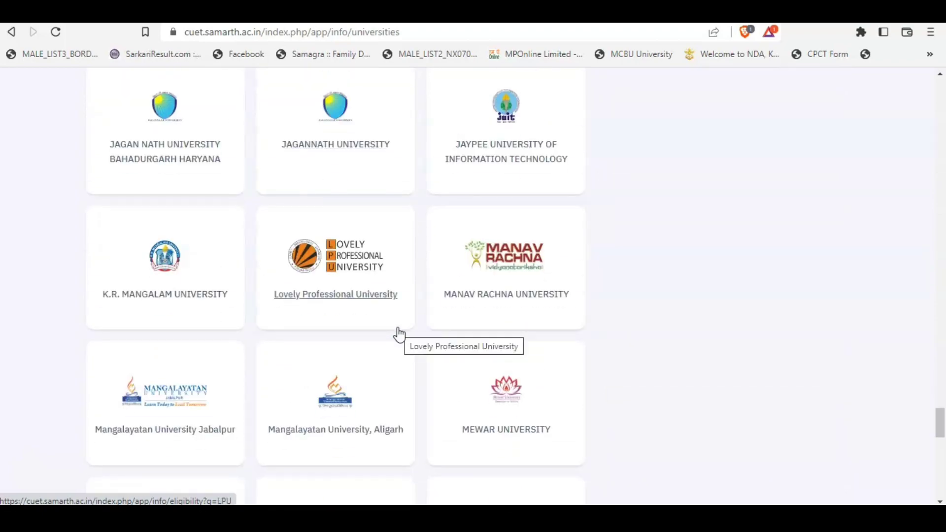
{"action": "scroll", "coordinate": [399, 335], "scroll_direction": "down", "scroll_amount": 5}
{"action": "scroll", "coordinate": [401, 334], "scroll_direction": "down", "scroll_amount": 10}
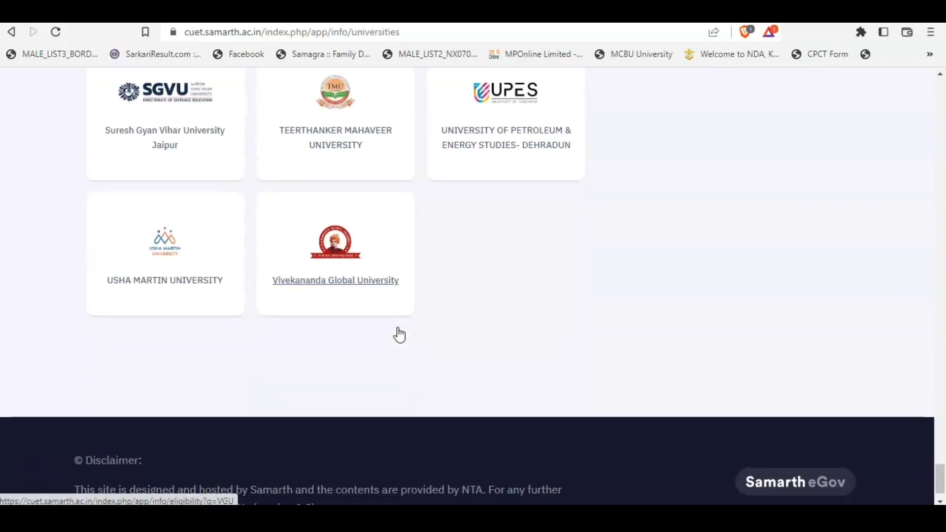
{"action": "scroll", "coordinate": [399, 335], "scroll_direction": "up", "scroll_amount": 15}
{"action": "scroll", "coordinate": [399, 335], "scroll_direction": "up", "scroll_amount": 15}
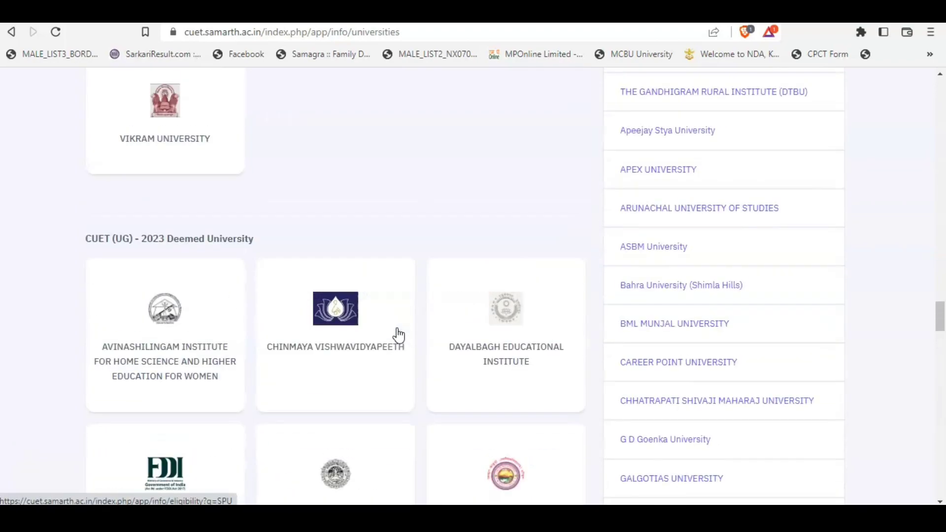
{"action": "scroll", "coordinate": [400, 335], "scroll_direction": "down", "scroll_amount": 4}
{"action": "left_click", "coordinate": [180, 270]}
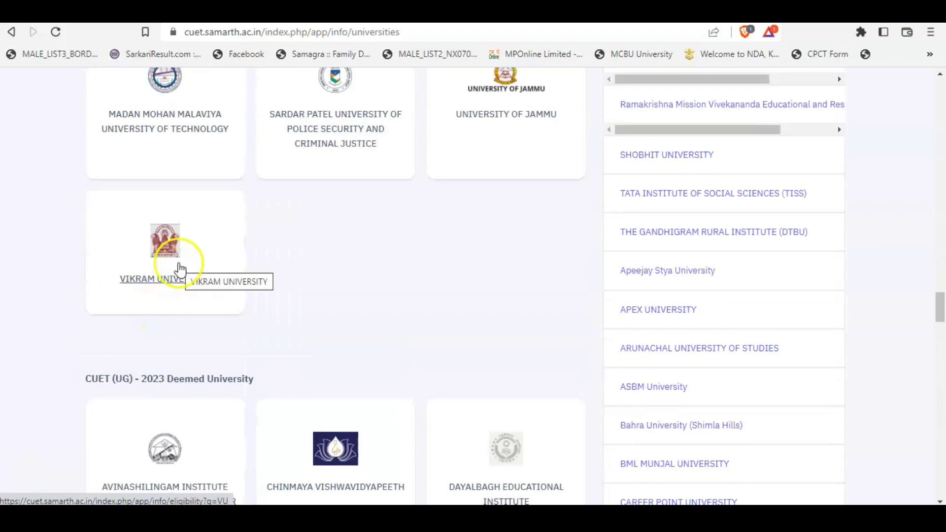
{"action": "scroll", "coordinate": [180, 270], "scroll_direction": "up", "scroll_amount": 12}
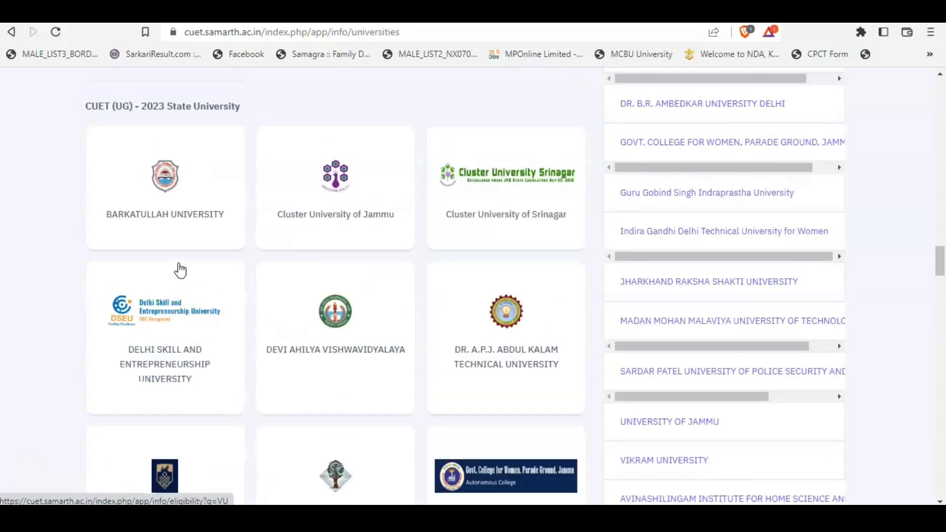
{"action": "right_click", "coordinate": [188, 213]}
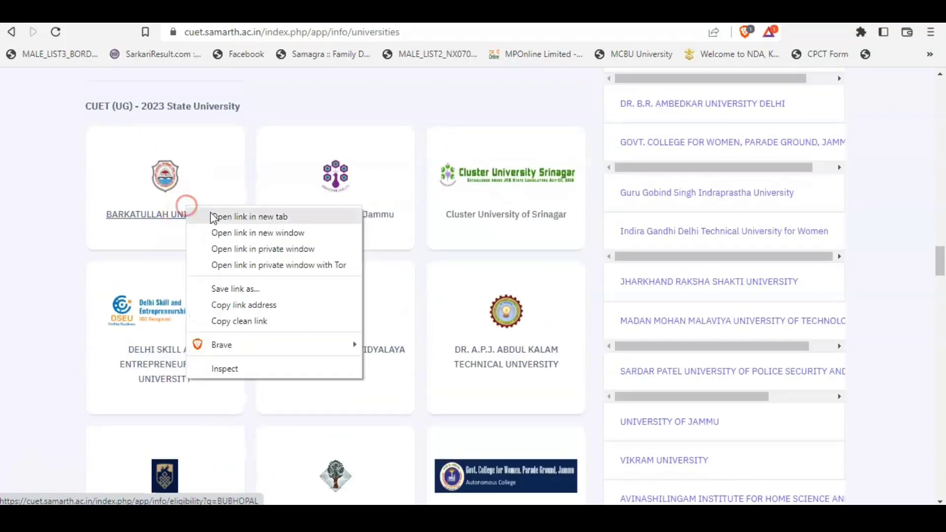
{"action": "left_click", "coordinate": [224, 217]}
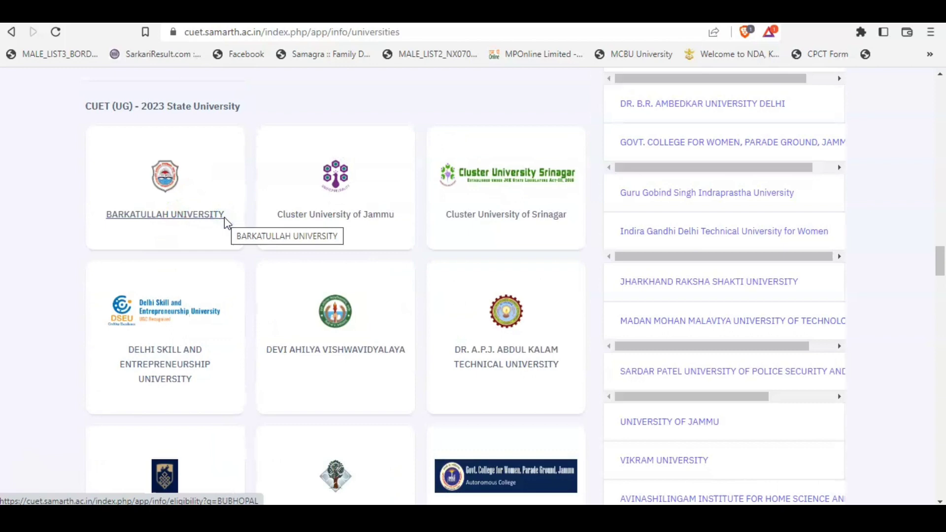
{"action": "scroll", "coordinate": [232, 311], "scroll_direction": "up", "scroll_amount": 10}
{"action": "scroll", "coordinate": [234, 311], "scroll_direction": "up", "scroll_amount": 10}
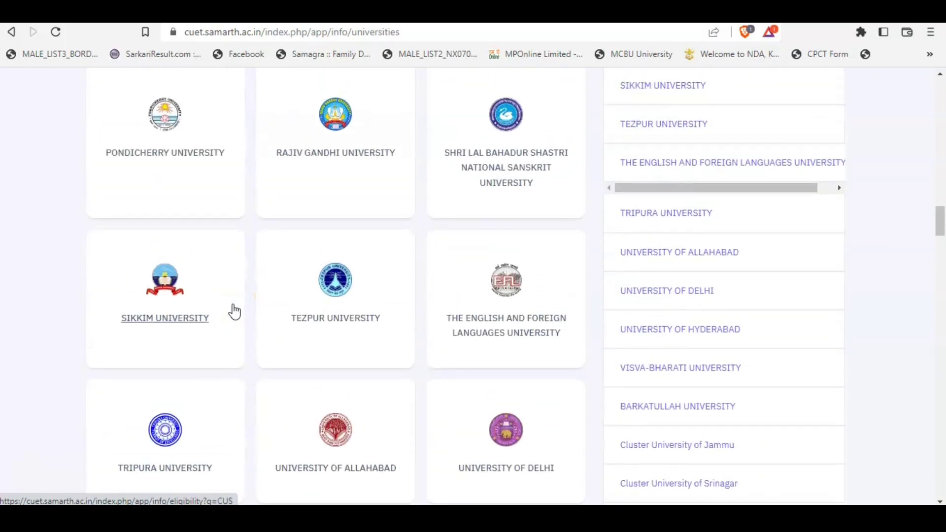
{"action": "scroll", "coordinate": [234, 312], "scroll_direction": "up", "scroll_amount": 12}
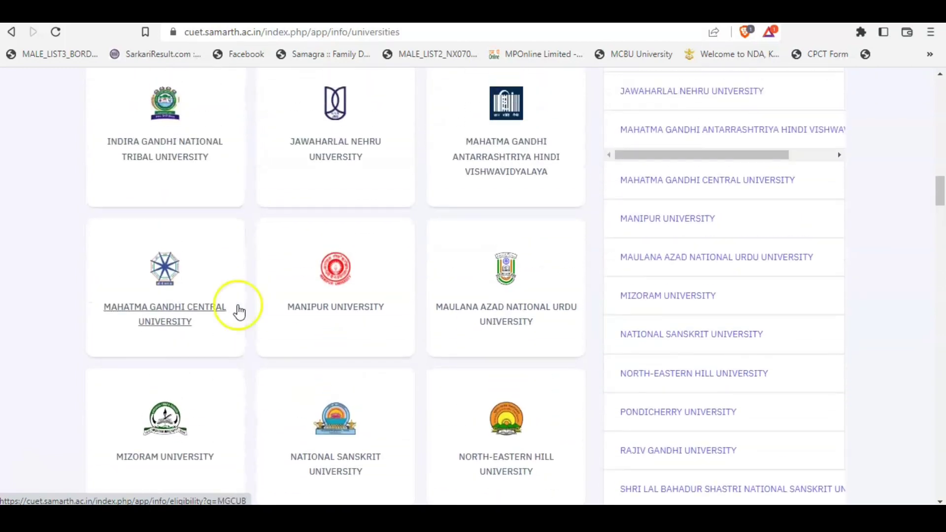
{"action": "scroll", "coordinate": [338, 315], "scroll_direction": "down", "scroll_amount": 3}
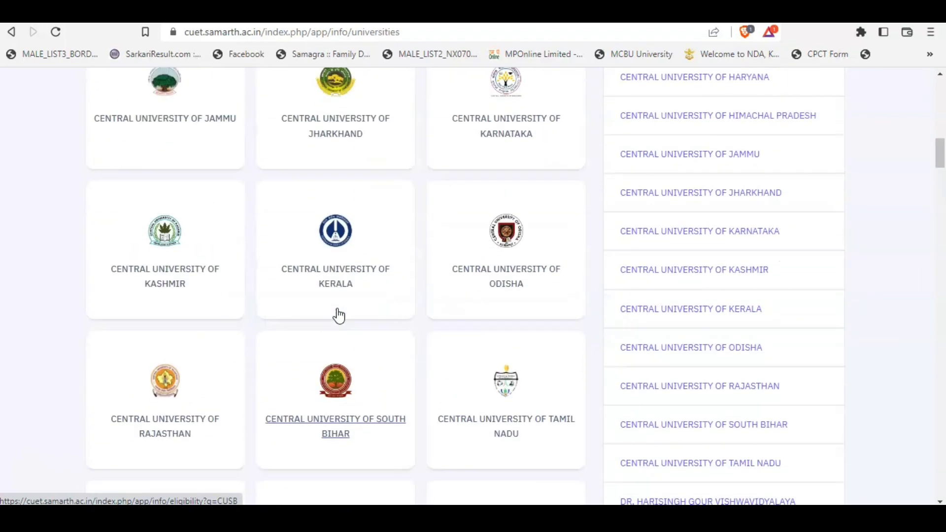
{"action": "left_click", "coordinate": [180, 419]}
{"action": "right_click", "coordinate": [180, 419]}
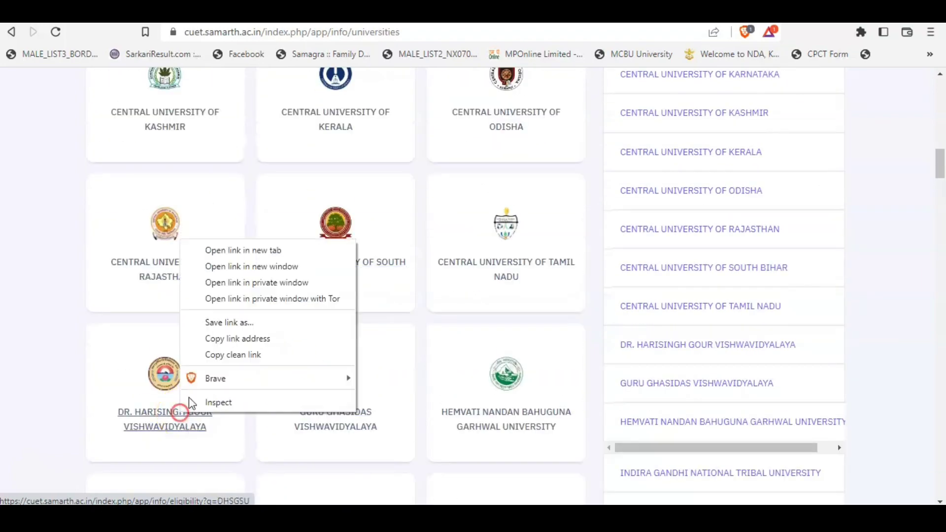
{"action": "left_click", "coordinate": [238, 249]}
{"action": "scroll", "coordinate": [238, 249], "scroll_direction": "up", "scroll_amount": 3}
{"action": "scroll", "coordinate": [275, 340], "scroll_direction": "up", "scroll_amount": 10}
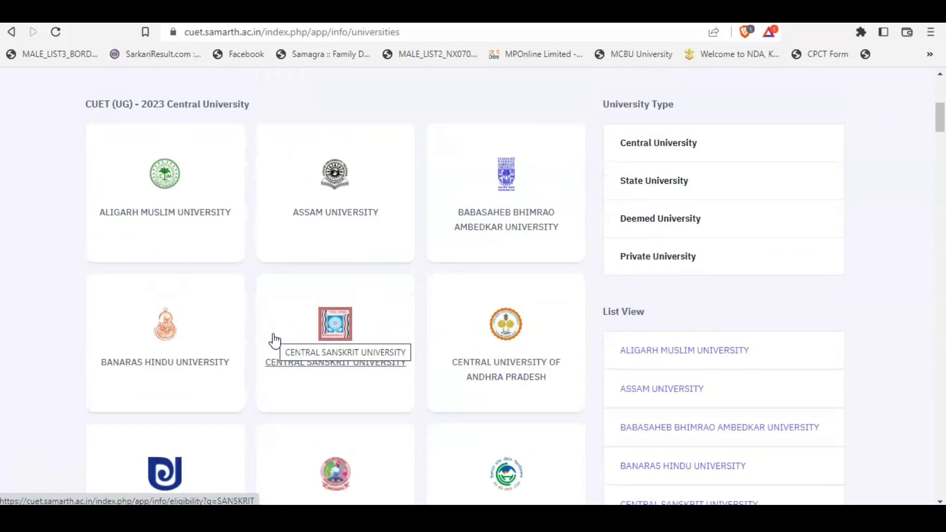
{"action": "right_click", "coordinate": [186, 361]}
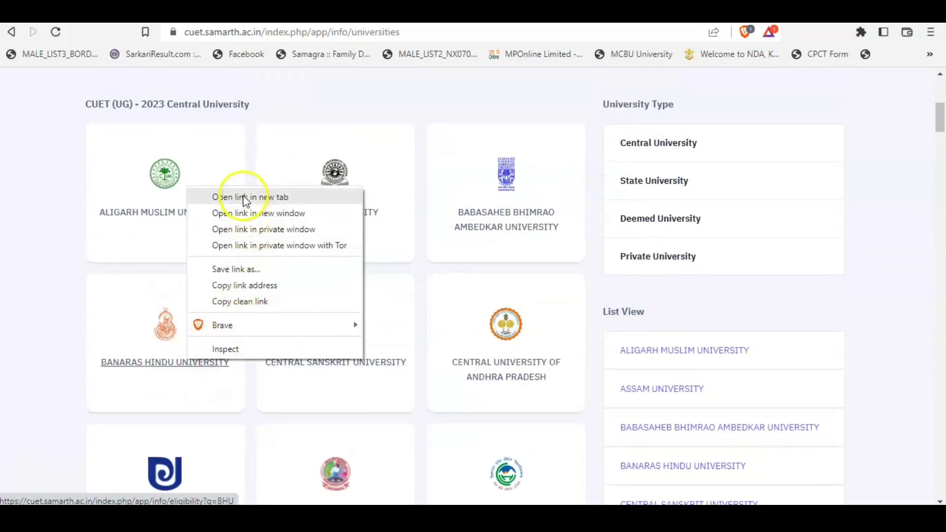
{"action": "left_click", "coordinate": [239, 196]}
{"action": "scroll", "coordinate": [244, 372], "scroll_direction": "down", "scroll_amount": 4}
{"action": "scroll", "coordinate": [246, 372], "scroll_direction": "up", "scroll_amount": 7}
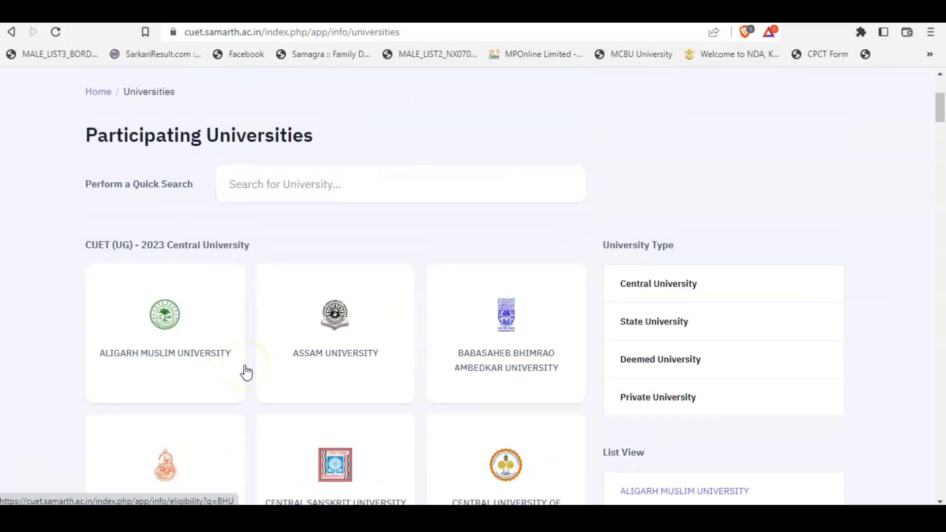
{"action": "scroll", "coordinate": [246, 372], "scroll_direction": "down", "scroll_amount": 7}
{"action": "scroll", "coordinate": [246, 373], "scroll_direction": "down", "scroll_amount": 4}
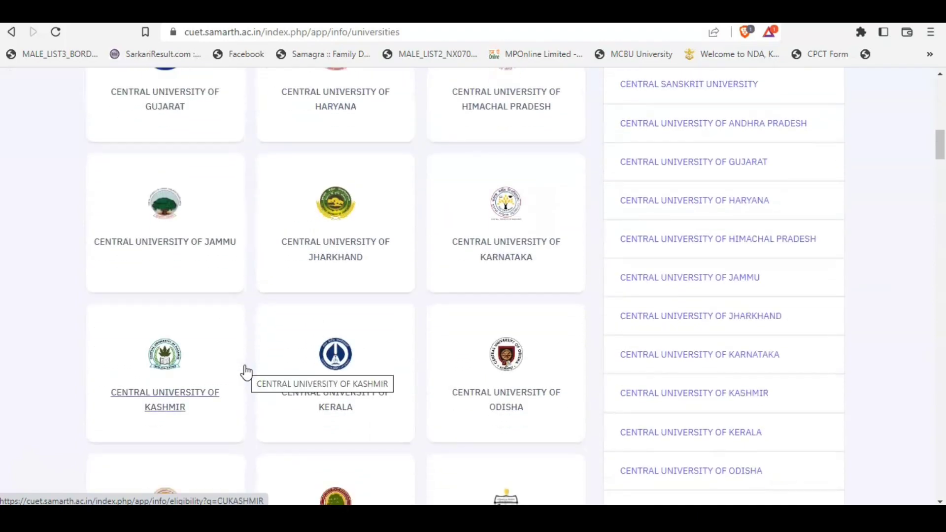
{"action": "scroll", "coordinate": [246, 373], "scroll_direction": "down", "scroll_amount": 5}
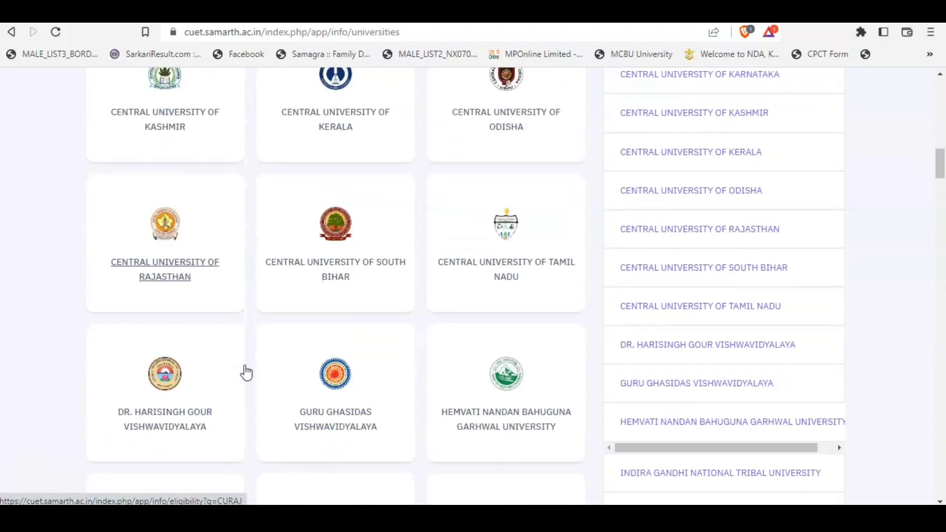
{"action": "scroll", "coordinate": [247, 374], "scroll_direction": "down", "scroll_amount": 4}
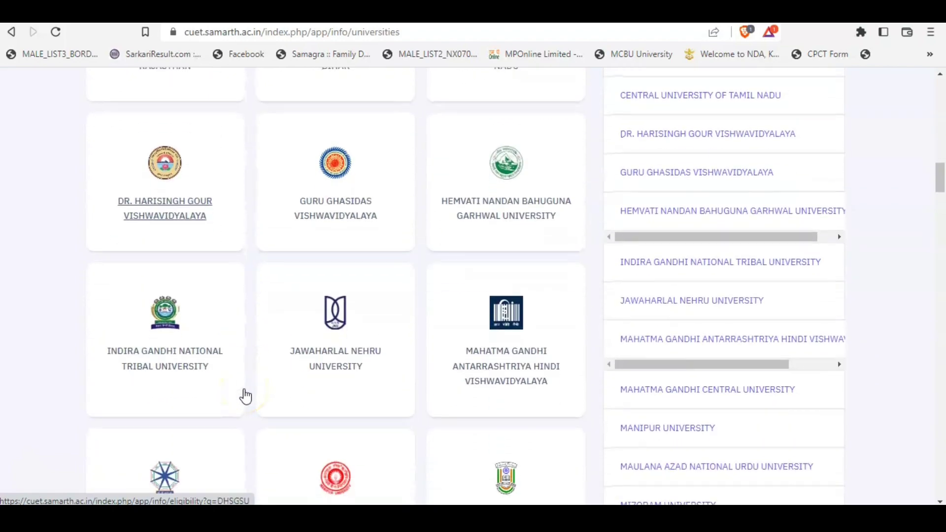
{"action": "scroll", "coordinate": [245, 396], "scroll_direction": "down", "scroll_amount": 8}
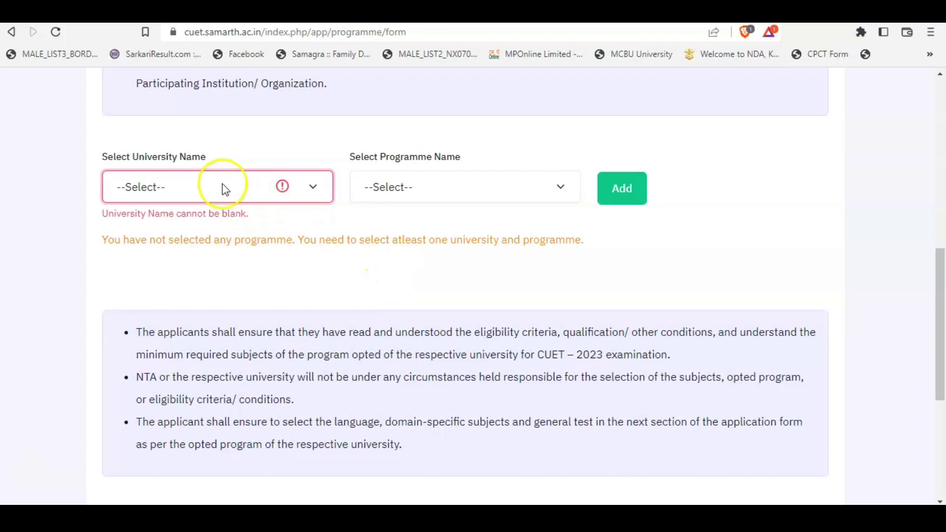
Add DR. HARISINGH GOUR VISHWAVIDYALAYA's B.Sc.B.Ed. (Math Group) (8 Semesters) (Integrated) to the table
{"action": "left_click", "coordinate": [223, 187]}
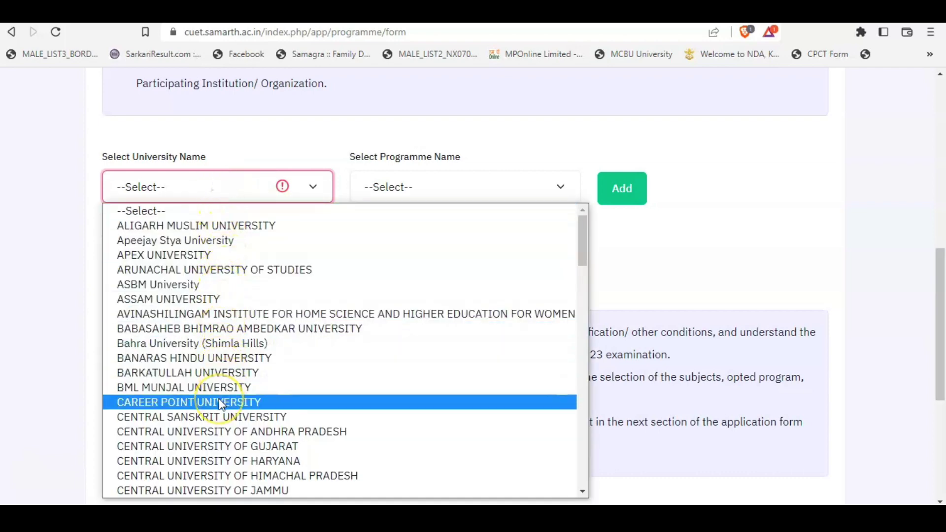
{"action": "left_click_drag", "start_coordinate": [221, 404], "coordinate": [224, 500]}
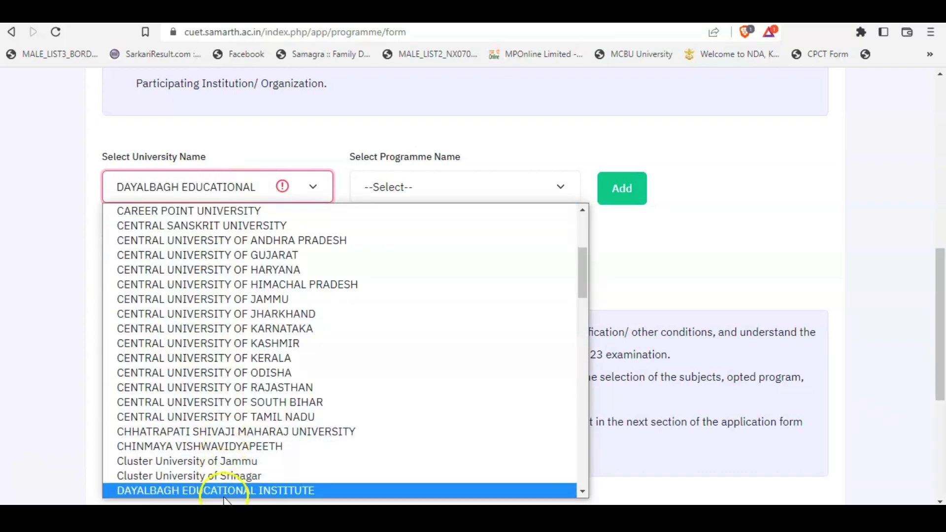
{"action": "key", "text": "Down"}
{"action": "key", "text": "Down"}
{"action": "key", "text": "Down"}
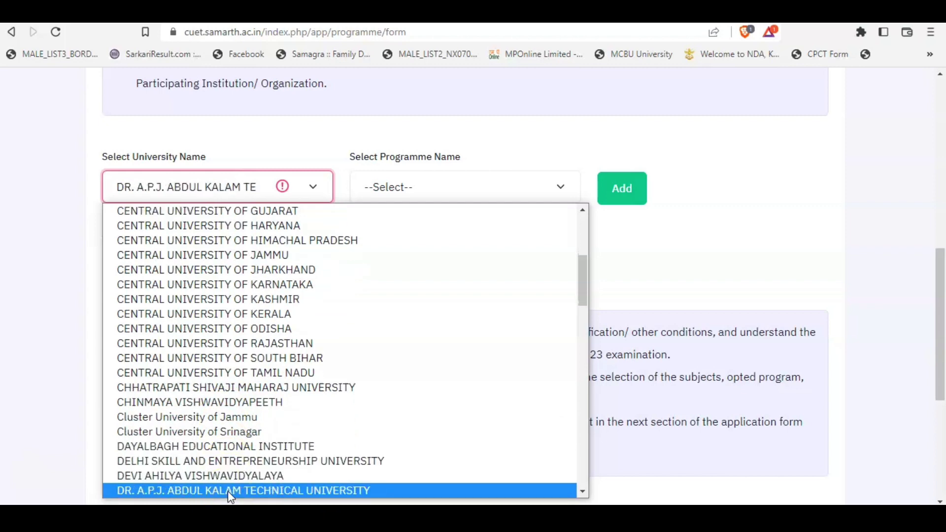
{"action": "key", "text": "Down"}
{"action": "key", "text": "Down"}
{"action": "key", "text": "Down"}
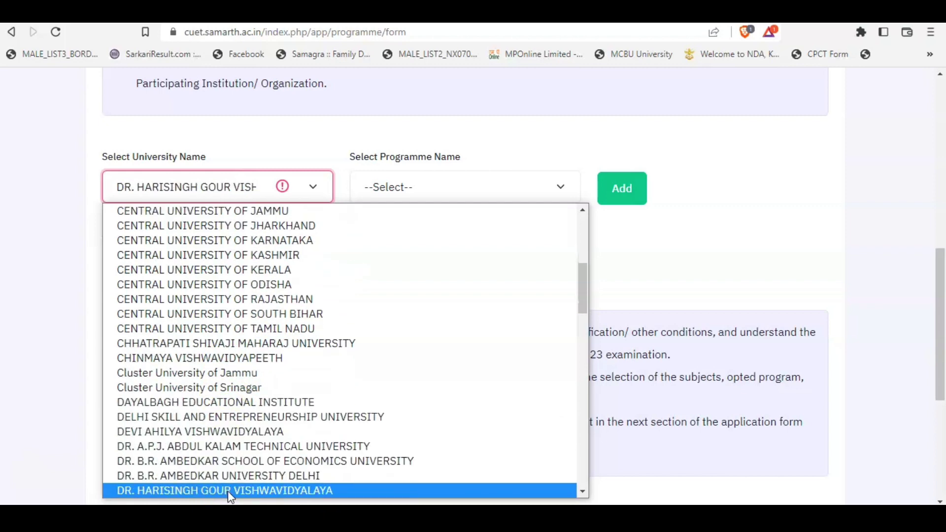
{"action": "left_click", "coordinate": [227, 491]}
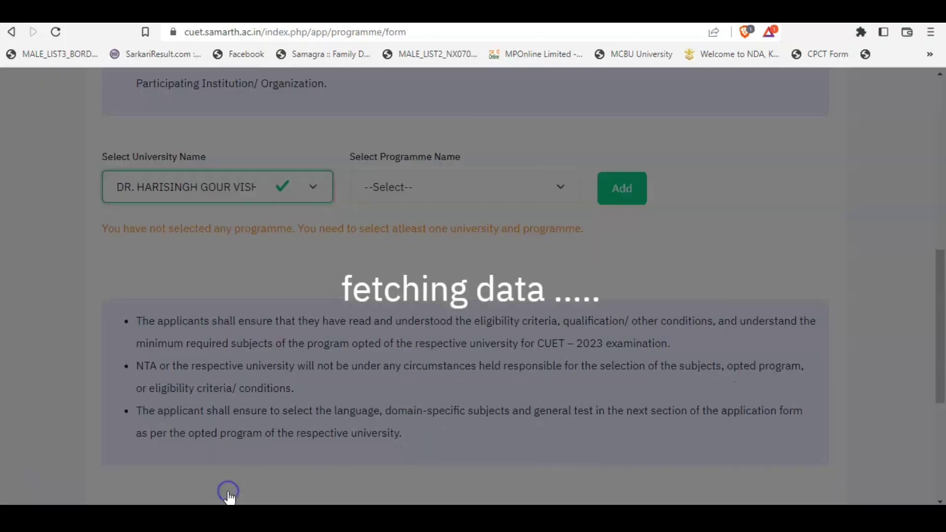
{"action": "left_click", "coordinate": [472, 183]}
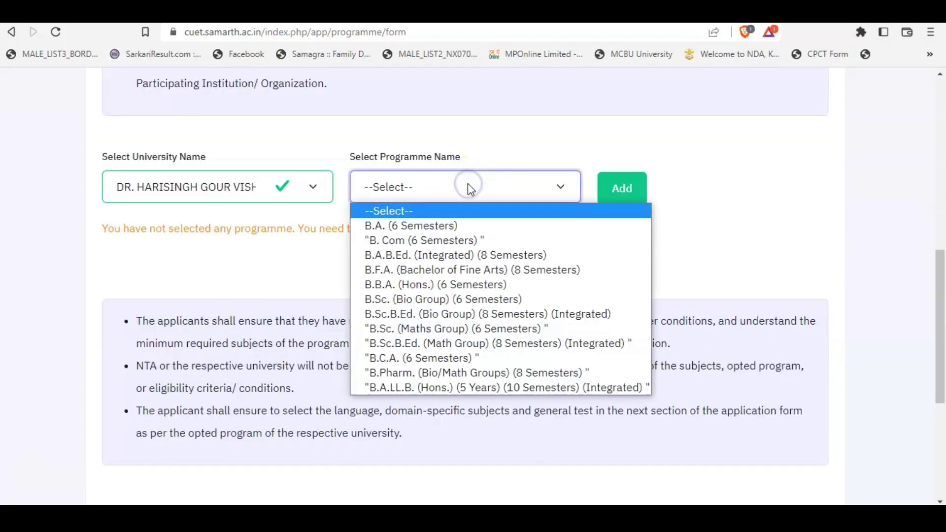
{"action": "left_click", "coordinate": [478, 227]}
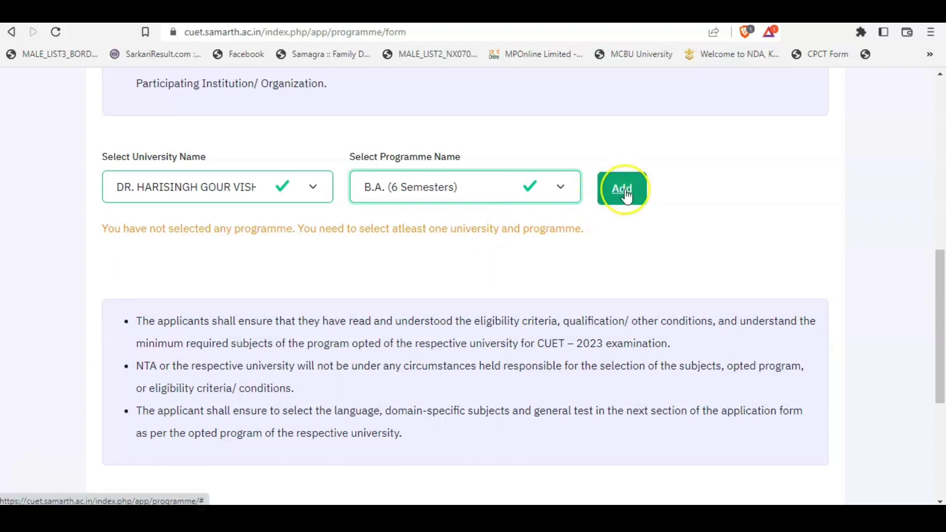
{"action": "left_click", "coordinate": [509, 187]}
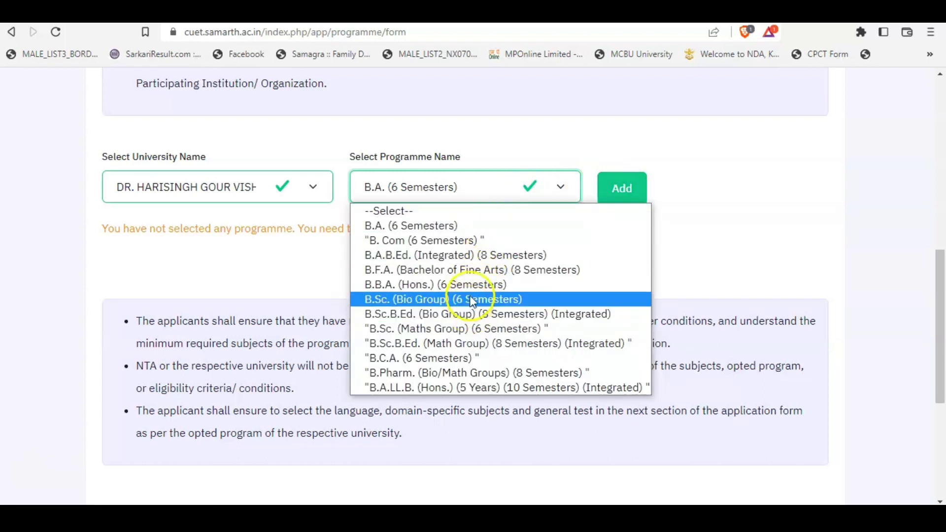
{"action": "left_click", "coordinate": [457, 345]}
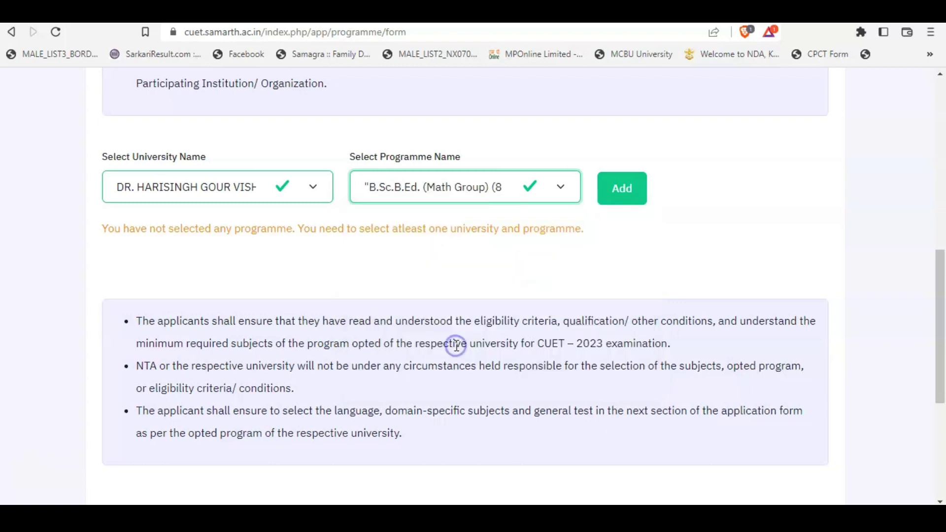
{"action": "left_click", "coordinate": [609, 193]}
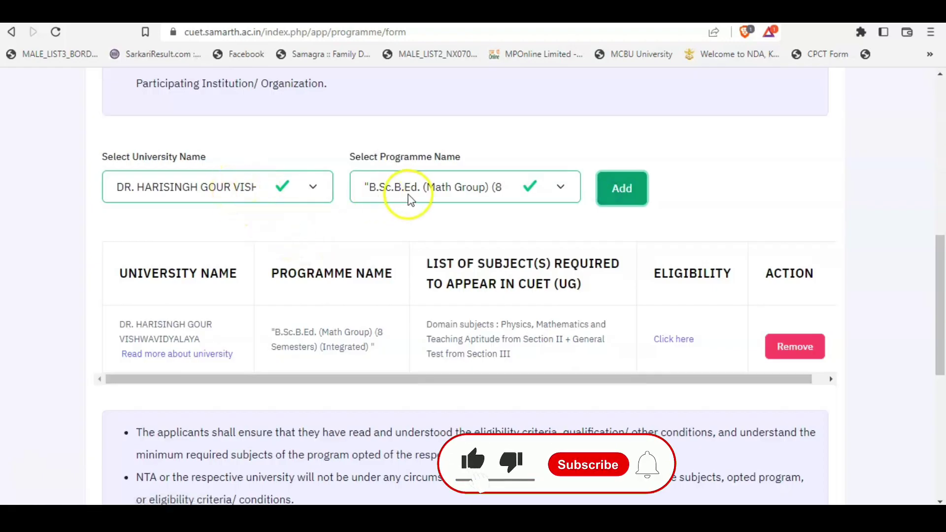
Add B.Pharm. (Bio/Math Groups) to the table and dismiss the duplicate-selection error
{"action": "left_click", "coordinate": [492, 199]}
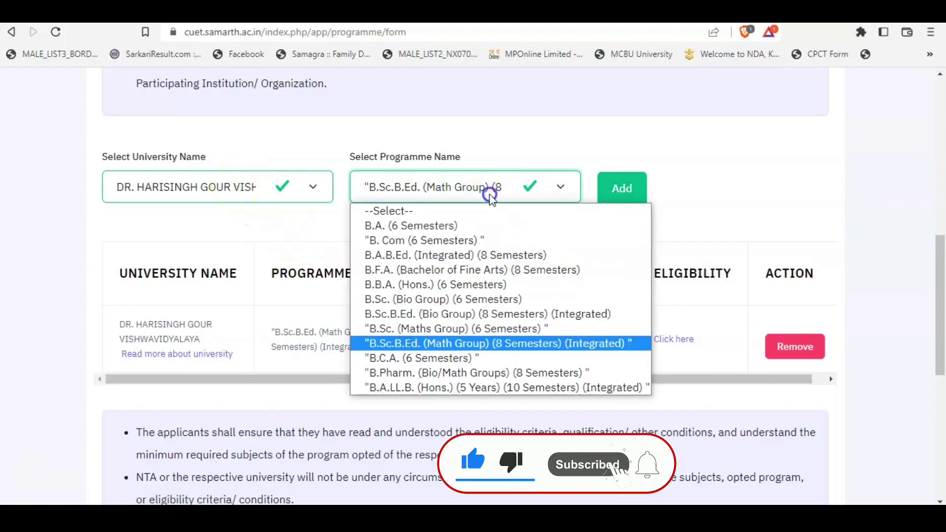
{"action": "left_click", "coordinate": [450, 374]}
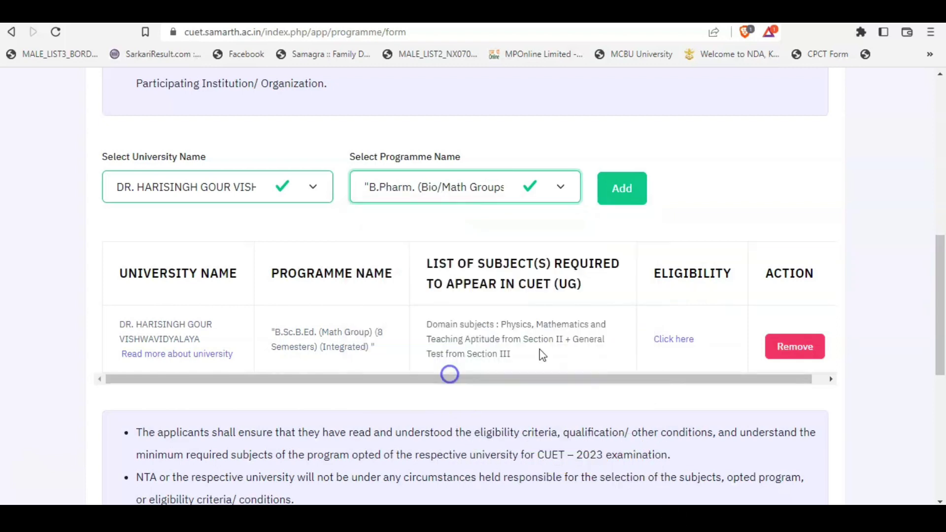
{"action": "left_click", "coordinate": [629, 197]}
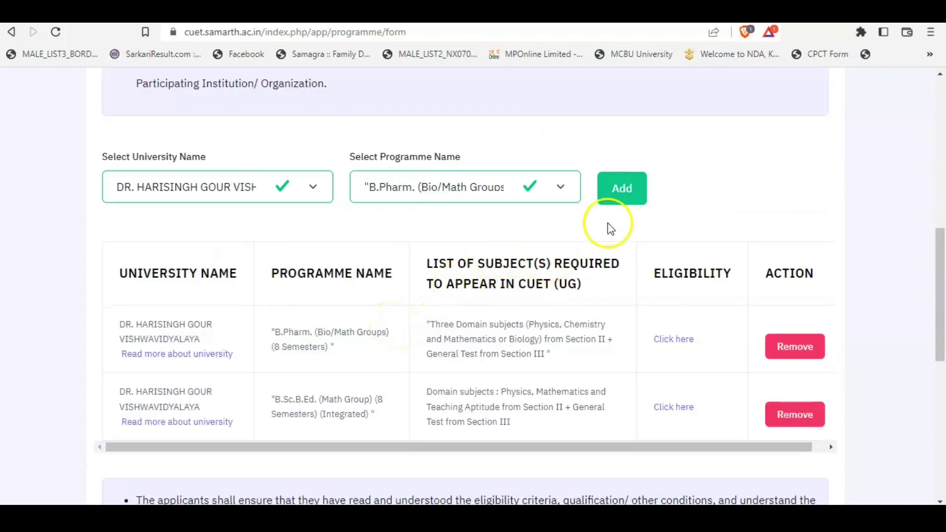
{"action": "left_click", "coordinate": [624, 187]}
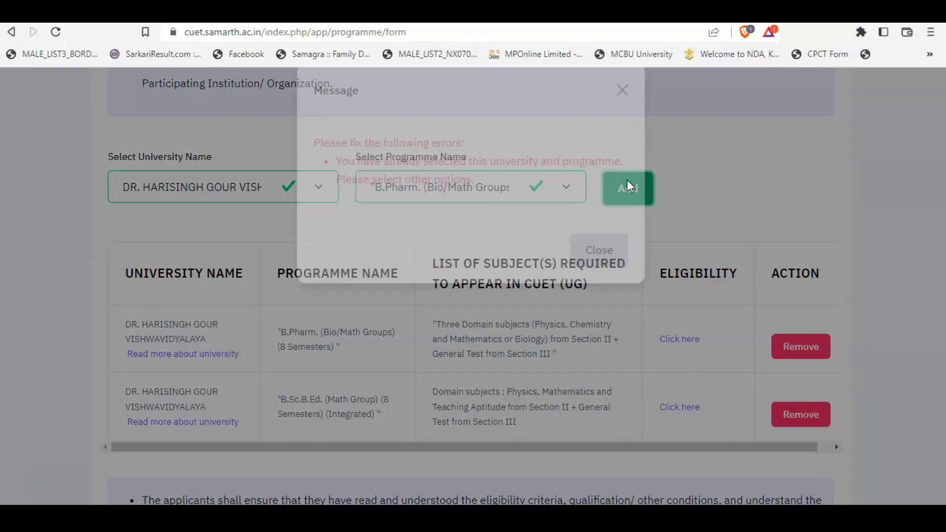
{"action": "left_click", "coordinate": [603, 276]}
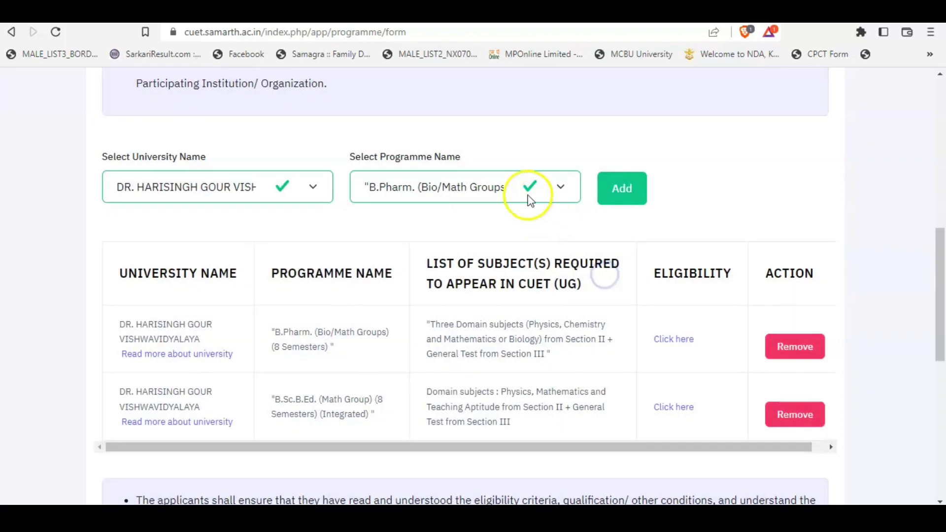
Add B.A.LL.B. (Hons.) (5 Years) as the third Harisingh Gour programme
{"action": "left_click", "coordinate": [507, 187]}
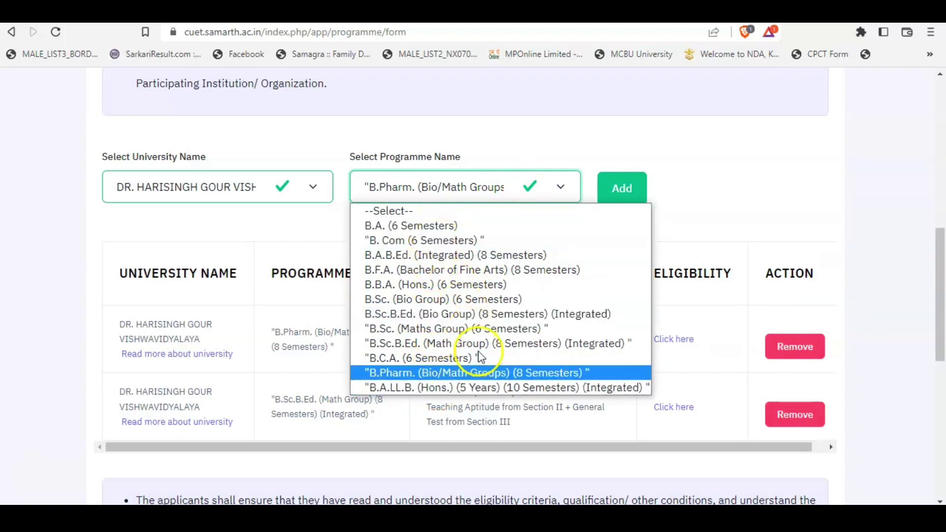
{"action": "left_click", "coordinate": [483, 383]}
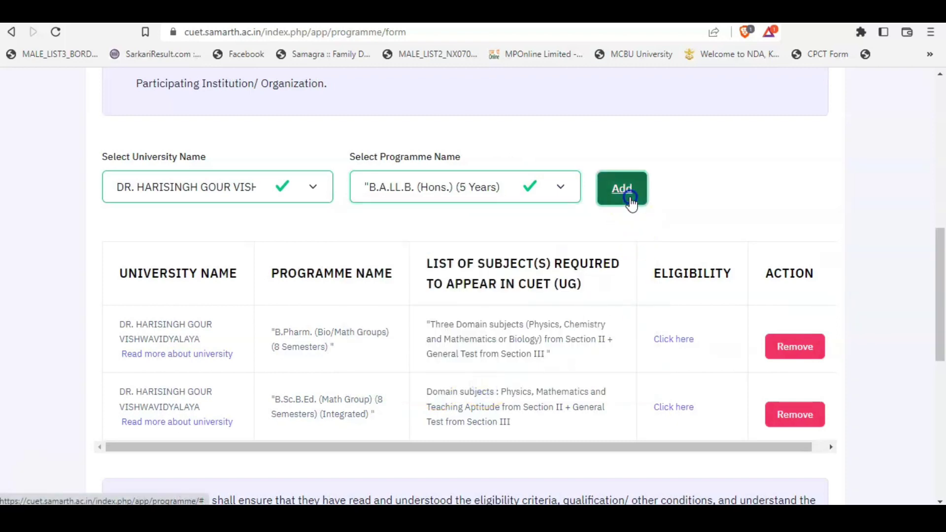
{"action": "left_click", "coordinate": [630, 202]}
{"action": "scroll", "coordinate": [575, 245], "scroll_direction": "down", "scroll_amount": 1}
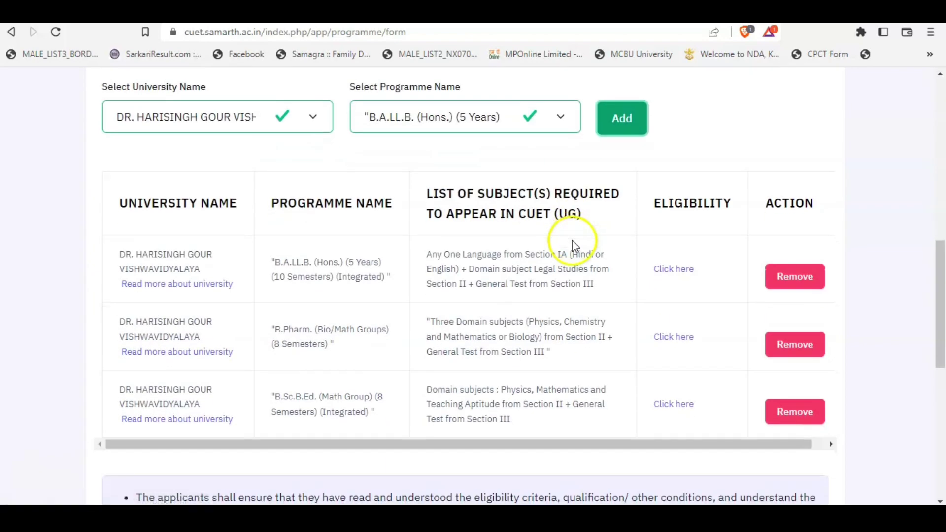
{"action": "left_click", "coordinate": [248, 126]}
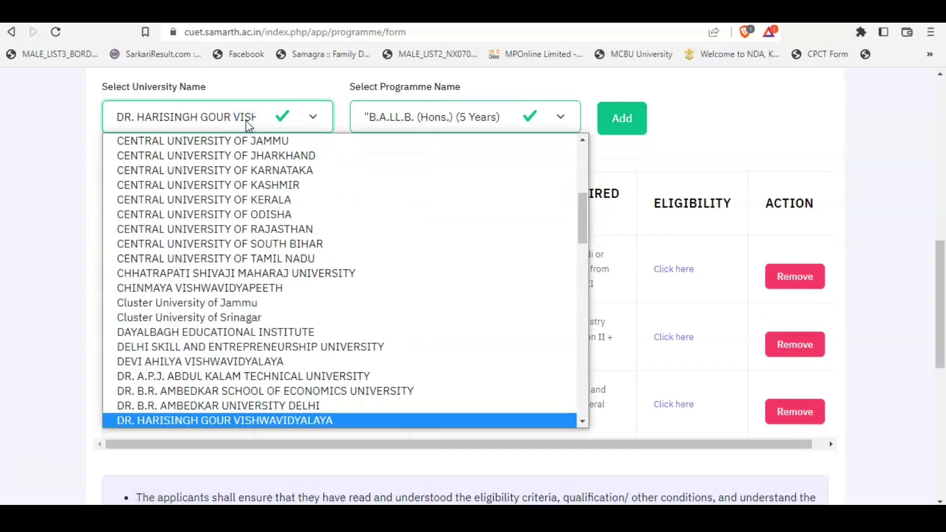
Choose JAWAHARLAL NEHRU UNIVERSITY and browse its programme list without picking one
{"action": "scroll", "coordinate": [250, 291], "scroll_direction": "down", "scroll_amount": 10}
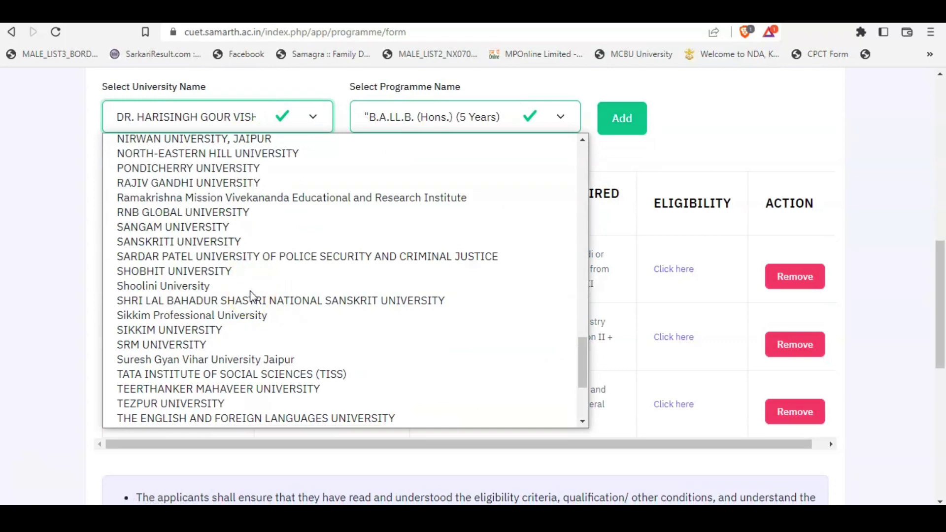
{"action": "key", "text": "j"}
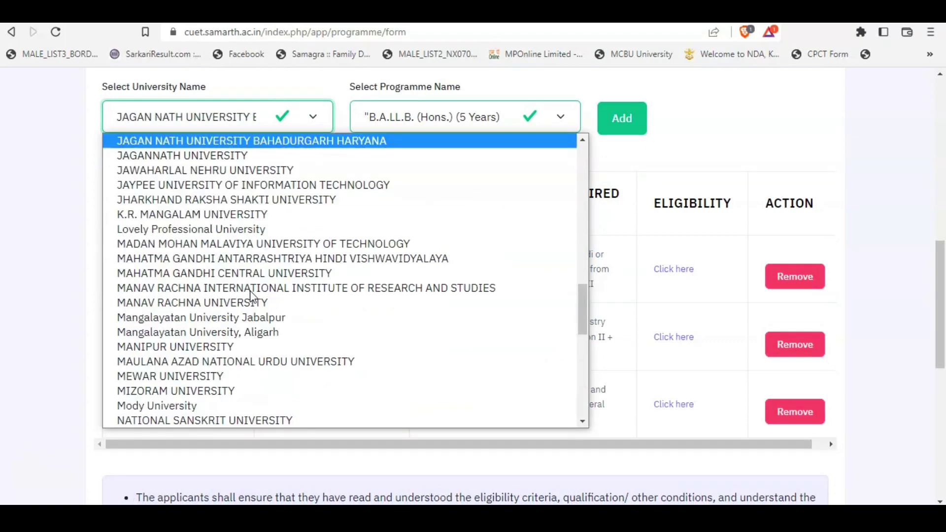
{"action": "key", "text": "j"}
{"action": "key", "text": "j"}
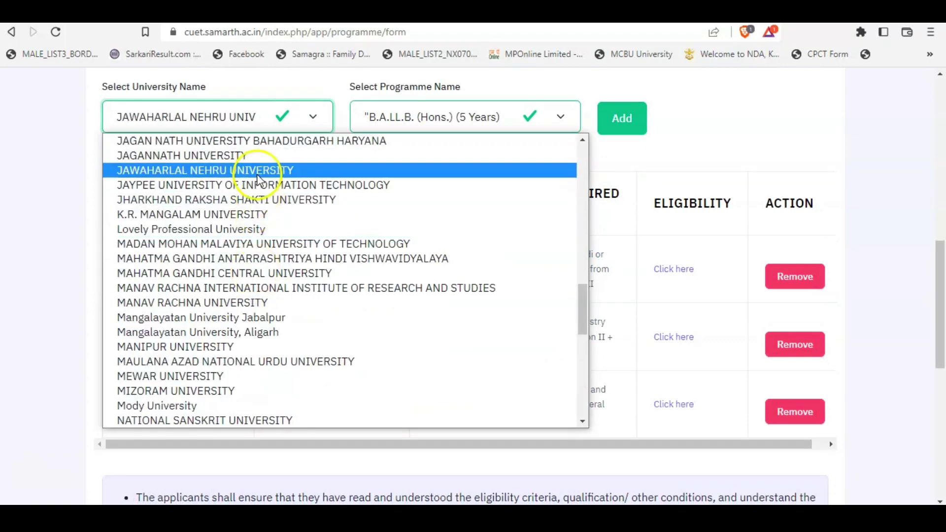
{"action": "left_click", "coordinate": [257, 170]}
{"action": "left_click", "coordinate": [489, 121]}
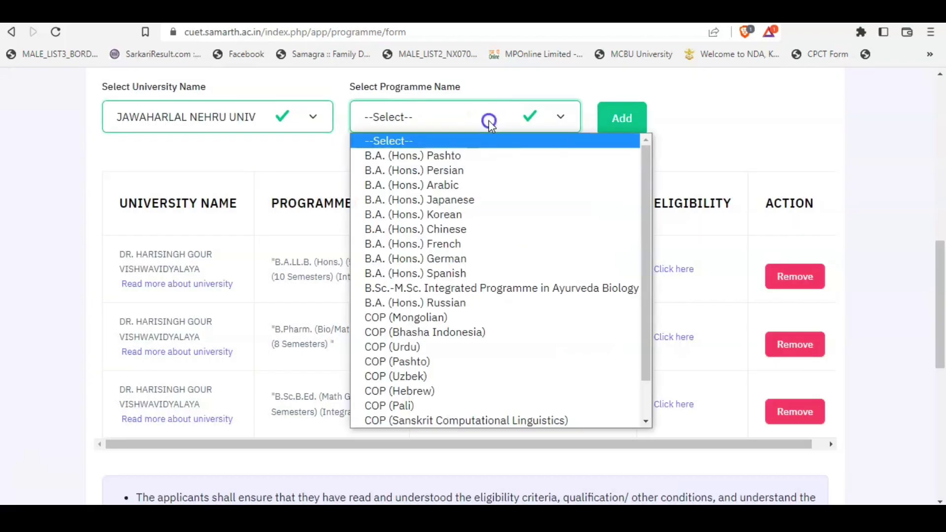
{"action": "scroll", "coordinate": [465, 301], "scroll_direction": "down", "scroll_amount": 1}
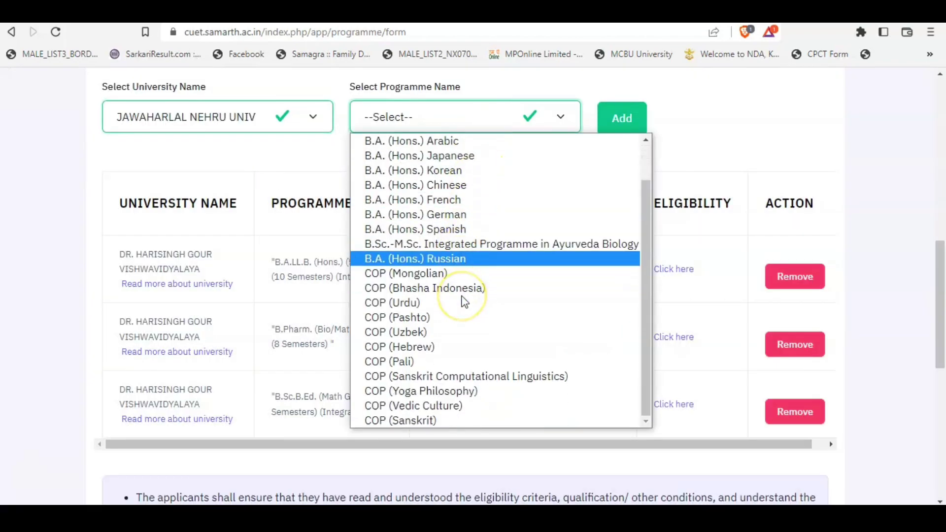
{"action": "scroll", "coordinate": [464, 301], "scroll_direction": "up", "scroll_amount": 1}
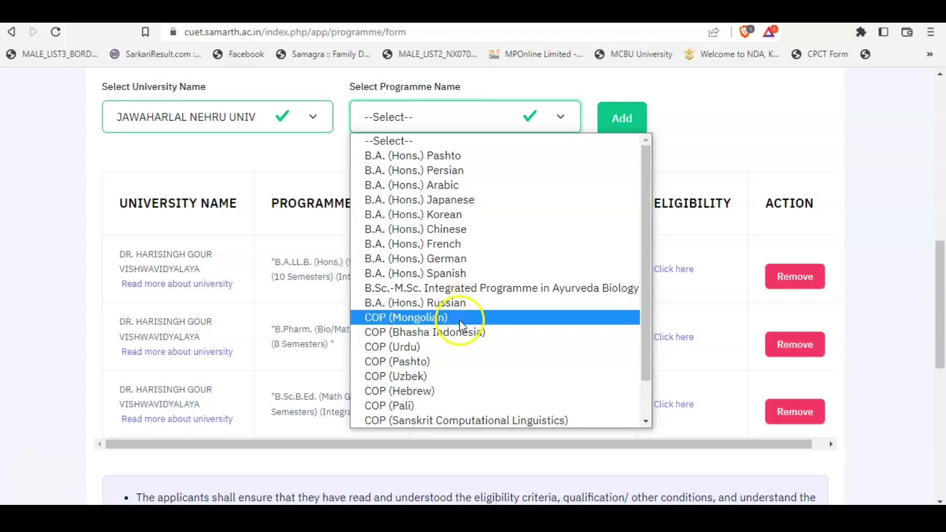
{"action": "scroll", "coordinate": [453, 358], "scroll_direction": "down", "scroll_amount": 1}
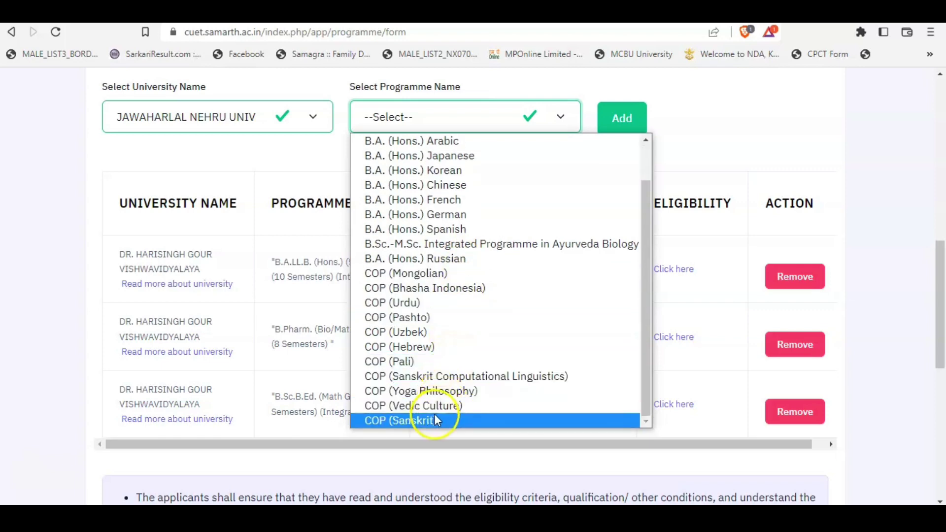
{"action": "scroll", "coordinate": [448, 356], "scroll_direction": "up", "scroll_amount": 1}
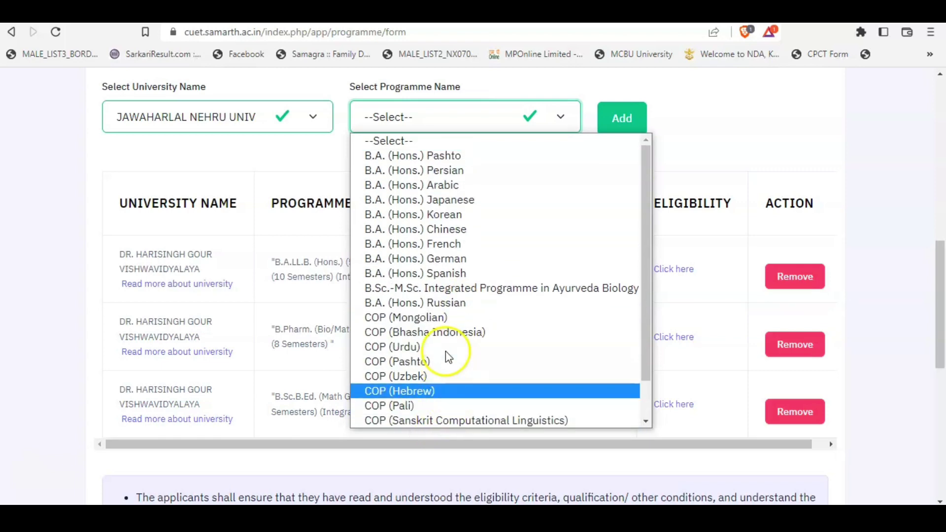
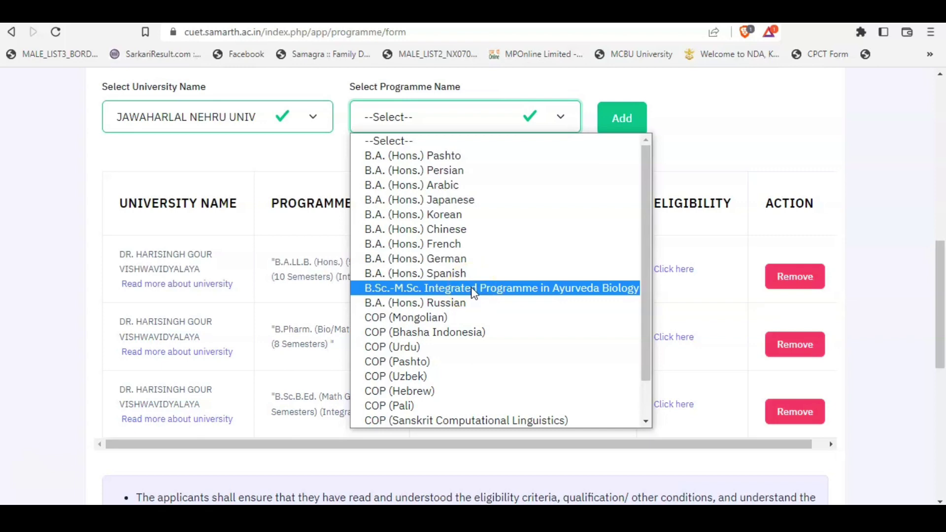
Add JNU's B.Sc.-M.Sc. Integrated Ayurveda Biology and B.A. (Hons.) German to the programme choices
{"action": "left_click", "coordinate": [471, 288]}
{"action": "left_click", "coordinate": [618, 126]}
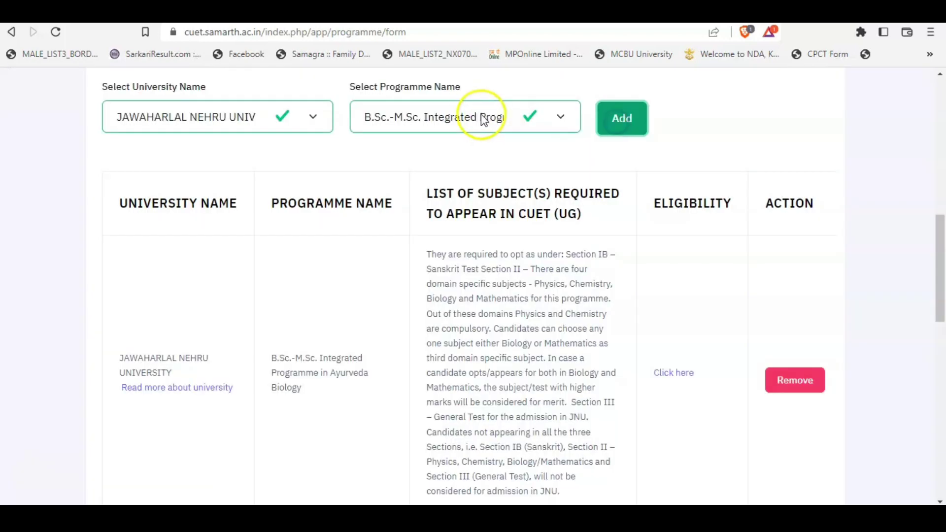
{"action": "left_click", "coordinate": [477, 119]}
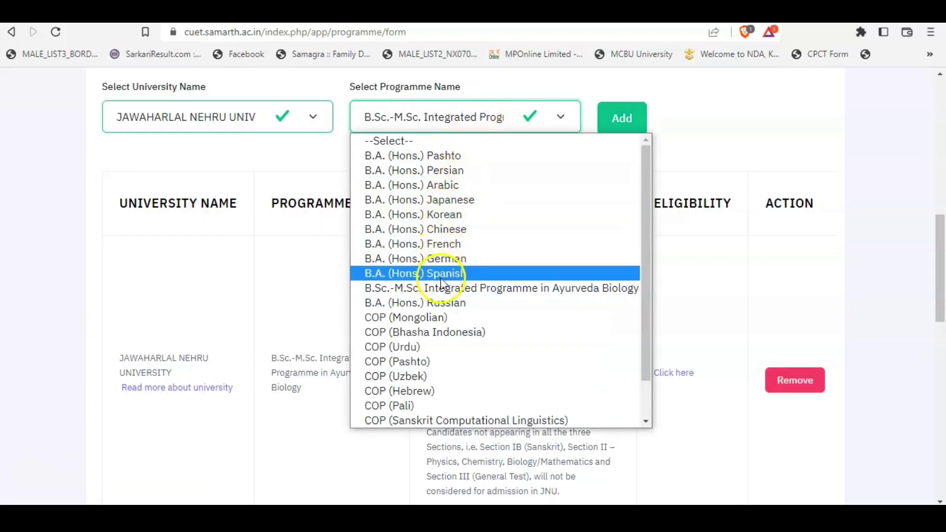
{"action": "left_click", "coordinate": [445, 259]}
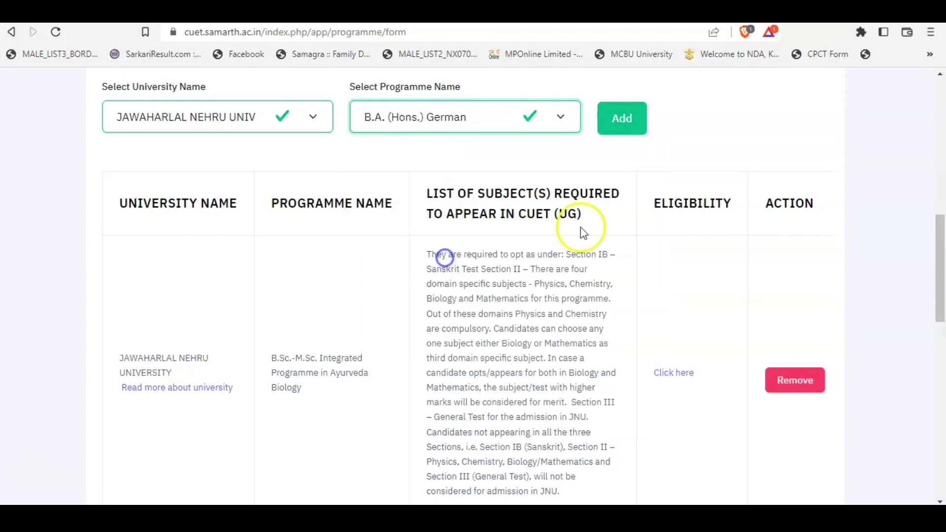
{"action": "left_click", "coordinate": [626, 126]}
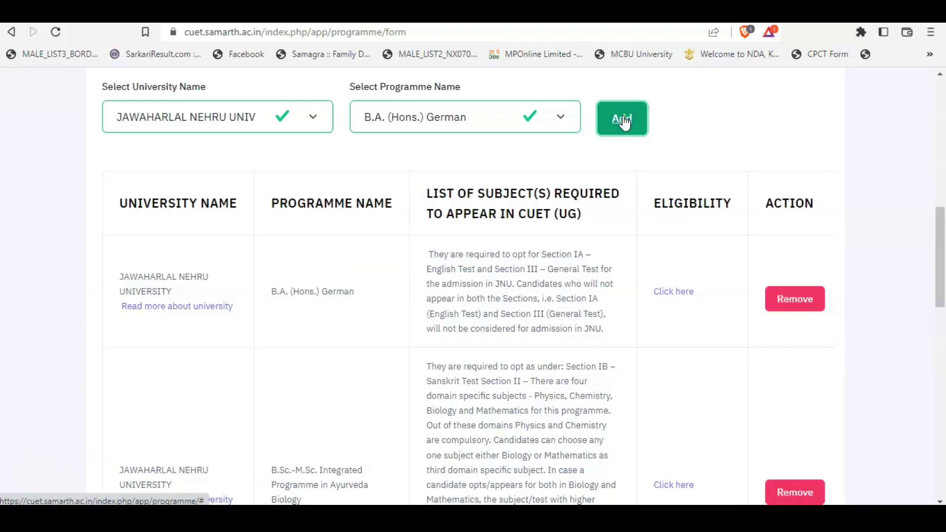
{"action": "scroll", "coordinate": [550, 267], "scroll_direction": "down", "scroll_amount": 1}
{"action": "scroll", "coordinate": [472, 310], "scroll_direction": "down", "scroll_amount": 1}
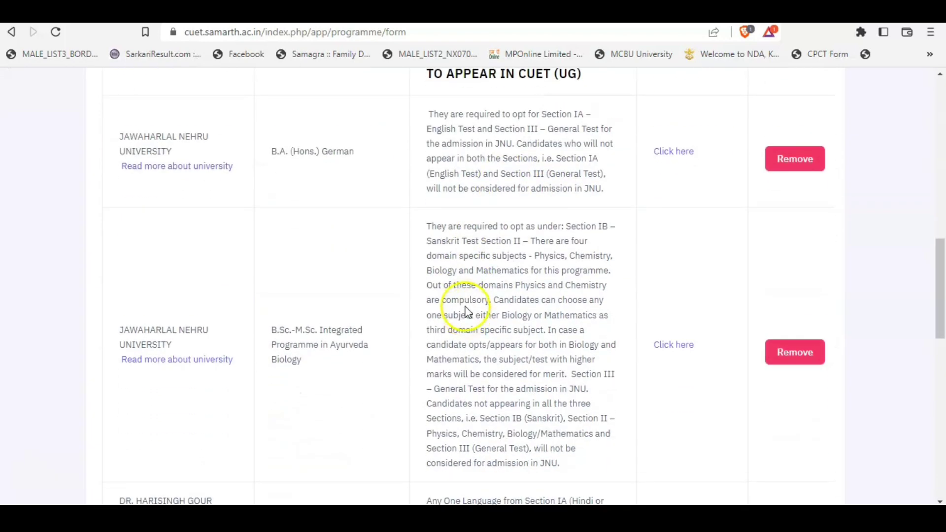
{"action": "scroll", "coordinate": [528, 339], "scroll_direction": "down", "scroll_amount": 2}
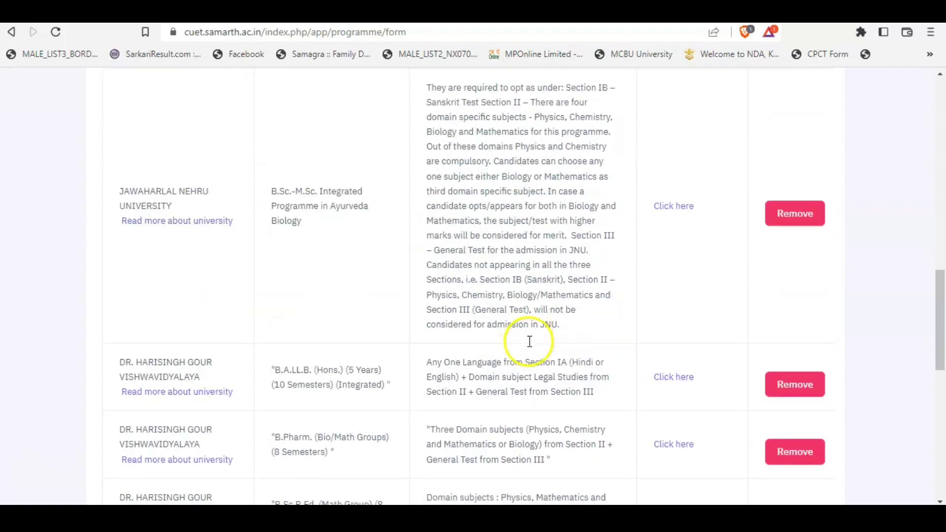
{"action": "scroll", "coordinate": [539, 239], "scroll_direction": "up", "scroll_amount": 7}
{"action": "scroll", "coordinate": [248, 277], "scroll_direction": "down", "scroll_amount": 1}
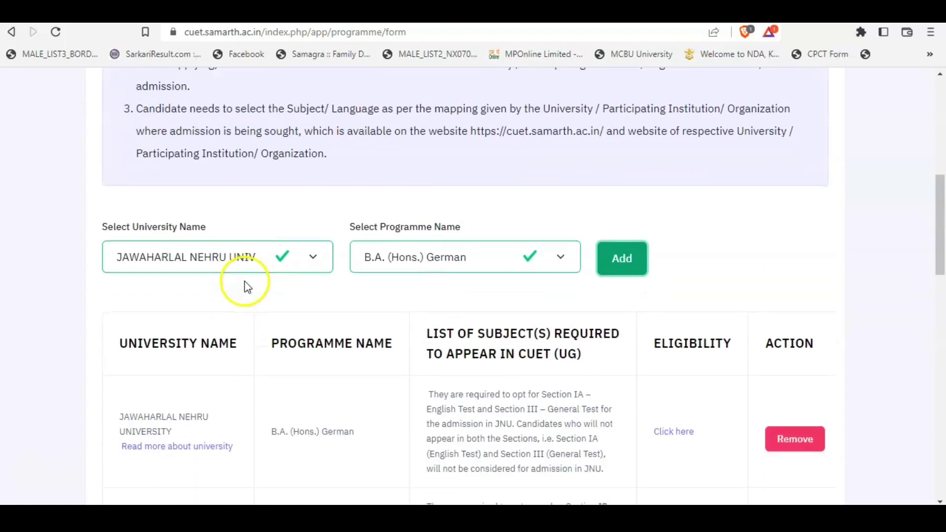
Select Banaras Hindu University and browse its programme list without picking one
{"action": "left_click", "coordinate": [222, 256]}
{"action": "key", "text": "b"}
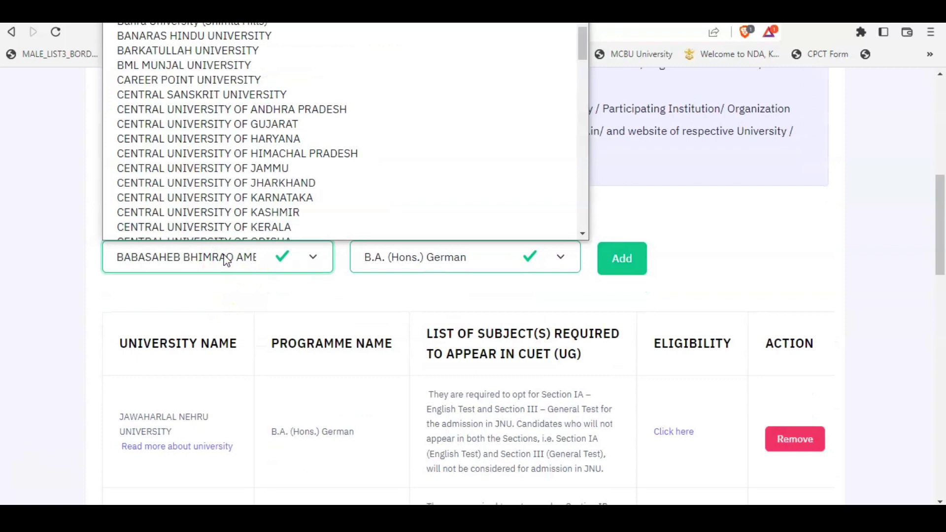
{"action": "left_click", "coordinate": [249, 36]}
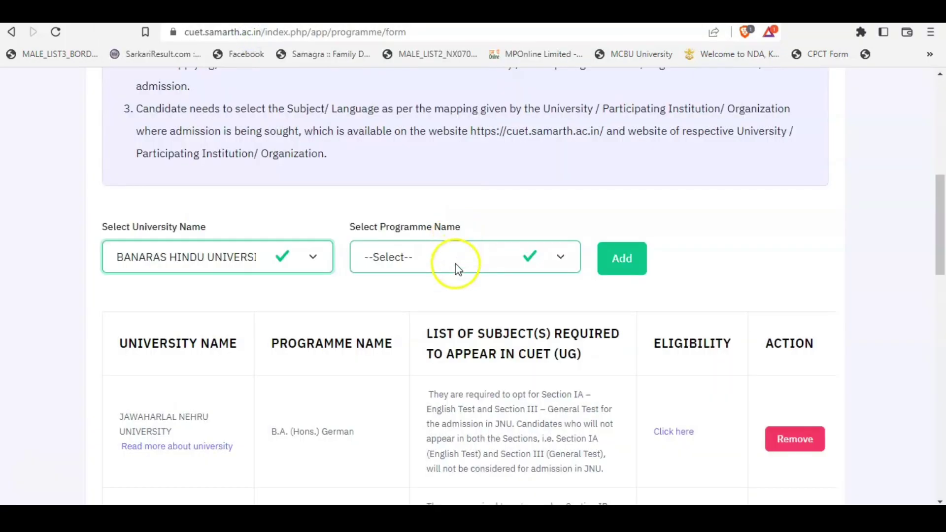
{"action": "left_click", "coordinate": [454, 262]}
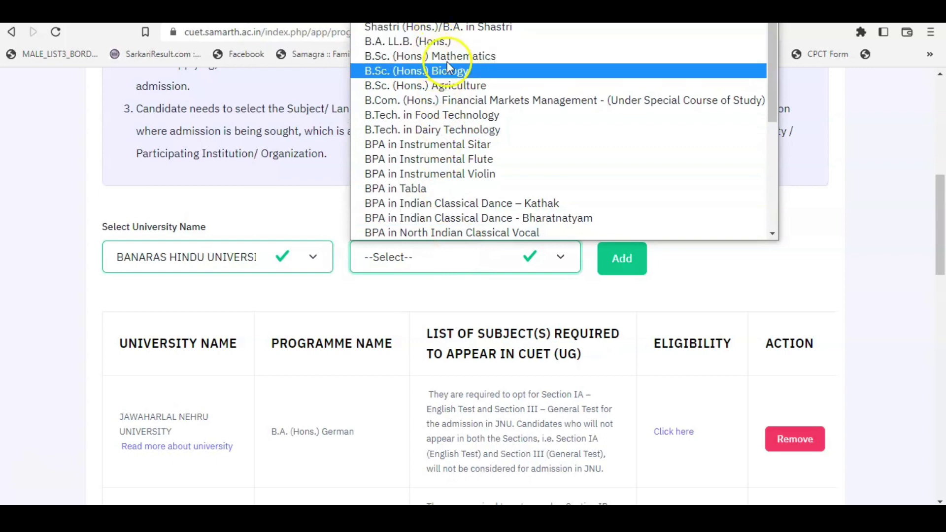
{"action": "scroll", "coordinate": [433, 190], "scroll_direction": "down", "scroll_amount": 5}
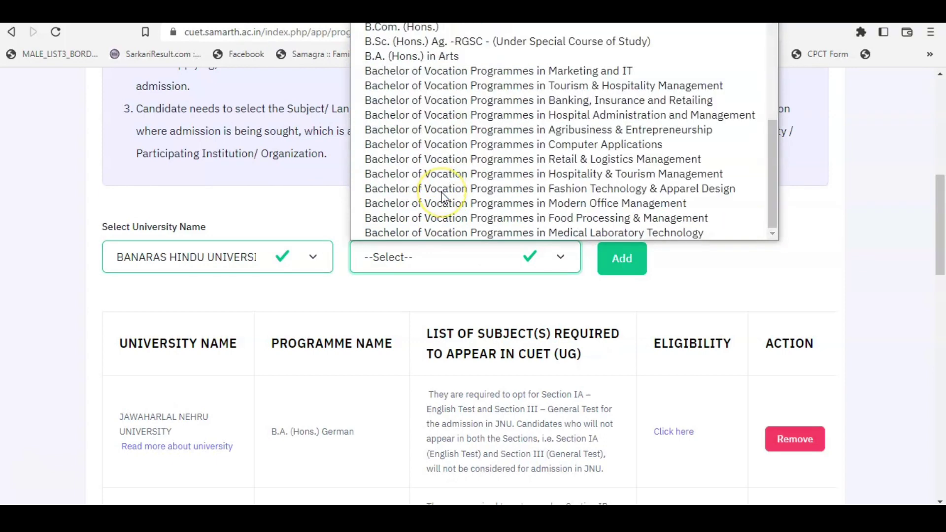
{"action": "scroll", "coordinate": [441, 191], "scroll_direction": "up", "scroll_amount": 5}
{"action": "scroll", "coordinate": [443, 194], "scroll_direction": "down", "scroll_amount": 5}
{"action": "scroll", "coordinate": [442, 188], "scroll_direction": "up", "scroll_amount": 3}
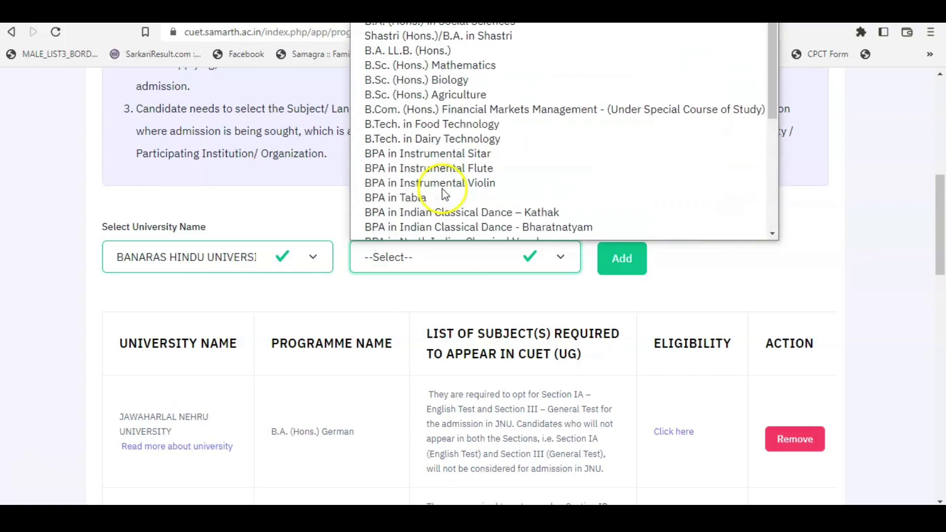
{"action": "left_click", "coordinate": [828, 246]}
Add BHU's B.A. LL.B. (Hons.) to the programme choices
{"action": "scroll", "coordinate": [820, 243], "scroll_direction": "up", "scroll_amount": 3}
{"action": "scroll", "coordinate": [819, 243], "scroll_direction": "down", "scroll_amount": 3}
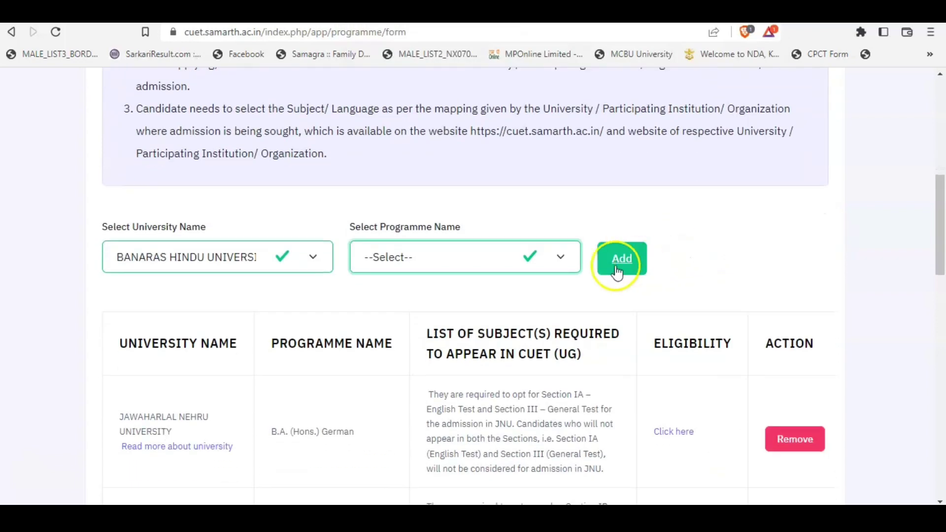
{"action": "left_click", "coordinate": [486, 264]}
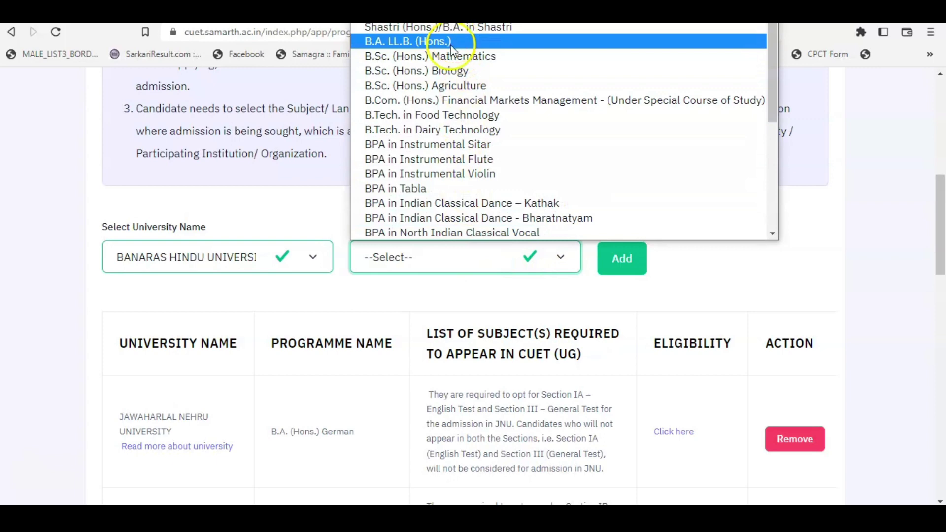
{"action": "left_click", "coordinate": [451, 45]}
{"action": "left_click", "coordinate": [618, 269]}
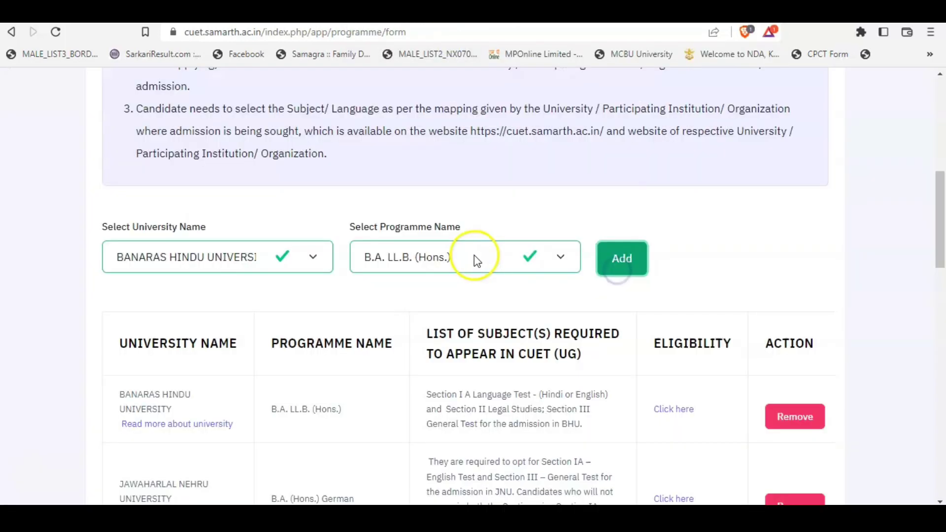
Add BHU's B.Sc. (Hons.) Mathematics to the programme choices
{"action": "left_click", "coordinate": [474, 257]}
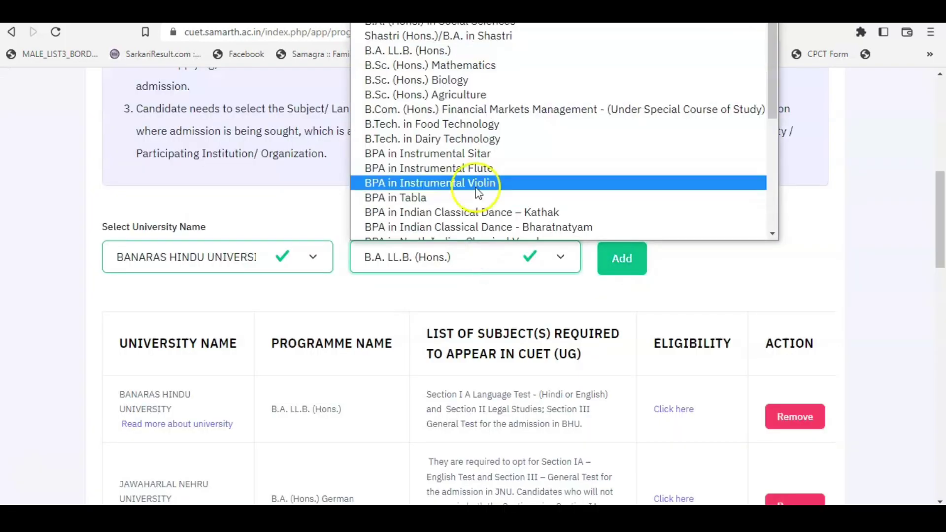
{"action": "scroll", "coordinate": [457, 203], "scroll_direction": "down", "scroll_amount": 5}
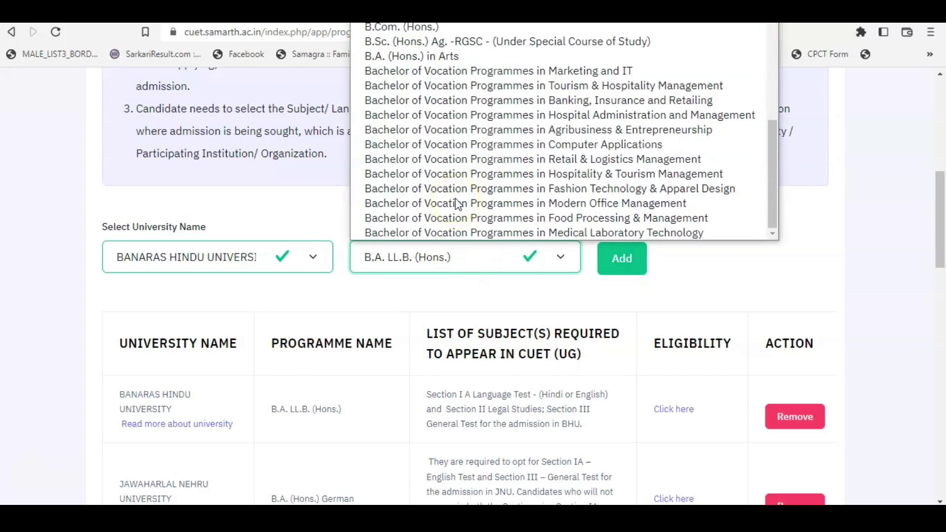
{"action": "scroll", "coordinate": [458, 203], "scroll_direction": "up", "scroll_amount": 5}
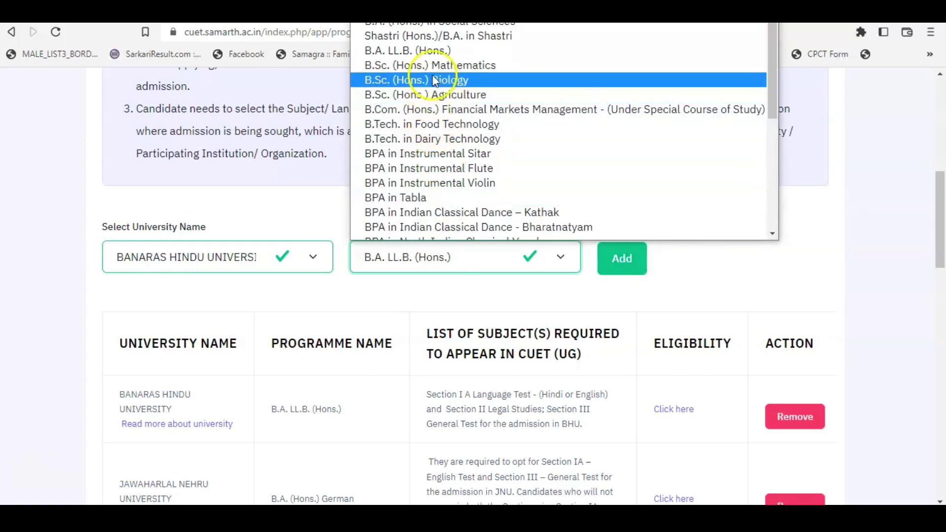
{"action": "left_click", "coordinate": [468, 65]}
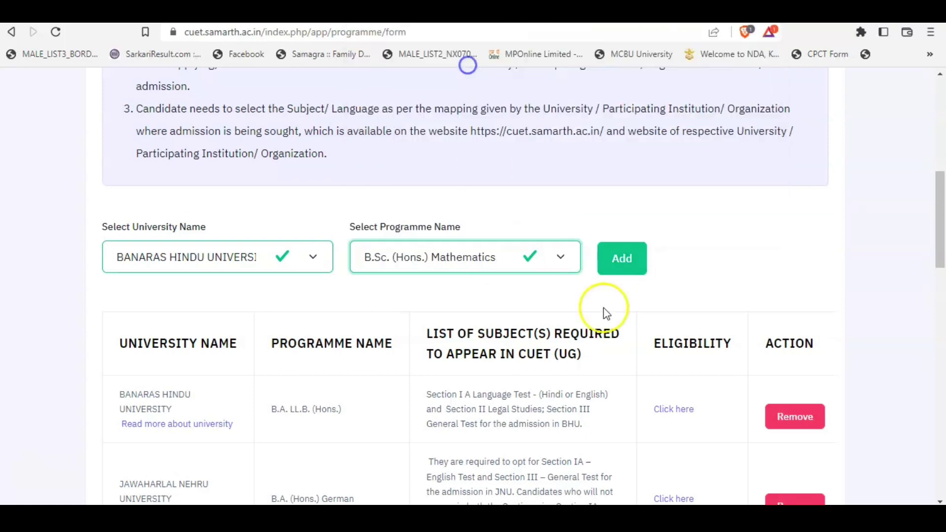
{"action": "left_click", "coordinate": [637, 264]}
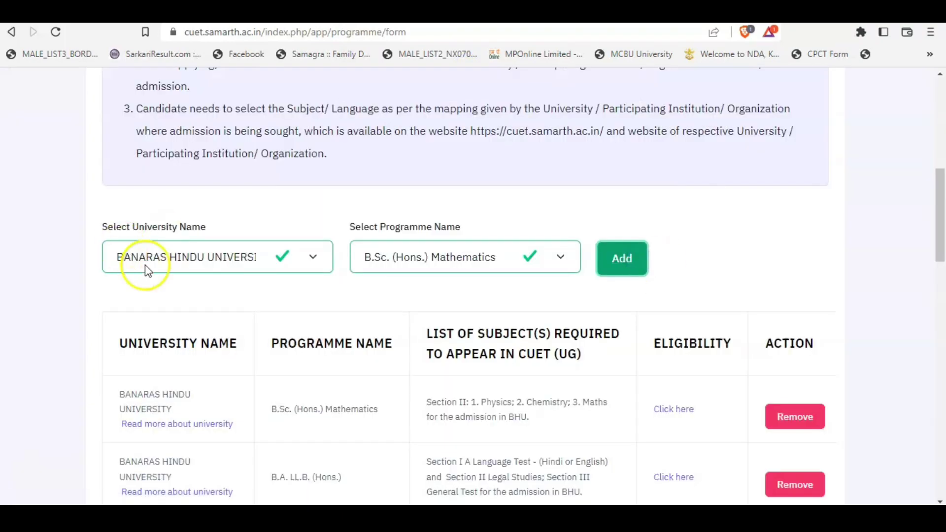
{"action": "left_click", "coordinate": [145, 265]}
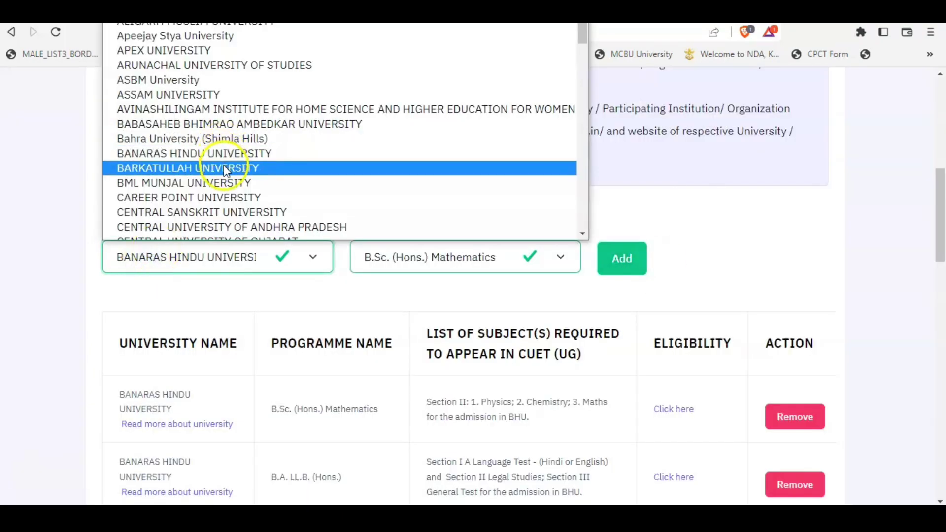
{"action": "left_click", "coordinate": [224, 166]}
{"action": "left_click", "coordinate": [453, 257]}
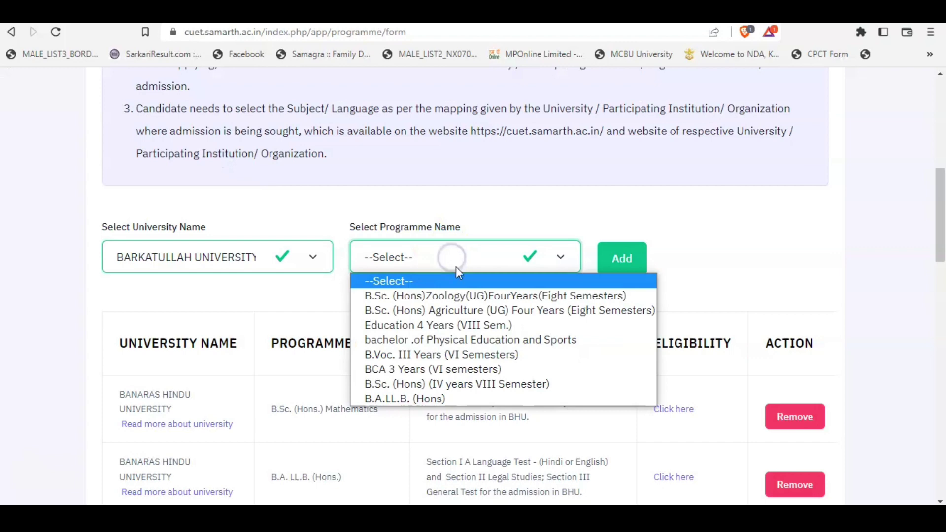
{"action": "left_click", "coordinate": [452, 398]}
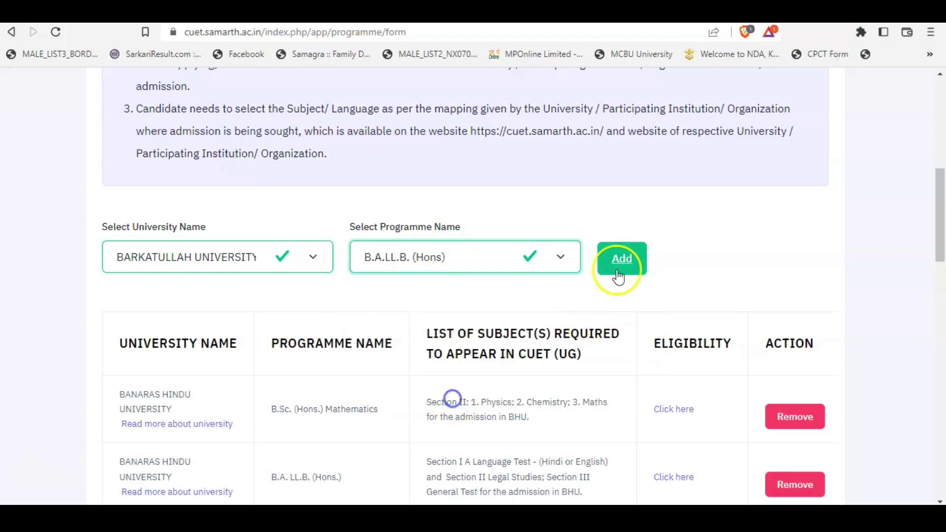
{"action": "left_click", "coordinate": [619, 275]}
{"action": "left_click", "coordinate": [444, 253]}
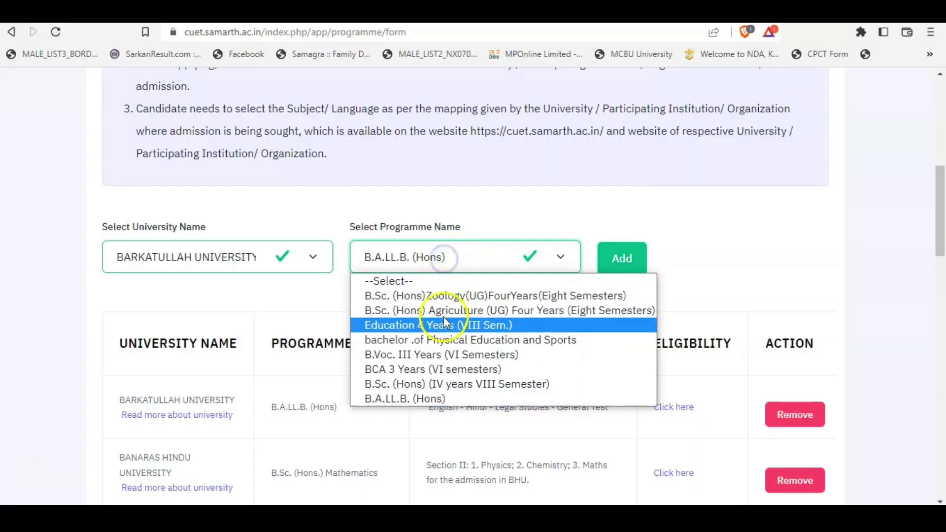
{"action": "left_click", "coordinate": [467, 384]}
{"action": "left_click", "coordinate": [628, 265]}
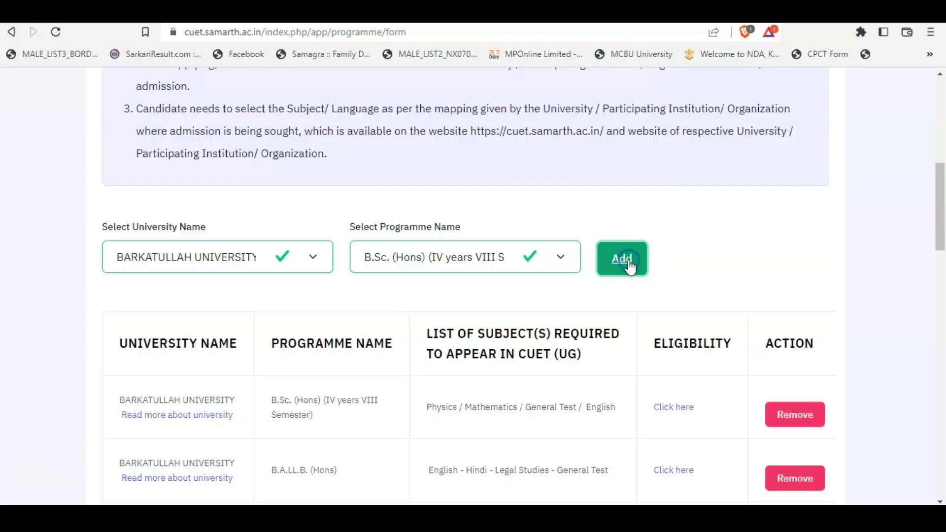
{"action": "left_click", "coordinate": [190, 260]}
{"action": "scroll", "coordinate": [204, 185], "scroll_direction": "down", "scroll_amount": 7}
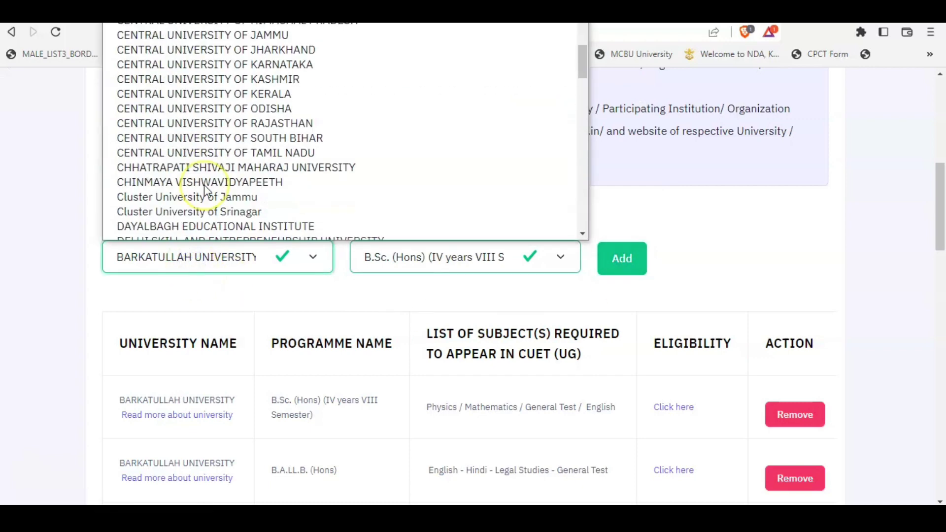
{"action": "scroll", "coordinate": [204, 184], "scroll_direction": "up", "scroll_amount": 3}
{"action": "scroll", "coordinate": [204, 185], "scroll_direction": "down", "scroll_amount": 6}
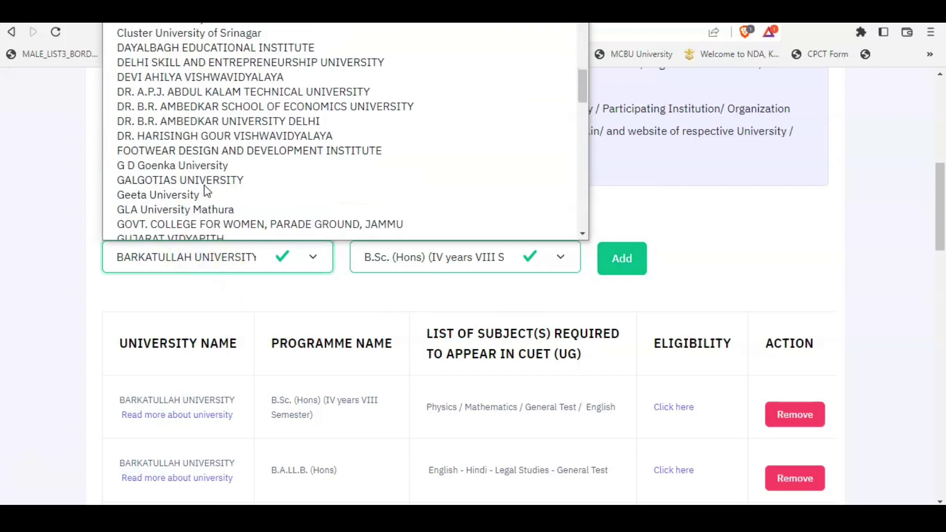
{"action": "scroll", "coordinate": [205, 187], "scroll_direction": "up", "scroll_amount": 6}
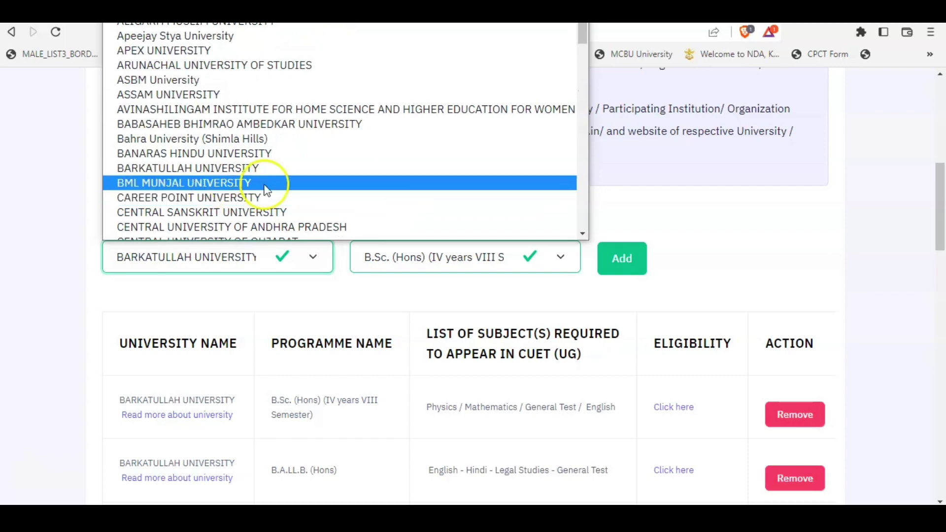
{"action": "scroll", "coordinate": [99, 159], "scroll_direction": "up", "scroll_amount": 2}
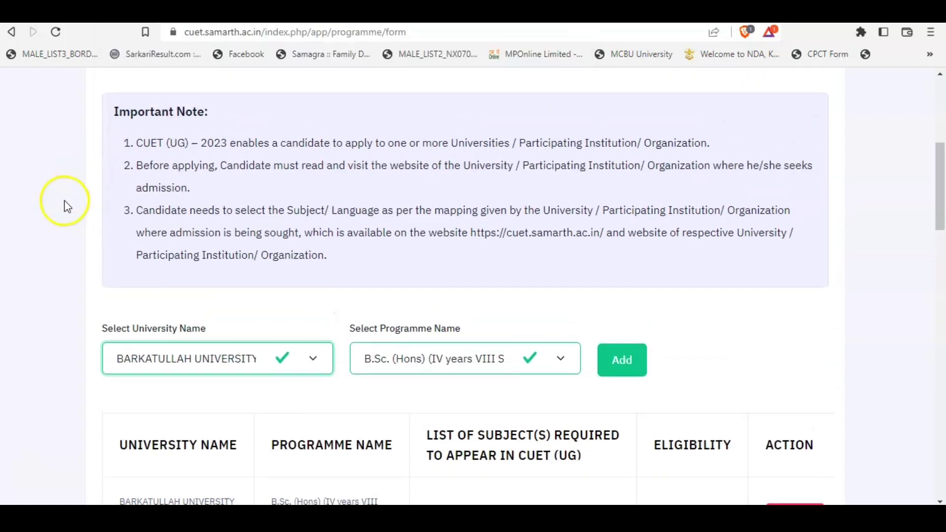
{"action": "scroll", "coordinate": [182, 191], "scroll_direction": "down", "scroll_amount": 3}
Select DEVI AHILYA VISHWAVIDYALAYA and add its Integrated UG B.A. (Geography) programme
{"action": "left_click", "coordinate": [183, 190]}
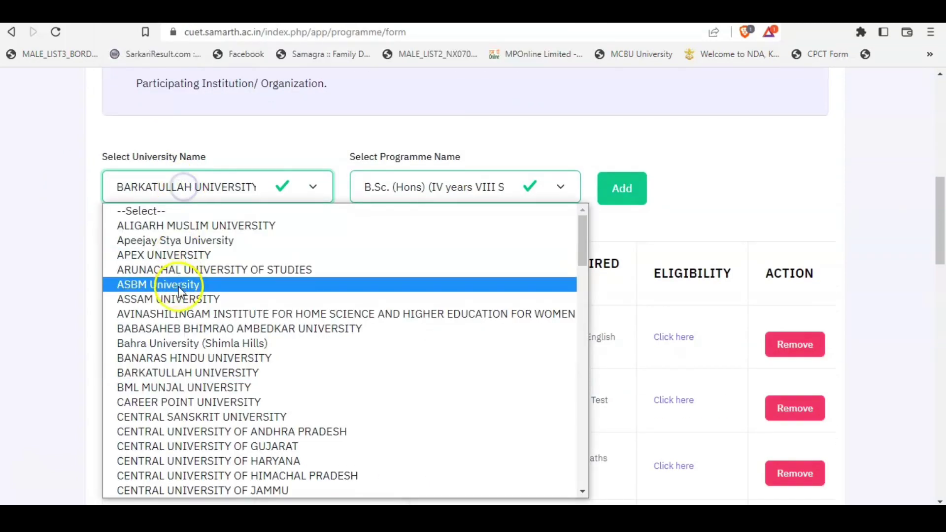
{"action": "scroll", "coordinate": [185, 345], "scroll_direction": "down", "scroll_amount": 3}
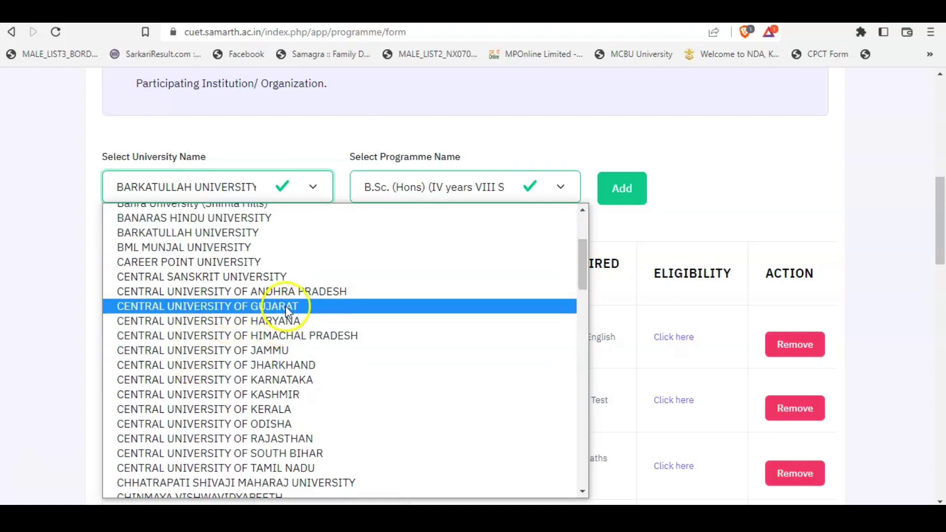
{"action": "scroll", "coordinate": [326, 355], "scroll_direction": "down", "scroll_amount": 3}
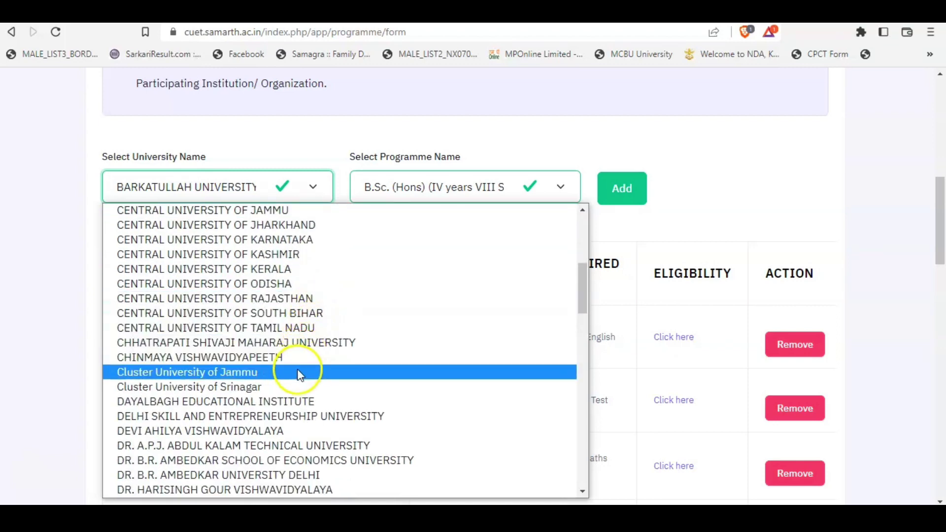
{"action": "scroll", "coordinate": [298, 382], "scroll_direction": "down", "scroll_amount": 6}
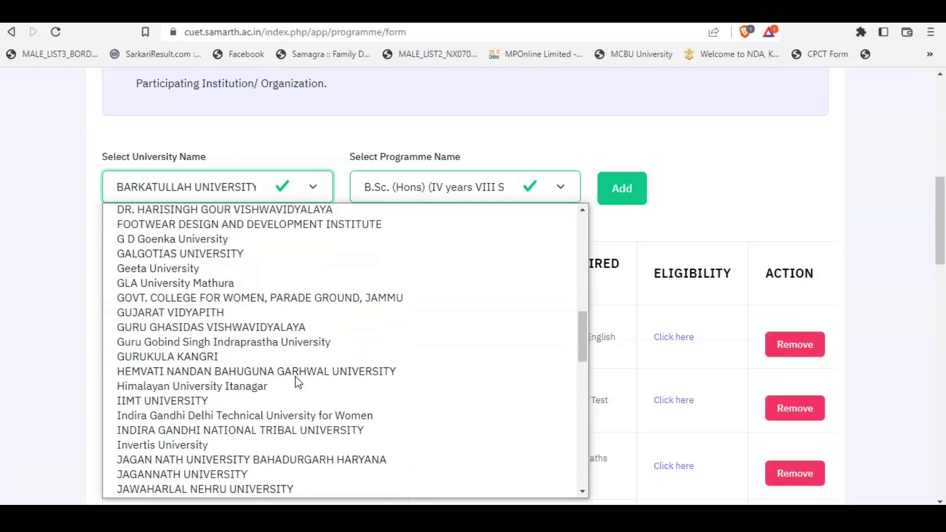
{"action": "key", "text": "d"}
{"action": "key", "text": "d"}
{"action": "key", "text": "d"}
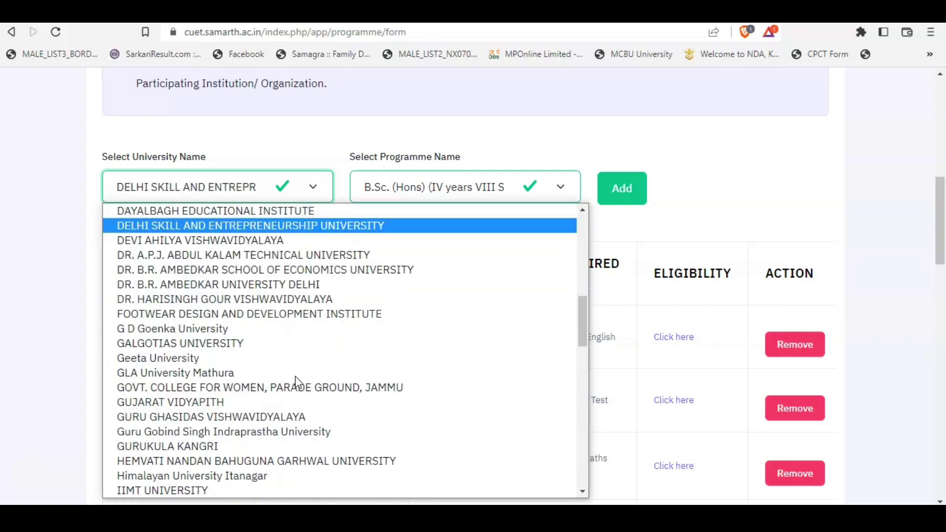
{"action": "key", "text": "d"}
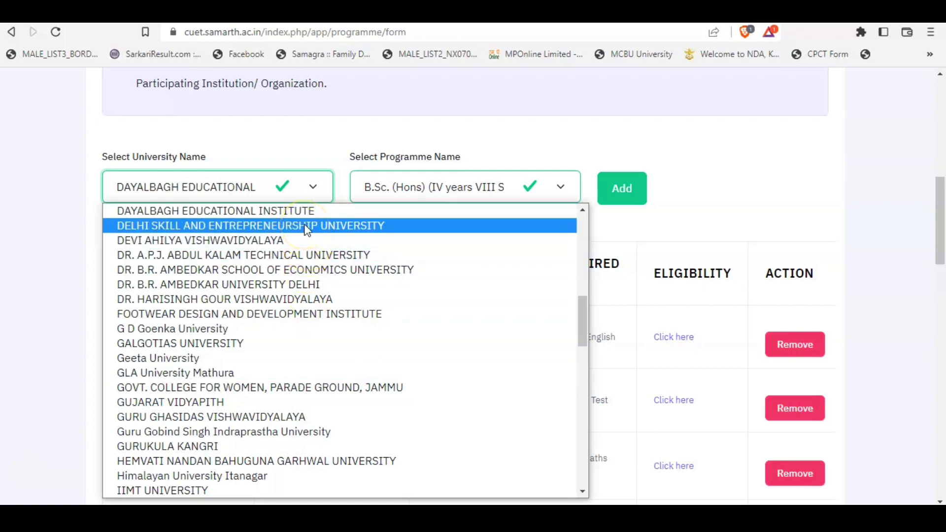
{"action": "left_click", "coordinate": [277, 238]}
{"action": "left_click", "coordinate": [423, 191]}
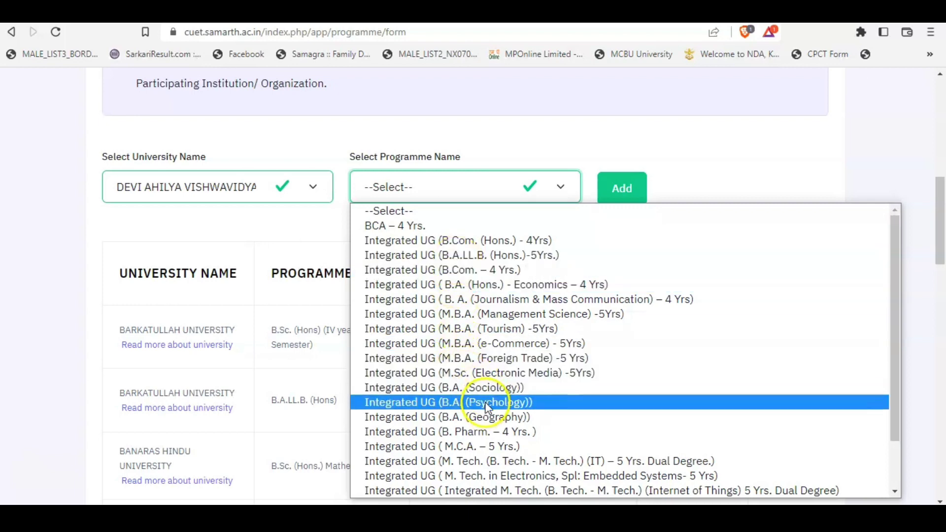
{"action": "left_click", "coordinate": [489, 419]}
{"action": "left_click", "coordinate": [631, 193]}
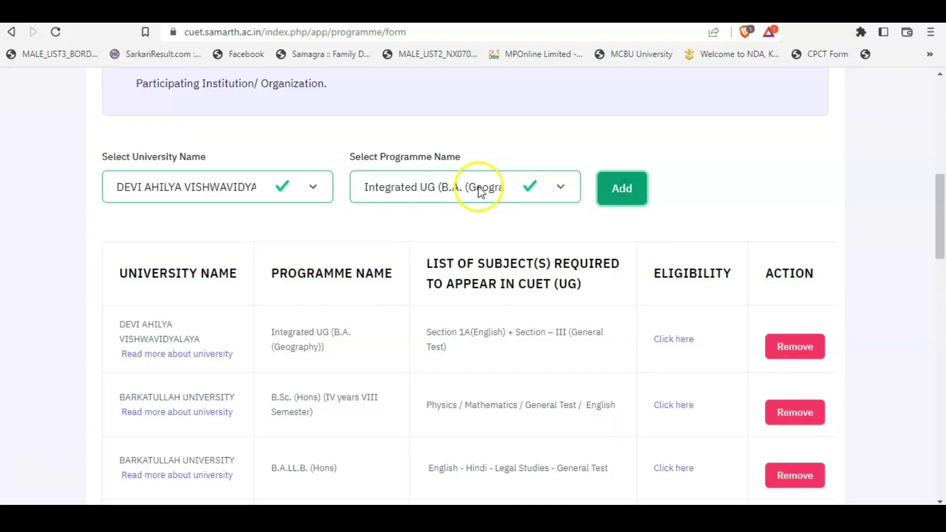
Add Devi Ahilya's Integrated UG B. Pharm. – 4 Yrs. programme to the table
{"action": "left_click", "coordinate": [480, 192]}
{"action": "scroll", "coordinate": [474, 356], "scroll_direction": "down", "scroll_amount": 2}
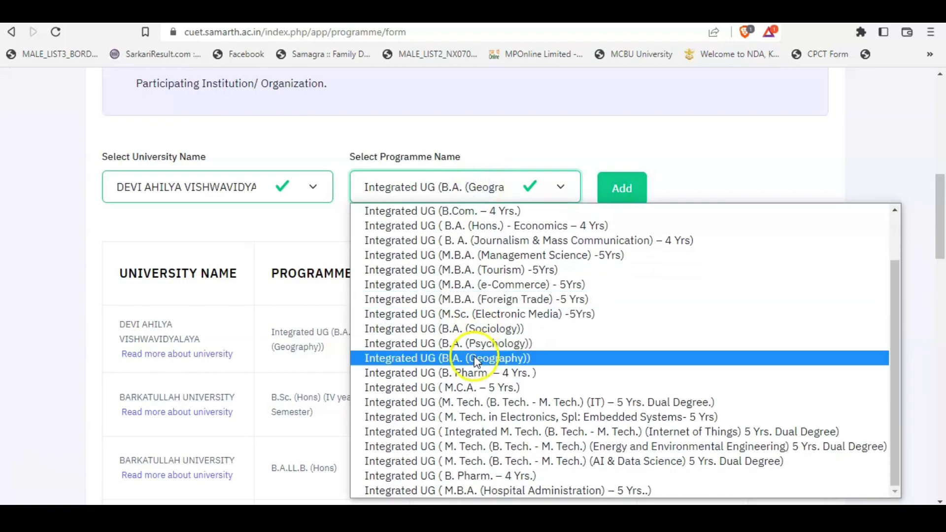
{"action": "left_click", "coordinate": [499, 476]}
{"action": "left_click", "coordinate": [622, 193]}
Look over the full choices table and open the University / Programme Selection Preview
{"action": "scroll", "coordinate": [606, 250], "scroll_direction": "down", "scroll_amount": 3}
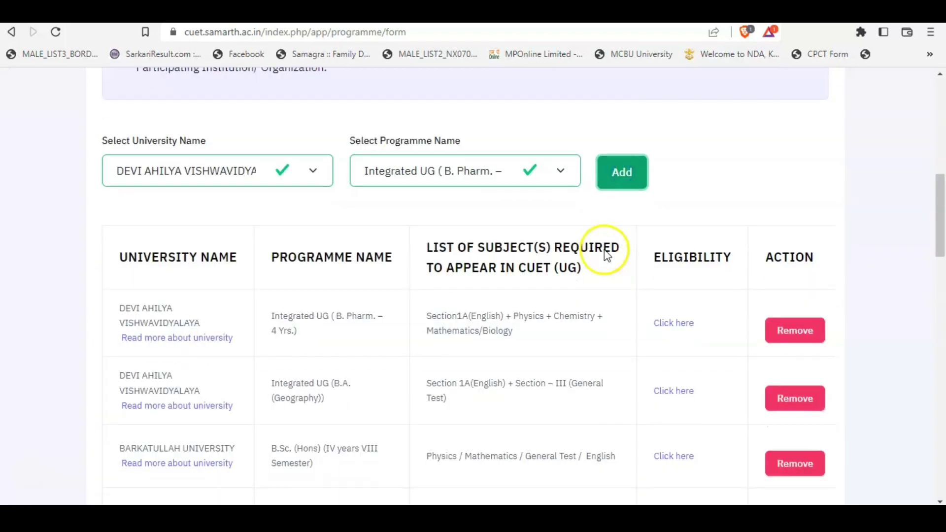
{"action": "scroll", "coordinate": [794, 220], "scroll_direction": "down", "scroll_amount": 4}
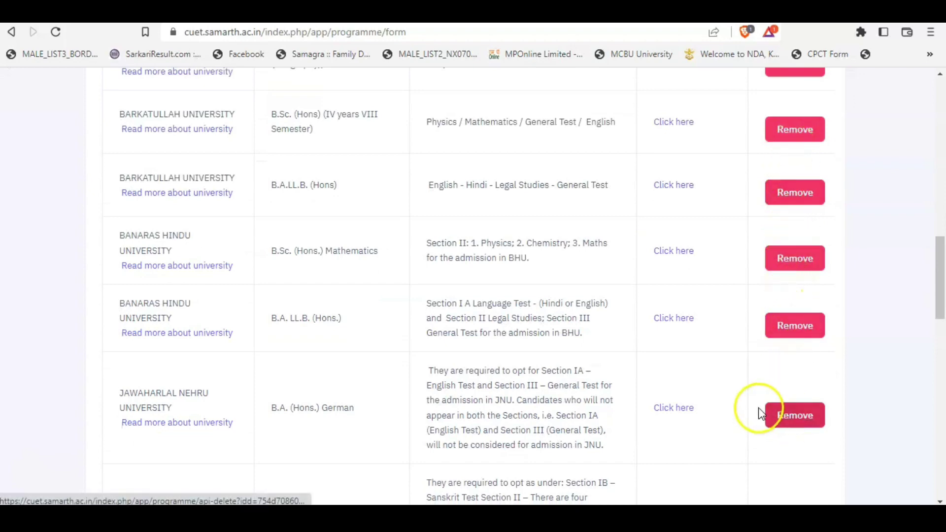
{"action": "scroll", "coordinate": [701, 374], "scroll_direction": "down", "scroll_amount": 5}
{"action": "scroll", "coordinate": [771, 373], "scroll_direction": "down", "scroll_amount": 5}
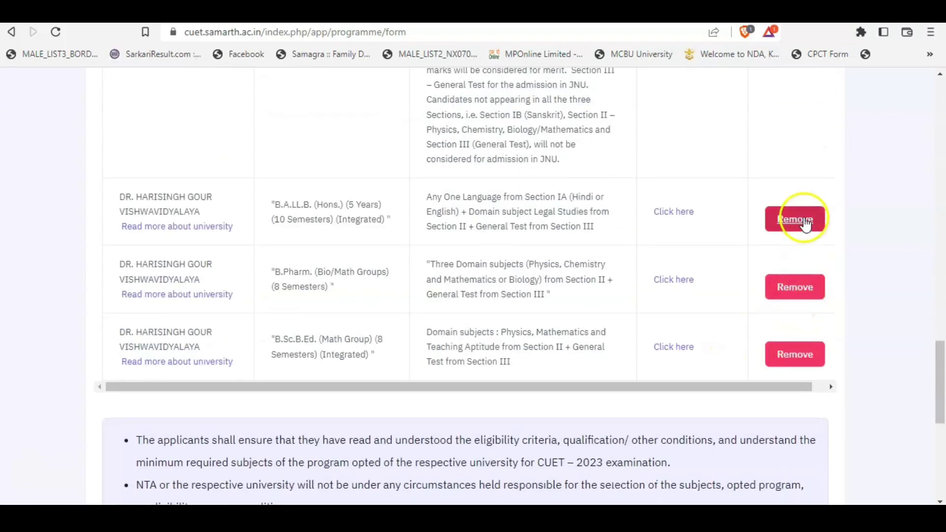
{"action": "scroll", "coordinate": [680, 329], "scroll_direction": "down", "scroll_amount": 3}
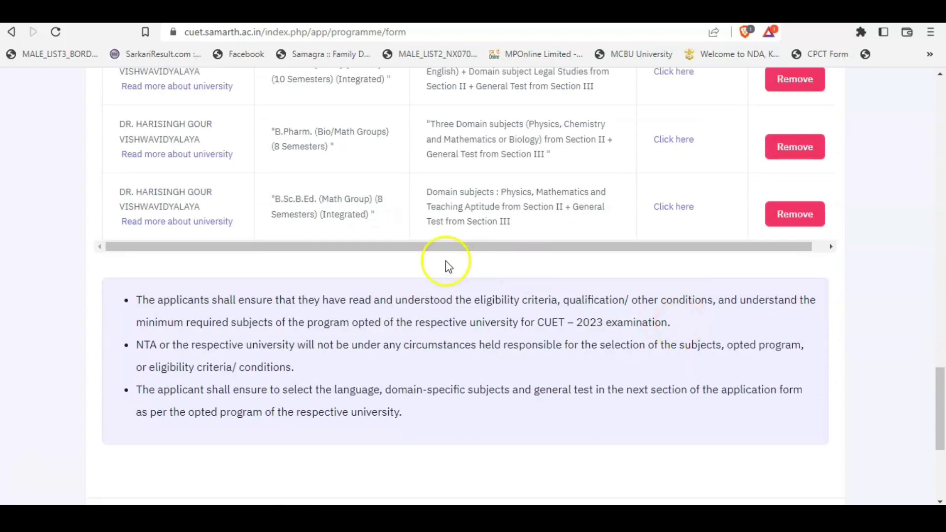
{"action": "scroll", "coordinate": [271, 306], "scroll_direction": "up", "scroll_amount": 3}
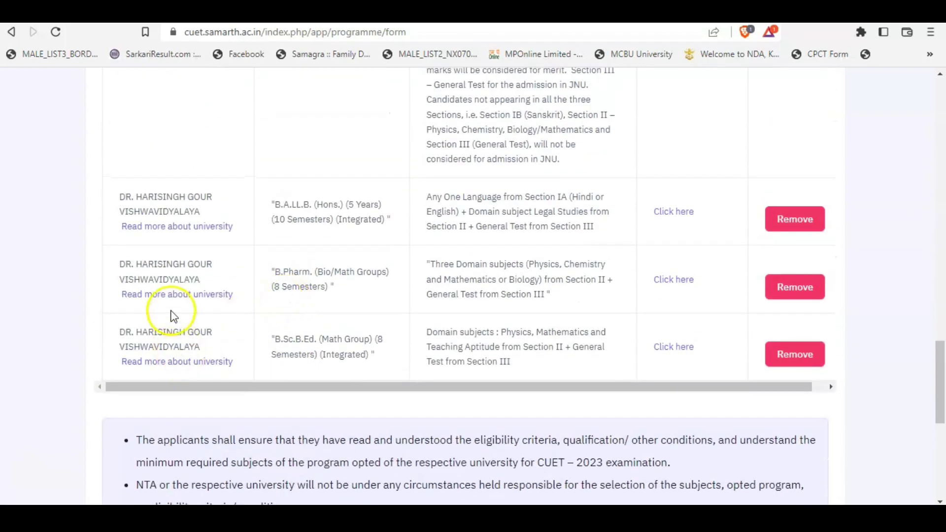
{"action": "scroll", "coordinate": [169, 214], "scroll_direction": "up", "scroll_amount": 4}
{"action": "scroll", "coordinate": [169, 213], "scroll_direction": "up", "scroll_amount": 3}
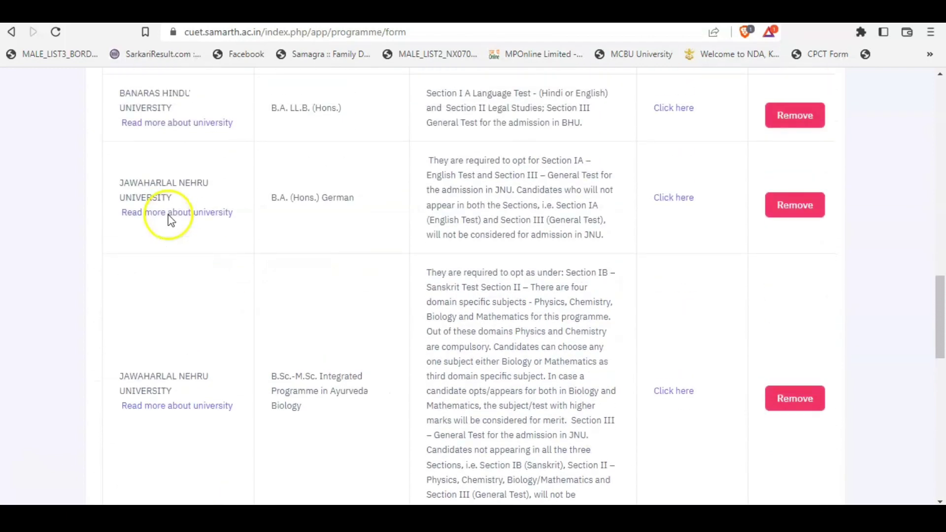
{"action": "scroll", "coordinate": [169, 216], "scroll_direction": "up", "scroll_amount": 3}
{"action": "scroll", "coordinate": [169, 220], "scroll_direction": "up", "scroll_amount": 1}
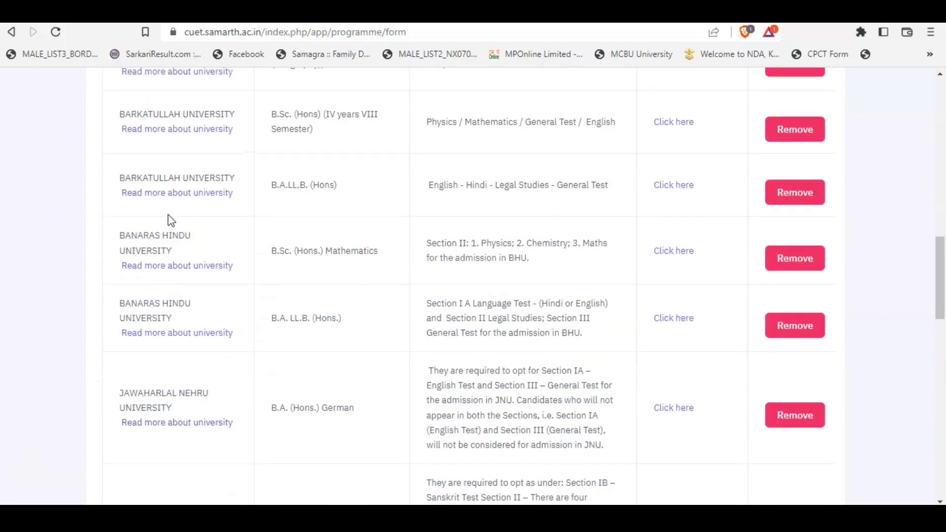
{"action": "scroll", "coordinate": [169, 220], "scroll_direction": "up", "scroll_amount": 5}
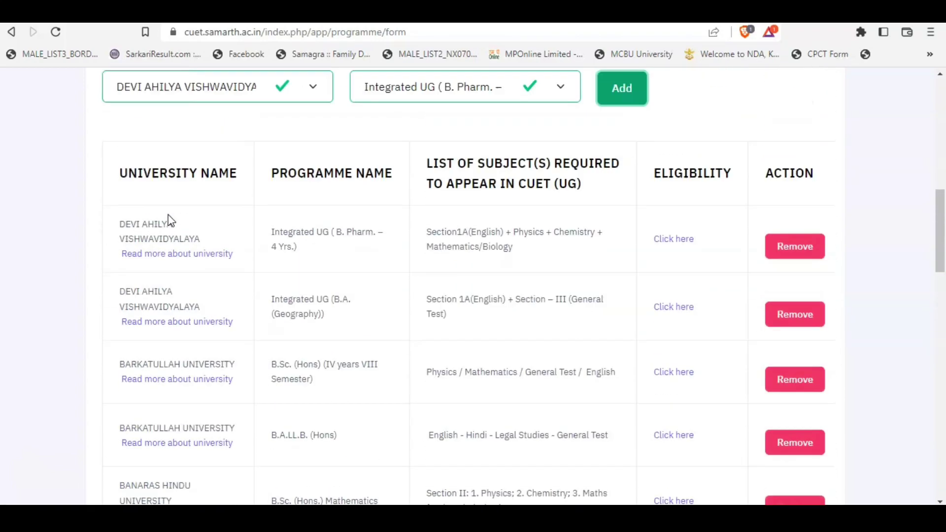
{"action": "scroll", "coordinate": [481, 249], "scroll_direction": "down", "scroll_amount": 15}
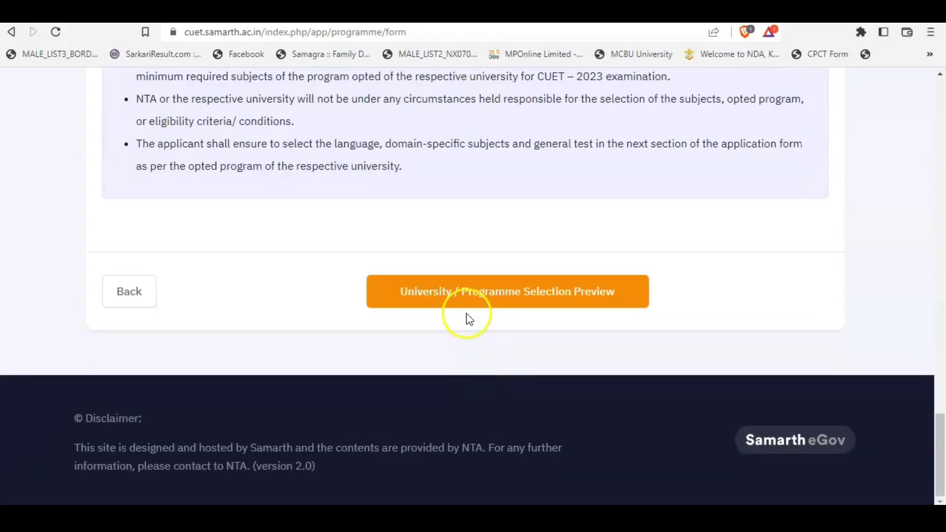
{"action": "left_click", "coordinate": [464, 299]}
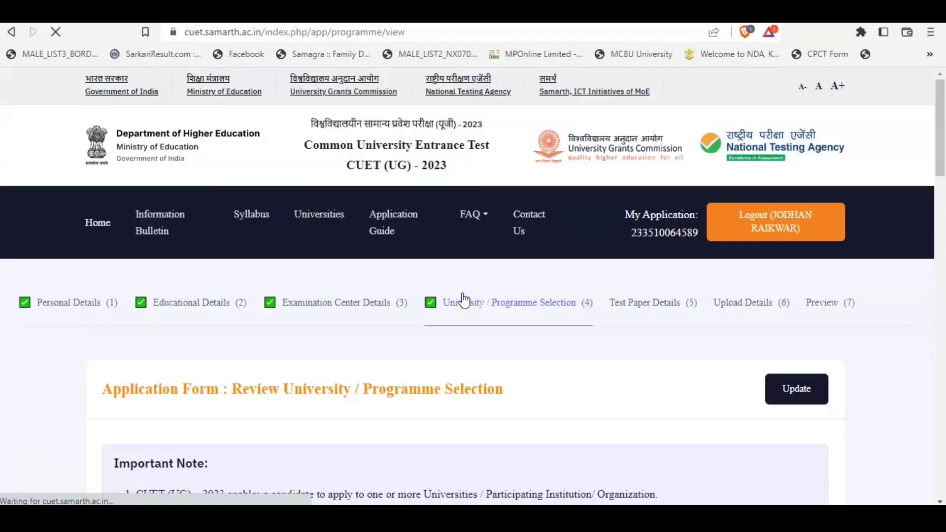
Proceed from the selection review to Test Paper Details and scroll to the subject selection
{"action": "scroll", "coordinate": [461, 302], "scroll_direction": "down", "scroll_amount": 7}
{"action": "scroll", "coordinate": [463, 303], "scroll_direction": "down", "scroll_amount": 20}
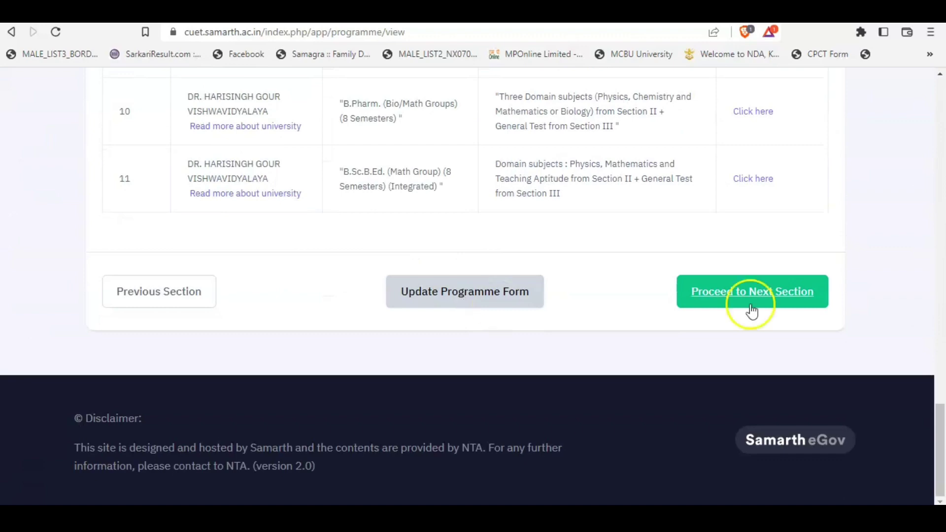
{"action": "left_click", "coordinate": [782, 297]}
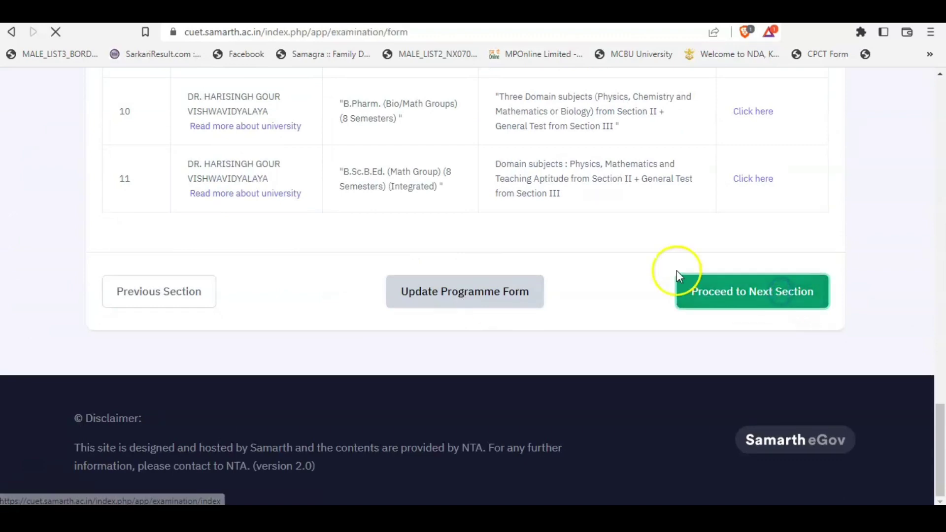
{"action": "scroll", "coordinate": [660, 315], "scroll_direction": "down", "scroll_amount": 5}
{"action": "scroll", "coordinate": [653, 342], "scroll_direction": "down", "scroll_amount": 3}
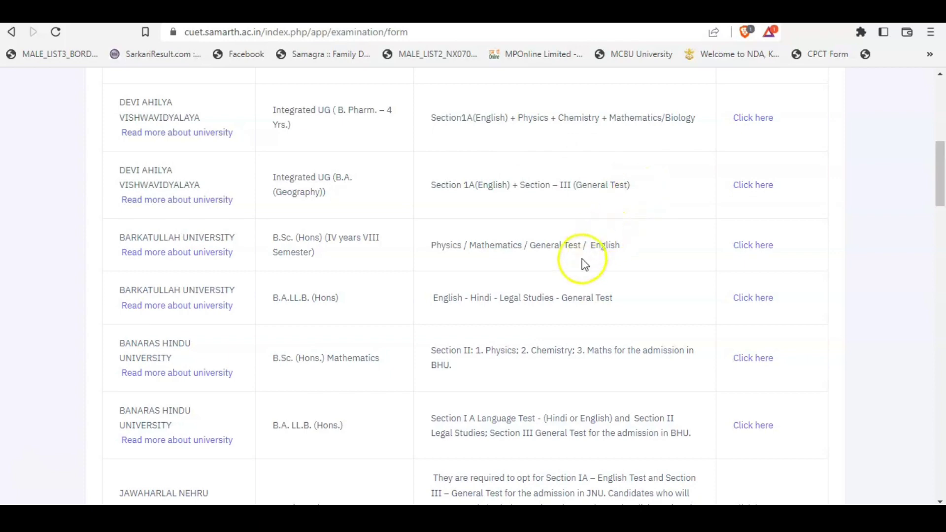
{"action": "scroll", "coordinate": [470, 297], "scroll_direction": "down", "scroll_amount": 1}
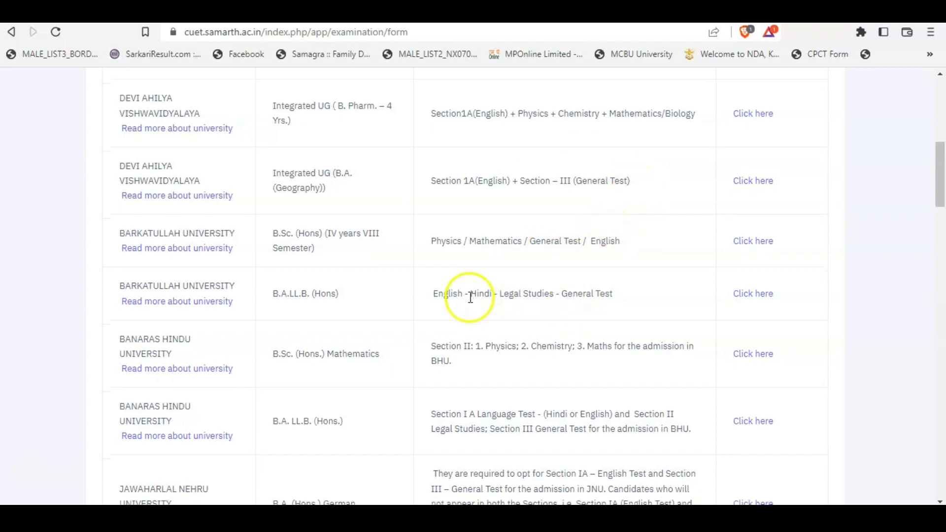
{"action": "scroll", "coordinate": [470, 297], "scroll_direction": "down", "scroll_amount": 3}
{"action": "scroll", "coordinate": [515, 256], "scroll_direction": "down", "scroll_amount": 15}
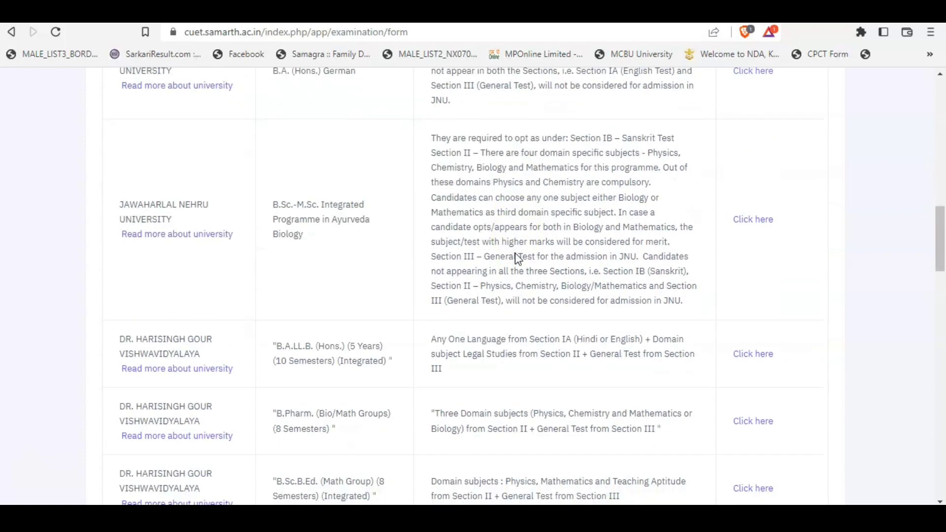
{"action": "scroll", "coordinate": [518, 259], "scroll_direction": "down", "scroll_amount": 3}
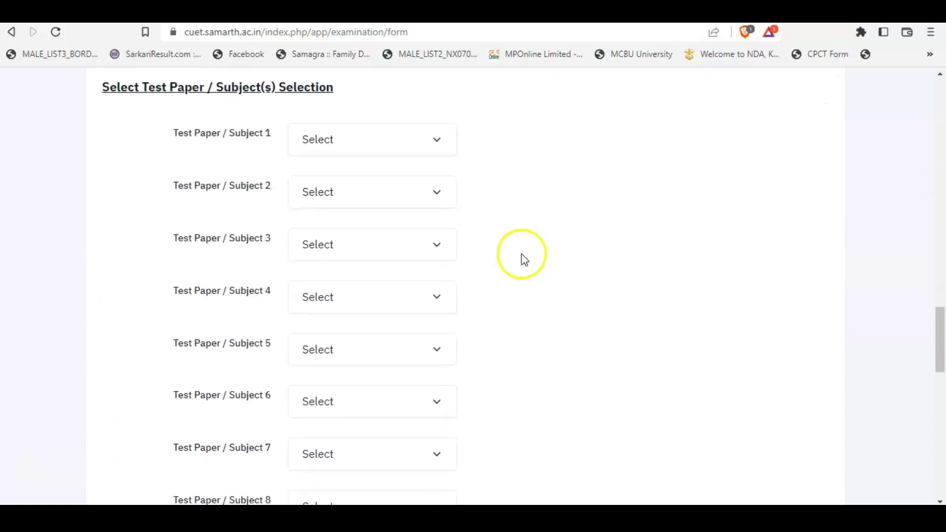
{"action": "scroll", "coordinate": [572, 181], "scroll_direction": "up", "scroll_amount": 2}
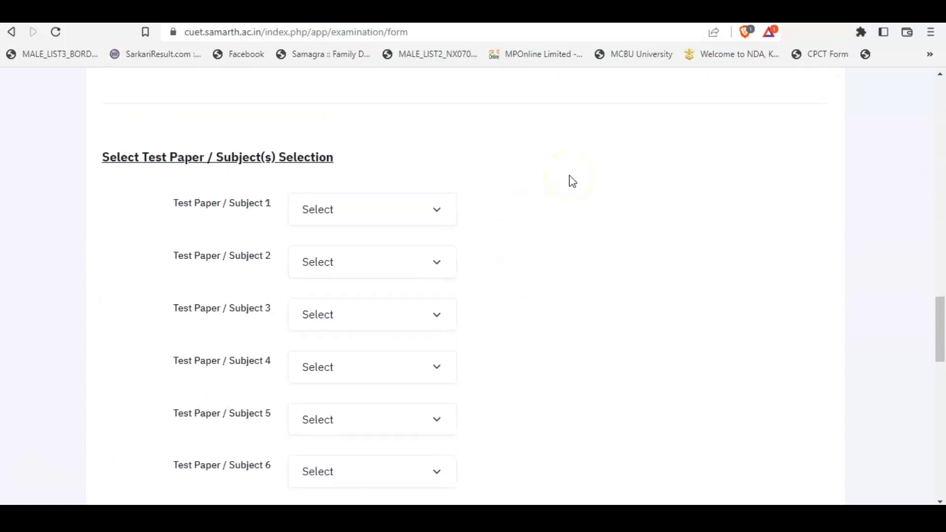
{"action": "scroll", "coordinate": [572, 181], "scroll_direction": "down", "scroll_amount": 2}
Set Test Paper / Subject 1 to 102 : Hindi and glance at the Subject 2 options
{"action": "left_click", "coordinate": [387, 139]}
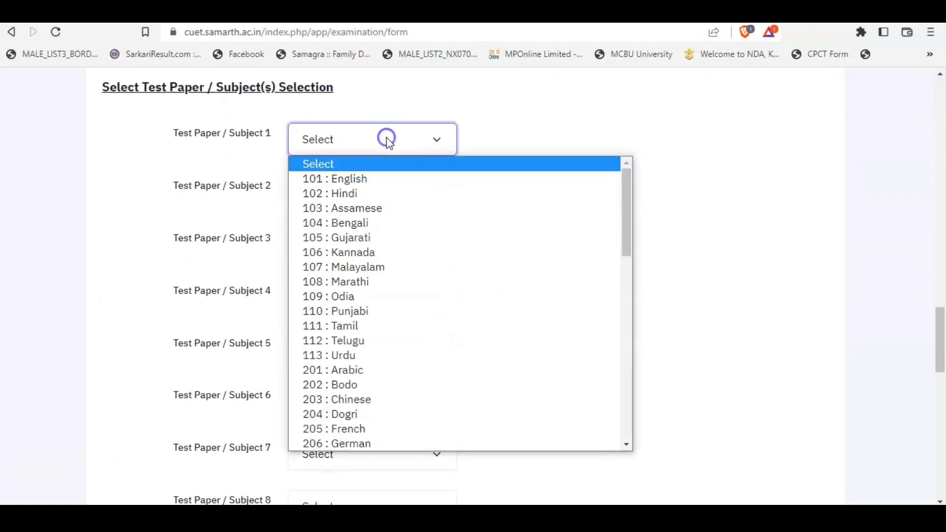
{"action": "left_click", "coordinate": [365, 197]}
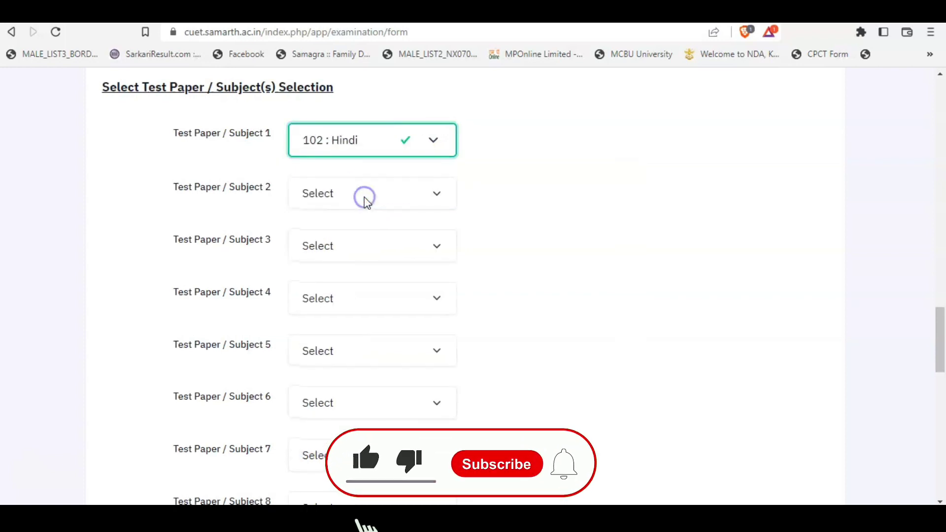
{"action": "left_click", "coordinate": [365, 196]}
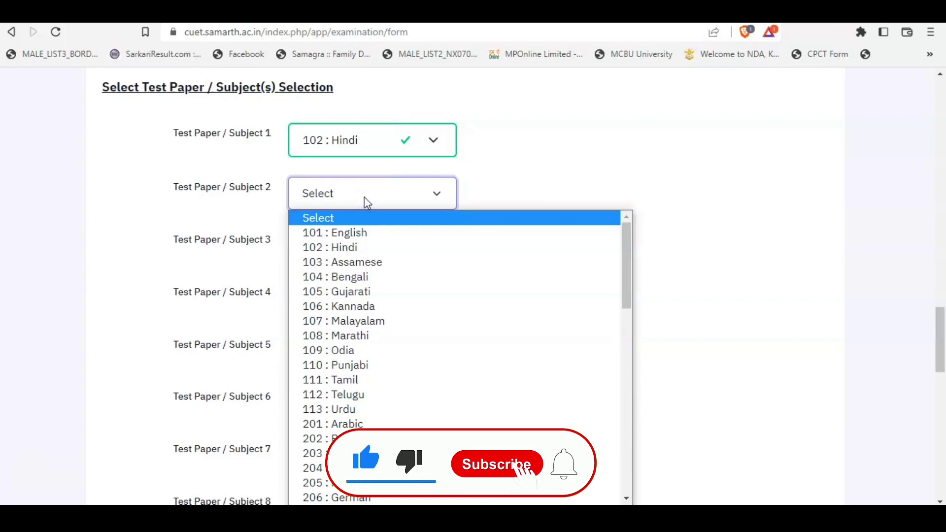
{"action": "left_click", "coordinate": [365, 197]}
{"action": "scroll", "coordinate": [553, 232], "scroll_direction": "up", "scroll_amount": 10}
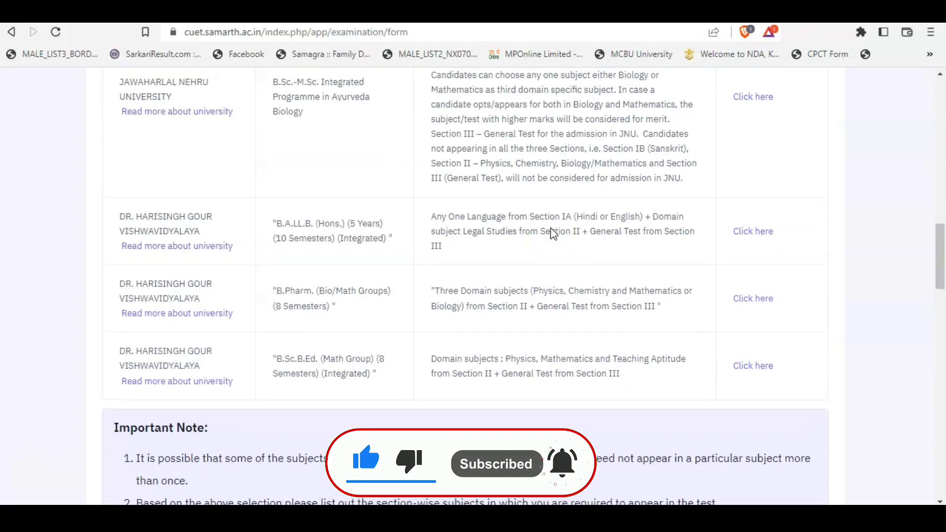
{"action": "scroll", "coordinate": [553, 232], "scroll_direction": "up", "scroll_amount": 15}
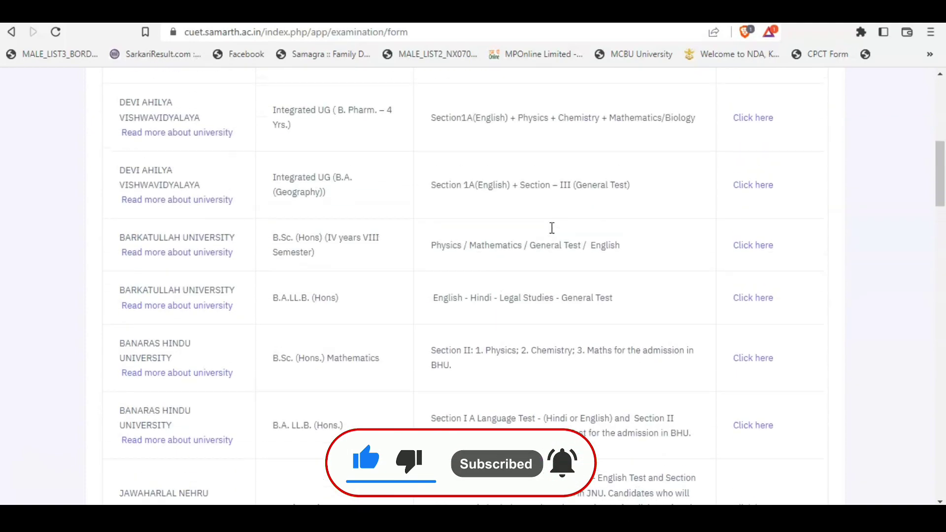
{"action": "scroll", "coordinate": [552, 228], "scroll_direction": "up", "scroll_amount": 2}
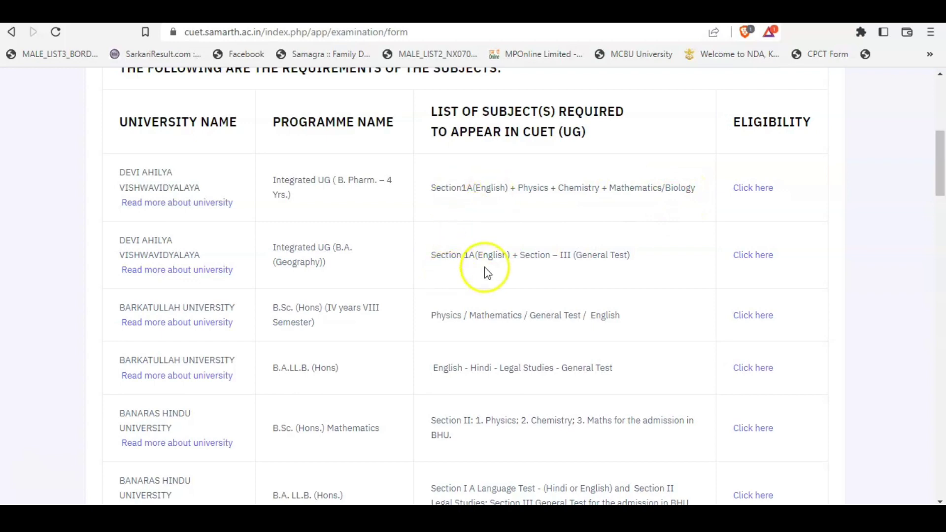
{"action": "scroll", "coordinate": [481, 284], "scroll_direction": "down", "scroll_amount": 1}
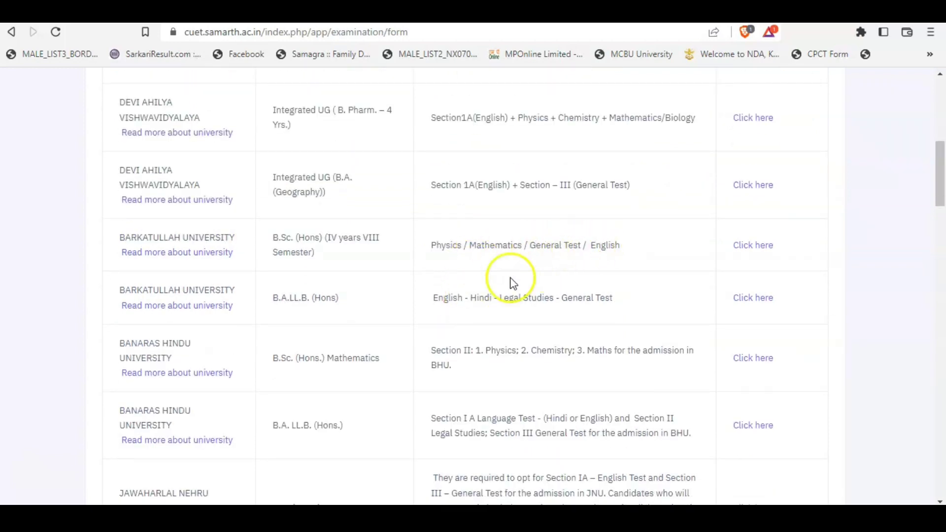
{"action": "scroll", "coordinate": [507, 277], "scroll_direction": "down", "scroll_amount": 2}
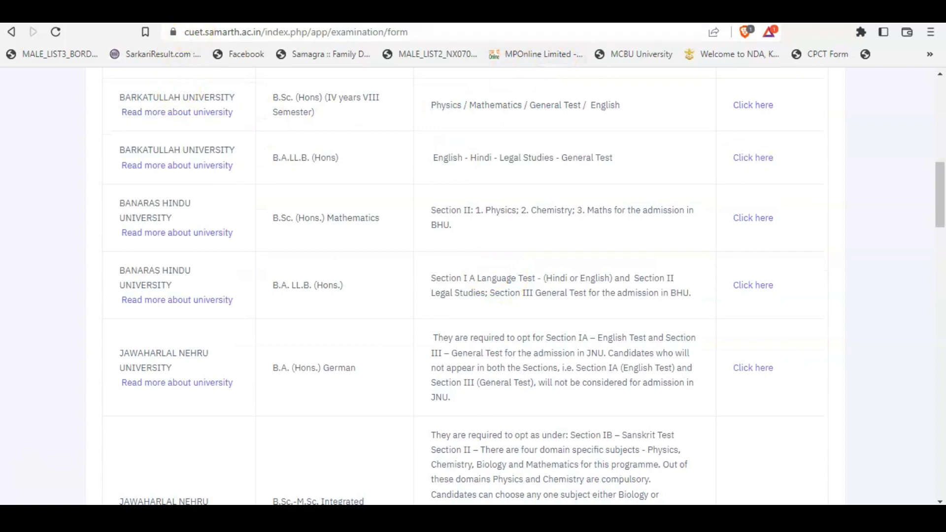
{"action": "scroll", "coordinate": [211, 274], "scroll_direction": "down", "scroll_amount": 15}
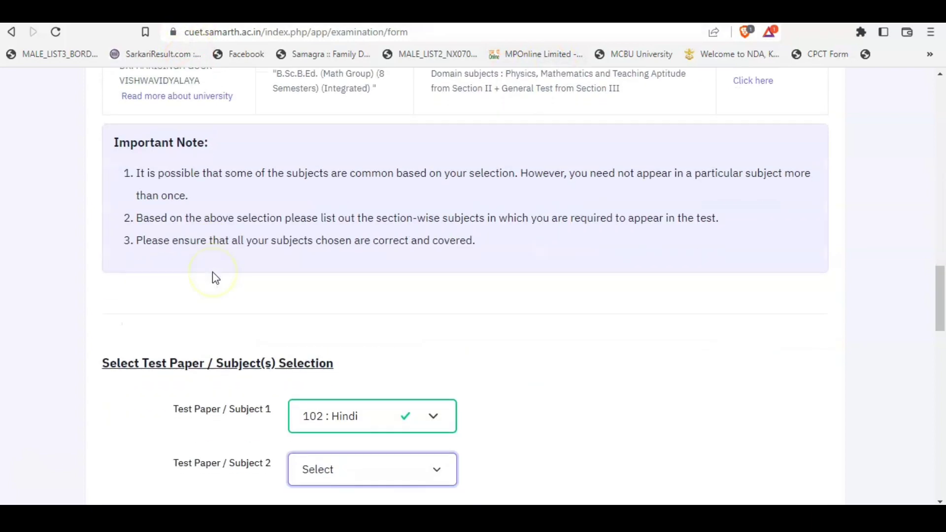
{"action": "scroll", "coordinate": [215, 278], "scroll_direction": "down", "scroll_amount": 6}
{"action": "scroll", "coordinate": [215, 278], "scroll_direction": "up", "scroll_amount": 5}
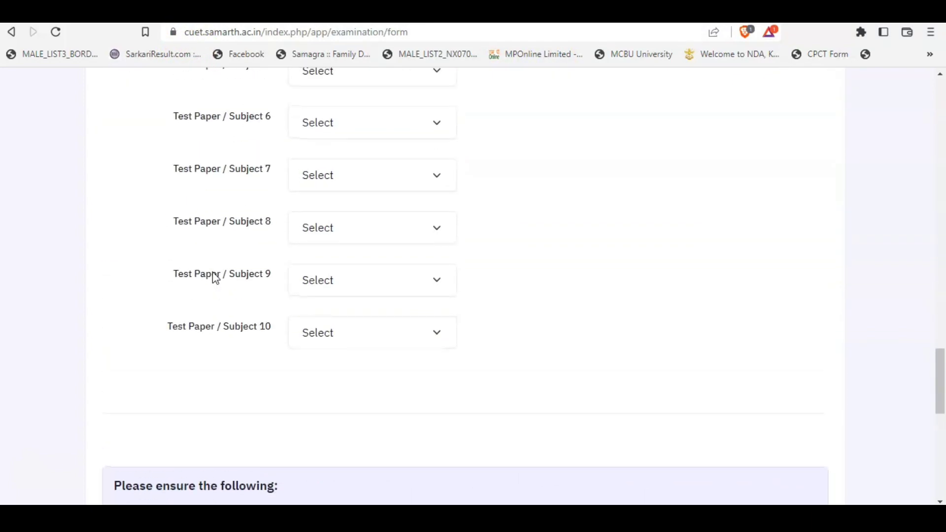
{"action": "scroll", "coordinate": [212, 271], "scroll_direction": "up", "scroll_amount": 3}
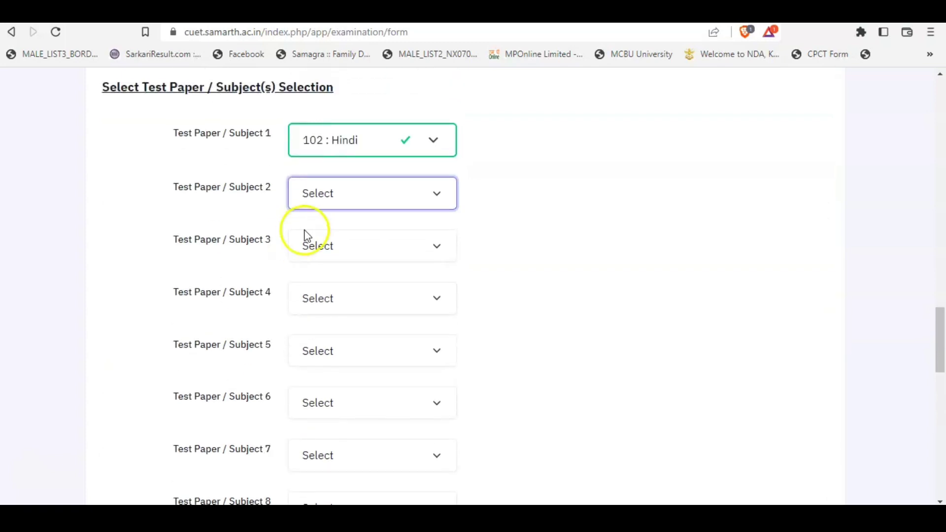
Browse the Subject 2 choices again, then switch to the Harisingh Gour eligibility criteria page
{"action": "left_click", "coordinate": [343, 202]}
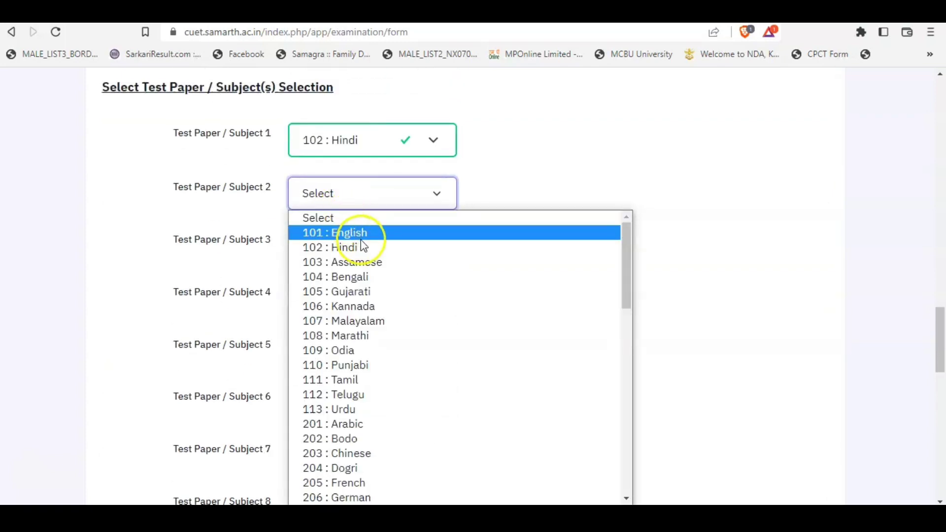
{"action": "scroll", "coordinate": [378, 347], "scroll_direction": "down", "scroll_amount": 11}
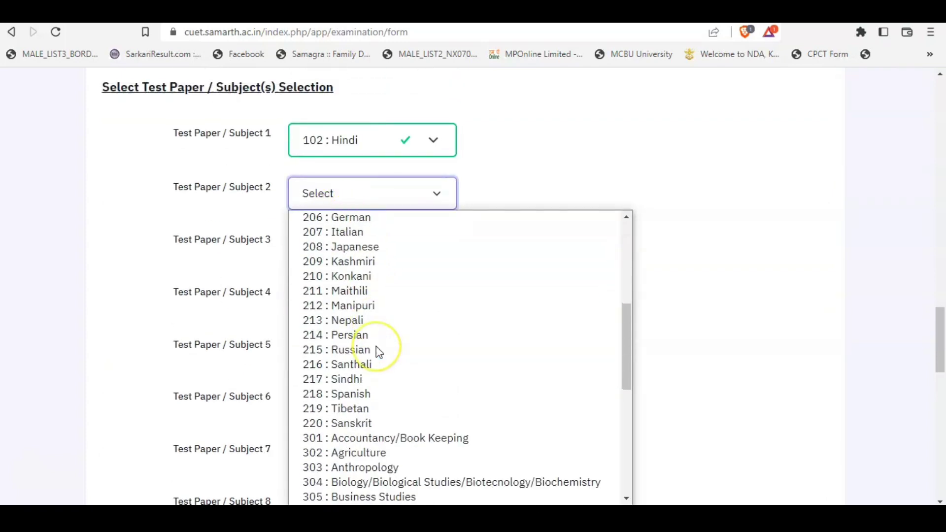
{"action": "scroll", "coordinate": [379, 352], "scroll_direction": "up", "scroll_amount": 3}
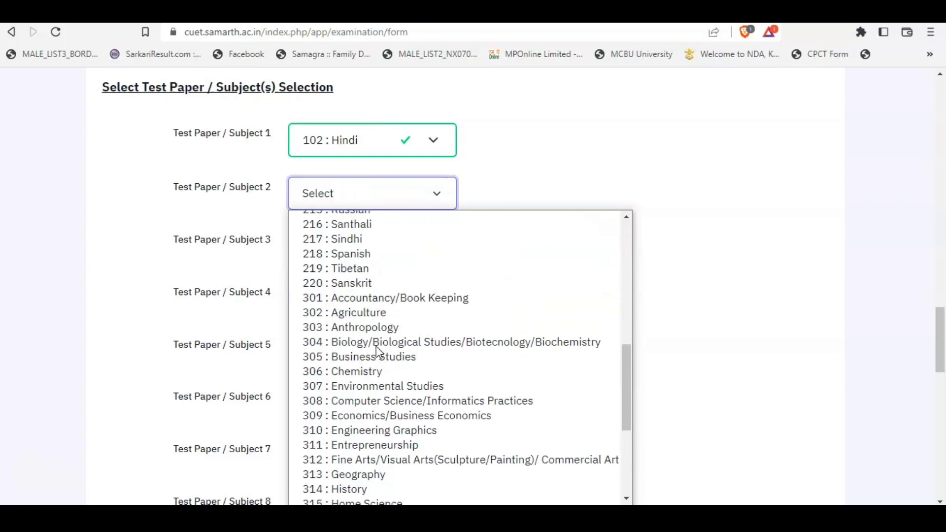
{"action": "left_click", "coordinate": [376, 337]}
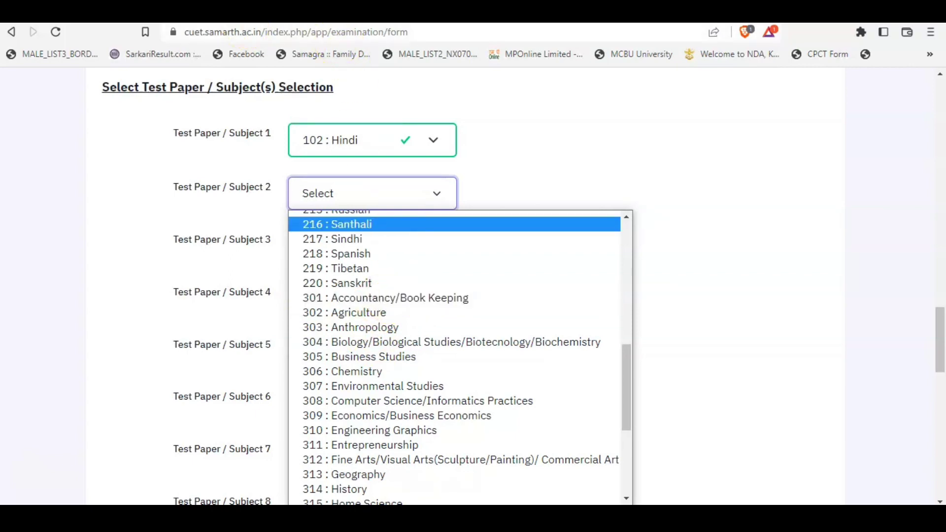
{"action": "key", "text": "ctrl+Tab"}
{"action": "scroll", "coordinate": [513, 292], "scroll_direction": "down", "scroll_amount": 10}
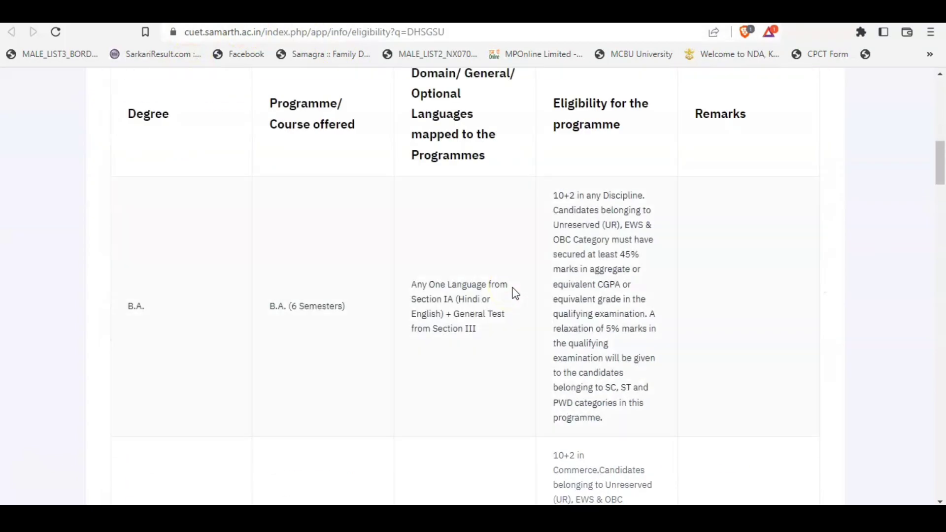
Highlight the B.A. General Test, B.Com Accountancy and Physics/Mathematics/Teaching Aptitude requirements
{"action": "scroll", "coordinate": [515, 293], "scroll_direction": "down", "scroll_amount": 1}
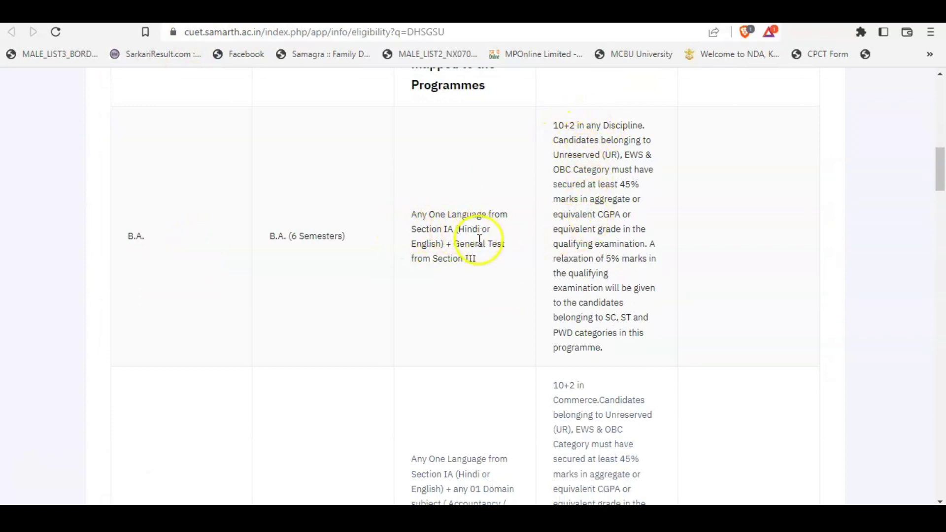
{"action": "left_click_drag", "start_coordinate": [452, 243], "coordinate": [480, 262]}
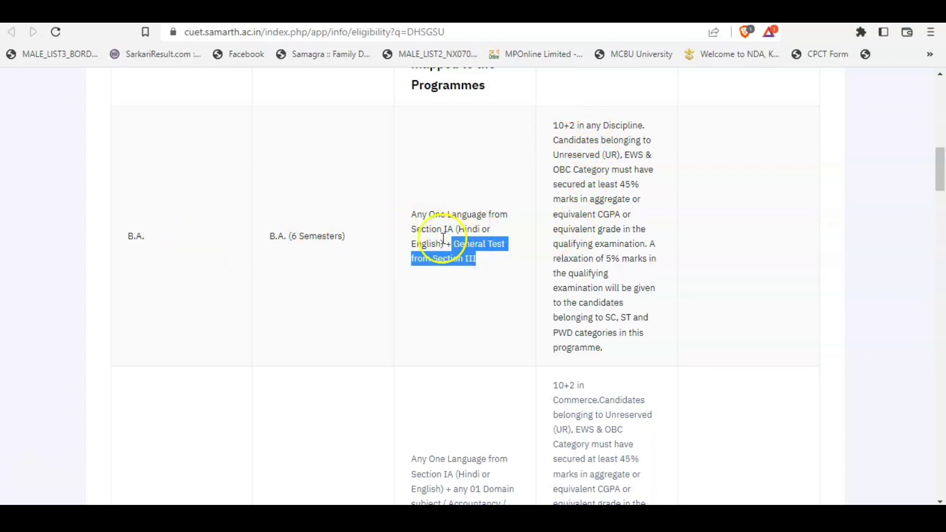
{"action": "scroll", "coordinate": [447, 247], "scroll_direction": "down", "scroll_amount": 4}
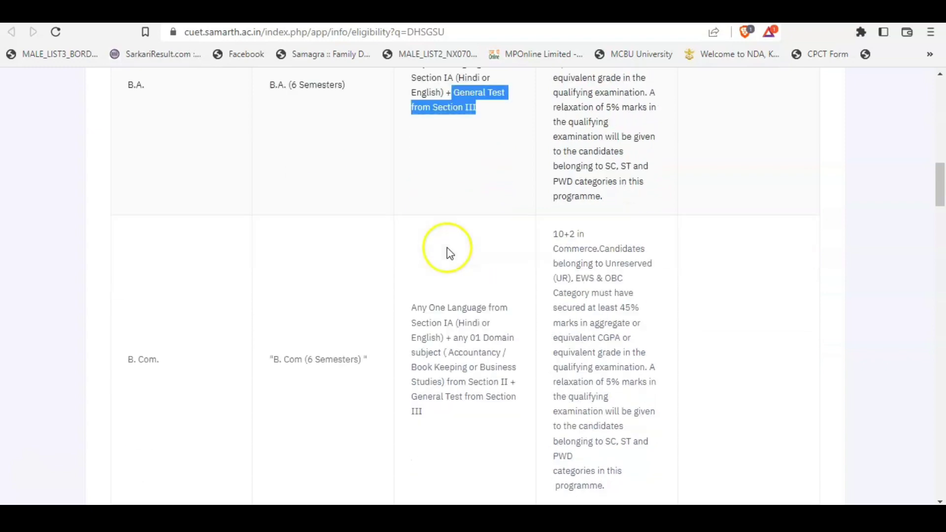
{"action": "scroll", "coordinate": [449, 247], "scroll_direction": "down", "scroll_amount": 3}
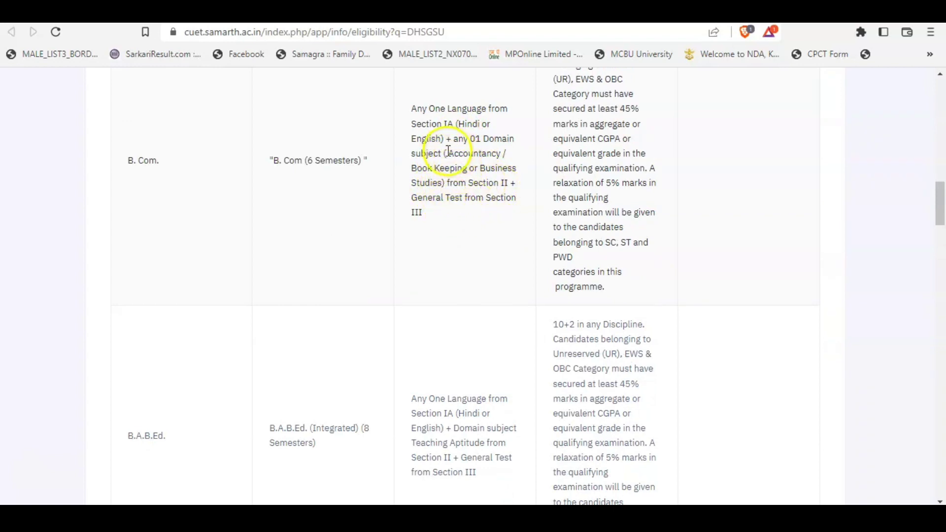
{"action": "left_click_drag", "start_coordinate": [446, 153], "coordinate": [442, 183]}
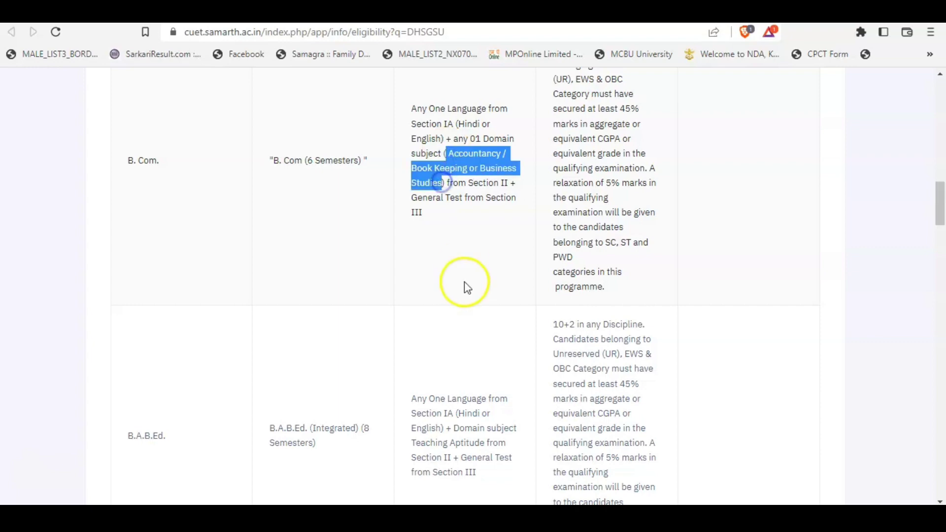
{"action": "scroll", "coordinate": [465, 281], "scroll_direction": "down", "scroll_amount": 4}
{"action": "scroll", "coordinate": [353, 276], "scroll_direction": "down", "scroll_amount": 4}
{"action": "scroll", "coordinate": [353, 276], "scroll_direction": "down", "scroll_amount": 10}
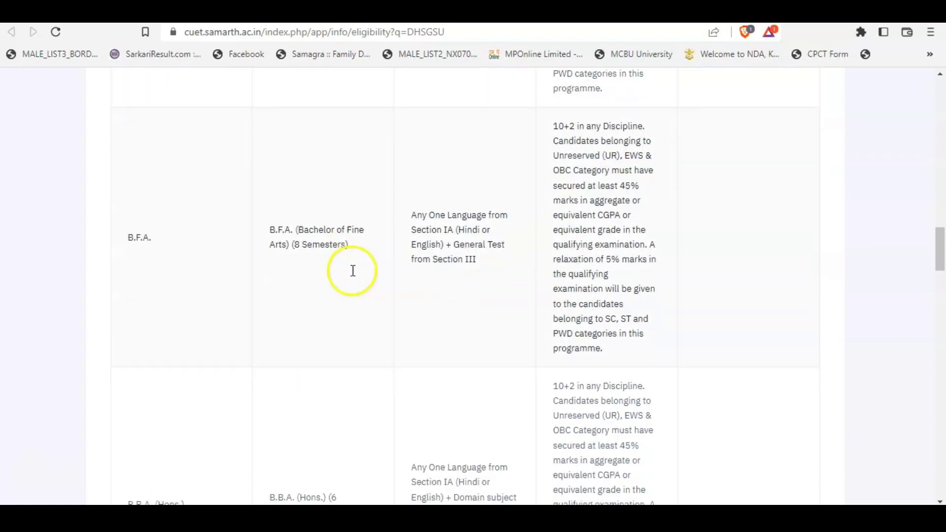
{"action": "scroll", "coordinate": [354, 276], "scroll_direction": "down", "scroll_amount": 10}
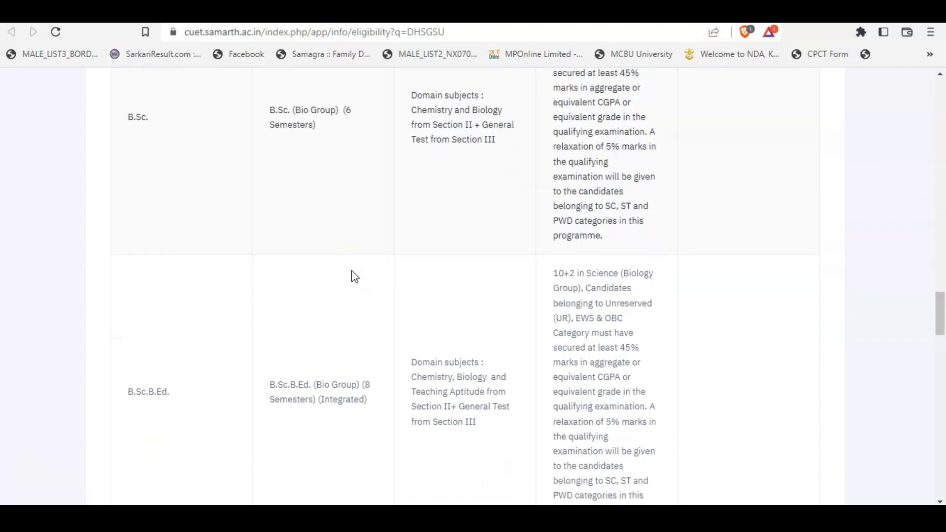
{"action": "scroll", "coordinate": [354, 276], "scroll_direction": "down", "scroll_amount": 3}
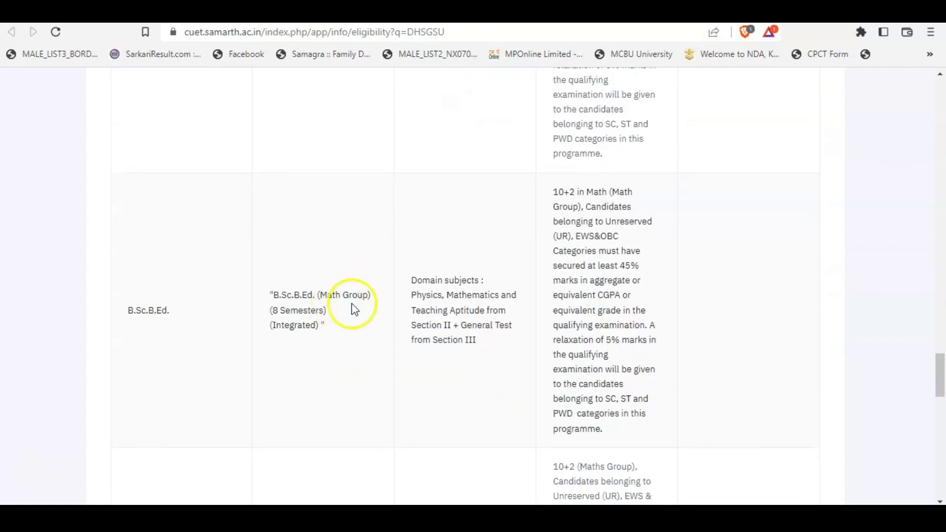
{"action": "left_click_drag", "start_coordinate": [413, 299], "coordinate": [416, 317]}
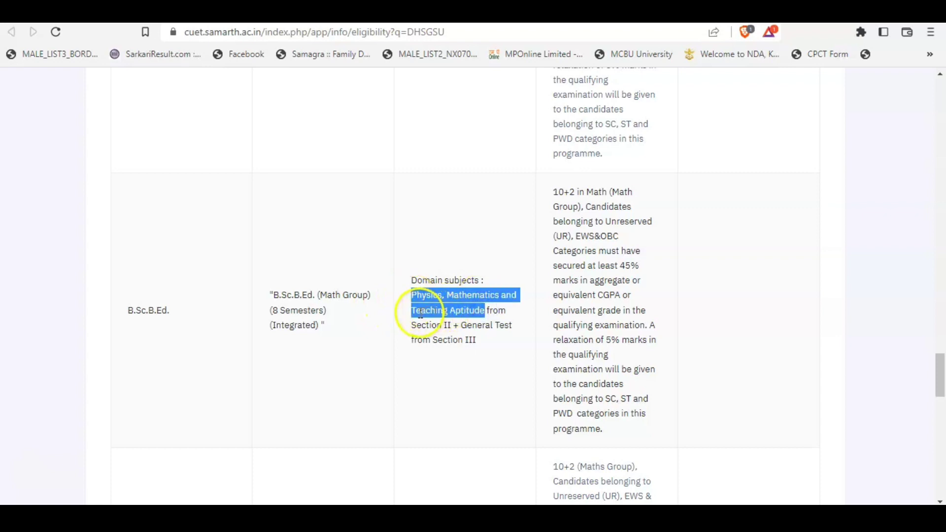
{"action": "left_click", "coordinate": [418, 312]}
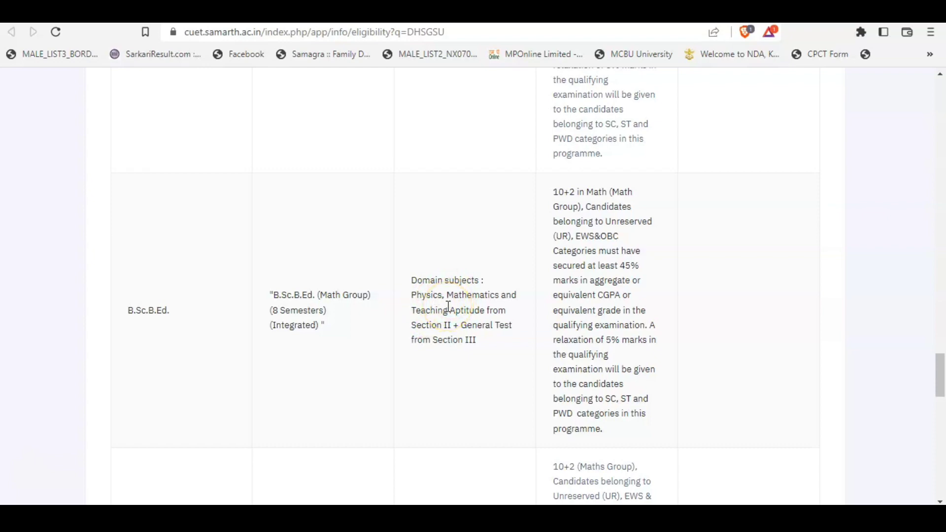
Highlight the B.A.LL.B. Legal Studies and General Test requirement, then return to the examination form
{"action": "scroll", "coordinate": [449, 307], "scroll_direction": "down", "scroll_amount": 8}
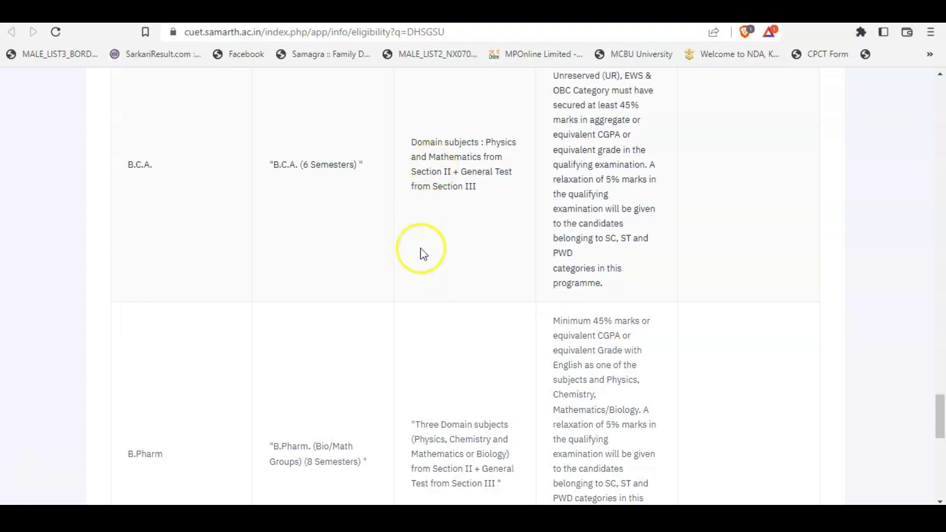
{"action": "scroll", "coordinate": [422, 254], "scroll_direction": "down", "scroll_amount": 4}
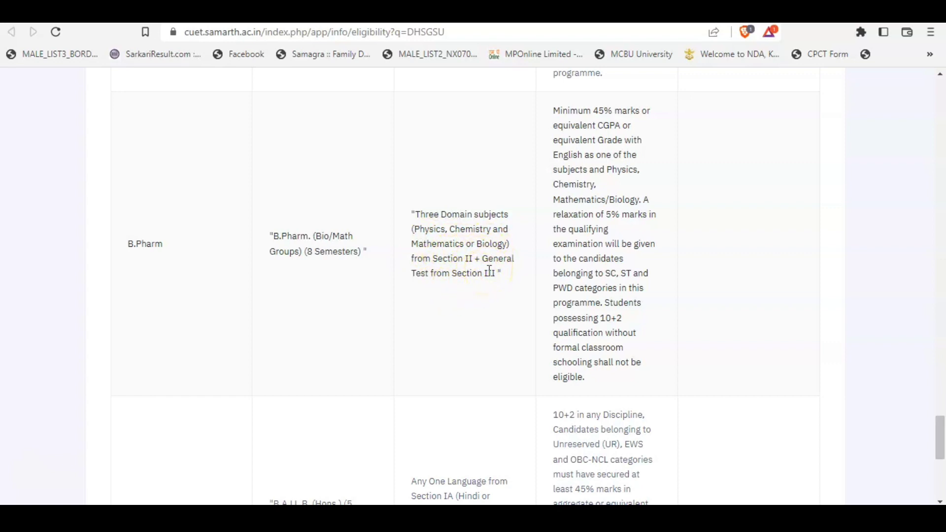
{"action": "scroll", "coordinate": [451, 268], "scroll_direction": "down", "scroll_amount": 5}
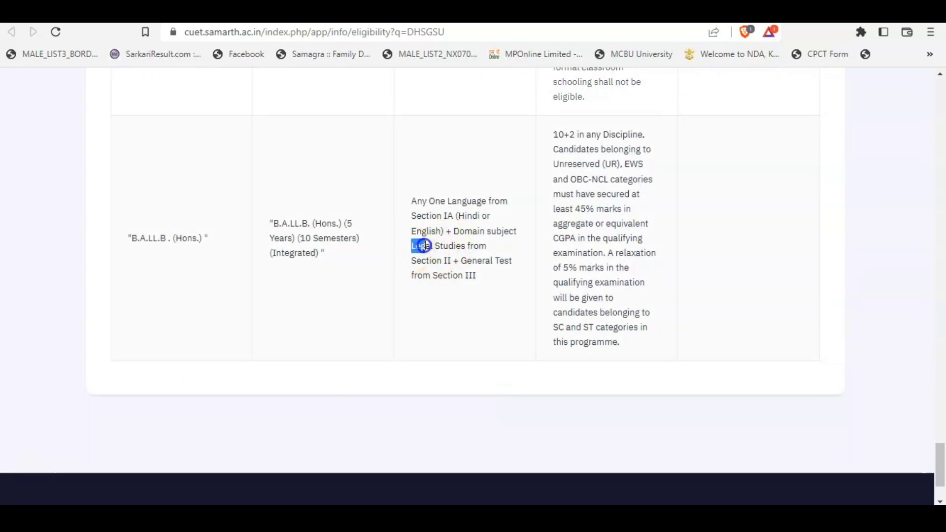
{"action": "left_click_drag", "start_coordinate": [488, 250], "coordinate": [469, 257]}
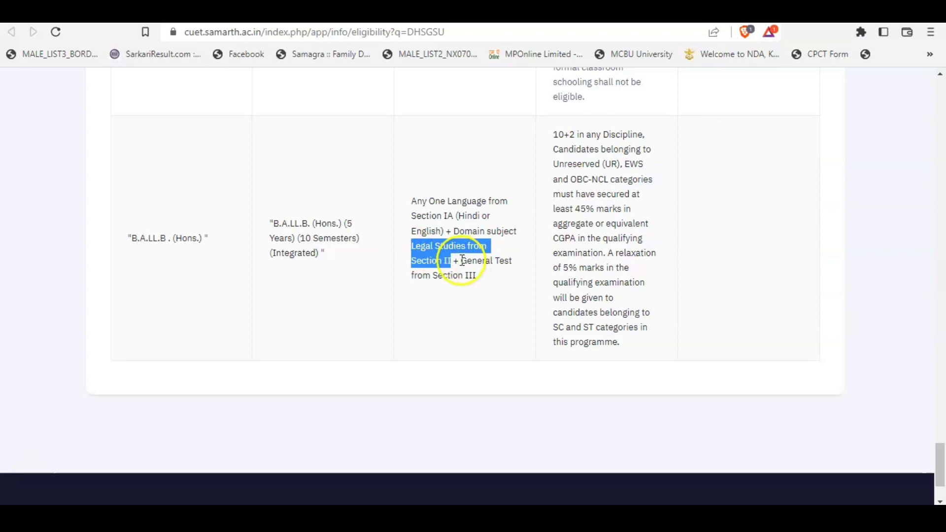
{"action": "left_click_drag", "start_coordinate": [463, 260], "coordinate": [474, 276]}
{"action": "left_click_drag", "start_coordinate": [413, 201], "coordinate": [487, 280]}
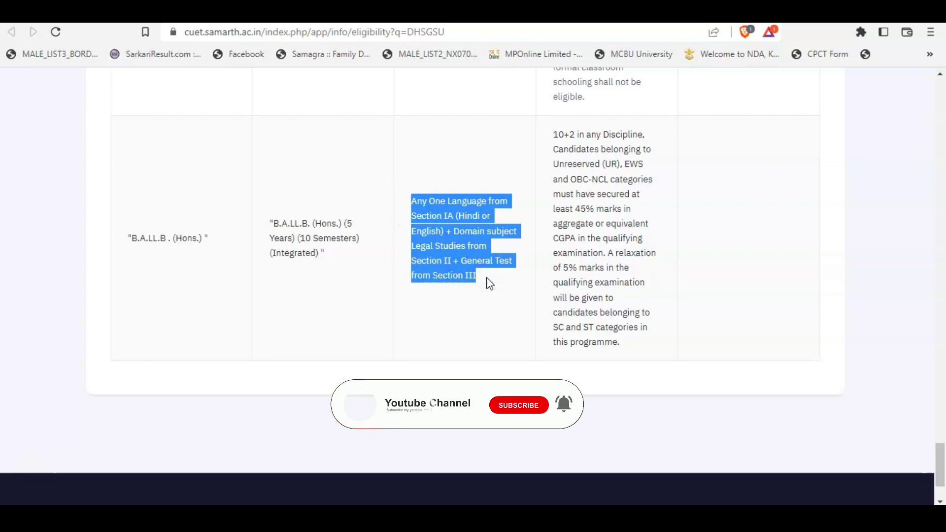
{"action": "left_click", "coordinate": [119, 17]}
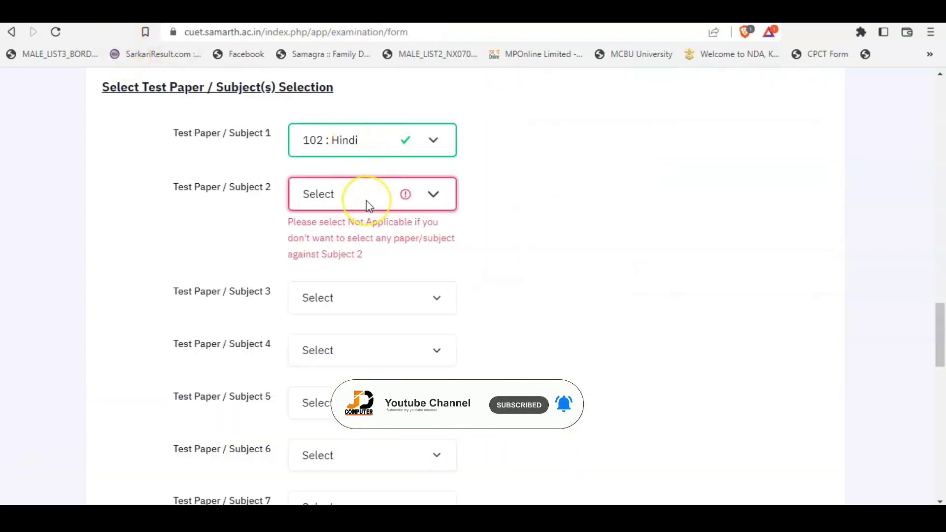
Choose 306 : Chemistry and 327 : Teaching Aptitude as test papers 2 and 3
{"action": "left_click", "coordinate": [366, 200]}
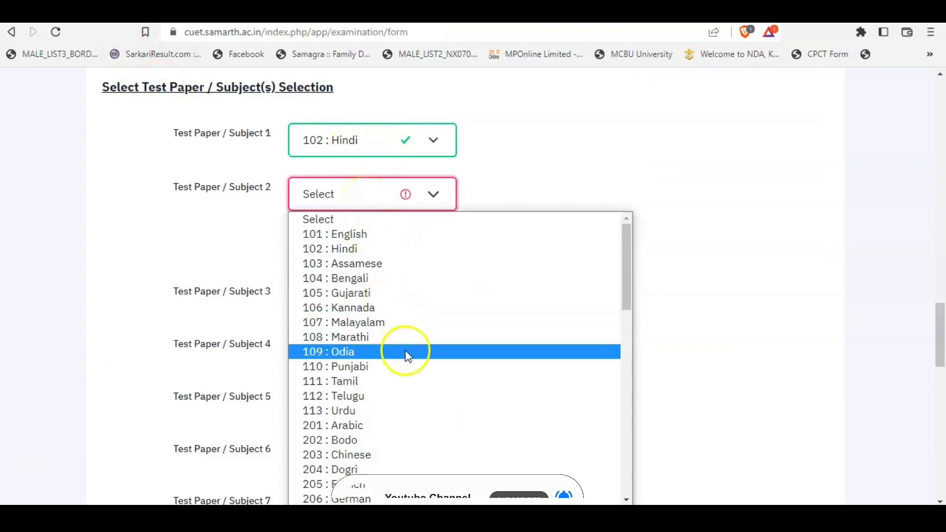
{"action": "scroll", "coordinate": [493, 355], "scroll_direction": "down", "scroll_amount": 3}
{"action": "scroll", "coordinate": [651, 359], "scroll_direction": "down", "scroll_amount": 4}
{"action": "scroll", "coordinate": [400, 251], "scroll_direction": "up", "scroll_amount": 1}
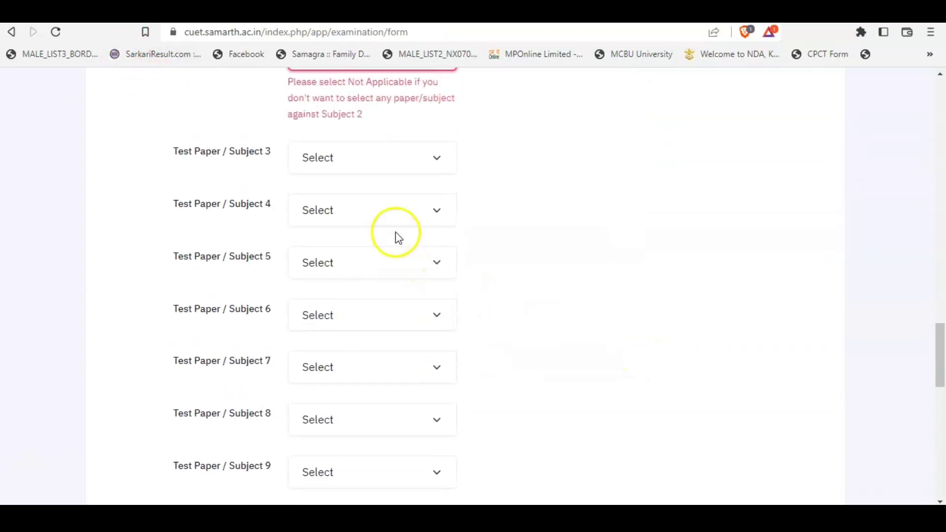
{"action": "scroll", "coordinate": [394, 232], "scroll_direction": "up", "scroll_amount": 2}
{"action": "left_click", "coordinate": [357, 122]}
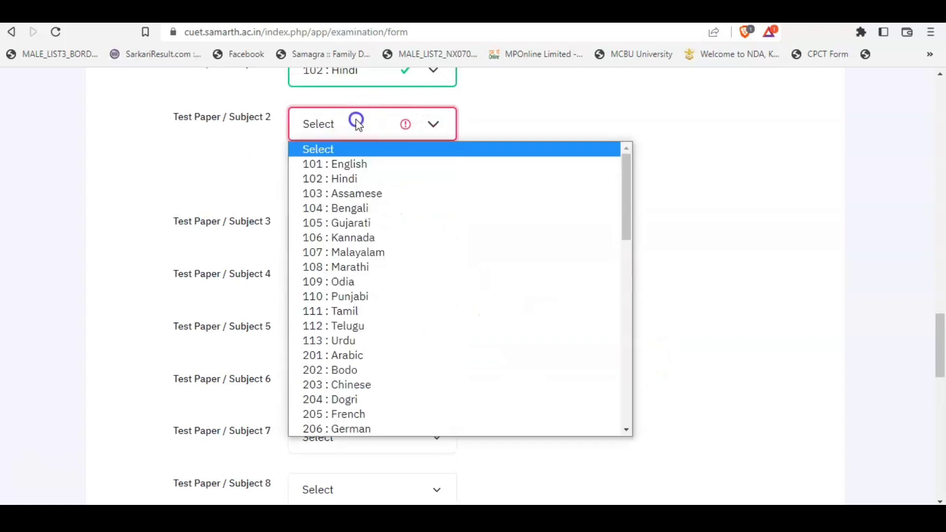
{"action": "scroll", "coordinate": [364, 340], "scroll_direction": "down", "scroll_amount": 10}
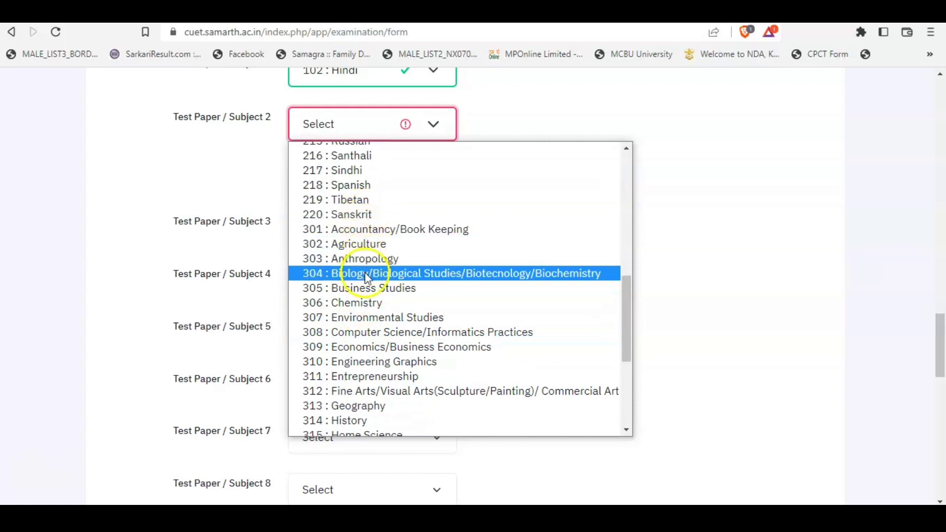
{"action": "left_click", "coordinate": [371, 305]}
{"action": "left_click", "coordinate": [342, 183]}
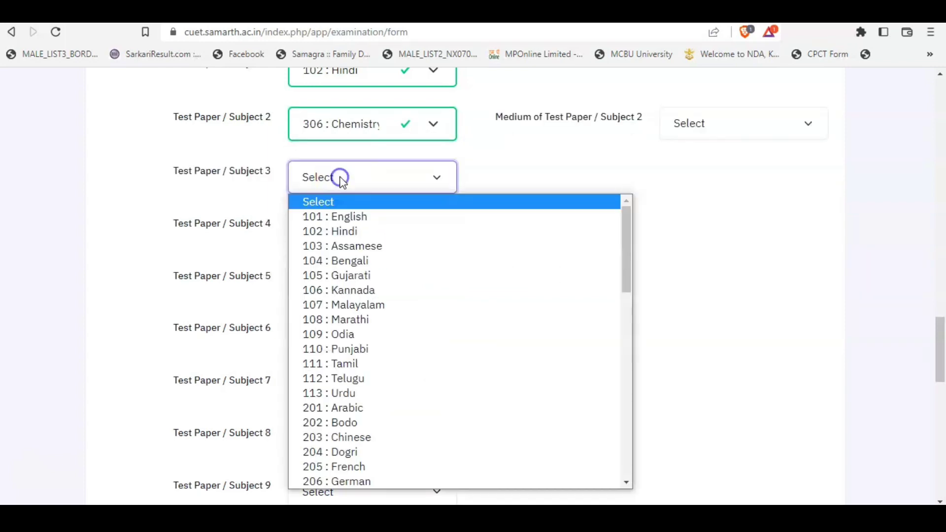
{"action": "scroll", "coordinate": [364, 335], "scroll_direction": "down", "scroll_amount": 15}
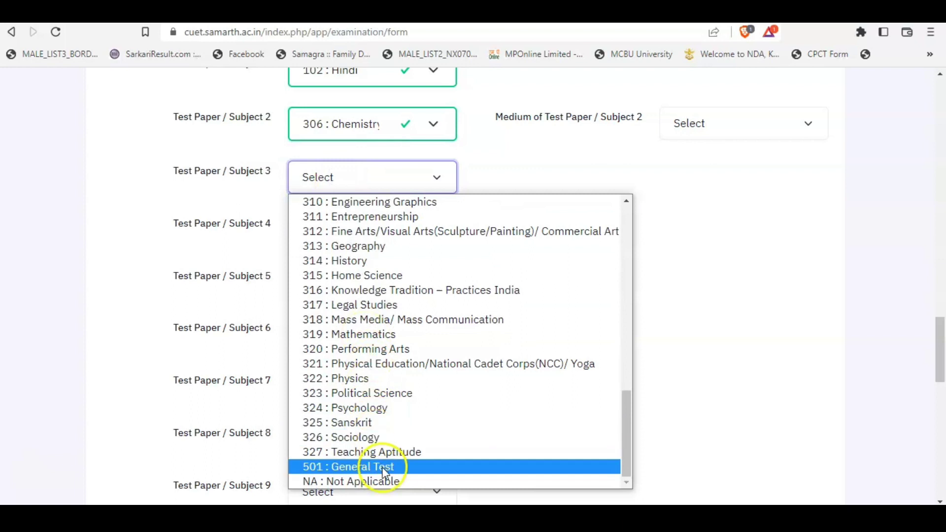
{"action": "left_click", "coordinate": [387, 450]}
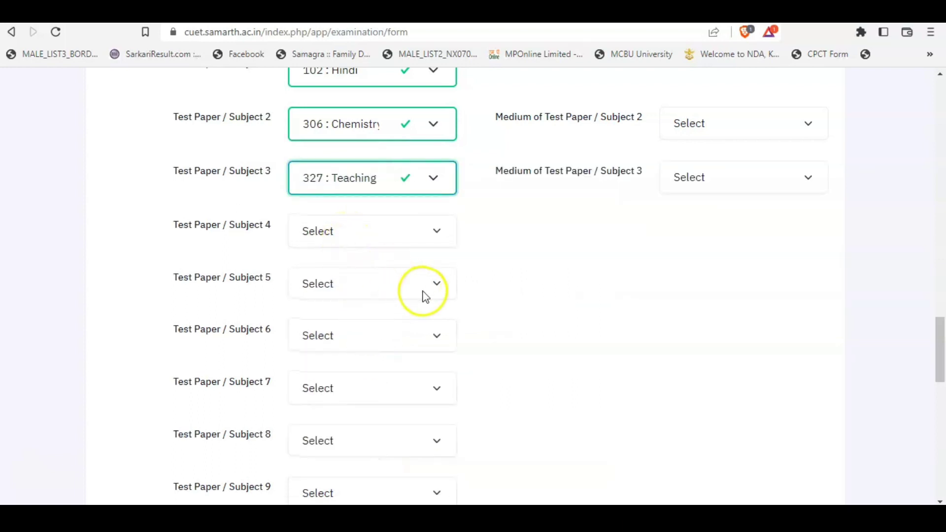
{"action": "scroll", "coordinate": [423, 296], "scroll_direction": "up", "scroll_amount": 2}
Set Hindi medium for papers 2 and 3, and add 319 : Mathematics in Hindi as paper 4
{"action": "left_click", "coordinate": [693, 196]}
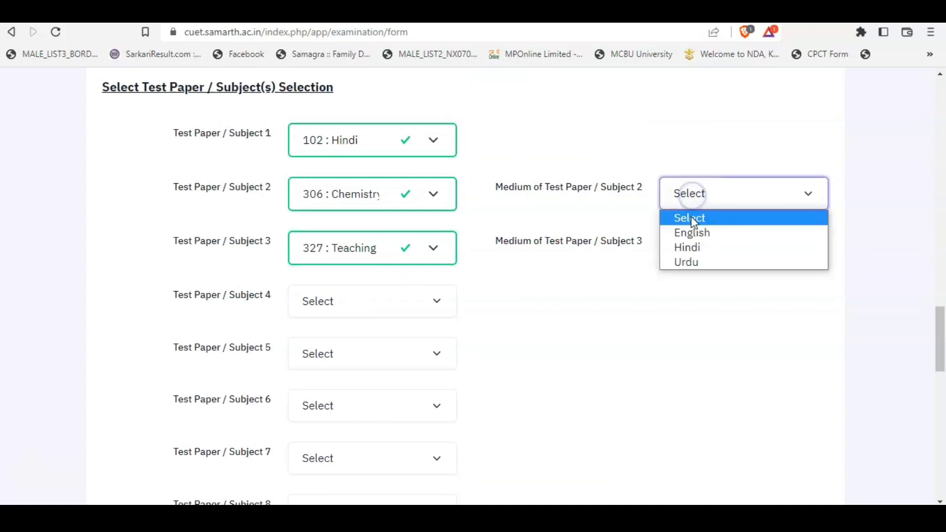
{"action": "left_click", "coordinate": [690, 247]}
{"action": "left_click", "coordinate": [718, 246]}
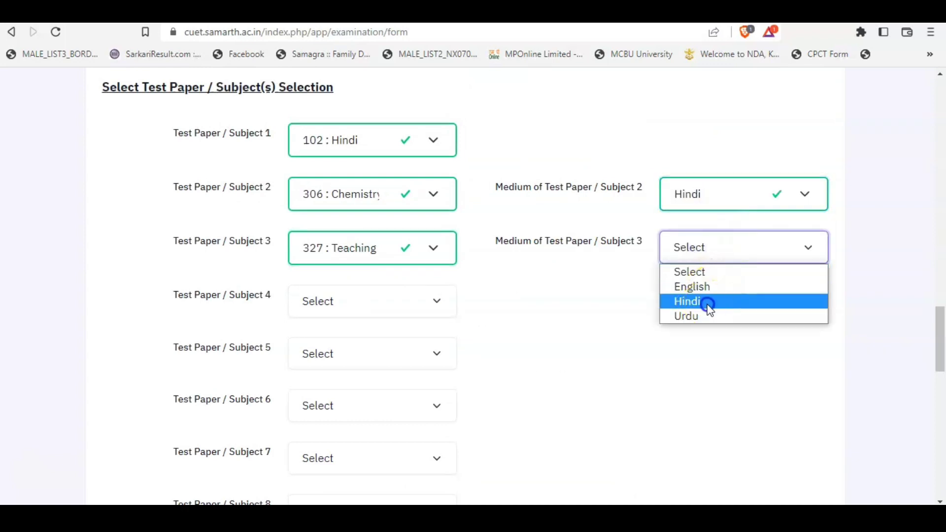
{"action": "left_click", "coordinate": [708, 303]}
{"action": "left_click", "coordinate": [386, 301]}
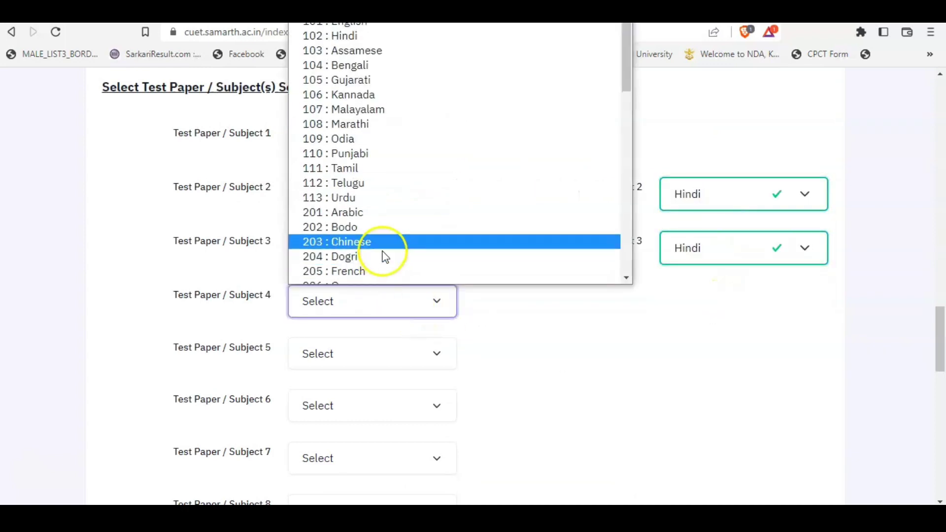
{"action": "scroll", "coordinate": [372, 252], "scroll_direction": "down", "scroll_amount": 10}
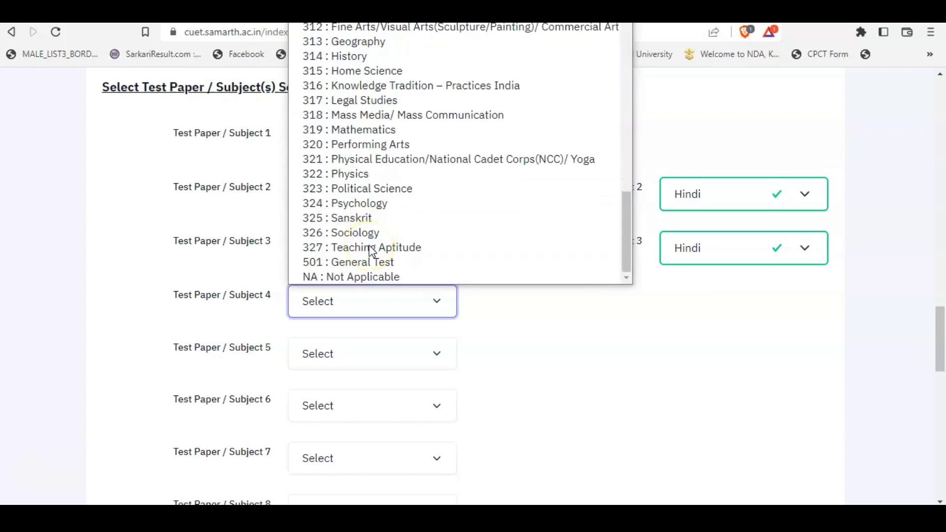
{"action": "left_click", "coordinate": [380, 130]}
{"action": "scroll", "coordinate": [493, 296], "scroll_direction": "down", "scroll_amount": 1}
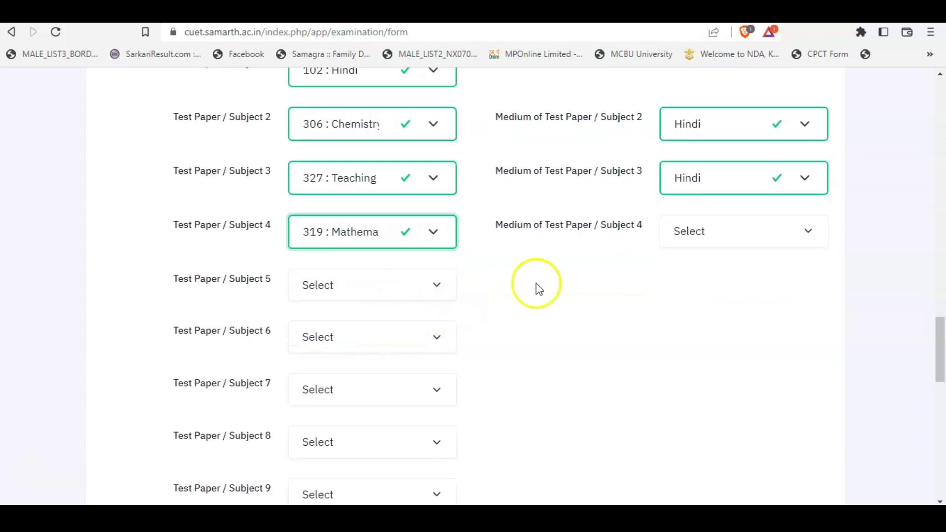
{"action": "left_click", "coordinate": [707, 219]}
{"action": "left_click", "coordinate": [694, 285]}
{"action": "scroll", "coordinate": [547, 300], "scroll_direction": "down", "scroll_amount": 2}
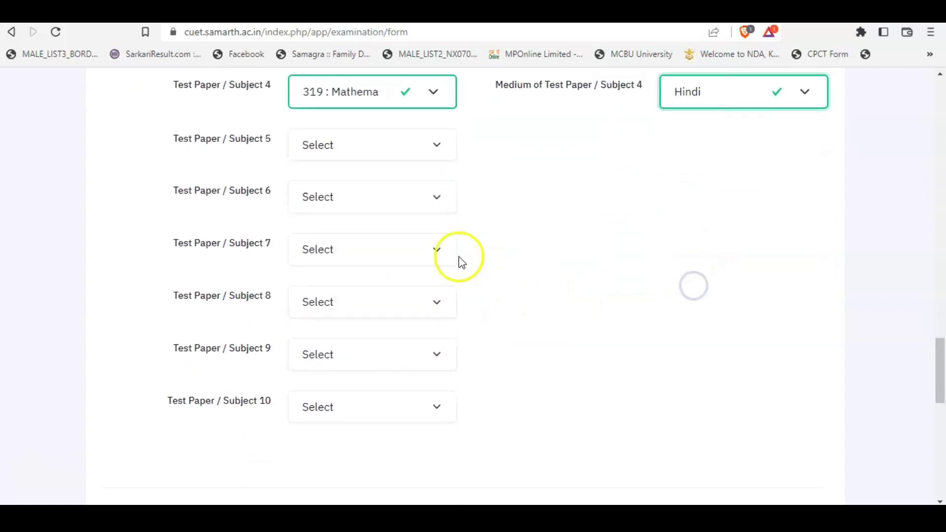
Set test paper 5 to 317 : Legal Studies with Hindi medium
{"action": "left_click", "coordinate": [374, 148]}
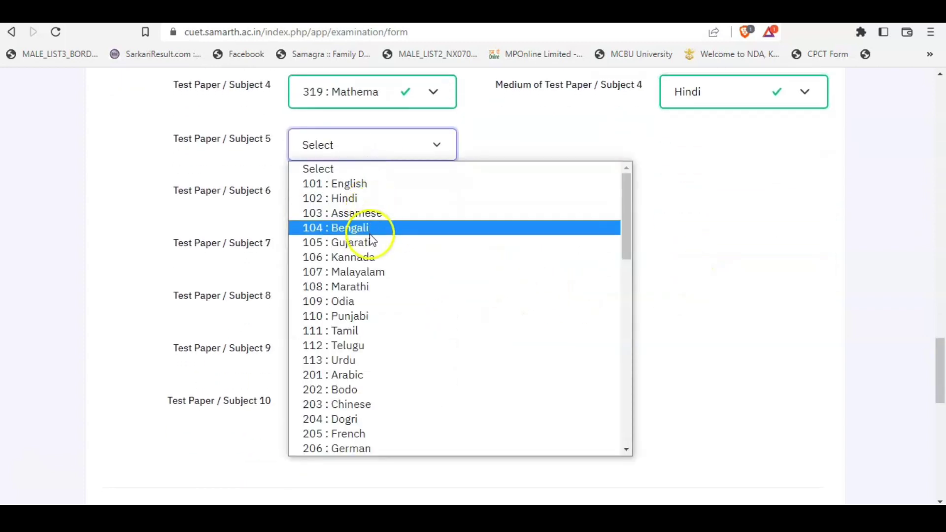
{"action": "scroll", "coordinate": [379, 306], "scroll_direction": "down", "scroll_amount": 15}
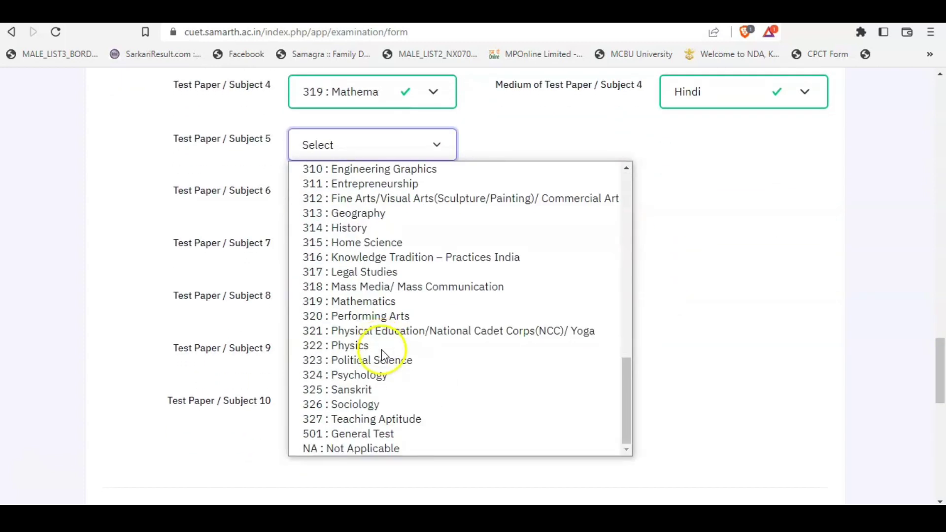
{"action": "left_click", "coordinate": [383, 272]}
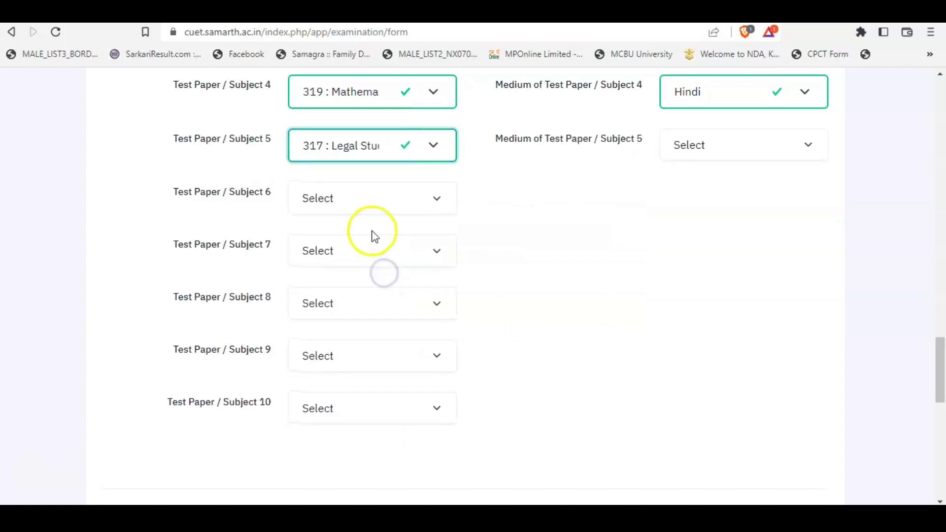
{"action": "left_click", "coordinate": [714, 145]}
{"action": "left_click", "coordinate": [696, 200]}
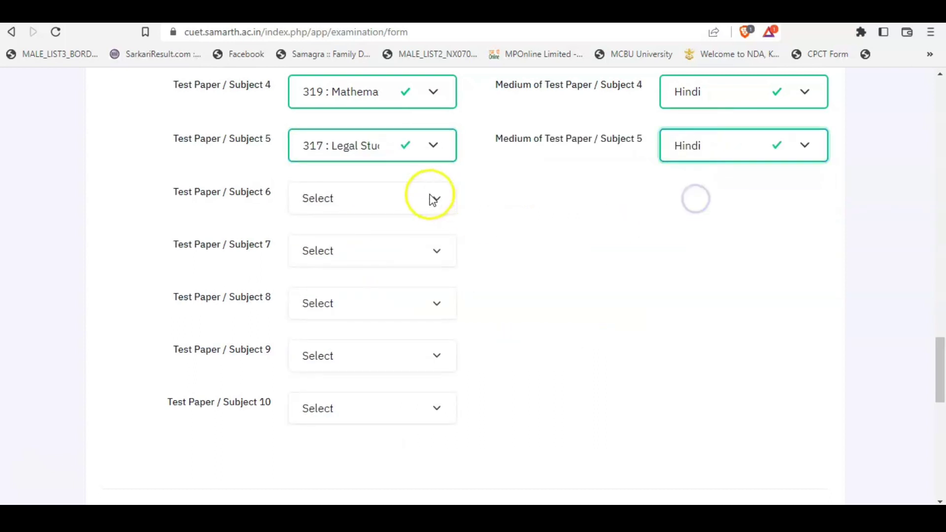
Set test paper 6 to 322 : Physics with Hindi medium
{"action": "left_click", "coordinate": [407, 201]}
{"action": "scroll", "coordinate": [420, 383], "scroll_direction": "down", "scroll_amount": 10}
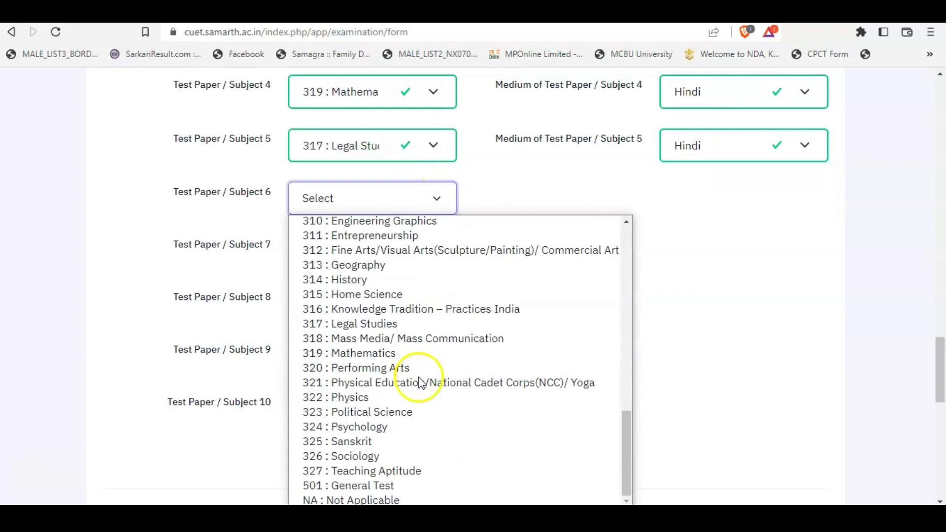
{"action": "left_click", "coordinate": [408, 397]}
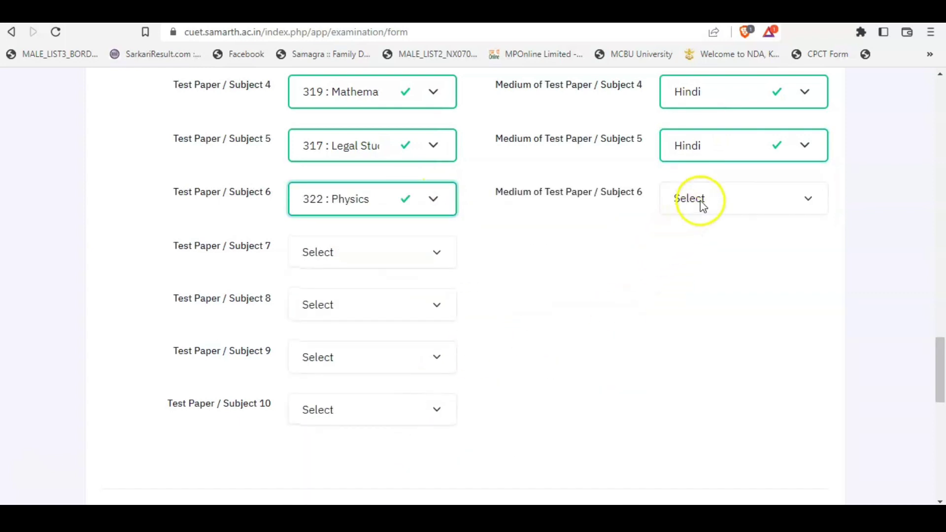
{"action": "left_click", "coordinate": [702, 202]}
{"action": "left_click", "coordinate": [703, 251]}
Open and browse the subject list for test paper 7
{"action": "scroll", "coordinate": [599, 289], "scroll_direction": "down", "scroll_amount": 1}
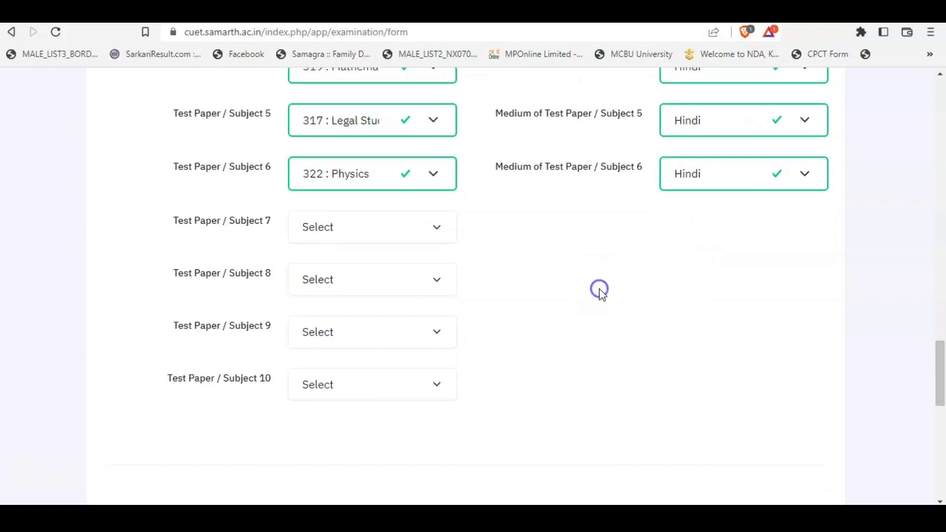
{"action": "scroll", "coordinate": [599, 289], "scroll_direction": "down", "scroll_amount": 2}
{"action": "left_click", "coordinate": [365, 112]}
{"action": "scroll", "coordinate": [383, 349], "scroll_direction": "down", "scroll_amount": 6}
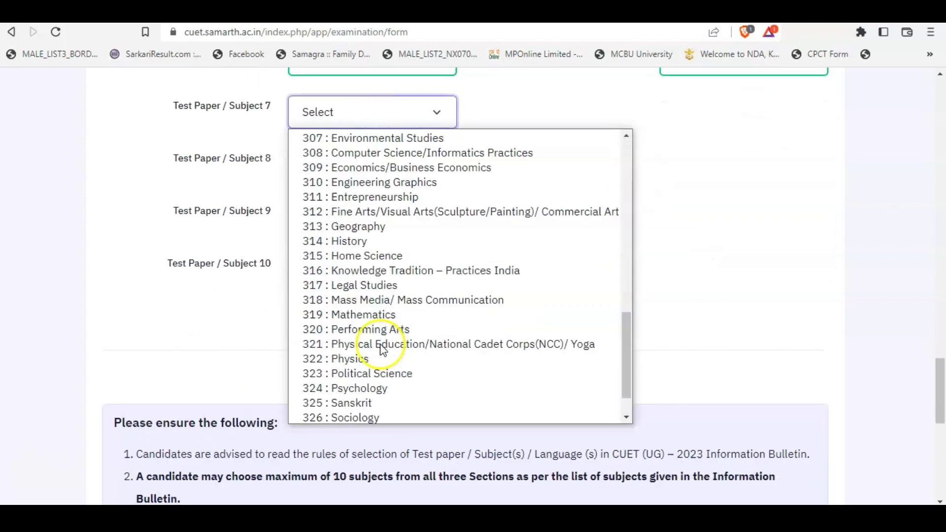
{"action": "scroll", "coordinate": [383, 349], "scroll_direction": "down", "scroll_amount": 1}
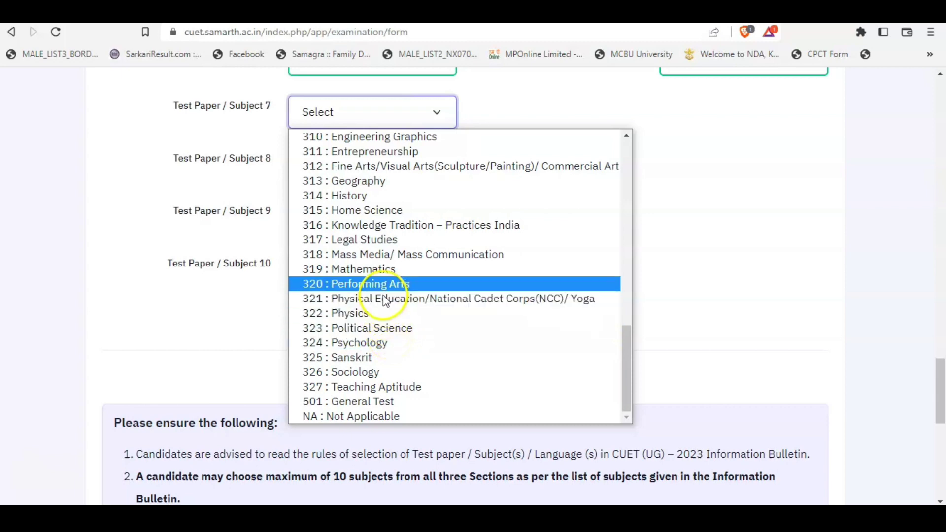
{"action": "scroll", "coordinate": [378, 236], "scroll_direction": "up", "scroll_amount": 3}
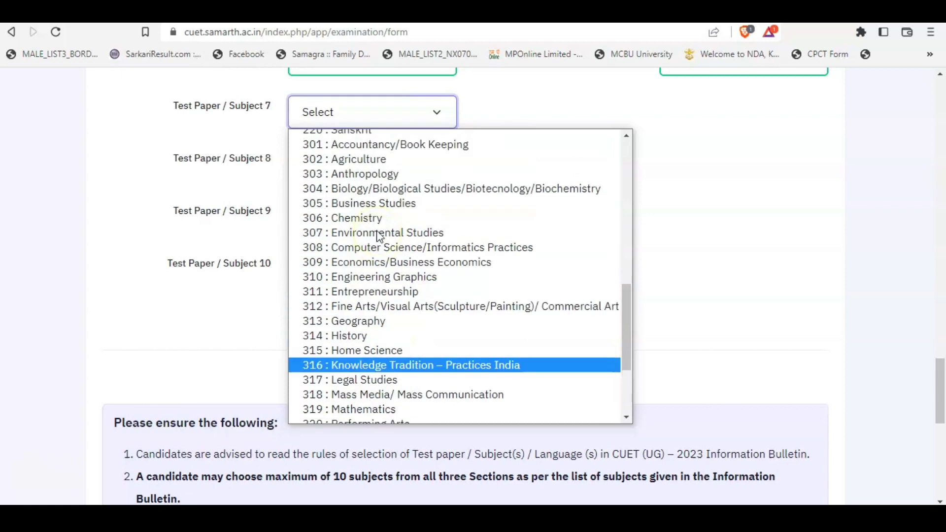
Try 306 : Chemistry for Subject 7 and dismiss the already-selected alert
{"action": "left_click", "coordinate": [366, 222]}
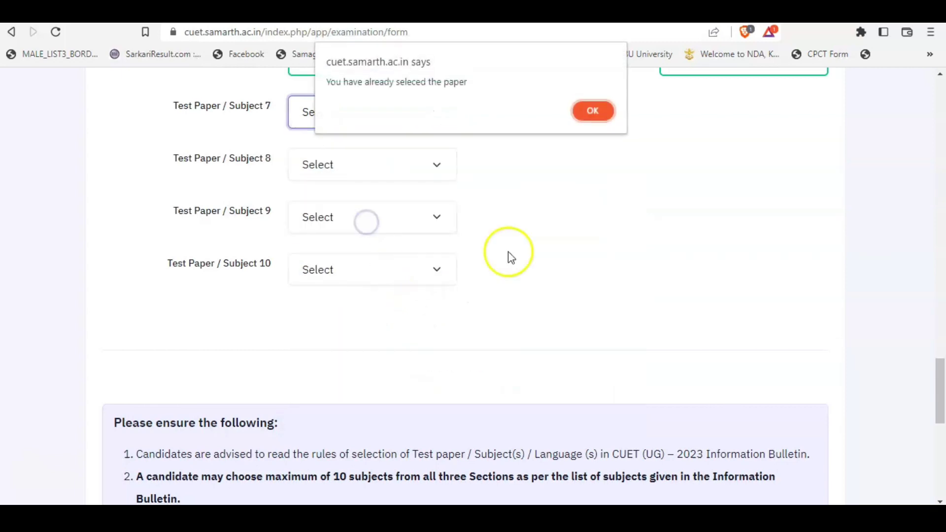
{"action": "left_click", "coordinate": [586, 109]}
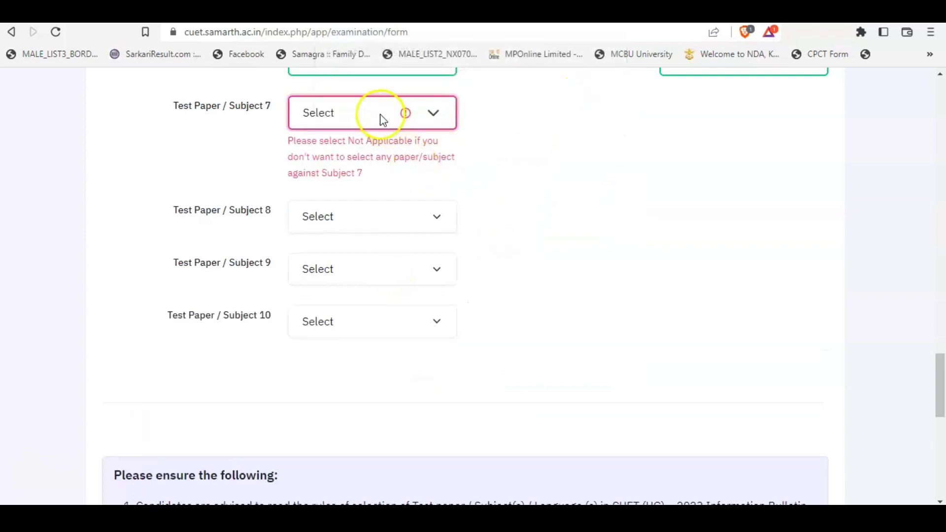
{"action": "scroll", "coordinate": [394, 246], "scroll_direction": "up", "scroll_amount": 8}
{"action": "scroll", "coordinate": [424, 314], "scroll_direction": "down", "scroll_amount": 5}
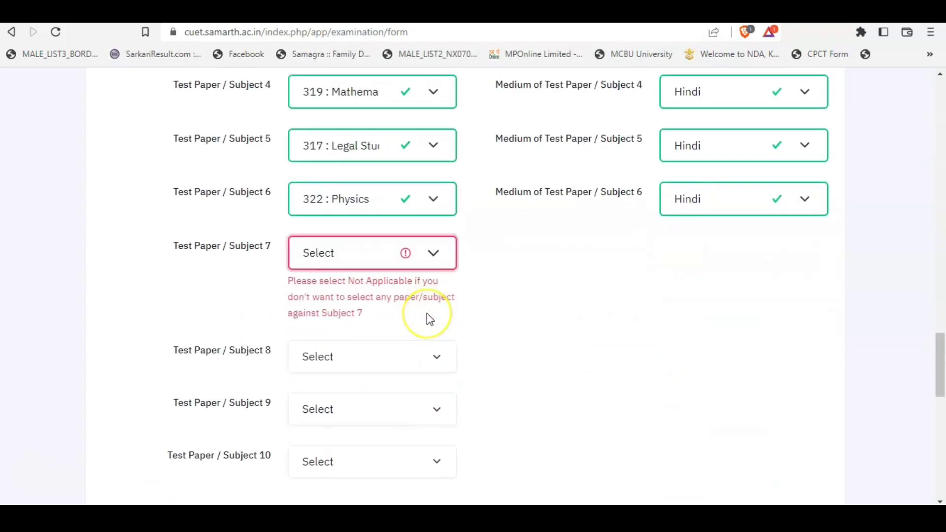
{"action": "scroll", "coordinate": [427, 313], "scroll_direction": "down", "scroll_amount": 1}
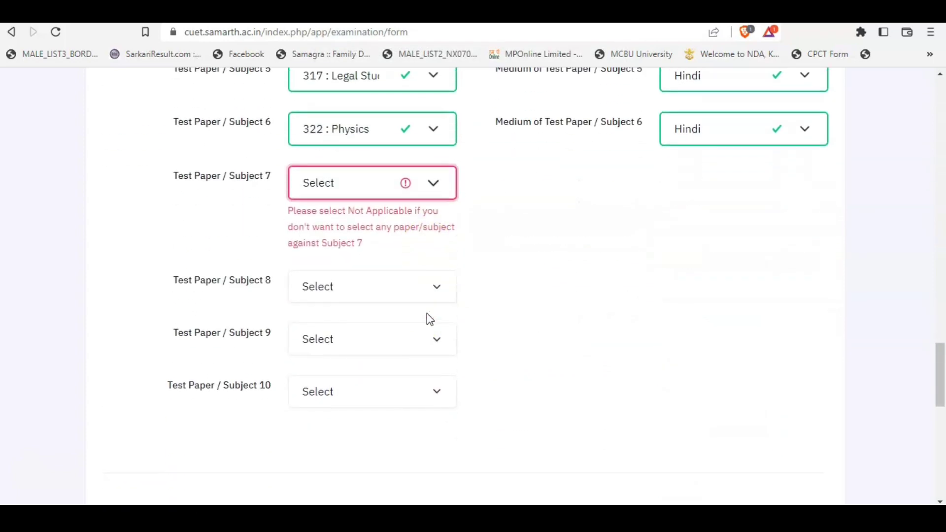
Choose 501 General Test as Subject 7 and 101 English as Subject 8
{"action": "left_click", "coordinate": [379, 192]}
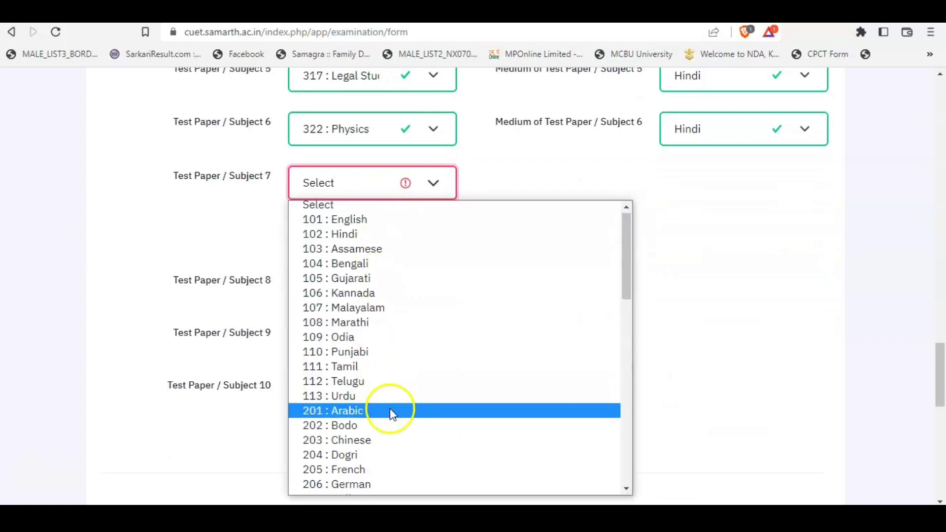
{"action": "scroll", "coordinate": [389, 409], "scroll_direction": "down", "scroll_amount": 15}
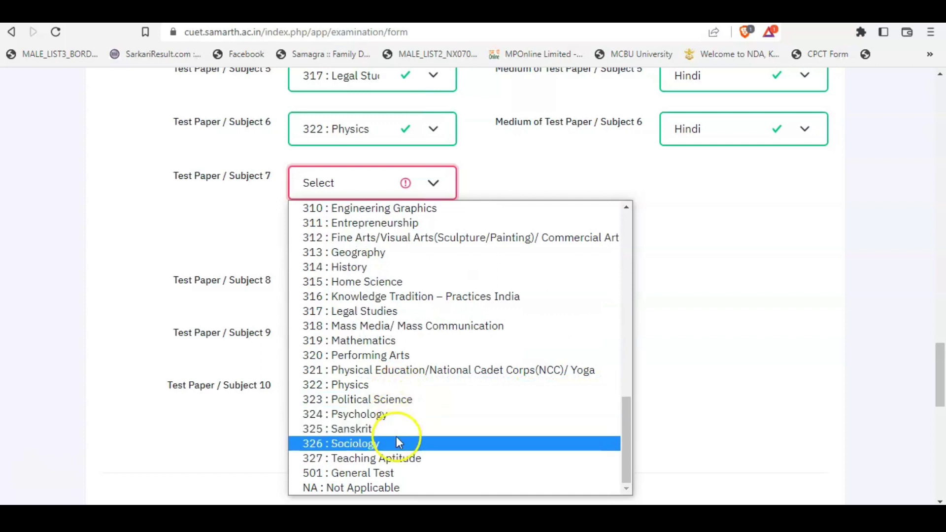
{"action": "left_click", "coordinate": [397, 480]}
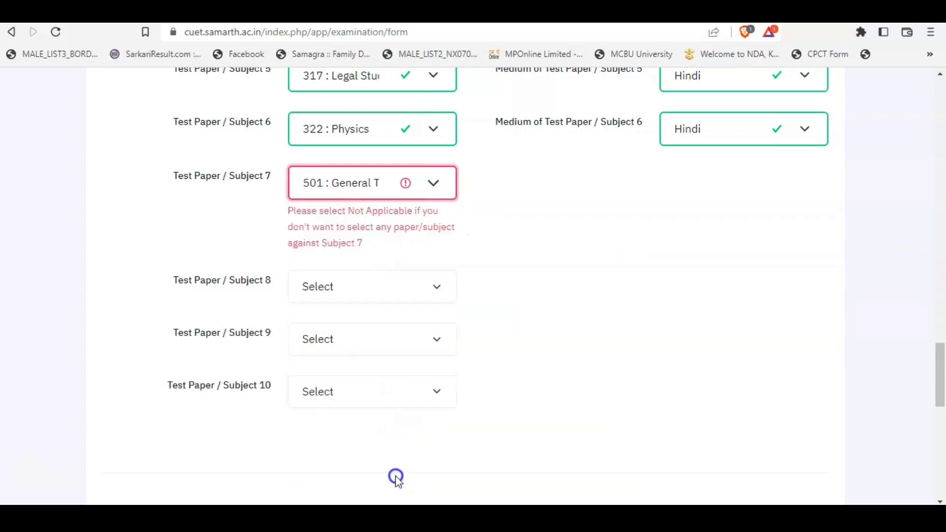
{"action": "left_click", "coordinate": [375, 243]}
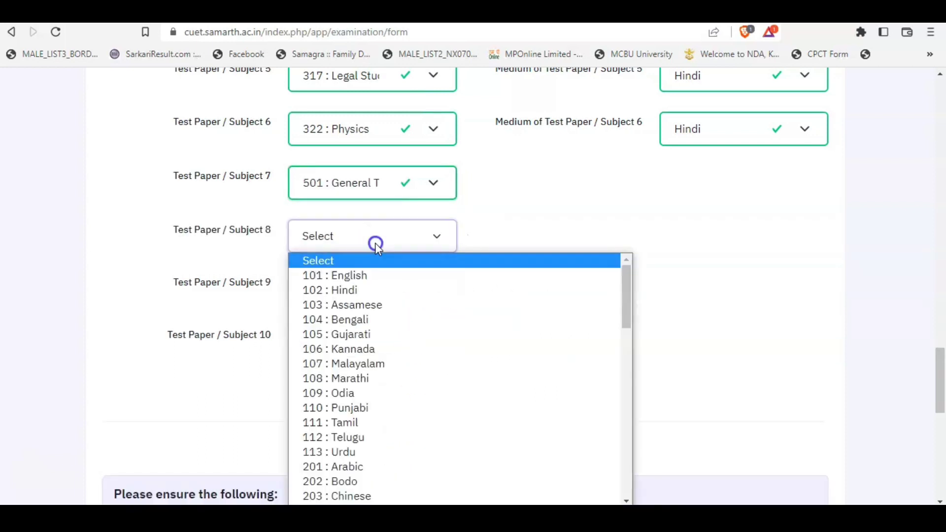
{"action": "left_click", "coordinate": [382, 275]}
Set Subject 9 to 323 Political Science with Hindi medium
{"action": "left_click", "coordinate": [377, 294]}
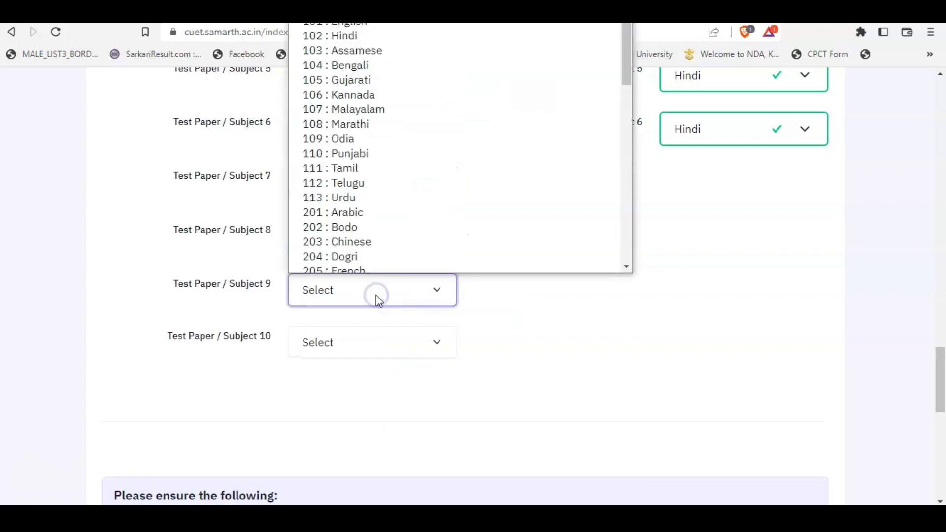
{"action": "scroll", "coordinate": [376, 215], "scroll_direction": "down", "scroll_amount": 15}
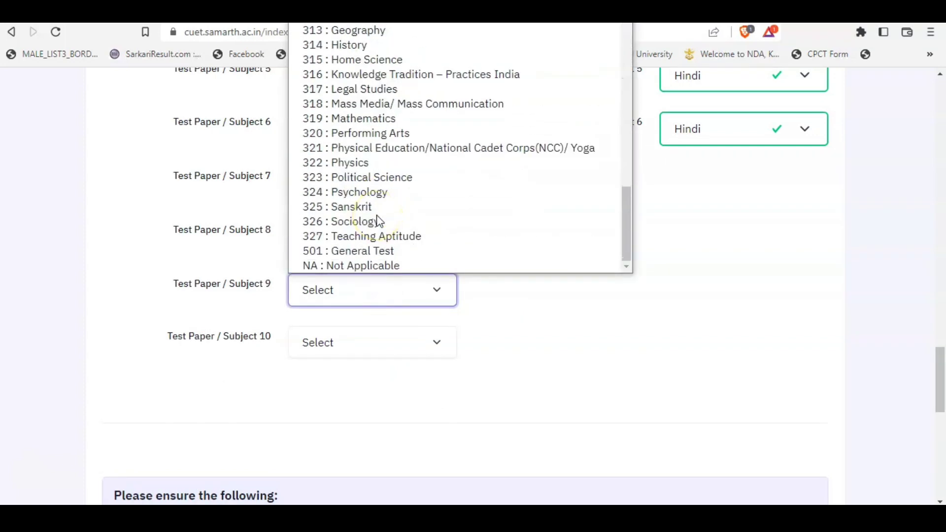
{"action": "left_click", "coordinate": [389, 178]}
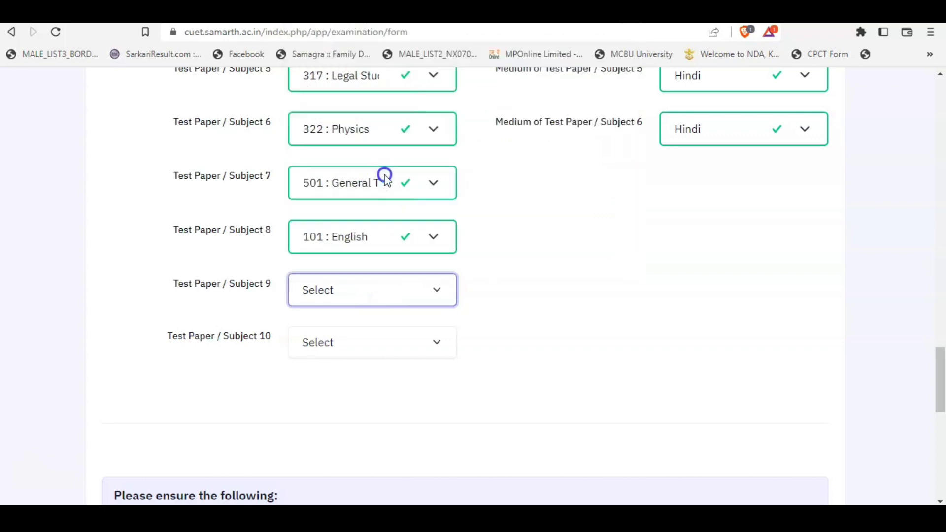
{"action": "left_click", "coordinate": [737, 295]}
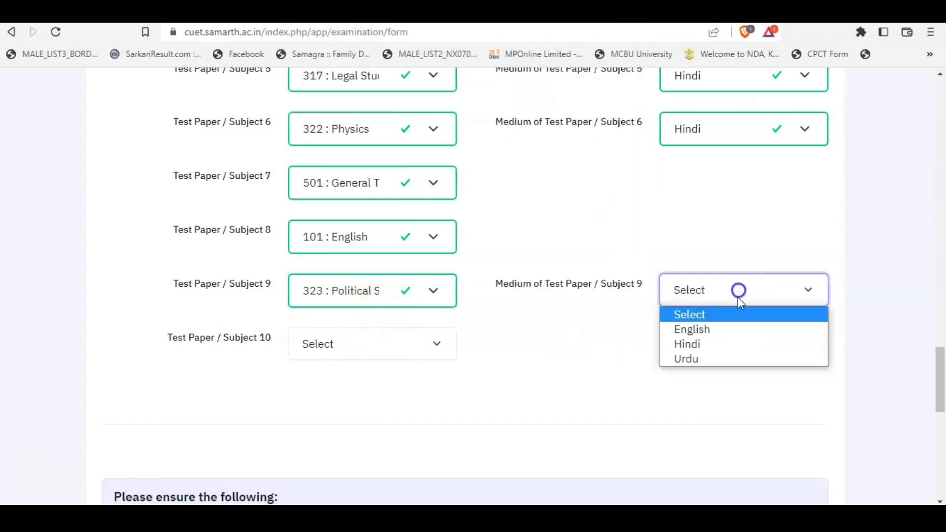
{"action": "left_click", "coordinate": [720, 344]}
Mark Subject 10 as Not Applicable
{"action": "left_click", "coordinate": [364, 358]}
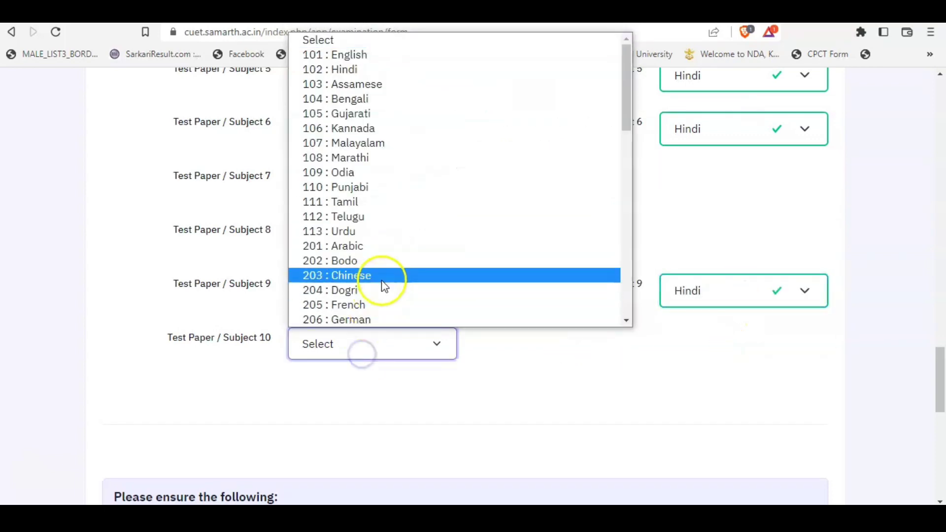
{"action": "scroll", "coordinate": [384, 278], "scroll_direction": "down", "scroll_amount": 10}
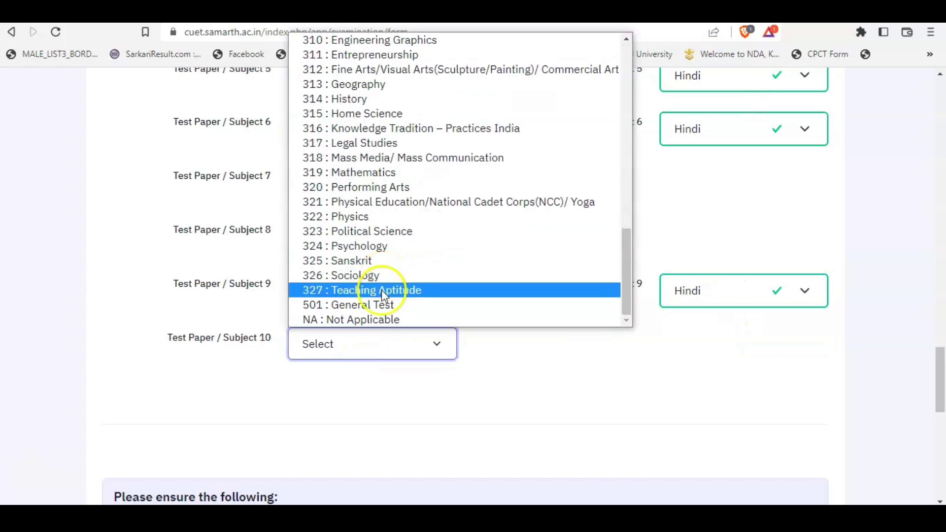
{"action": "left_click", "coordinate": [373, 320]}
{"action": "left_click", "coordinate": [521, 326]}
Tick the subject selection declaration and save the test paper choices
{"action": "scroll", "coordinate": [522, 327], "scroll_direction": "down", "scroll_amount": 3}
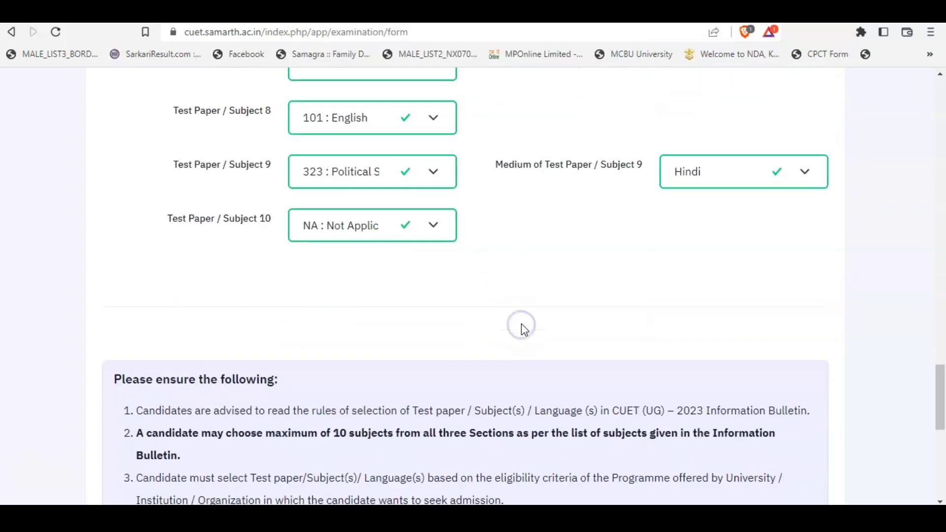
{"action": "scroll", "coordinate": [374, 277], "scroll_direction": "down", "scroll_amount": 3}
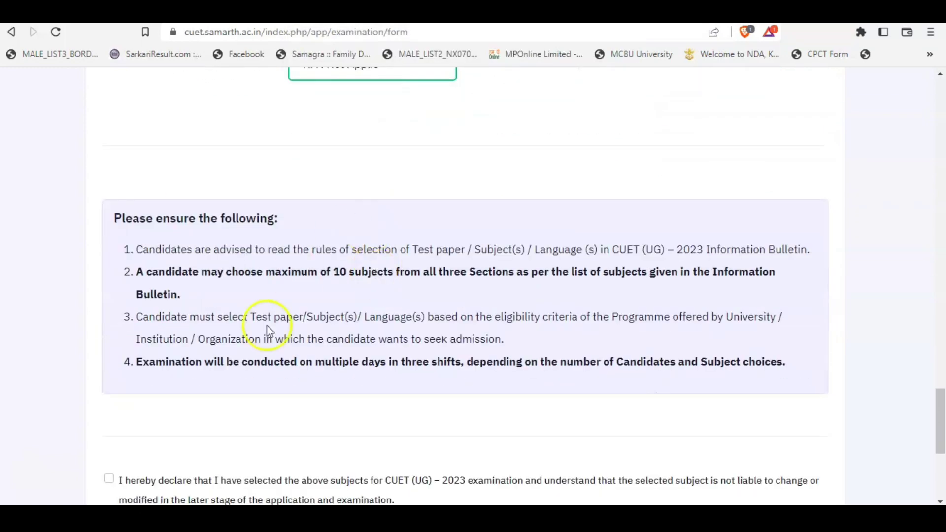
{"action": "scroll", "coordinate": [261, 345], "scroll_direction": "down", "scroll_amount": 3}
{"action": "left_click", "coordinate": [472, 367]}
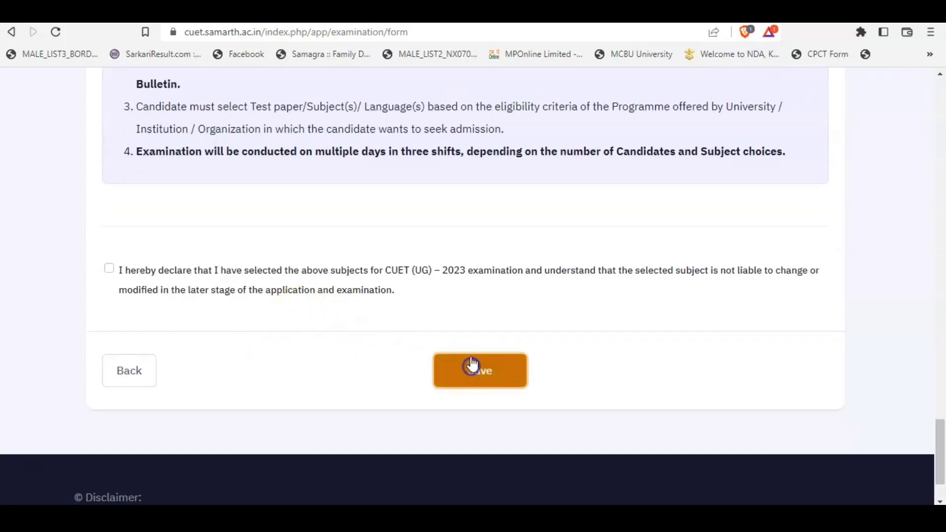
{"action": "left_click", "coordinate": [109, 269]}
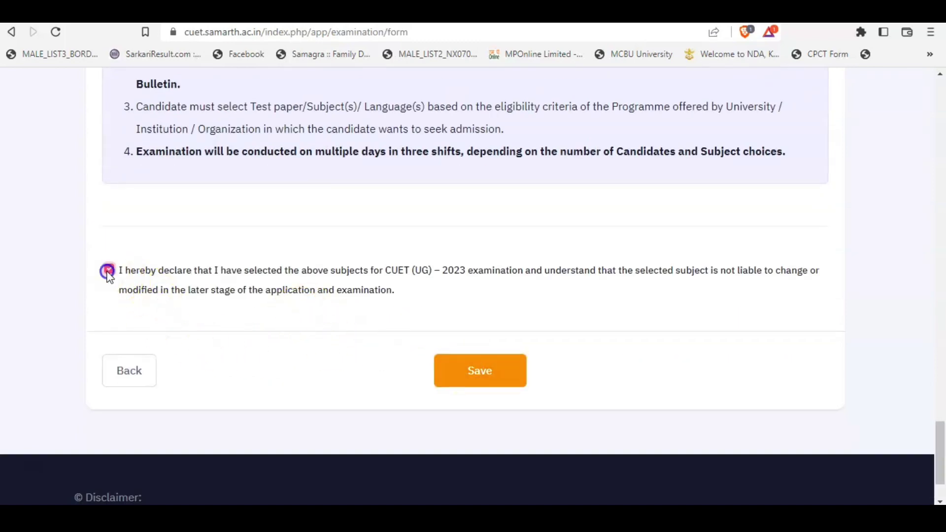
{"action": "left_click", "coordinate": [488, 367]}
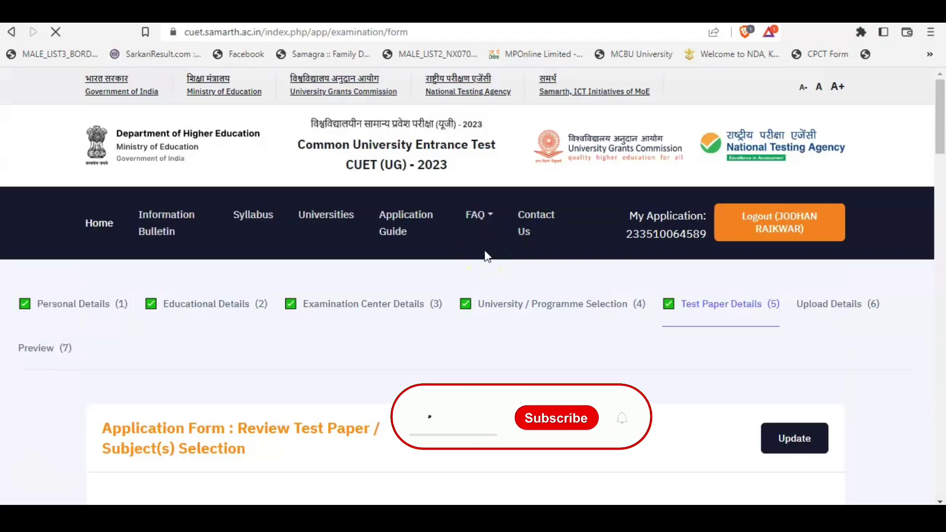
Compare the saved subjects with the university's B.Pharm eligibility page in the other tab
{"action": "scroll", "coordinate": [489, 270], "scroll_direction": "down", "scroll_amount": 5}
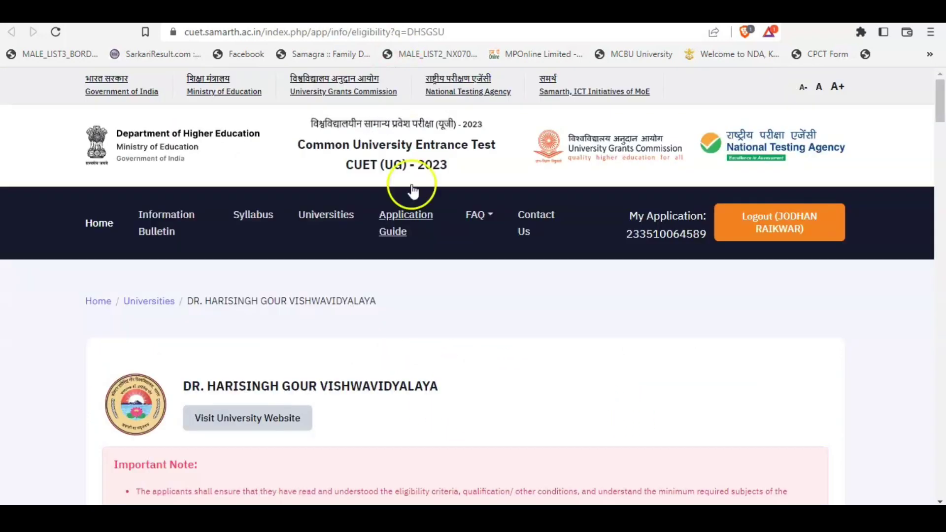
{"action": "scroll", "coordinate": [420, 296], "scroll_direction": "down", "scroll_amount": 15}
{"action": "scroll", "coordinate": [421, 296], "scroll_direction": "down", "scroll_amount": 20}
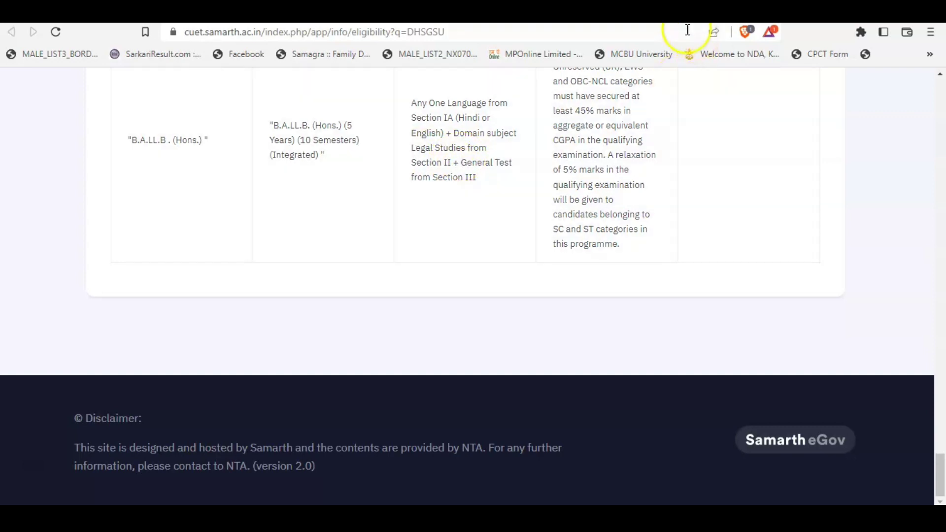
{"action": "left_click", "coordinate": [119, 14]}
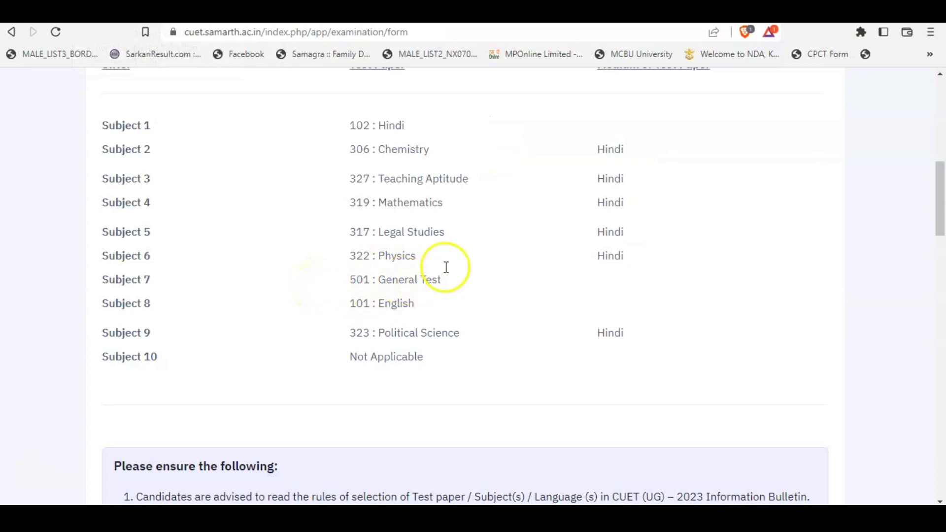
{"action": "key", "text": "ctrl+Tab"}
{"action": "scroll", "coordinate": [431, 289], "scroll_direction": "up", "scroll_amount": 10}
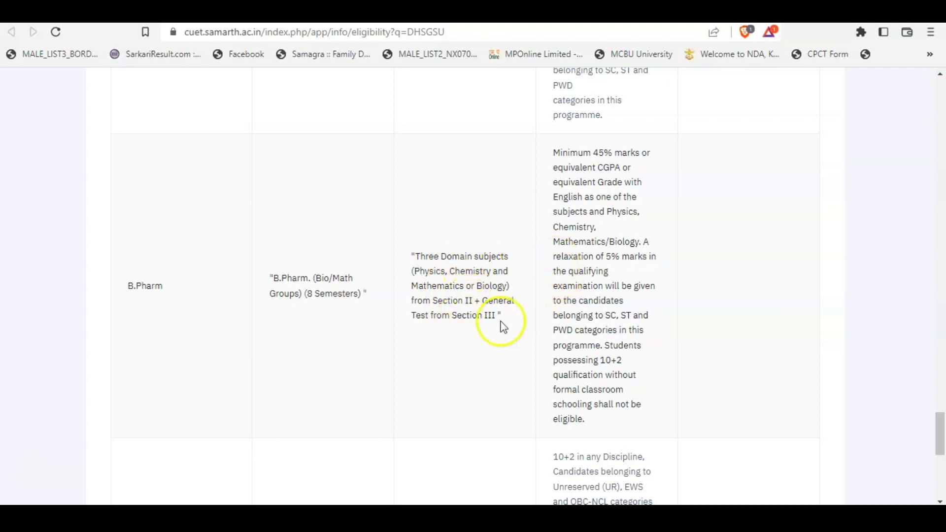
Close the eligibility tab and review the form's subject-requirements table again
{"action": "key", "text": "ctrl+w"}
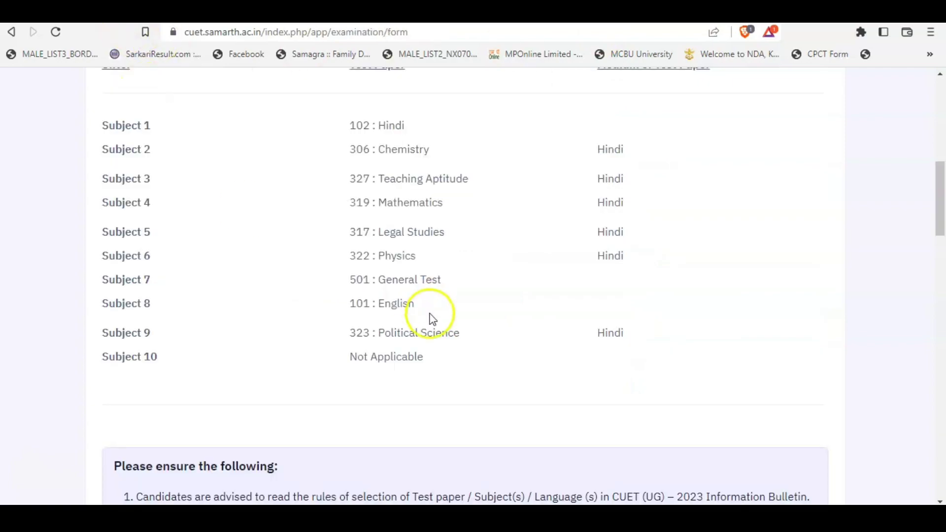
{"action": "scroll", "coordinate": [429, 320], "scroll_direction": "down", "scroll_amount": 10}
{"action": "scroll", "coordinate": [432, 328], "scroll_direction": "down", "scroll_amount": 3}
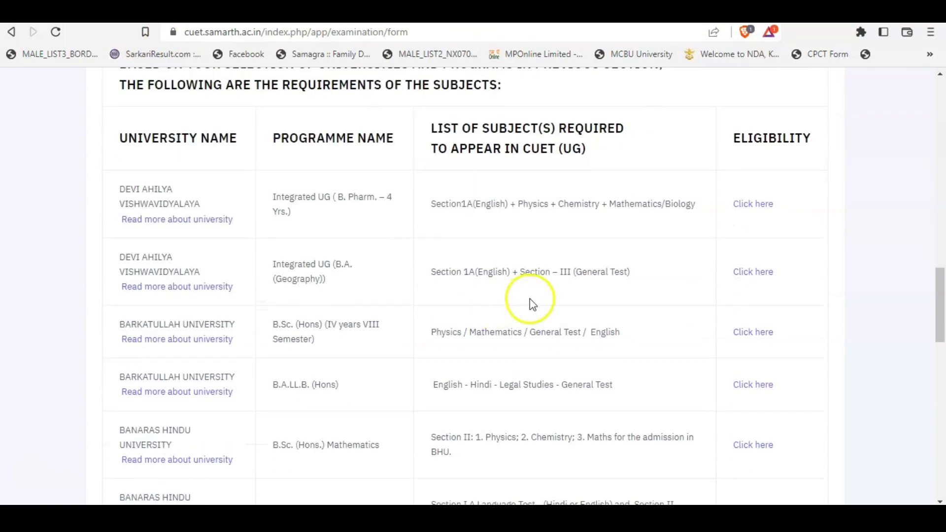
{"action": "scroll", "coordinate": [531, 298], "scroll_direction": "down", "scroll_amount": 15}
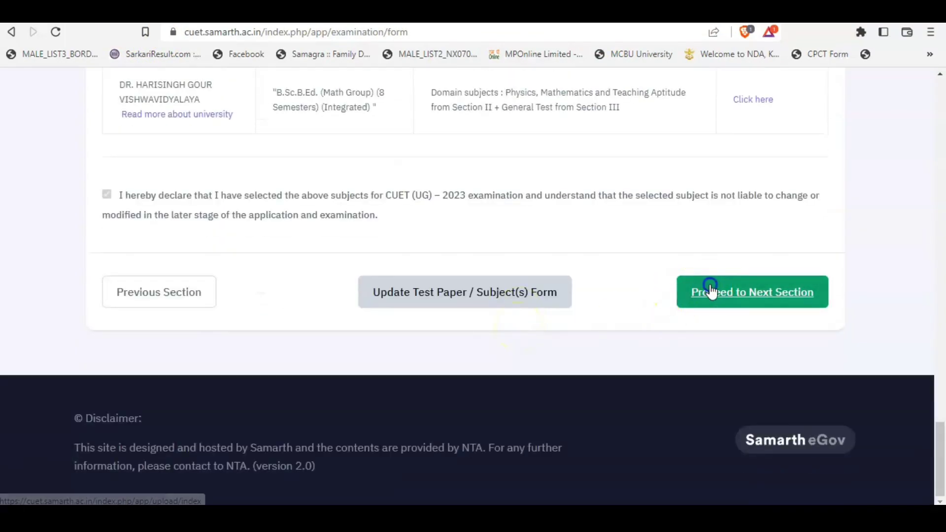
Review the uploaded photo, signature, OBC-NCL and BPL certificates in the upload section
{"action": "left_click", "coordinate": [710, 291]}
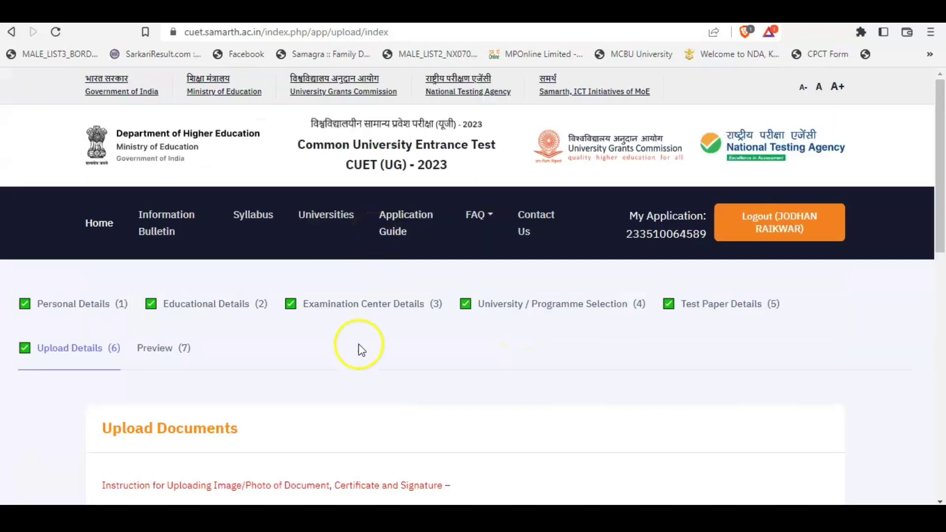
{"action": "scroll", "coordinate": [359, 348], "scroll_direction": "down", "scroll_amount": 7}
{"action": "scroll", "coordinate": [363, 351], "scroll_direction": "down", "scroll_amount": 3}
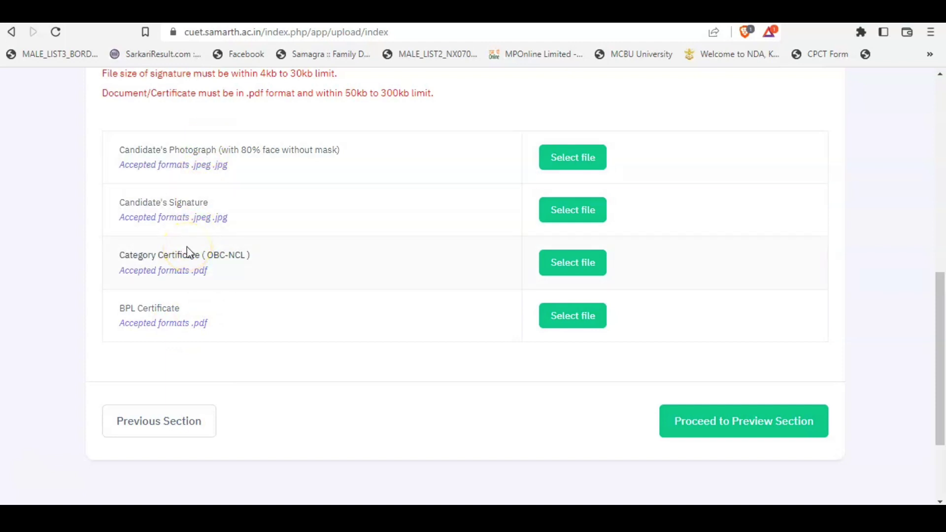
{"action": "scroll", "coordinate": [188, 253], "scroll_direction": "down", "scroll_amount": 2}
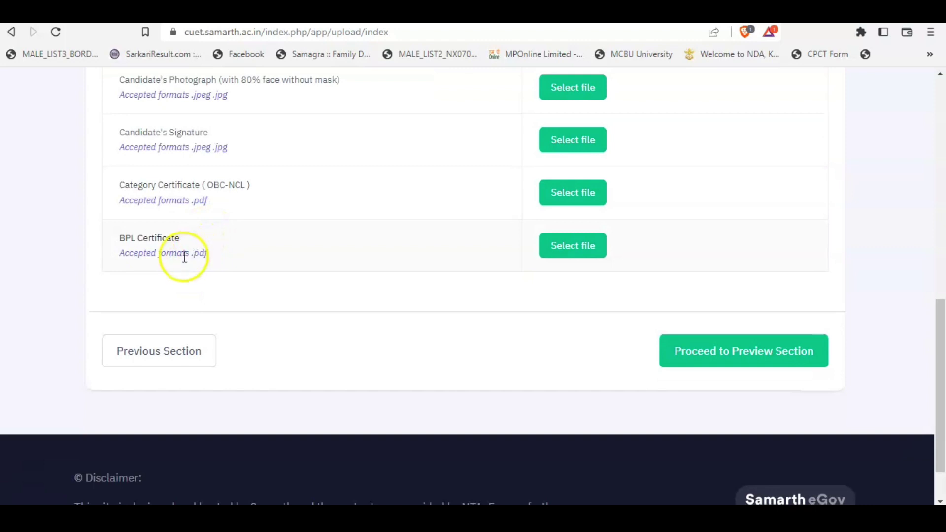
{"action": "left_click_drag", "start_coordinate": [121, 244], "coordinate": [196, 269]}
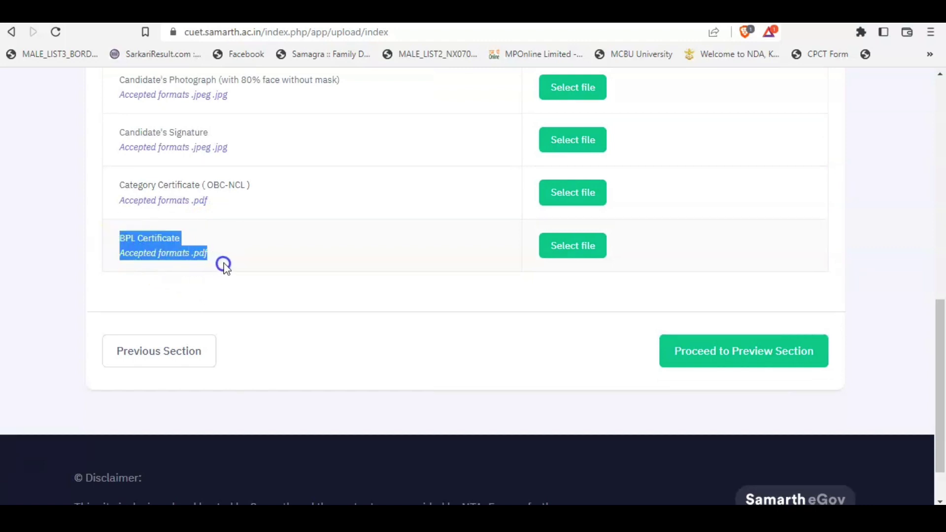
{"action": "left_click", "coordinate": [198, 240]}
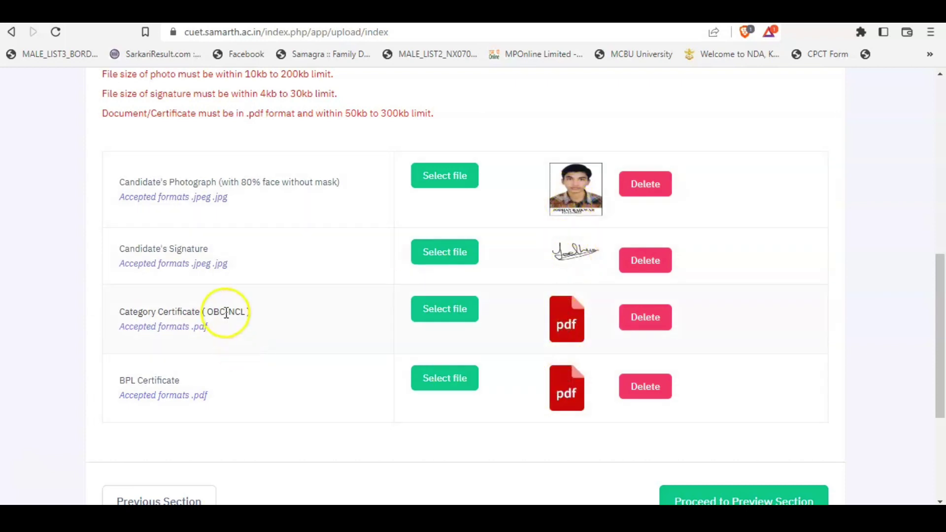
Proceed from the upload page to the Preview section
{"action": "scroll", "coordinate": [682, 448], "scroll_direction": "down", "scroll_amount": 2}
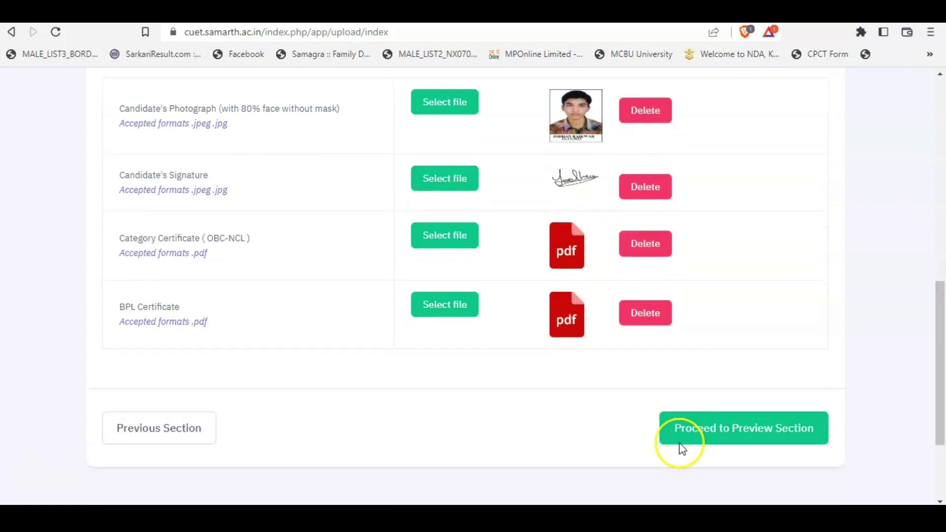
{"action": "scroll", "coordinate": [681, 448], "scroll_direction": "down", "scroll_amount": 1}
{"action": "left_click", "coordinate": [726, 369]}
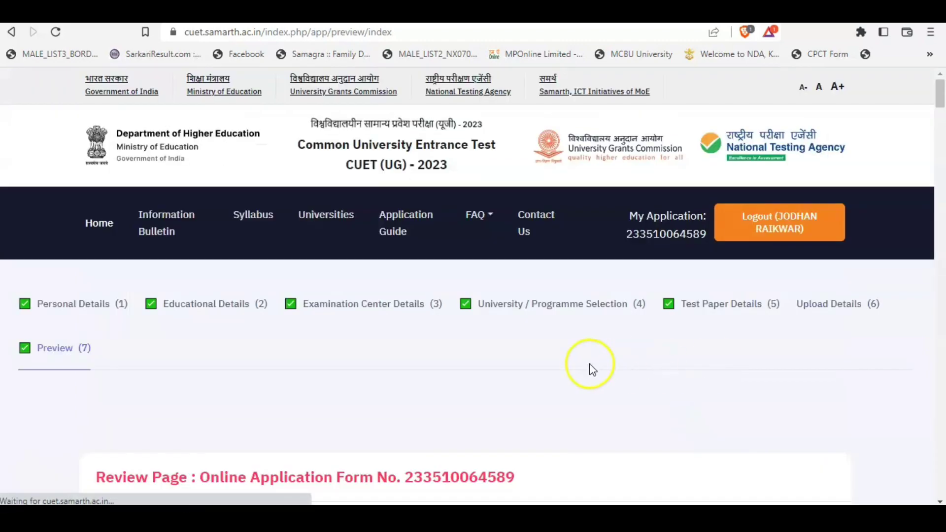
Scroll down through the online application form's review page
{"action": "scroll", "coordinate": [592, 369], "scroll_direction": "down", "scroll_amount": 4}
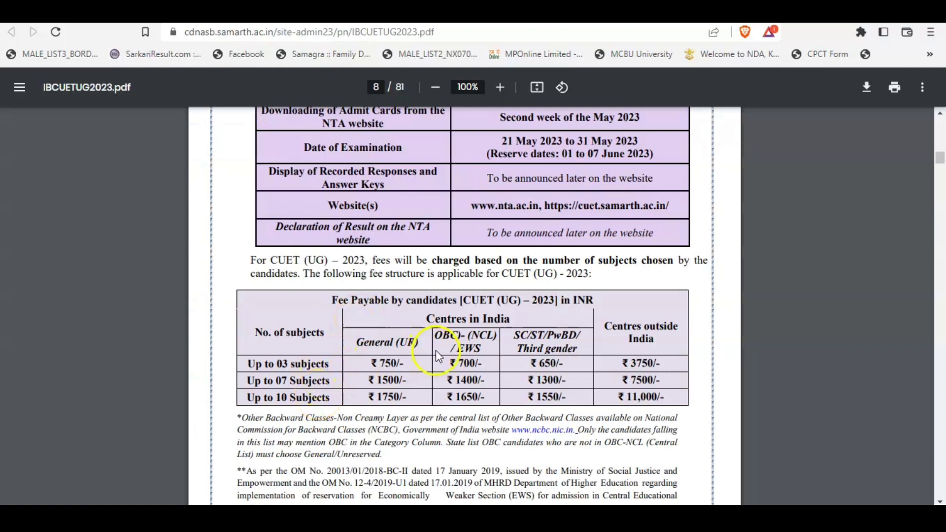
{"action": "left_click", "coordinate": [246, 365]}
{"action": "left_click_drag", "start_coordinate": [246, 364], "coordinate": [481, 363]}
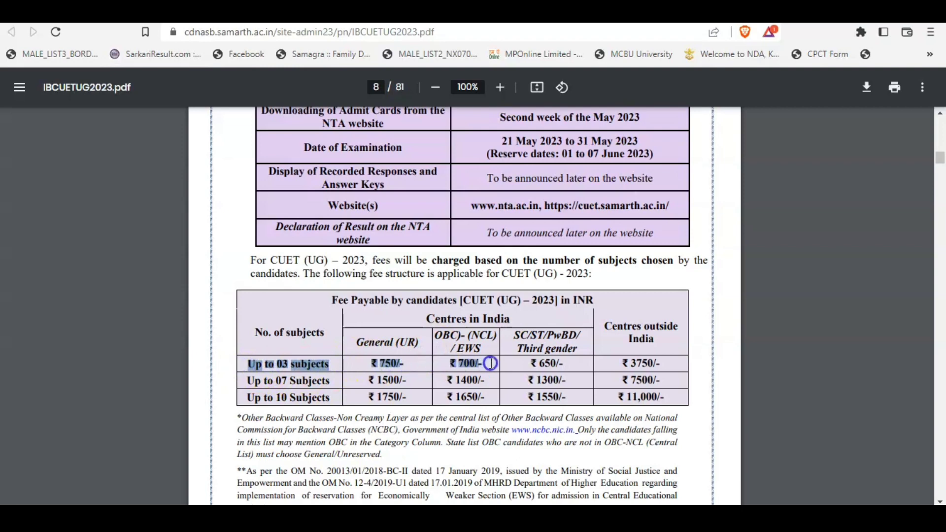
{"action": "left_click", "coordinate": [488, 363]}
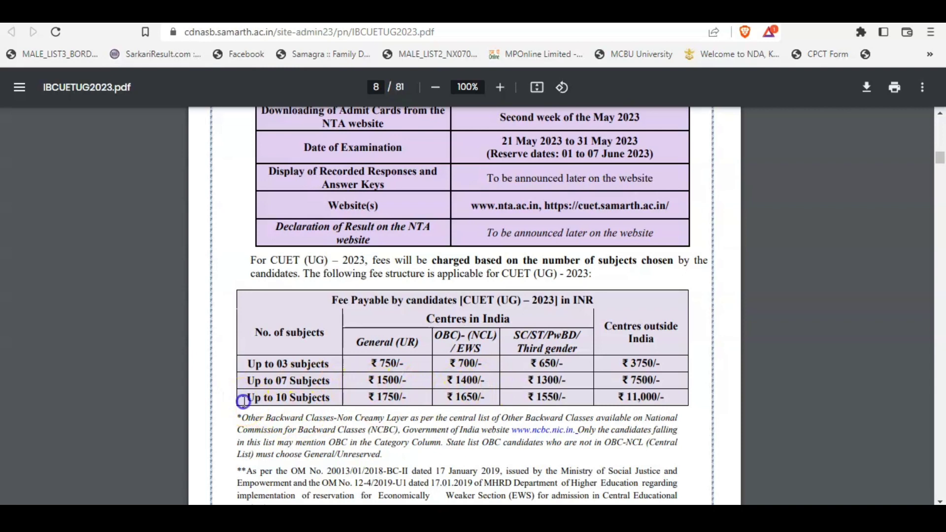
{"action": "left_click_drag", "start_coordinate": [246, 398], "coordinate": [487, 399]}
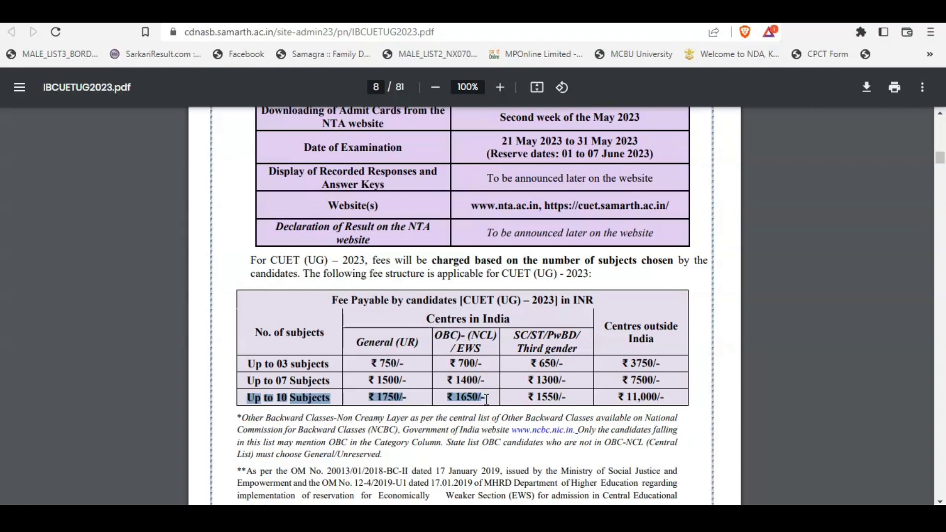
{"action": "left_click", "coordinate": [487, 398]}
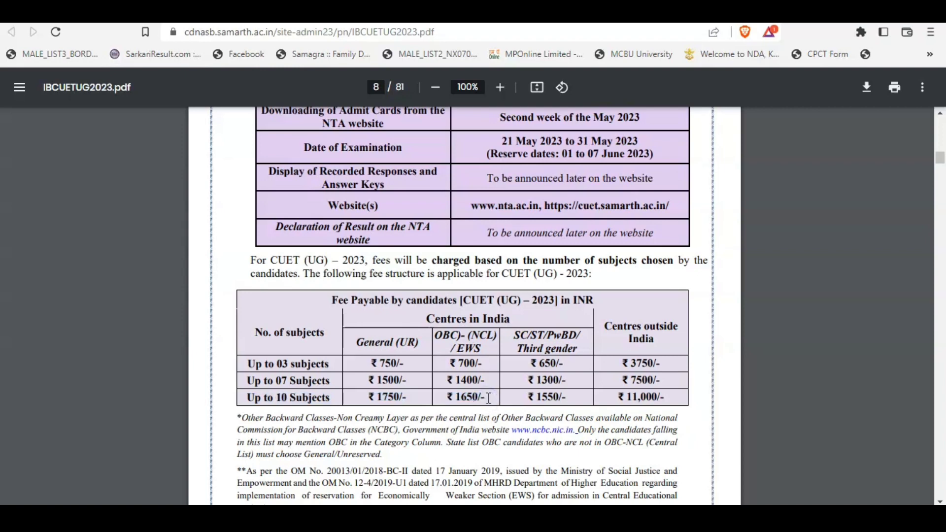
{"action": "left_click_drag", "start_coordinate": [489, 398], "coordinate": [444, 399]}
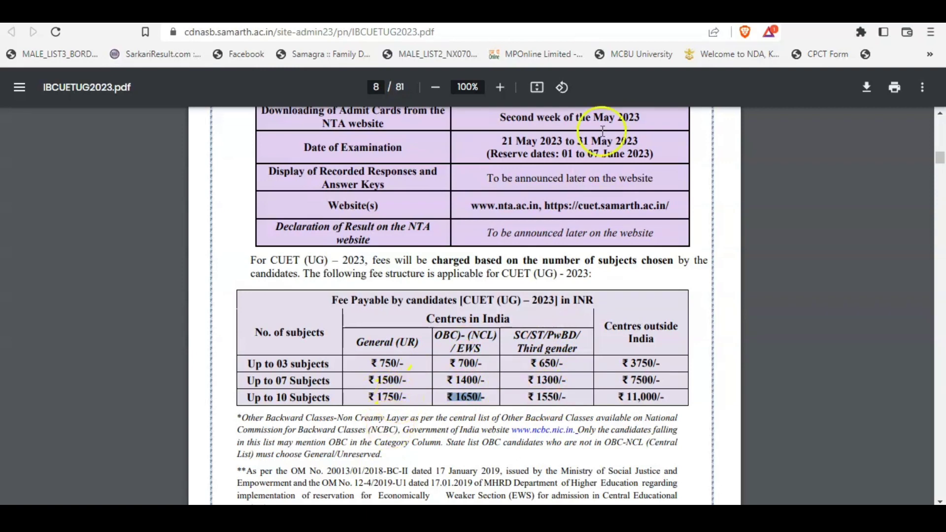
On the preview page, tick the name, parents' names, date of birth and category checklist items
{"action": "left_click", "coordinate": [153, 12]}
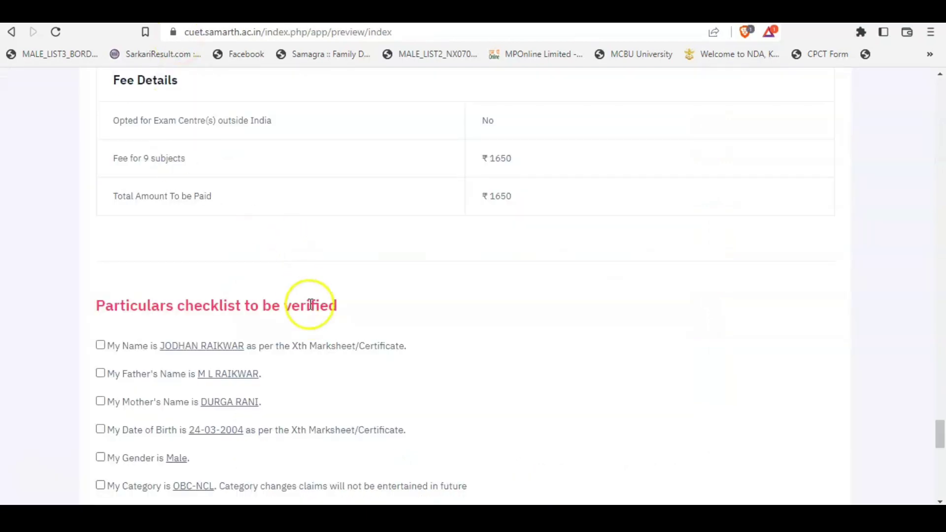
{"action": "scroll", "coordinate": [311, 308], "scroll_direction": "down", "scroll_amount": 3}
{"action": "left_click", "coordinate": [101, 205]}
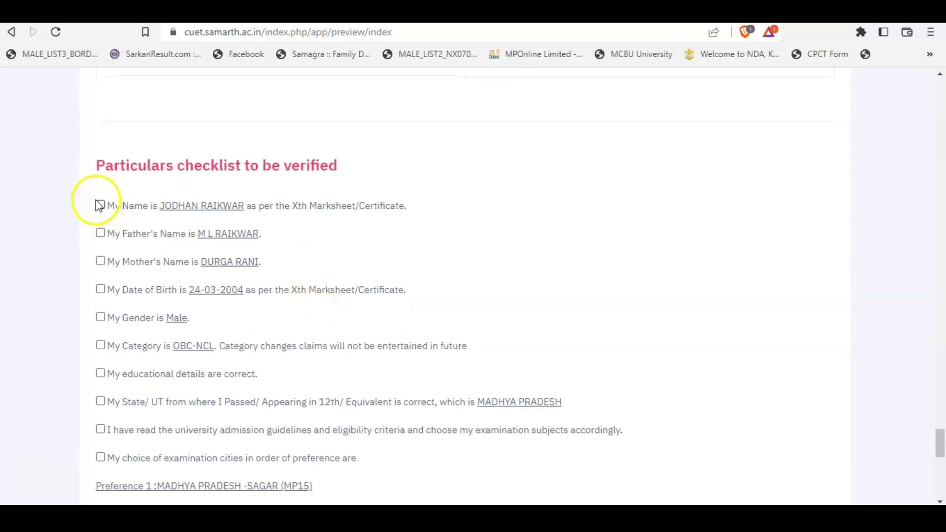
{"action": "key", "text": "Tab"}
{"action": "key", "text": "space"}
{"action": "key", "text": "Tab"}
{"action": "key", "text": "space"}
{"action": "key", "text": "Tab"}
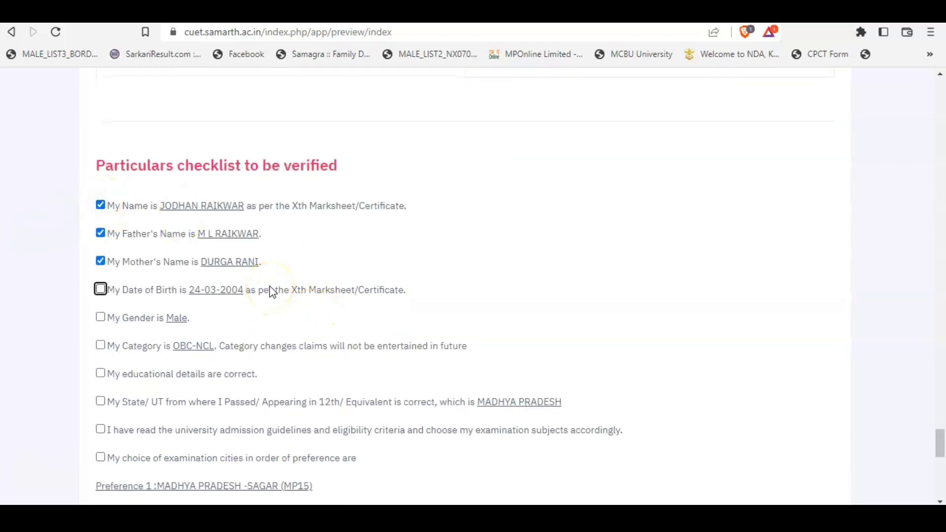
{"action": "key", "text": "space"}
{"action": "key", "text": "Tab"}
{"action": "key", "text": "Tab"}
{"action": "key", "text": "space"}
{"action": "key", "text": "Tab"}
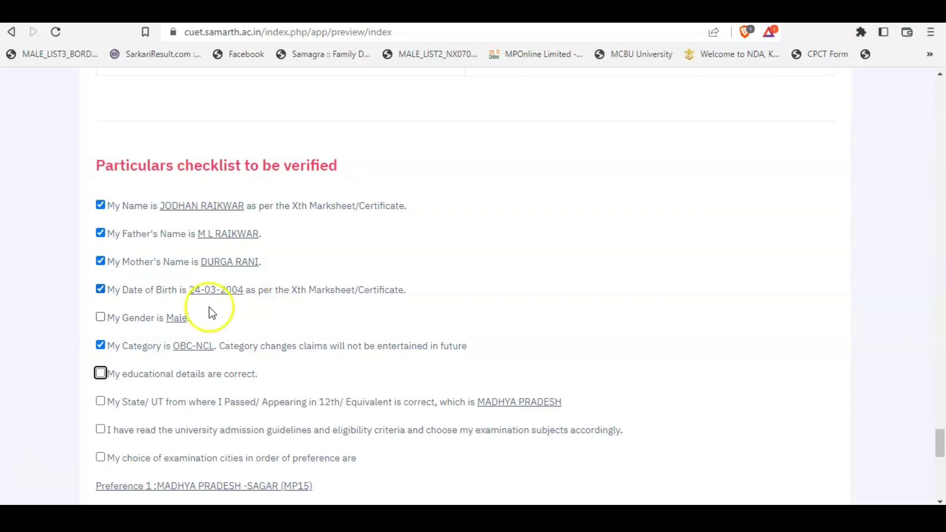
Tick gender, educational details, state of passing, admission guidelines, exam cities and programme confirmations
{"action": "left_click", "coordinate": [100, 317]}
{"action": "scroll", "coordinate": [176, 308], "scroll_direction": "down", "scroll_amount": 3}
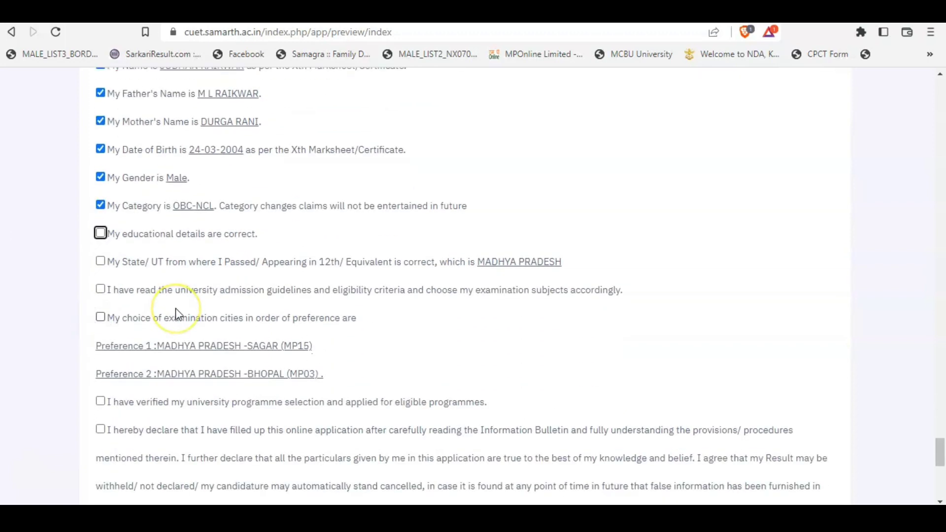
{"action": "key", "text": "space"}
{"action": "key", "text": "Tab"}
{"action": "key", "text": "space"}
{"action": "key", "text": "Tab"}
{"action": "key", "text": "space"}
{"action": "key", "text": "Tab"}
{"action": "key", "text": "space"}
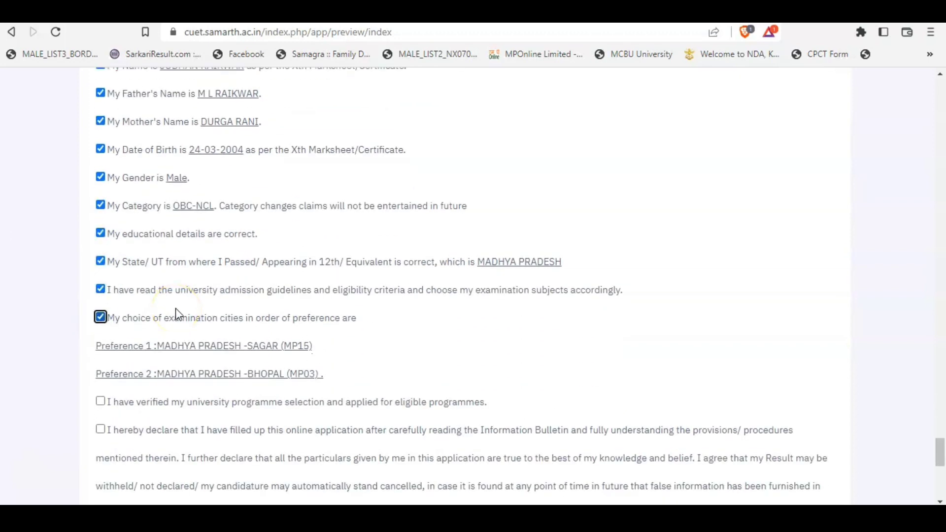
{"action": "key", "text": "Tab"}
{"action": "key", "text": "space"}
Tick the main and information-is-true declarations, then final-submit and confirm for payment
{"action": "key", "text": "Tab"}
{"action": "key", "text": "space"}
{"action": "scroll", "coordinate": [175, 309], "scroll_direction": "down", "scroll_amount": 4}
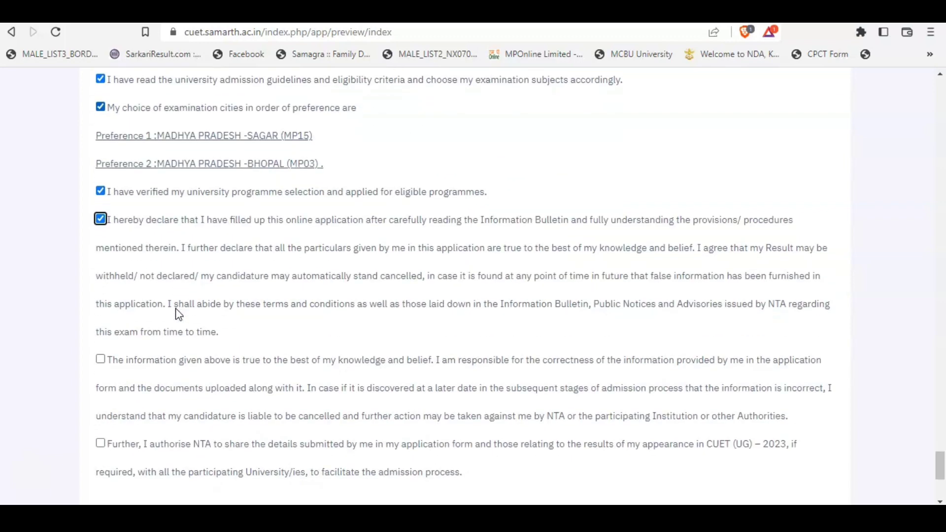
{"action": "key", "text": "Tab"}
{"action": "key", "text": "space"}
{"action": "key", "text": "Tab"}
{"action": "scroll", "coordinate": [176, 309], "scroll_direction": "down", "scroll_amount": 4}
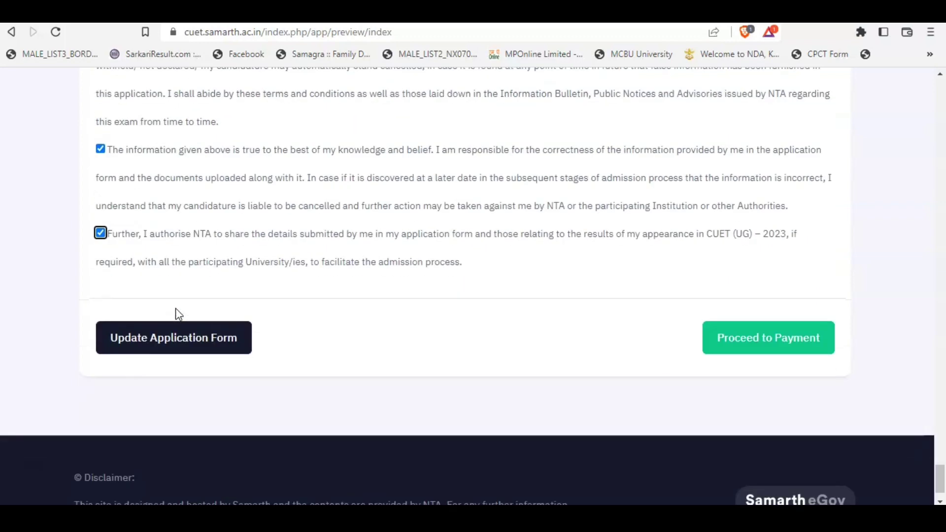
{"action": "left_click", "coordinate": [721, 340]}
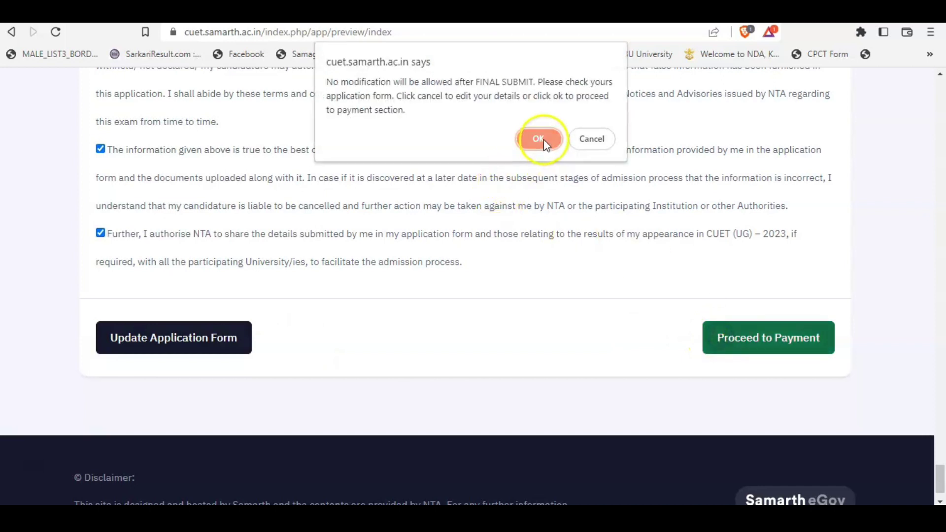
{"action": "left_click", "coordinate": [540, 139]}
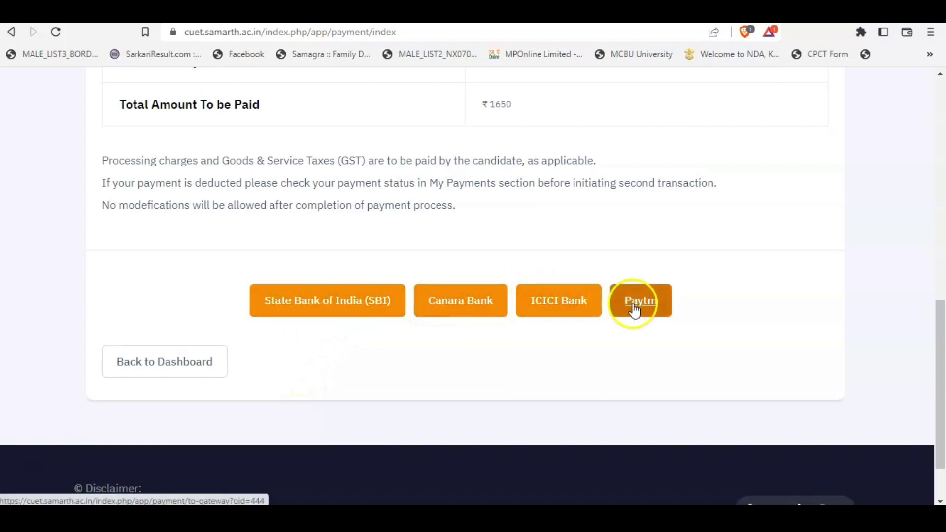
Pay the ₹1650 fee via State Bank of India, choosing State Bank Debit Cards
{"action": "left_click", "coordinate": [305, 302]}
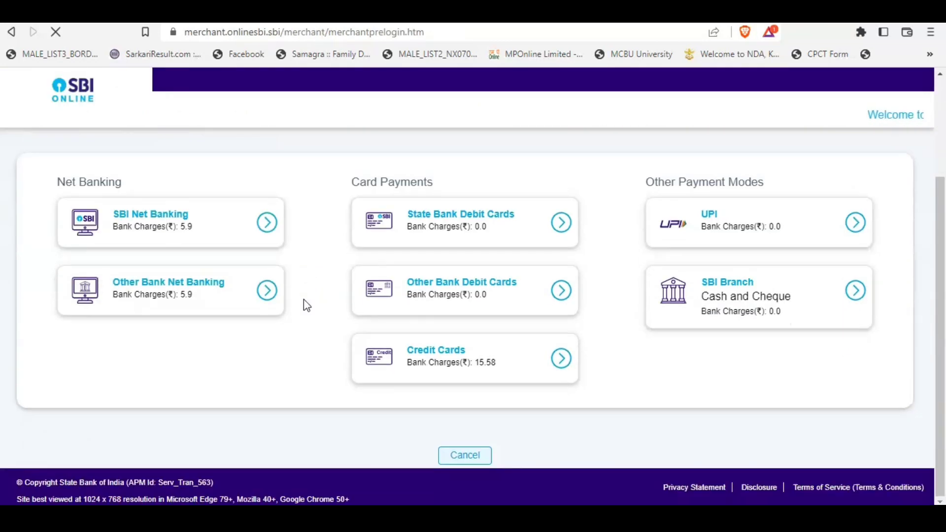
{"action": "left_click", "coordinate": [181, 230]}
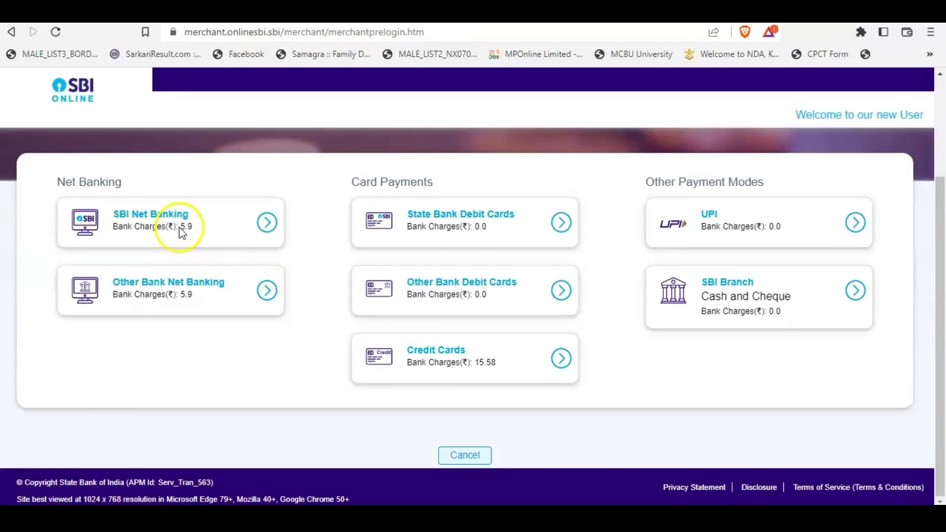
{"action": "left_click", "coordinate": [200, 230]}
{"action": "left_click", "coordinate": [470, 230]}
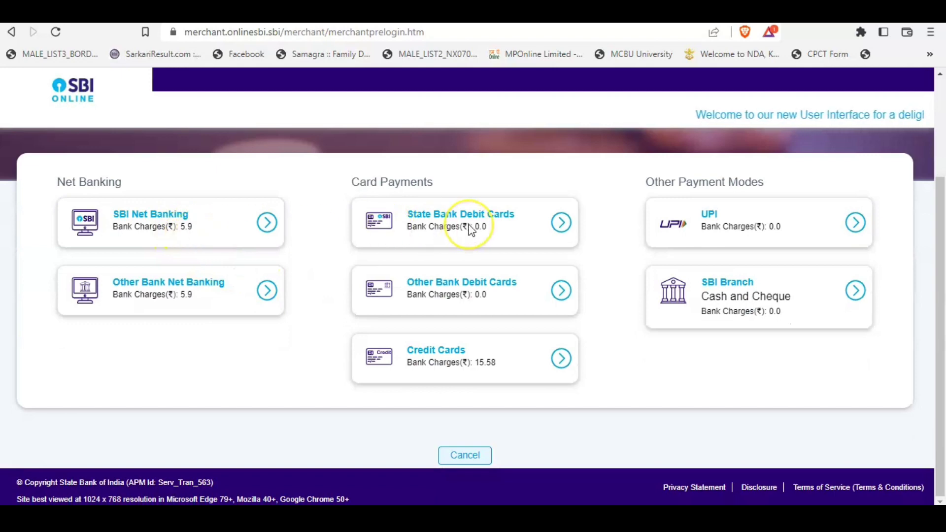
{"action": "left_click", "coordinate": [471, 231]}
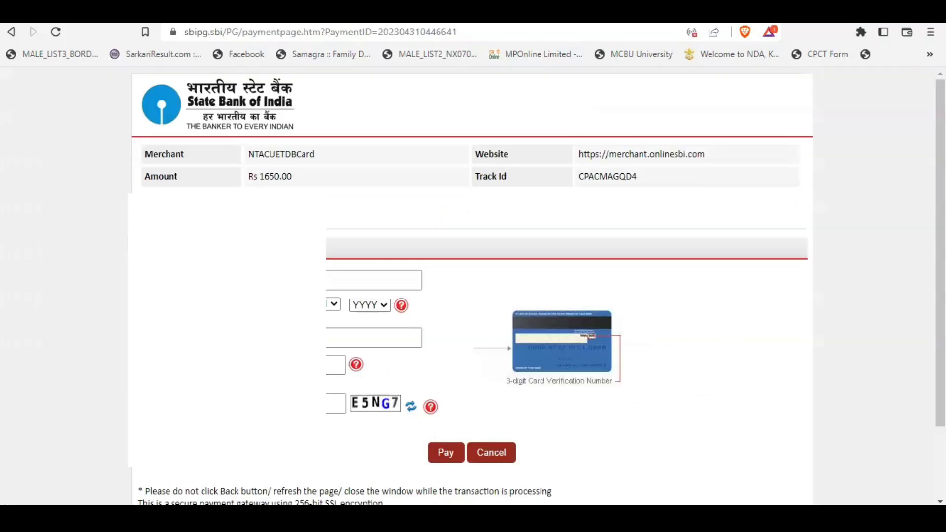
{"action": "scroll", "coordinate": [473, 285], "scroll_direction": "down", "scroll_amount": 2}
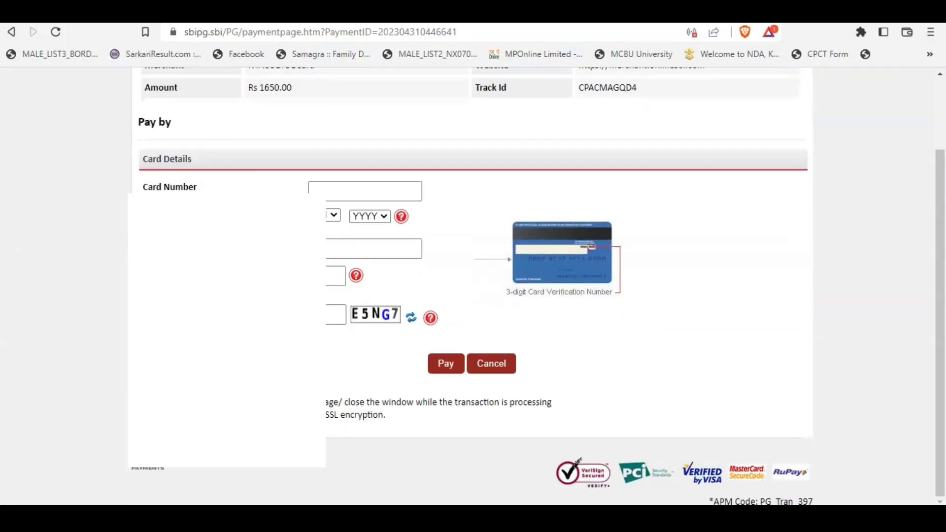
{"action": "scroll", "coordinate": [274, 152], "scroll_direction": "up", "scroll_amount": 1}
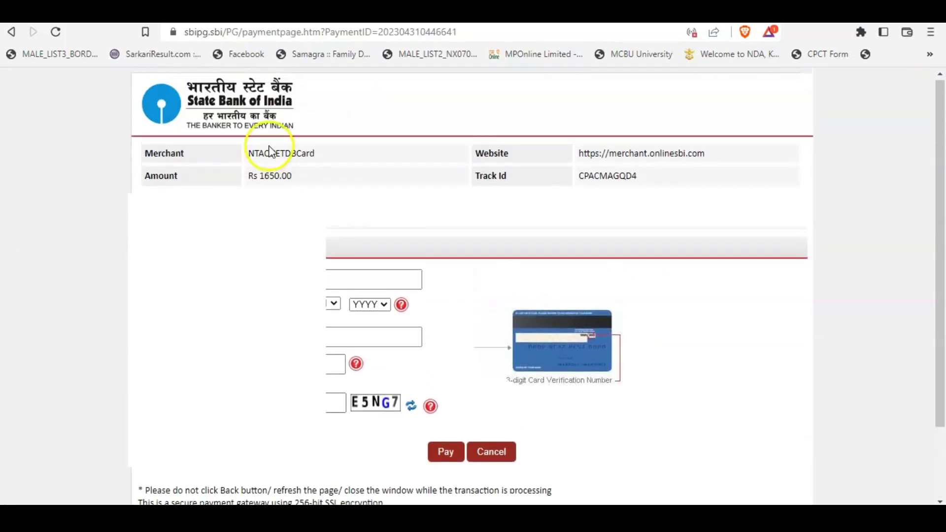
{"action": "scroll", "coordinate": [275, 152], "scroll_direction": "down", "scroll_amount": 3}
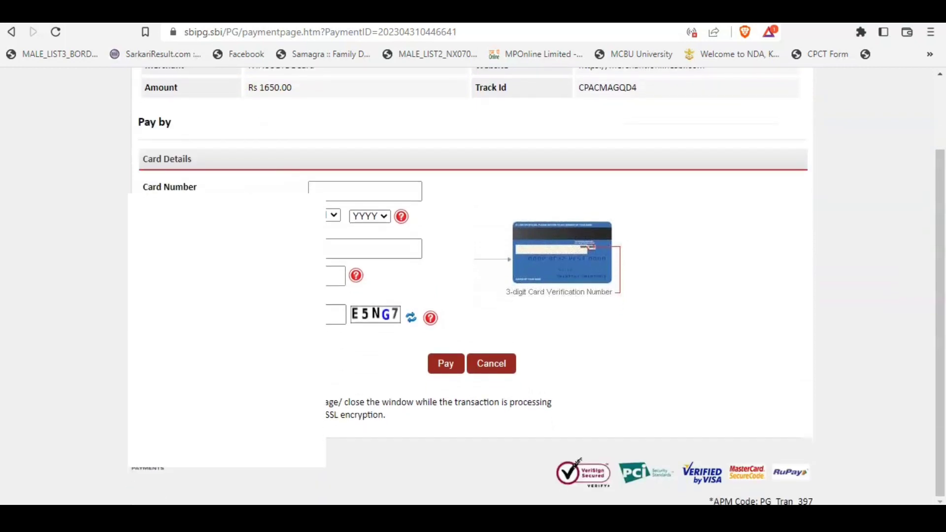